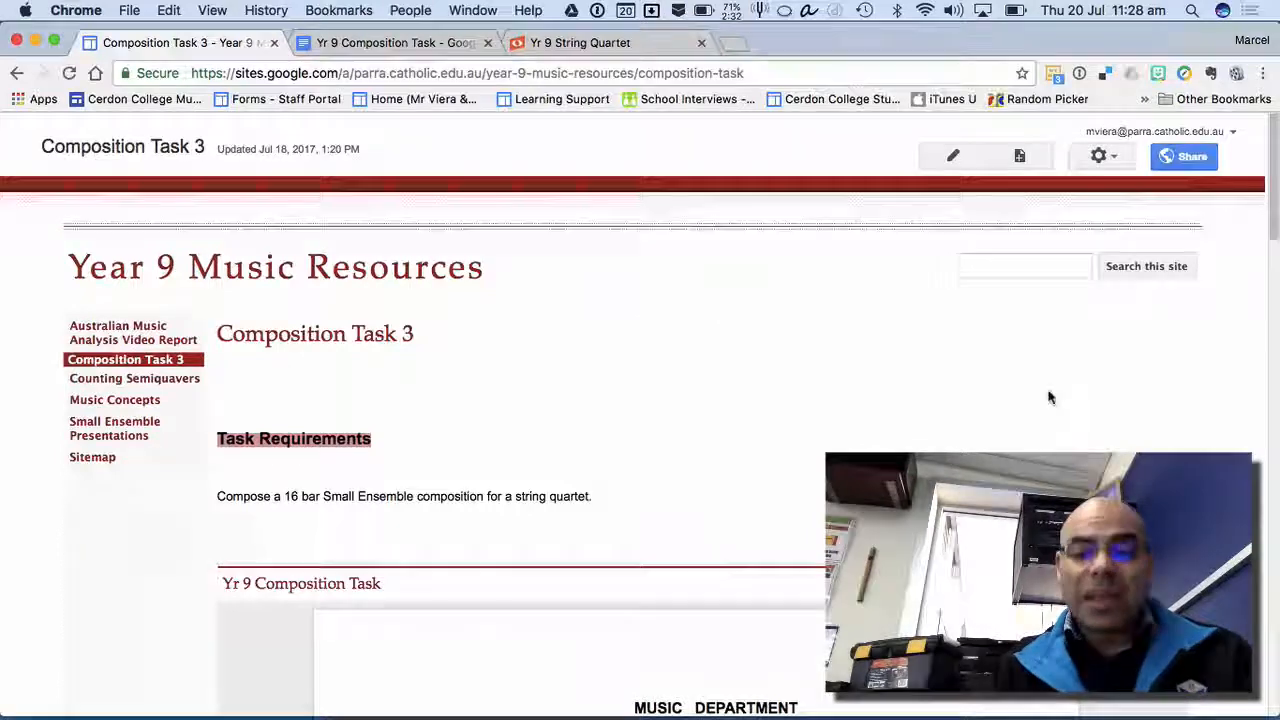
- Look through the Composition Task 3 page from the task requirements down to the Noteflight templates
scroll(1049, 397, down, 5)
scroll(1235, 387, down, 4)
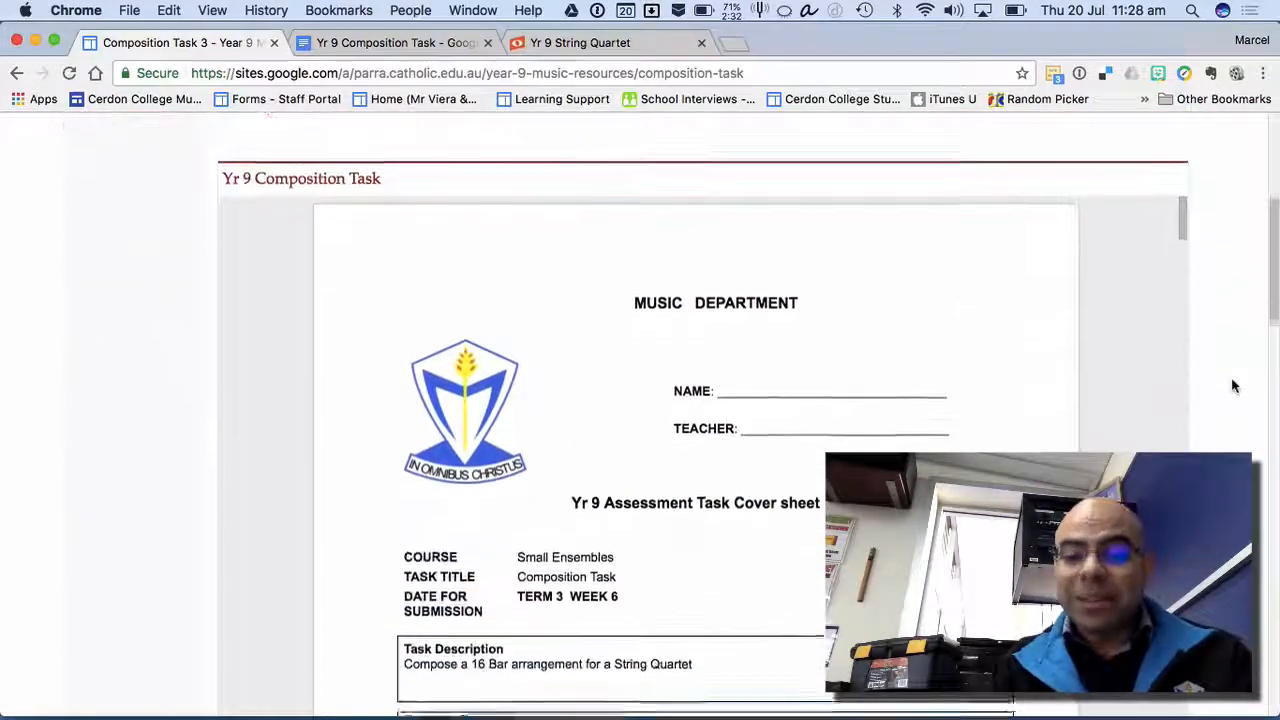
scroll(1235, 390, down, 5)
scroll(1235, 393, down, 10)
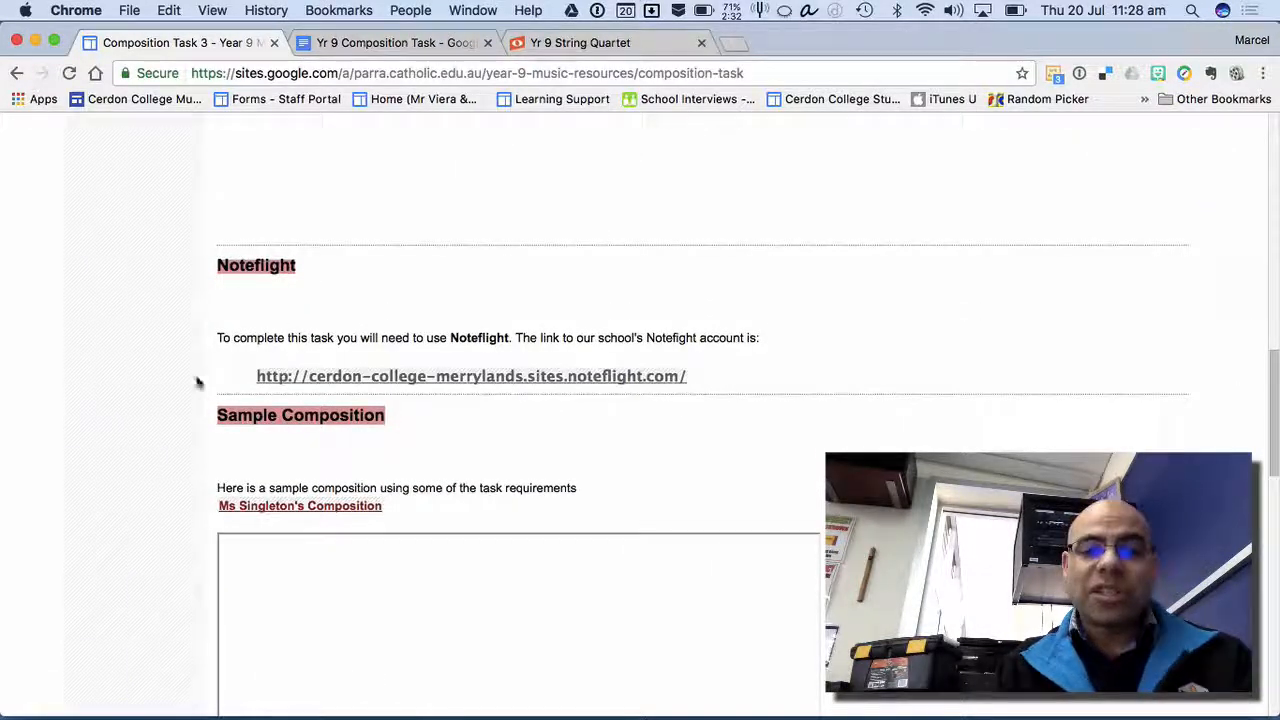
scroll(1067, 427, down, 5)
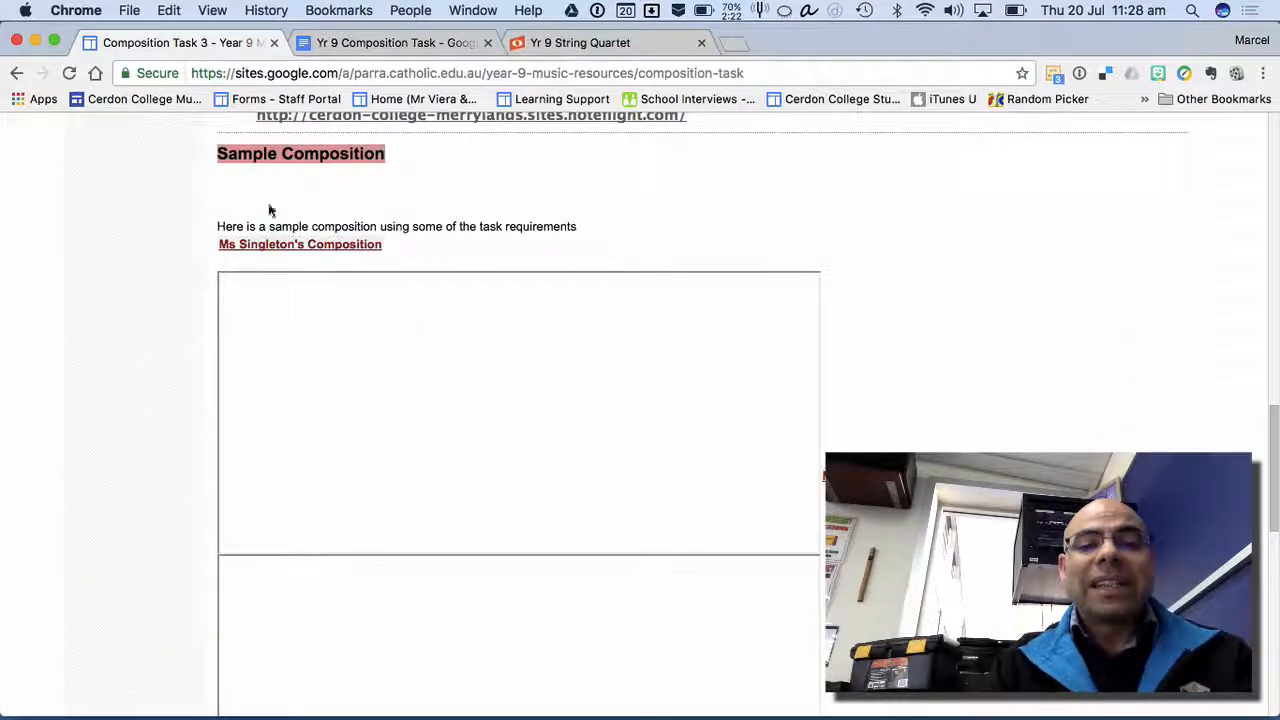
scroll(1001, 397, down, 4)
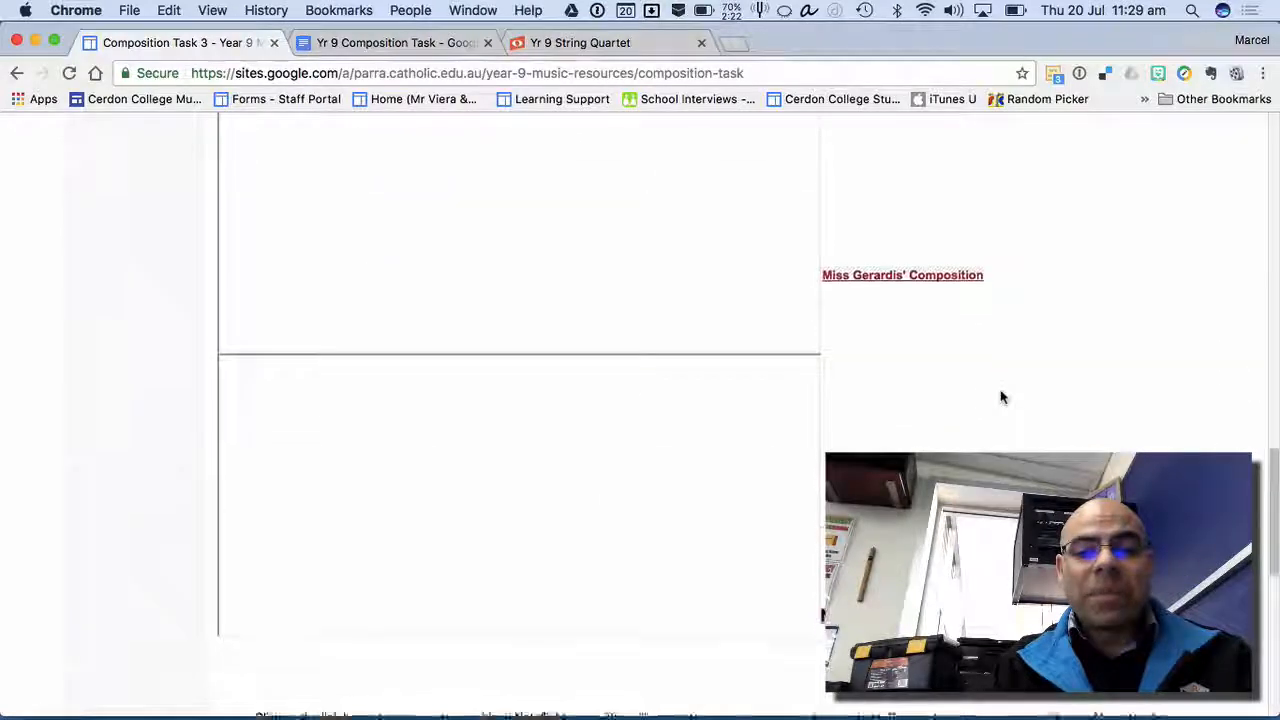
scroll(1001, 397, down, 8)
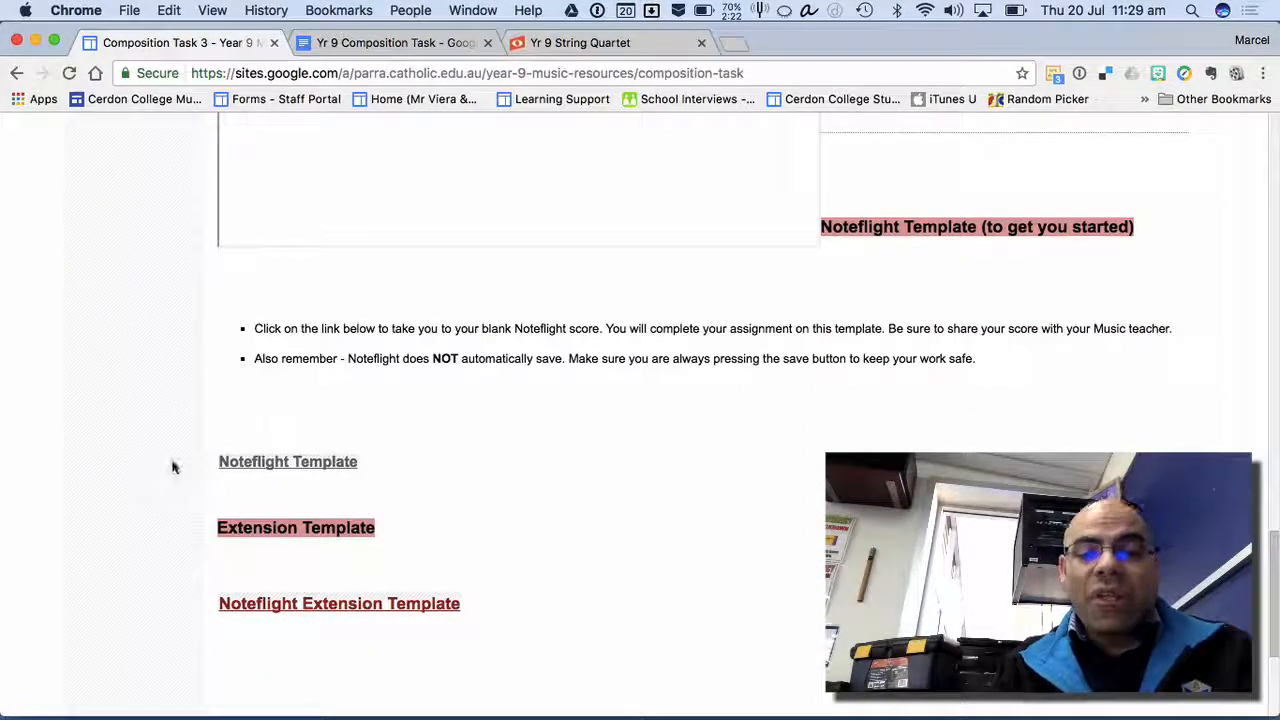
- View the Yr 9 String Quartet score, the Yr 9 Composition Task document and the end of the Composition Task 3 page
click(601, 43)
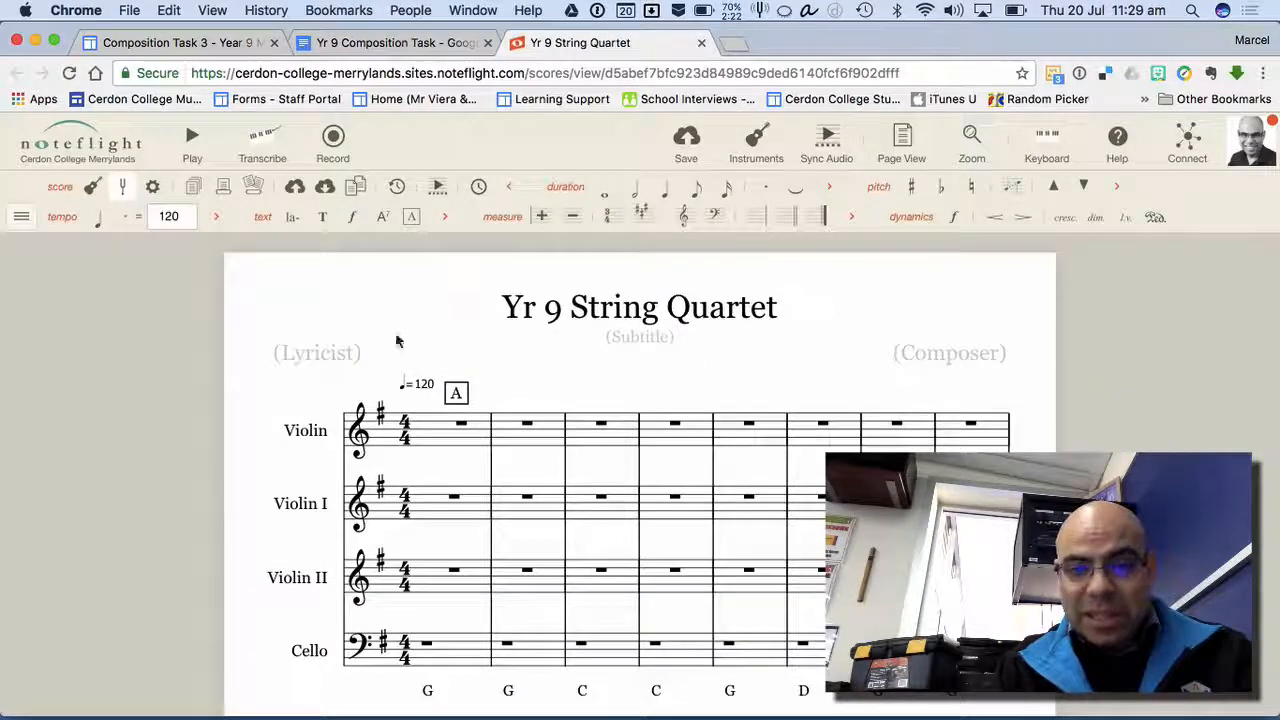
click(376, 43)
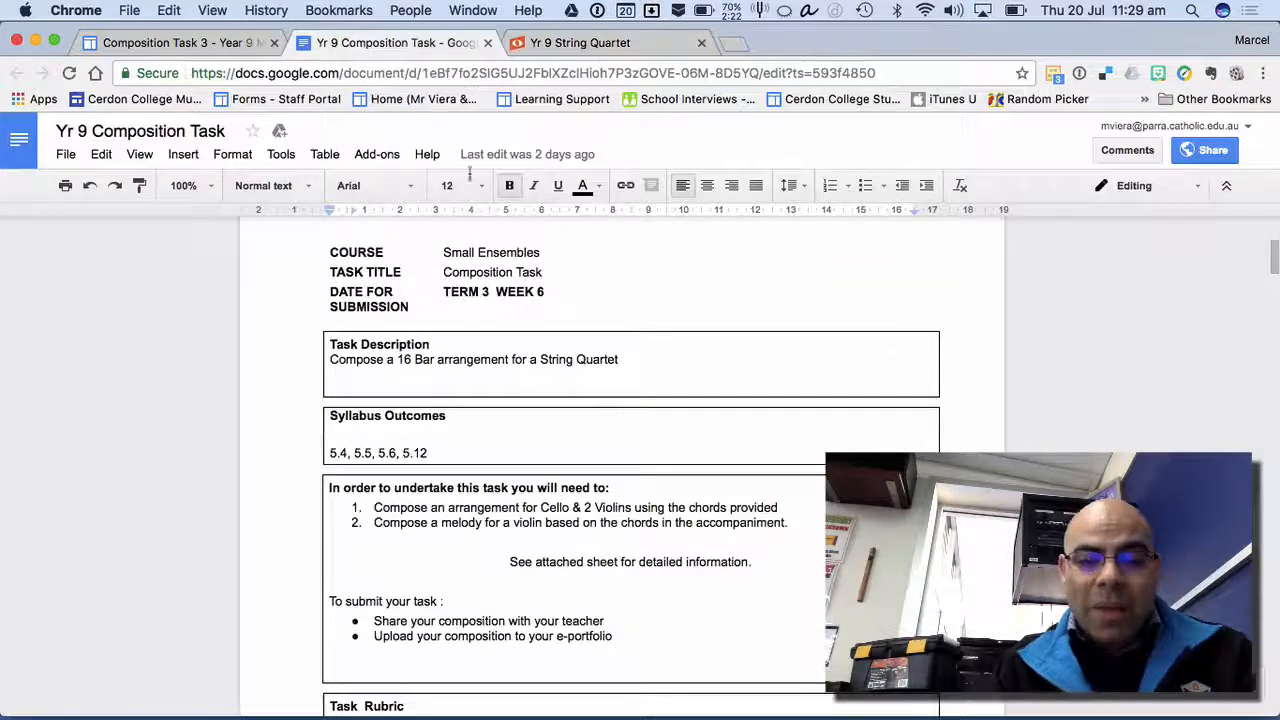
click(185, 44)
scroll(617, 471, down, 5)
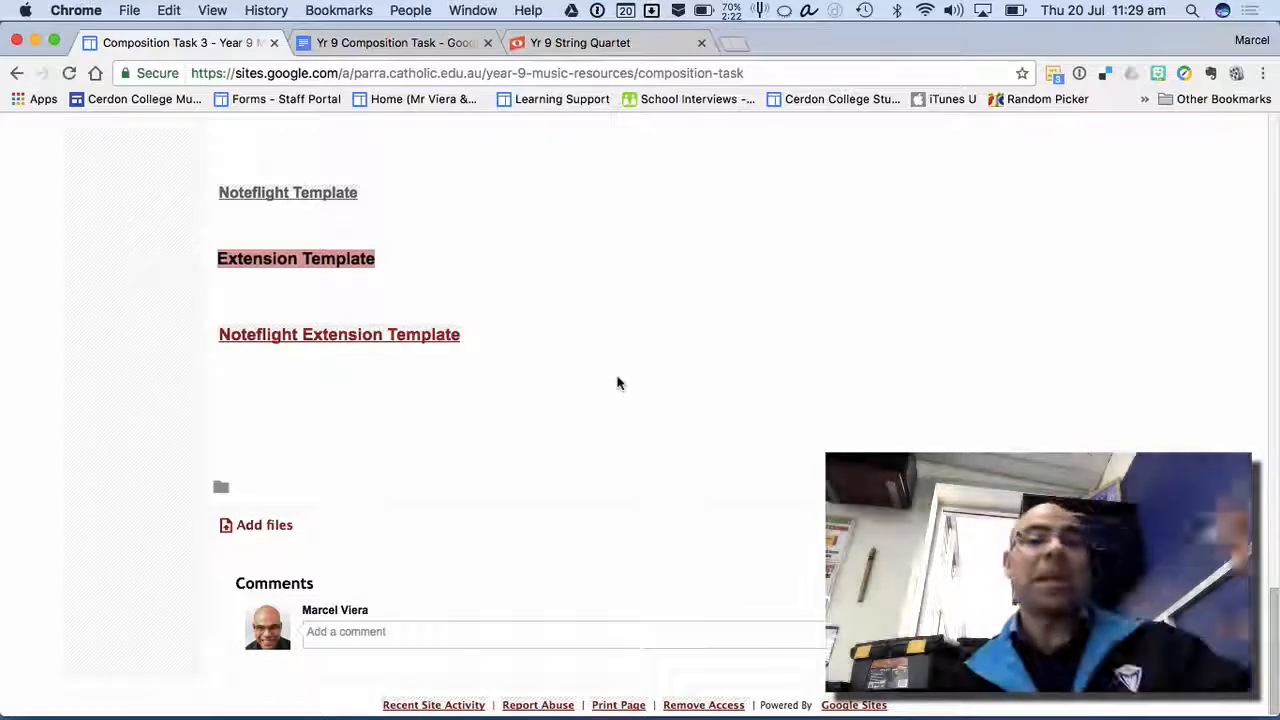
- Read the Yr 9 Composition Task cover sheet from its heading down to the Task Rubric box
click(377, 47)
scroll(1030, 406, up, 3)
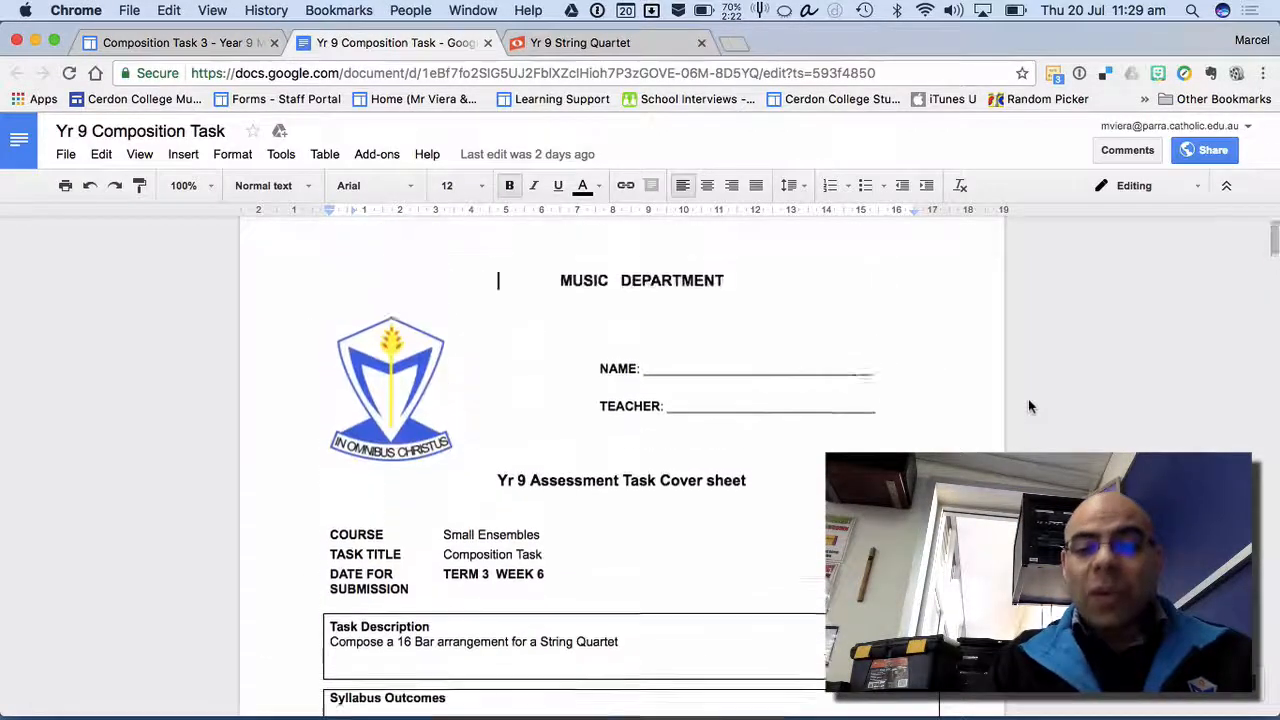
scroll(1030, 406, down, 3)
scroll(1030, 406, down, 3)
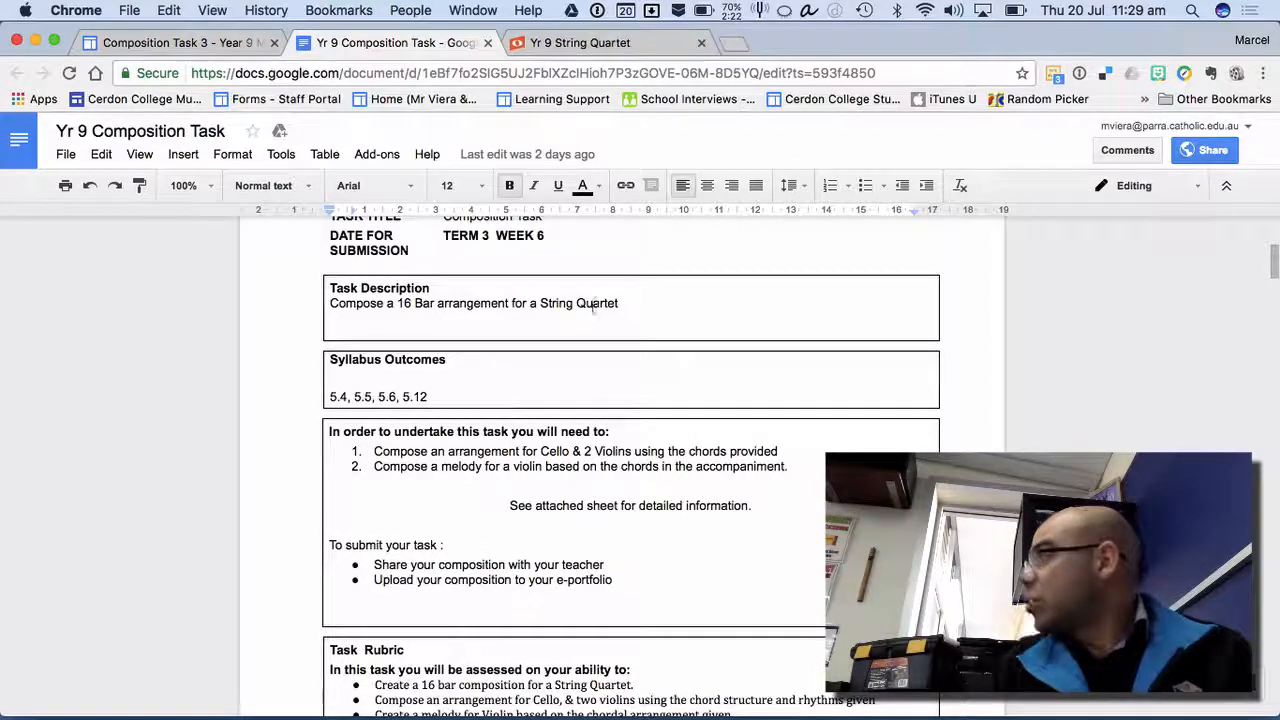
scroll(400, 420, down, 2)
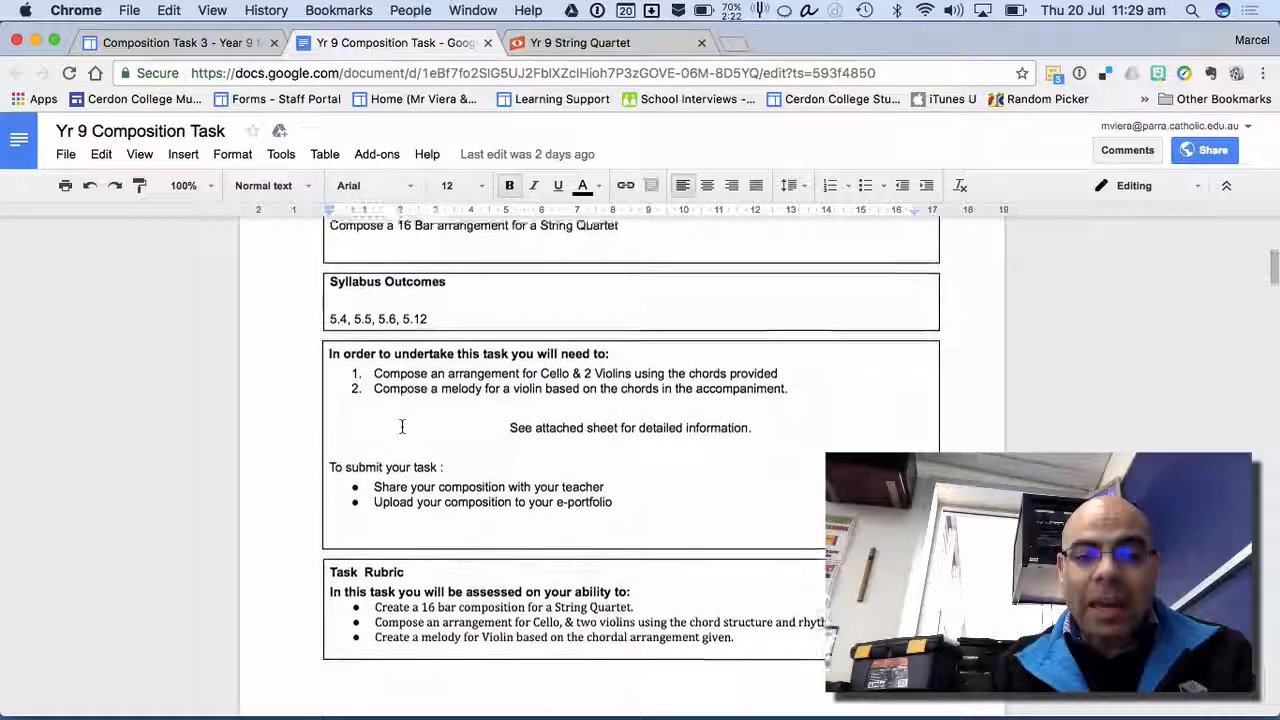
scroll(402, 427, down, 3)
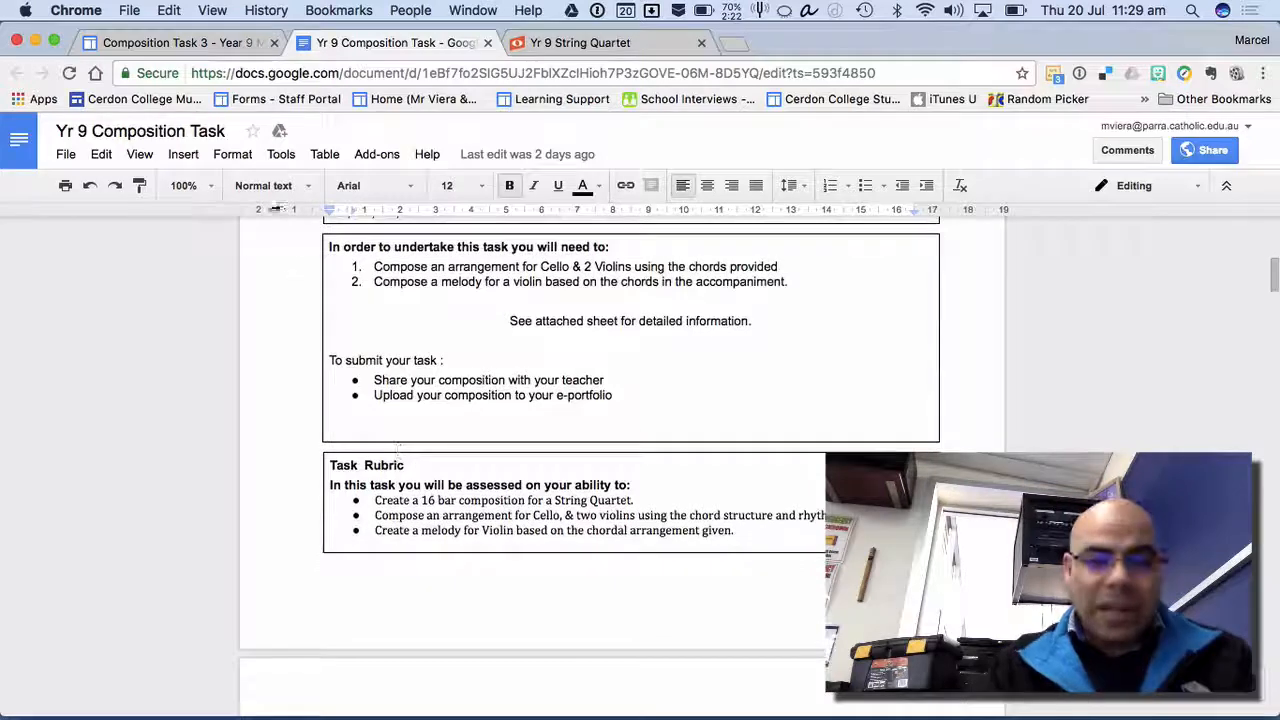
- Enlarge the document to 125% and highlight the requirements for the Cello & 2 Violins arrangement and the violin melody
click(200, 186)
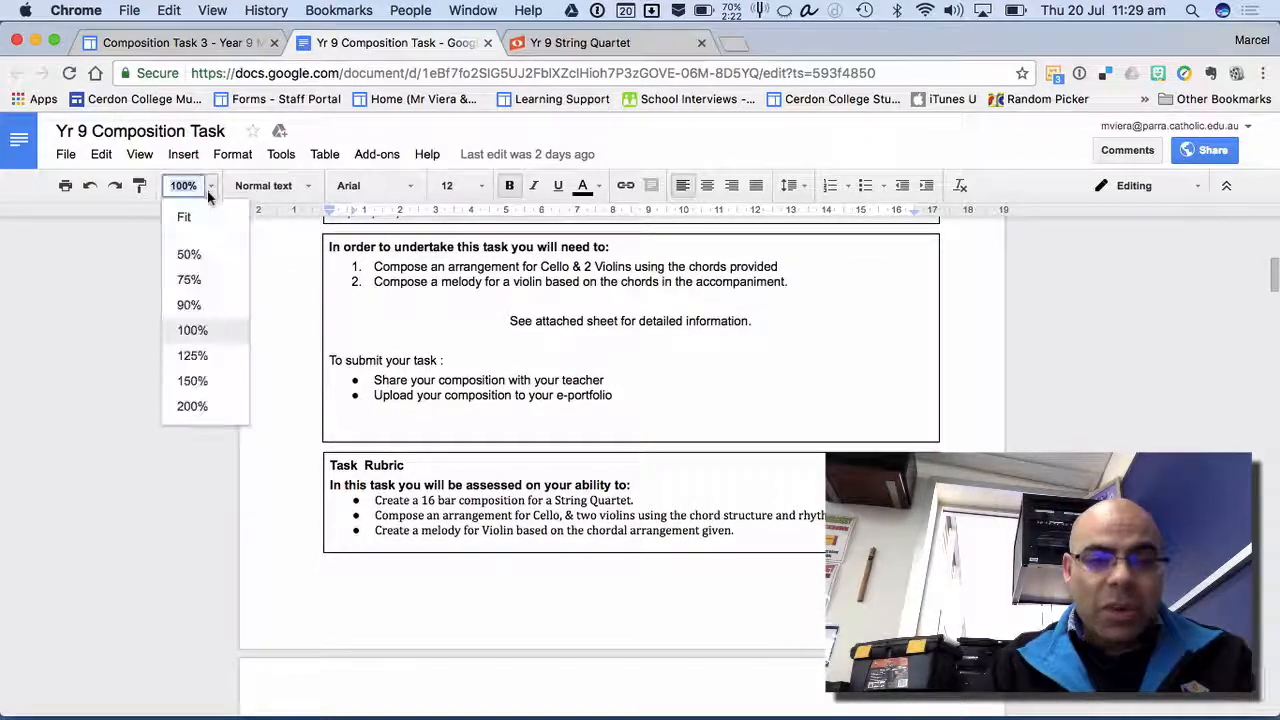
click(196, 357)
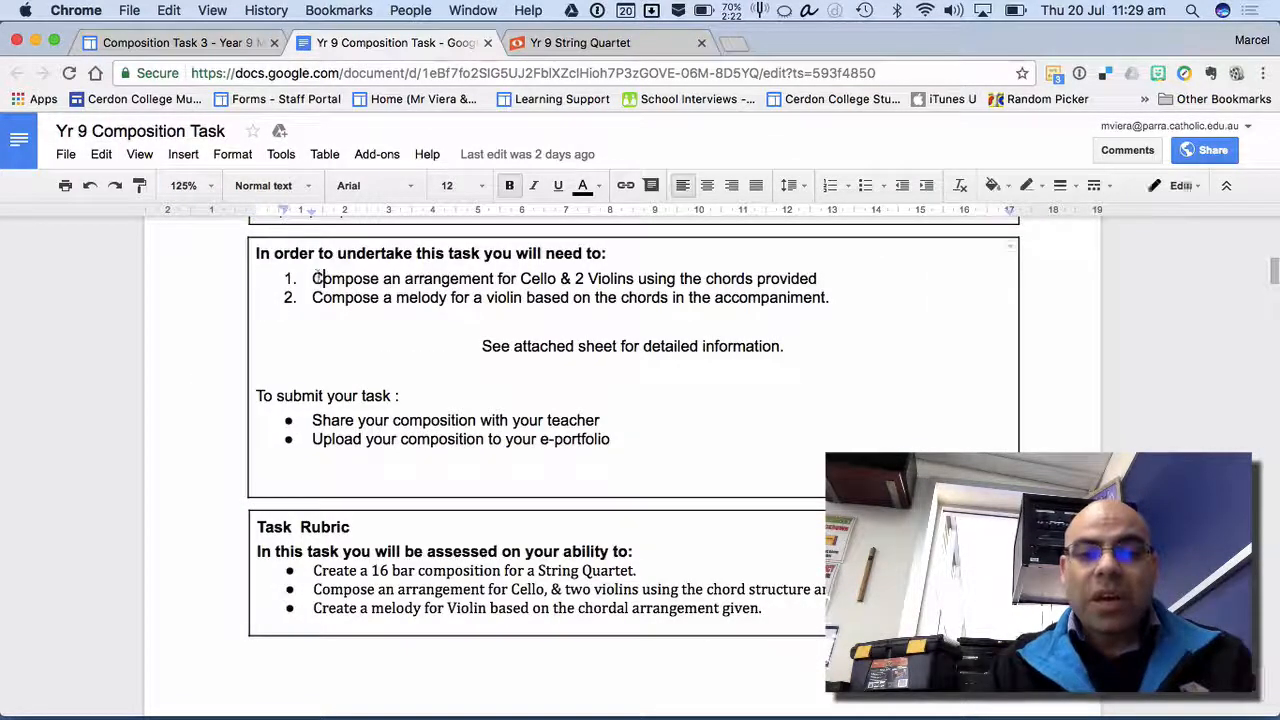
drag(318, 278, 636, 272)
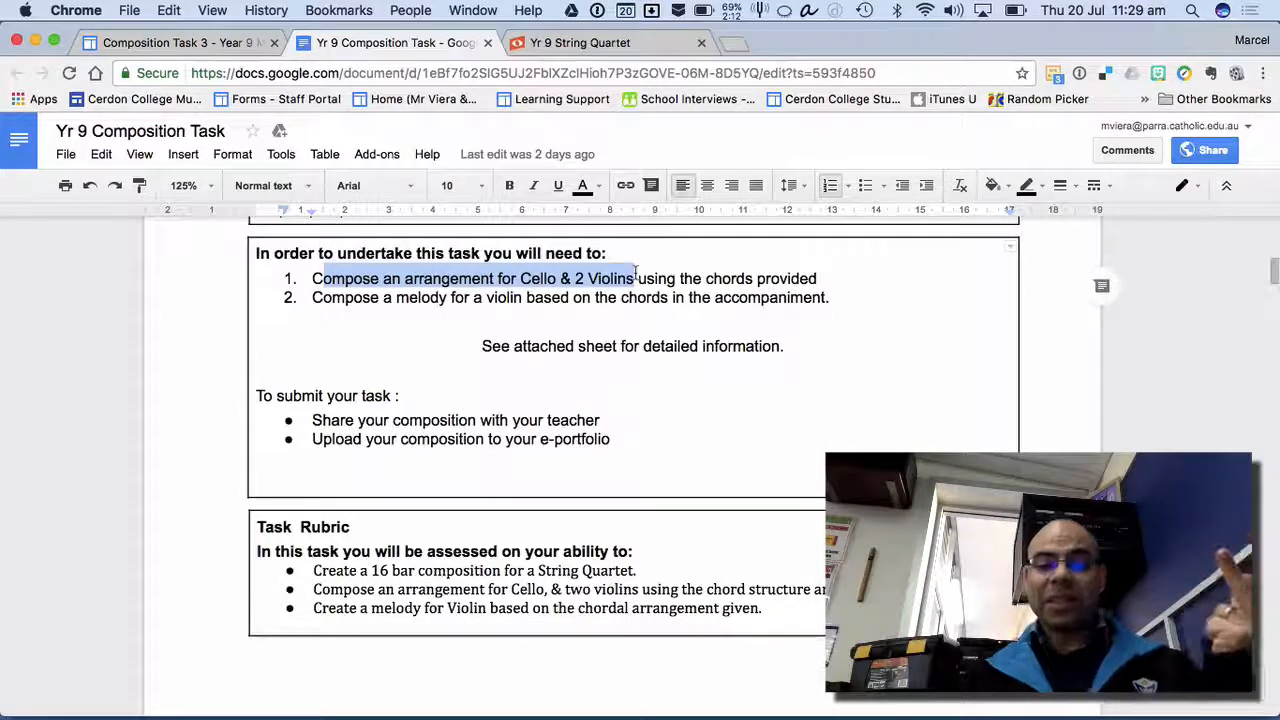
click(621, 346)
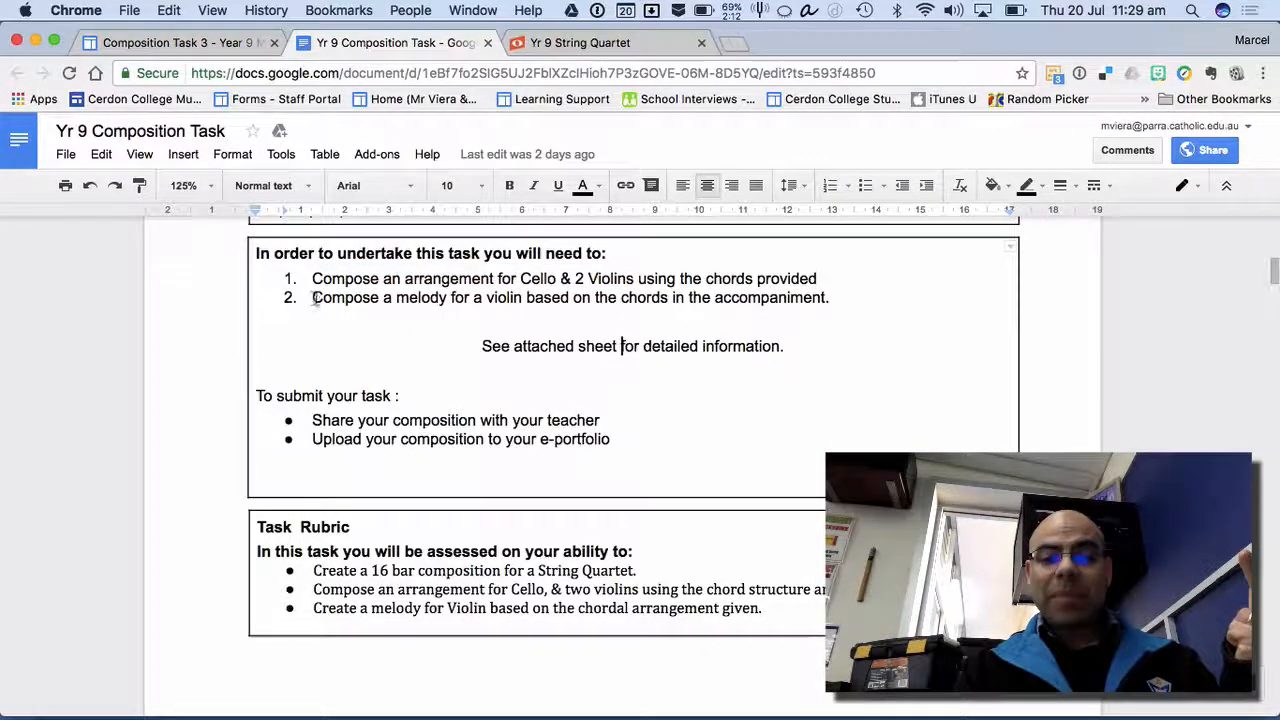
drag(307, 300, 545, 305)
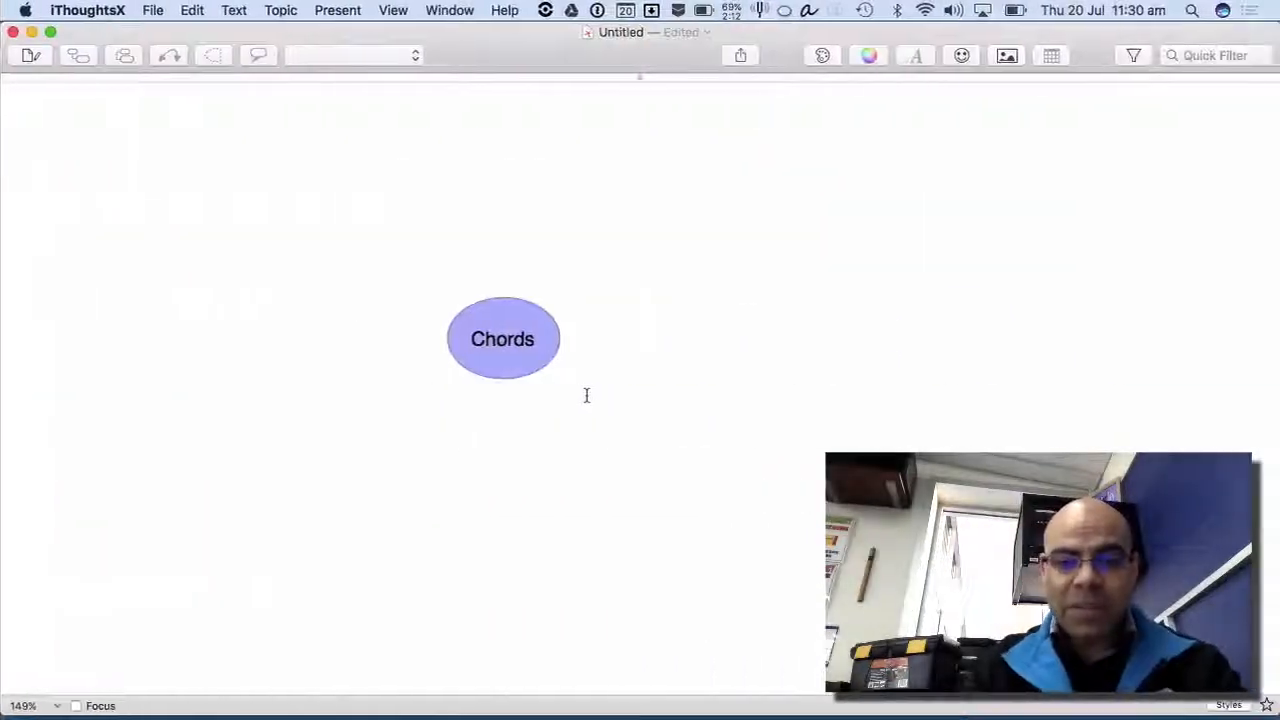
- In the iThoughtsX mind map, rename the central topic as Task and add an Instruments subtopic to it
double_click(503, 340)
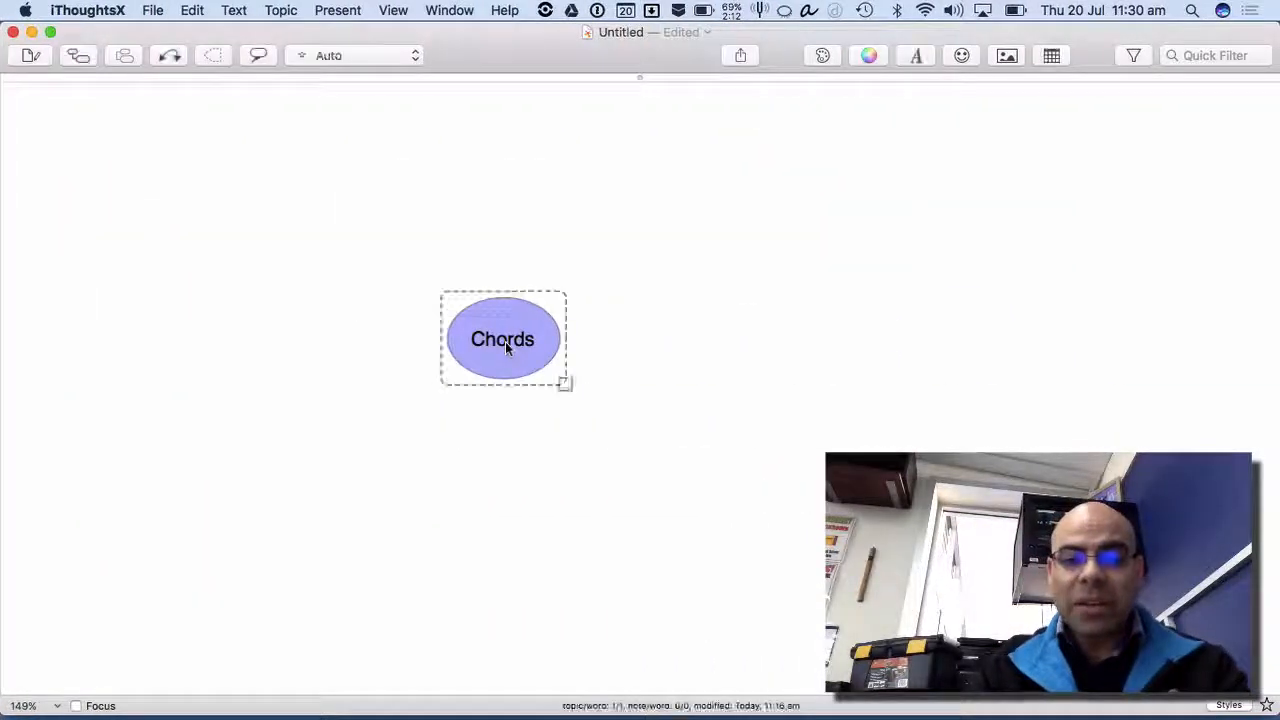
text(Task)
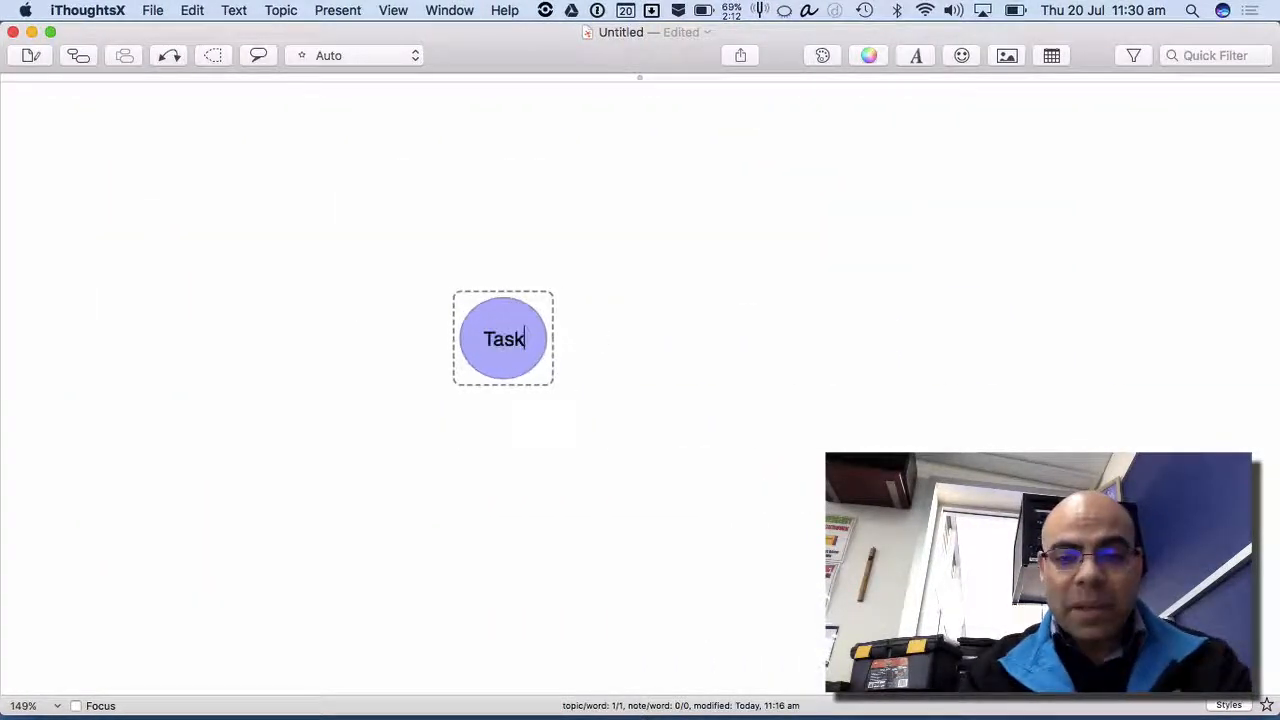
key(Tab)
text(Instruments)
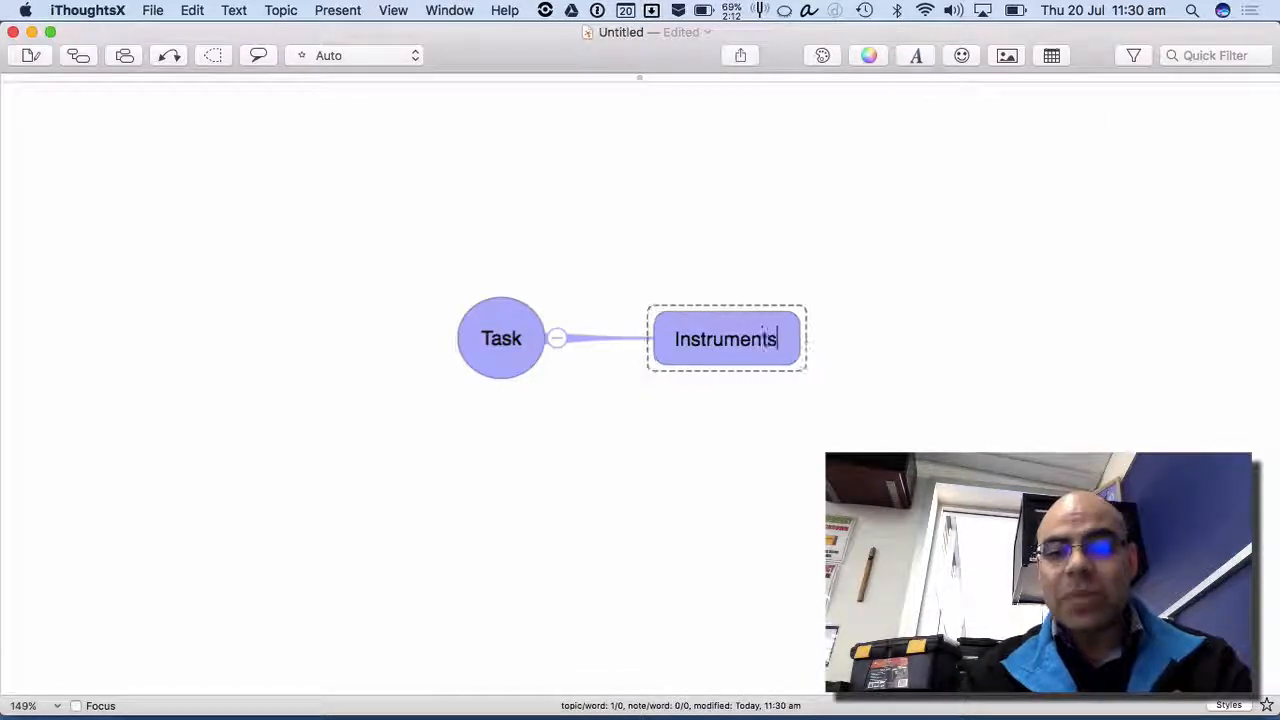
- Add Cello and Violin subtopics under Instruments, with Violin placed above Cello
key(Tab)
text(Cellow)
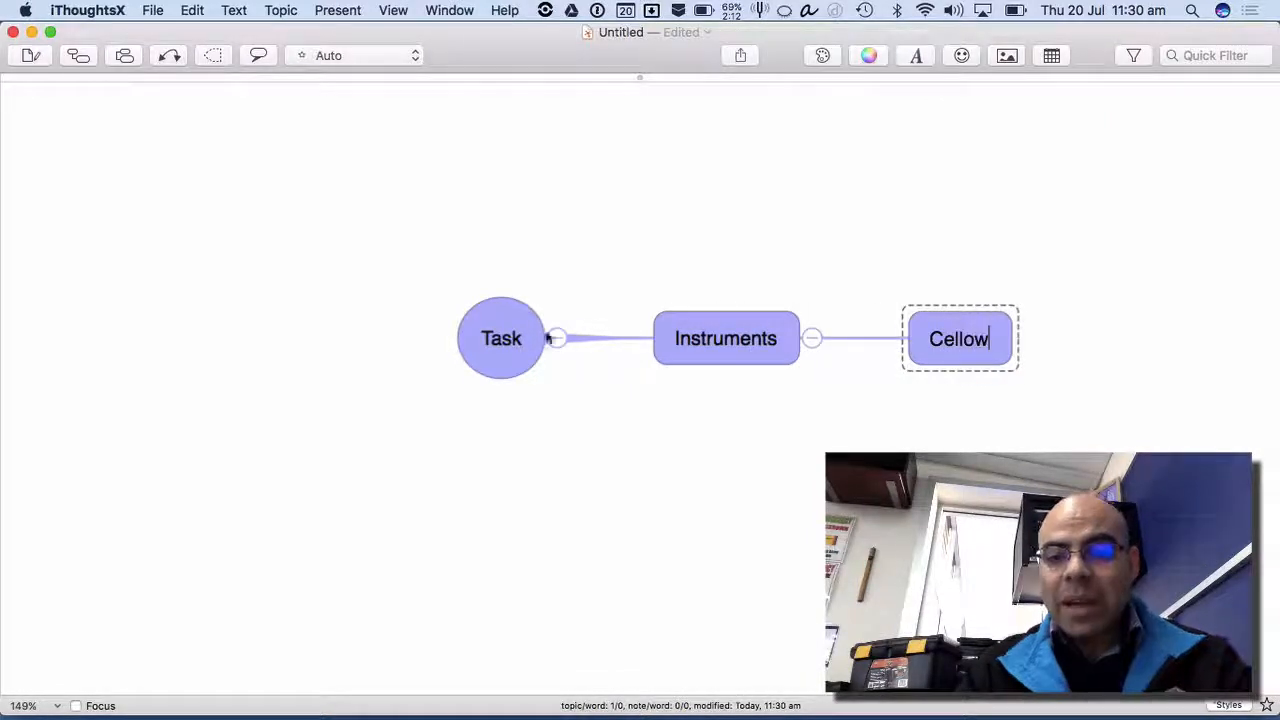
key(BackSpace)
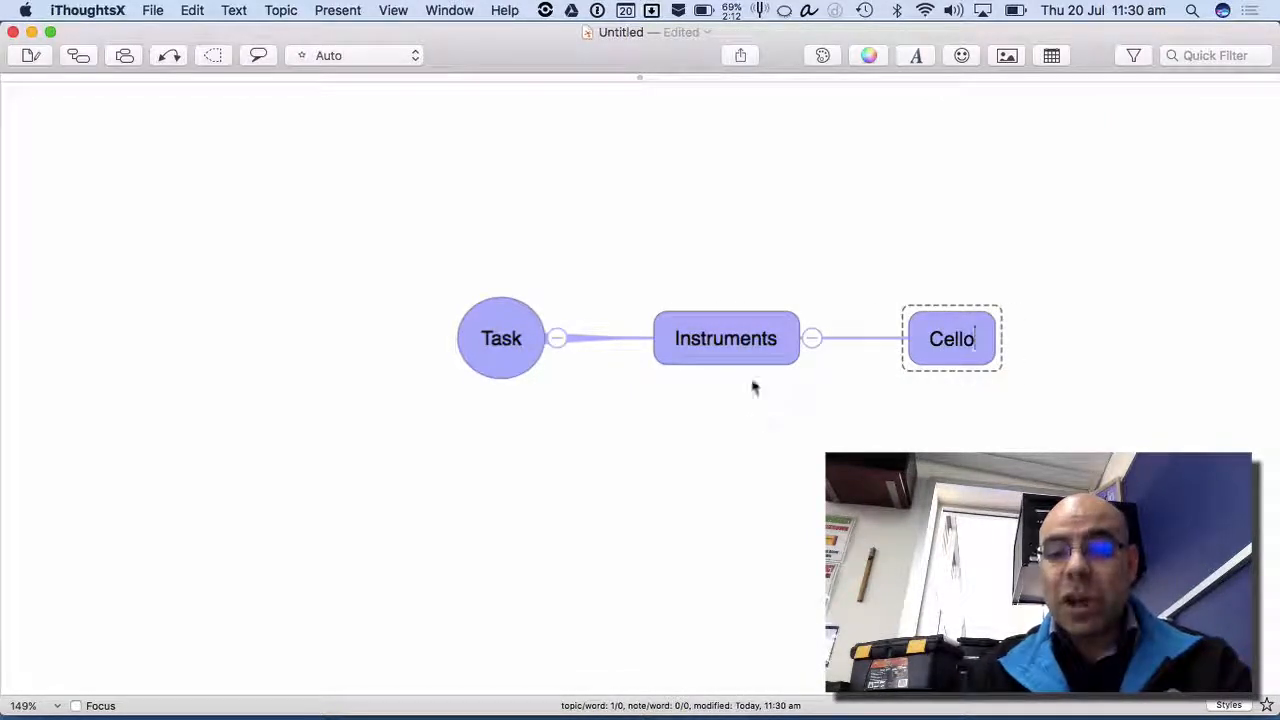
click(757, 340)
key(Tab)
text(Vi)
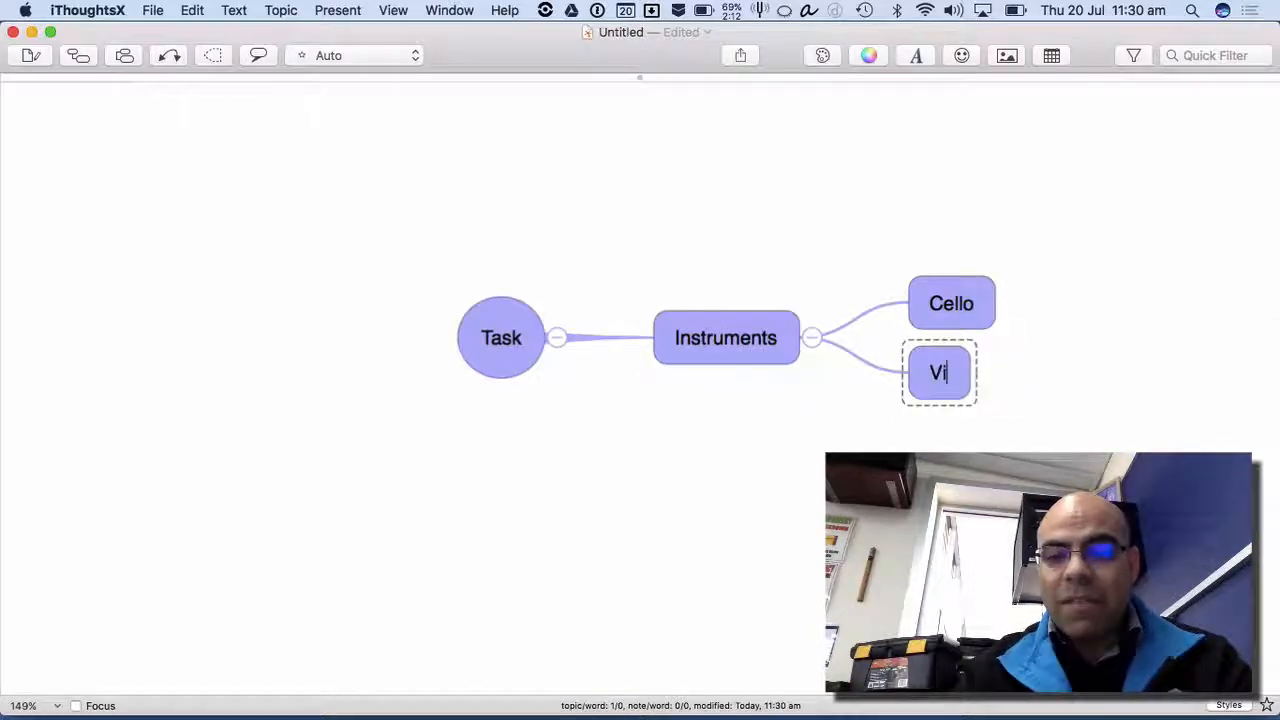
text(olin)
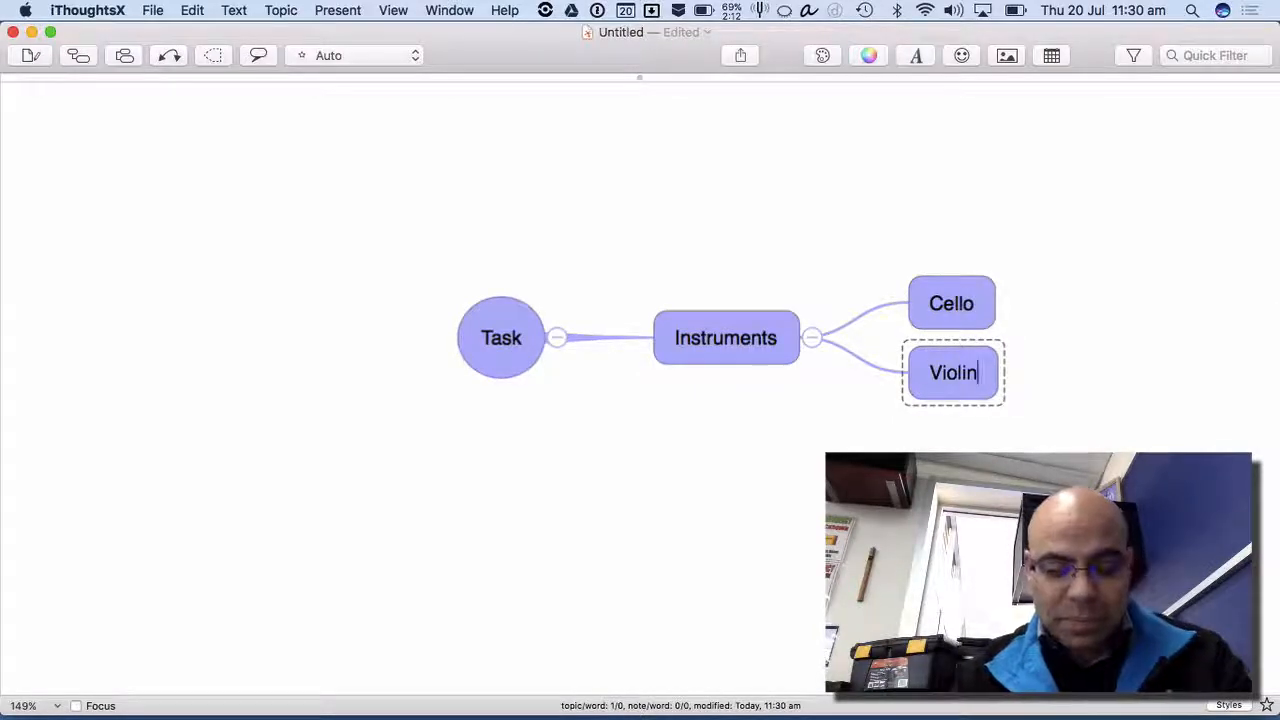
drag(929, 363, 935, 295)
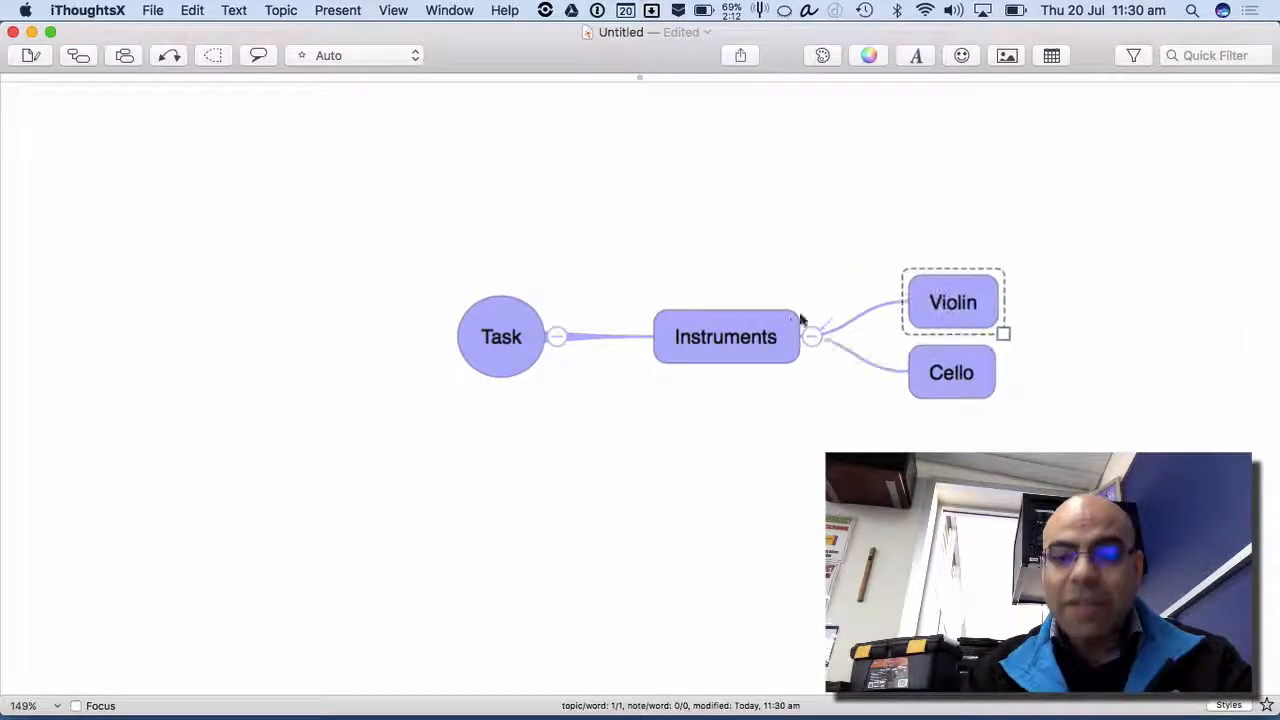
- Add two more Violin subtopics under Instruments and place them above Cello
click(772, 336)
key(Tab)
text(Violin)
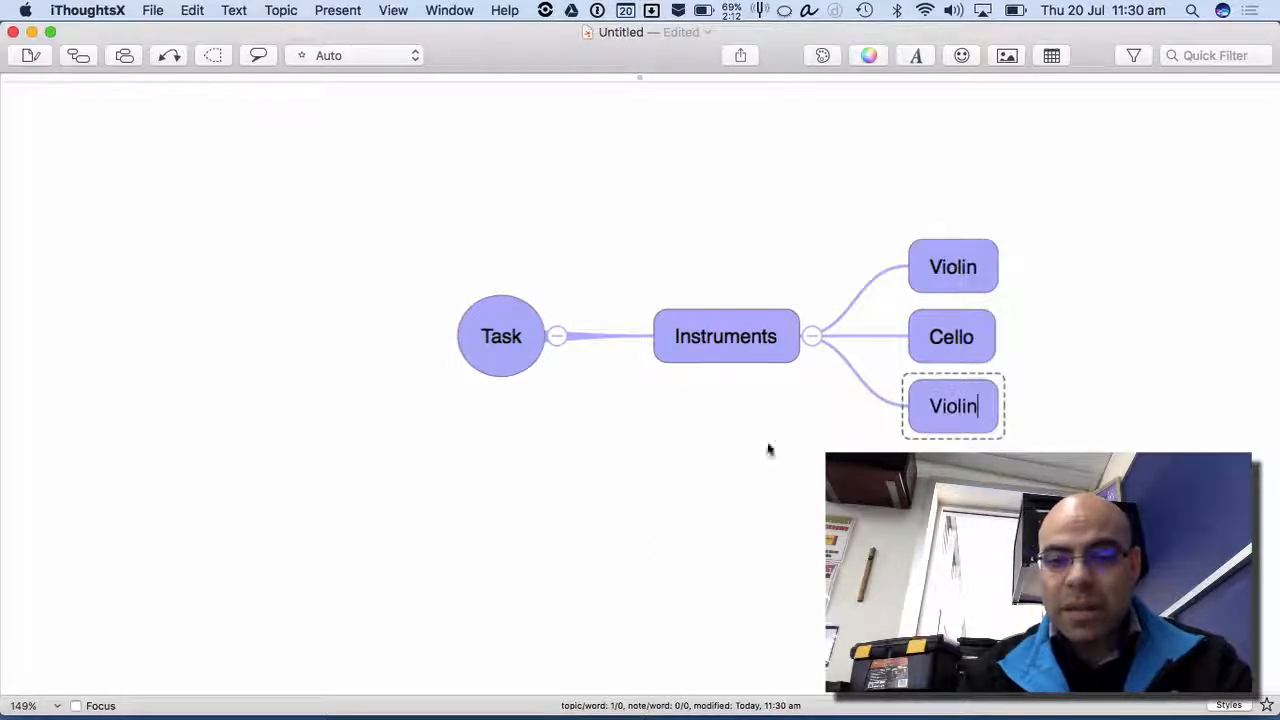
drag(968, 408, 914, 217)
click(760, 333)
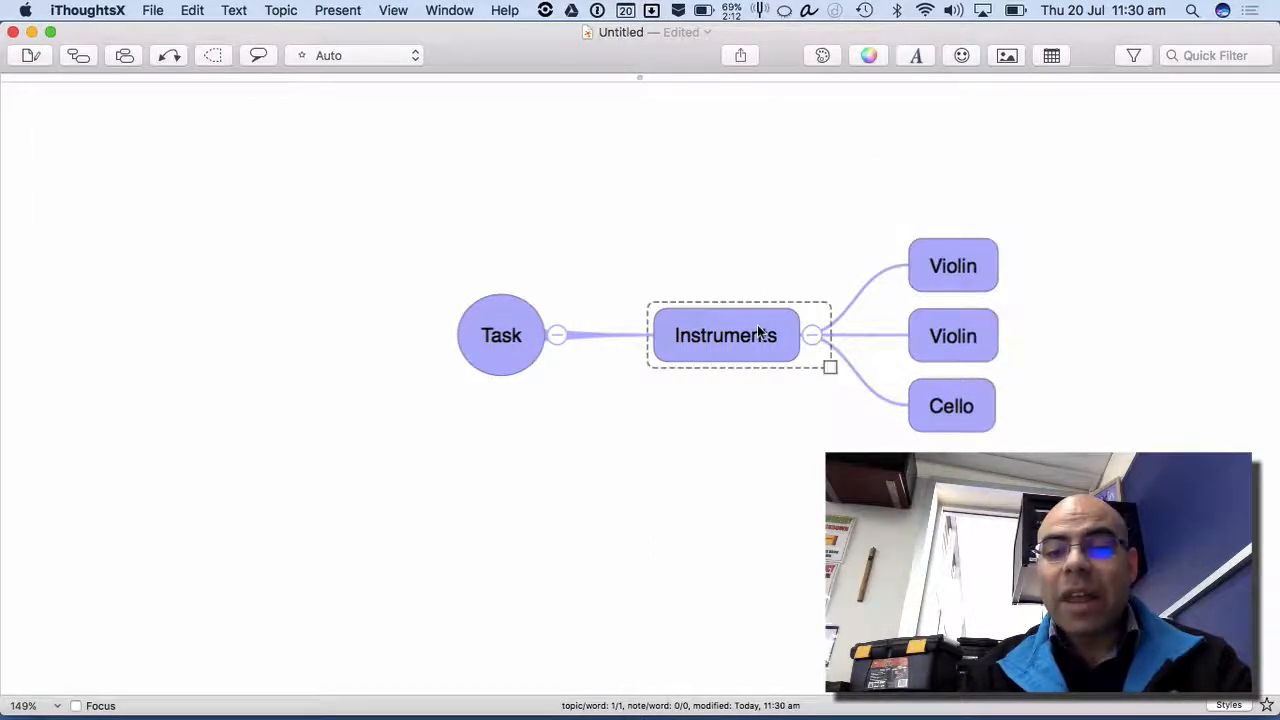
key(Tab)
text(Violin)
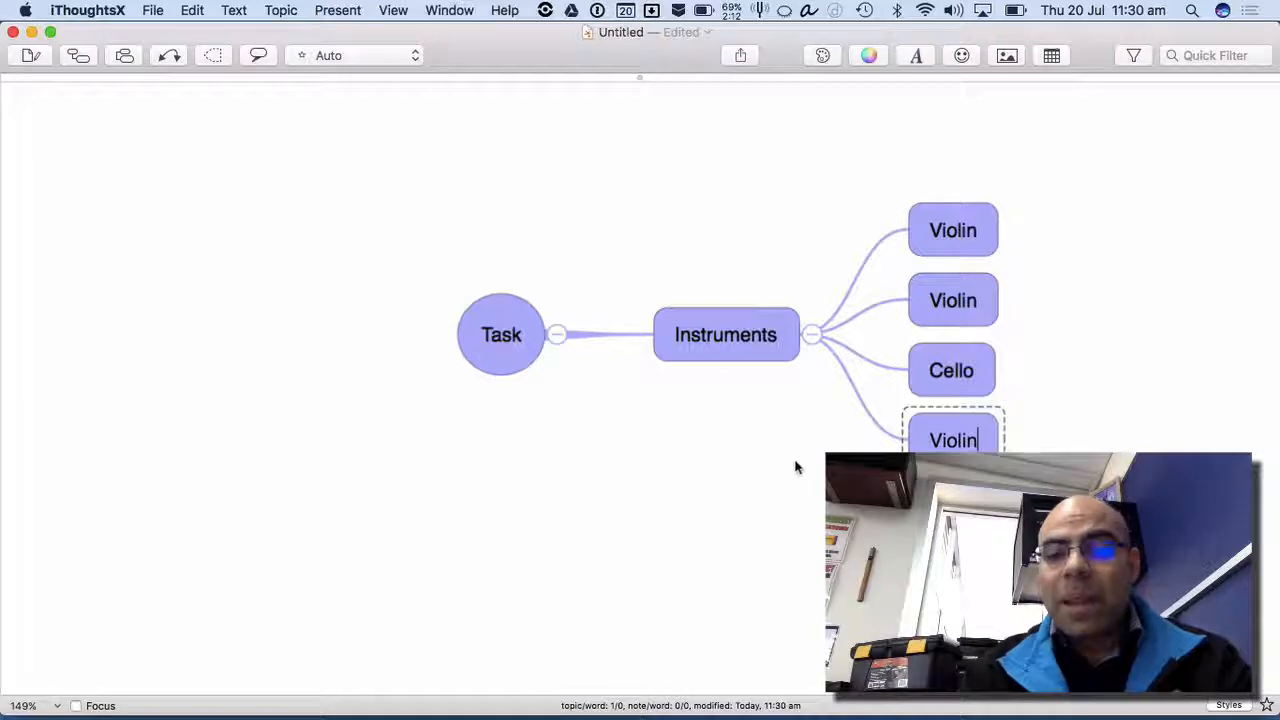
drag(955, 440, 948, 226)
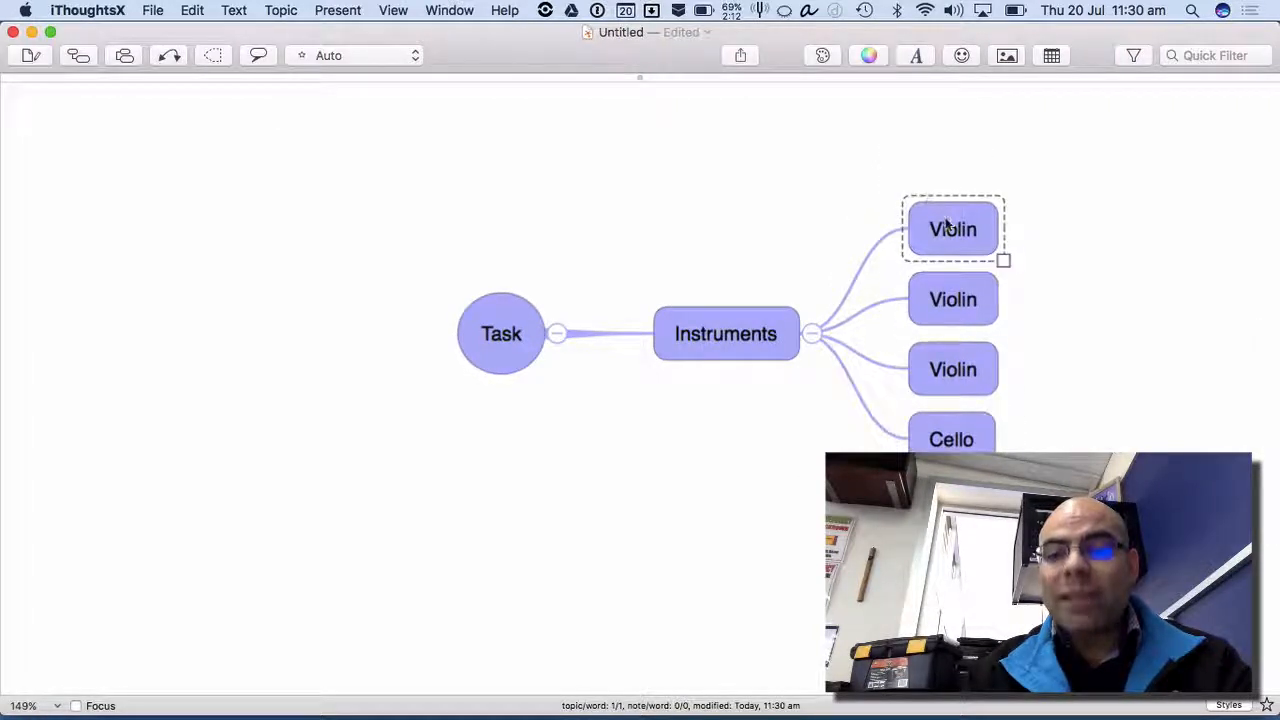
- Add a Melody subtopic to the topmost Violin topic
key(Tab)
text(Me)
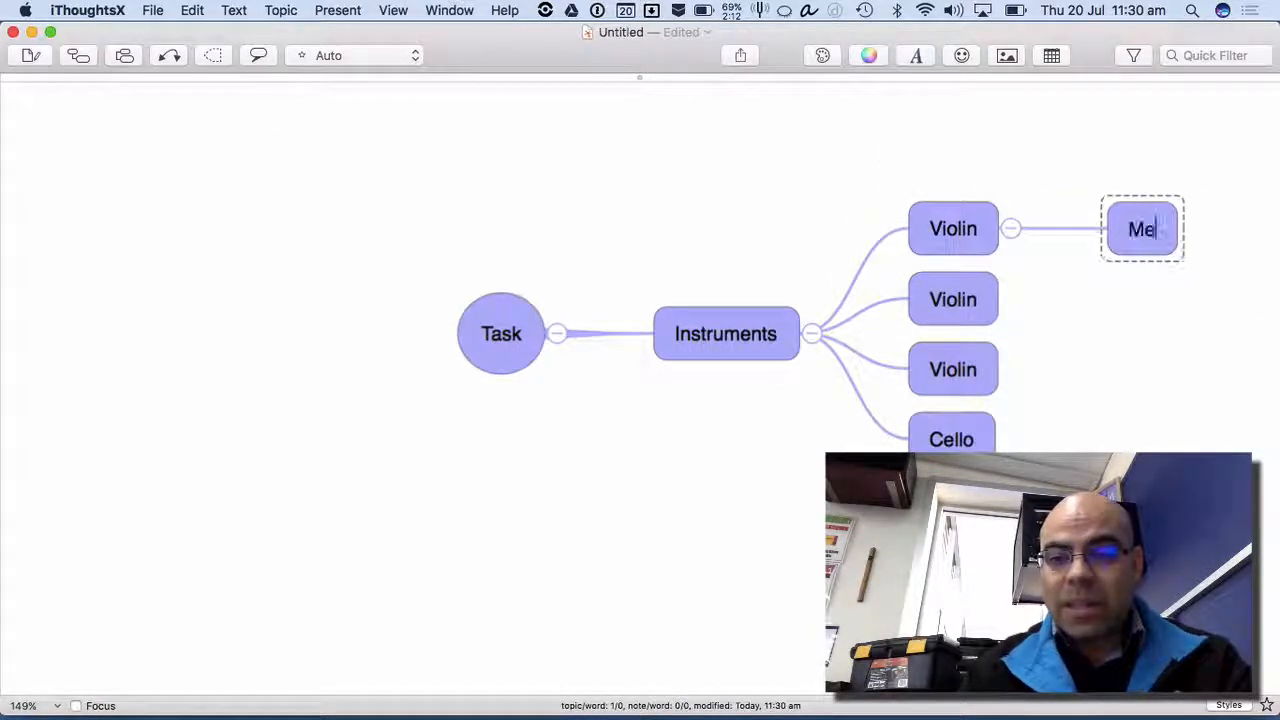
text(lody)
key(Return)
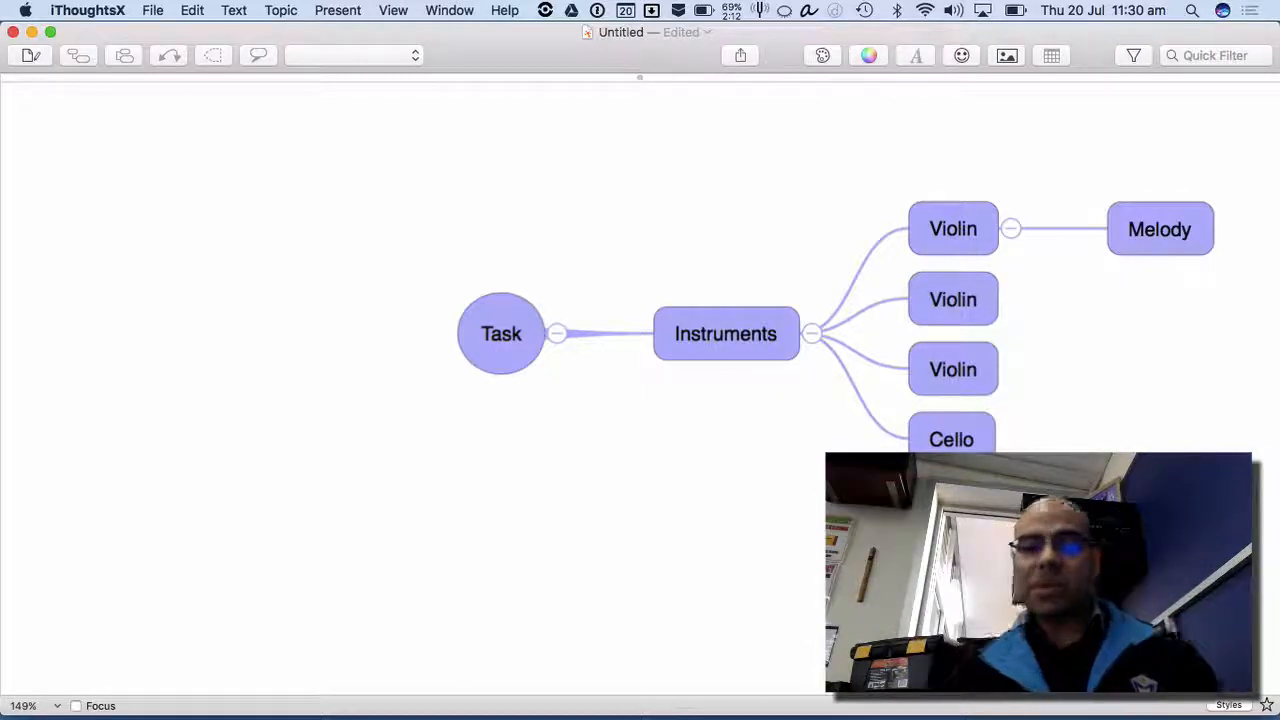
- Switch back to the task document in Chrome, highlight "melody for a violin" and read on to the A to E marking criteria
key(ctrl+Left)
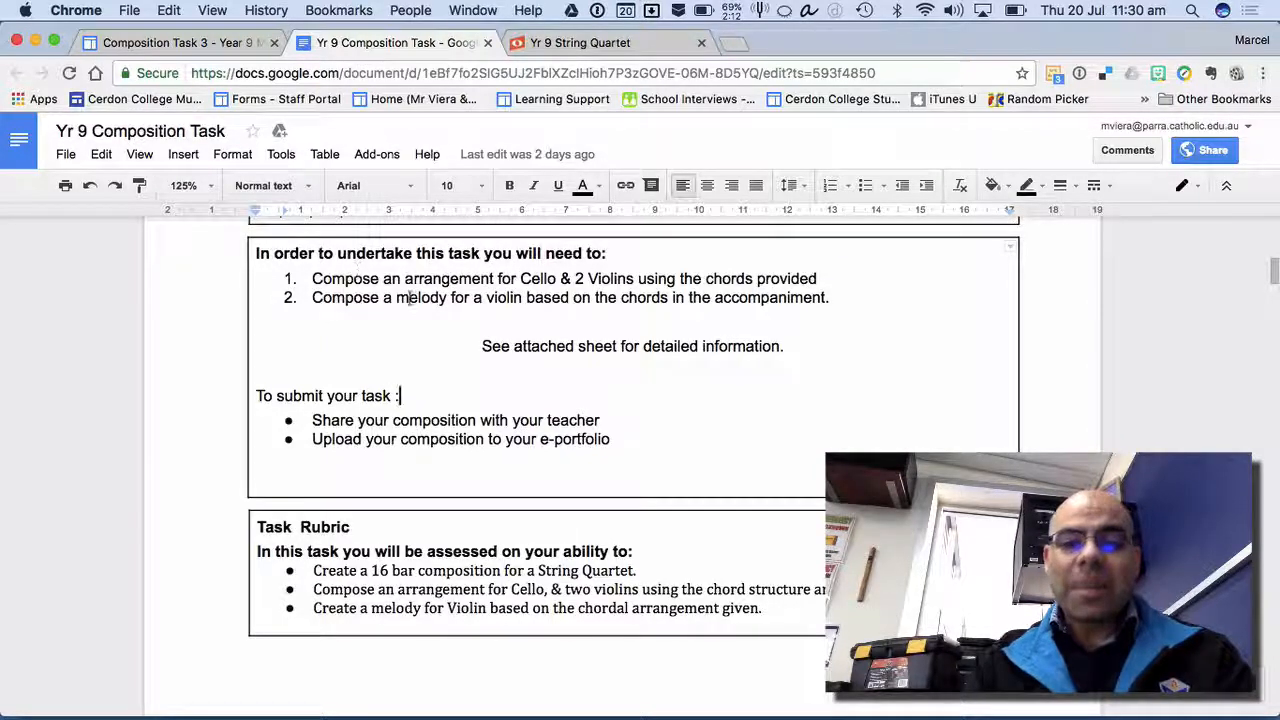
drag(396, 297, 523, 297)
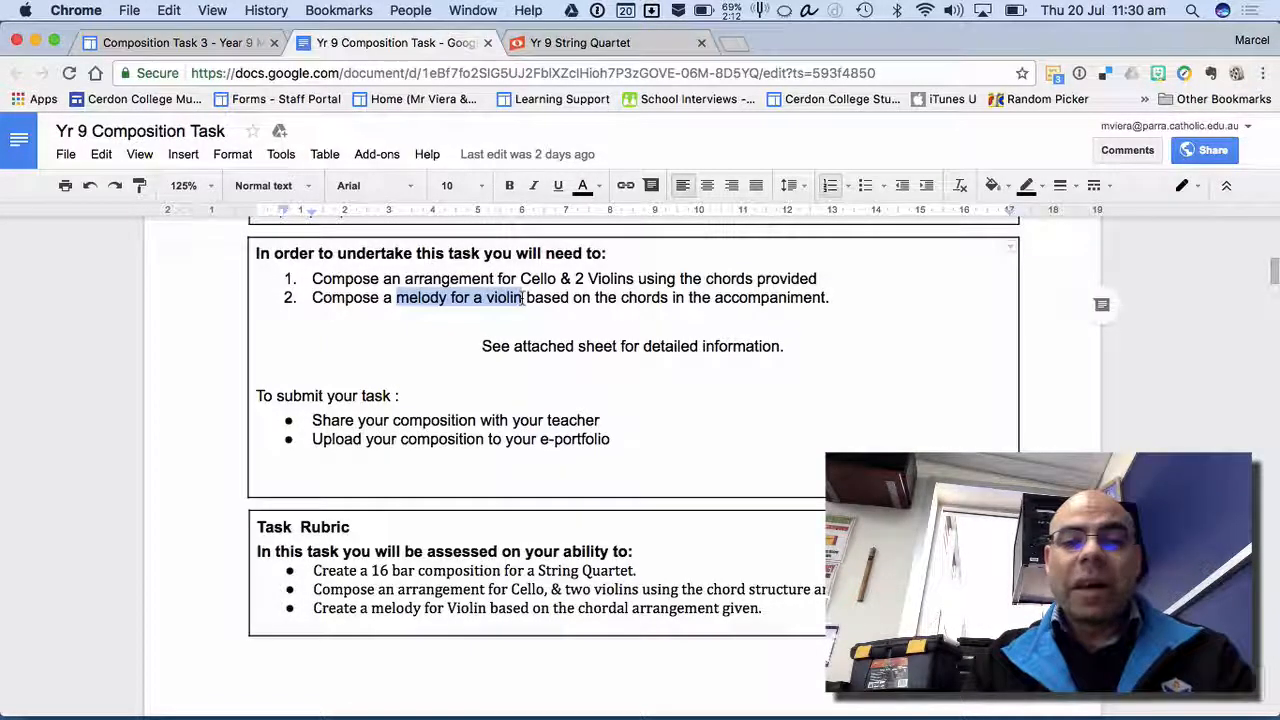
scroll(457, 305, down, 2)
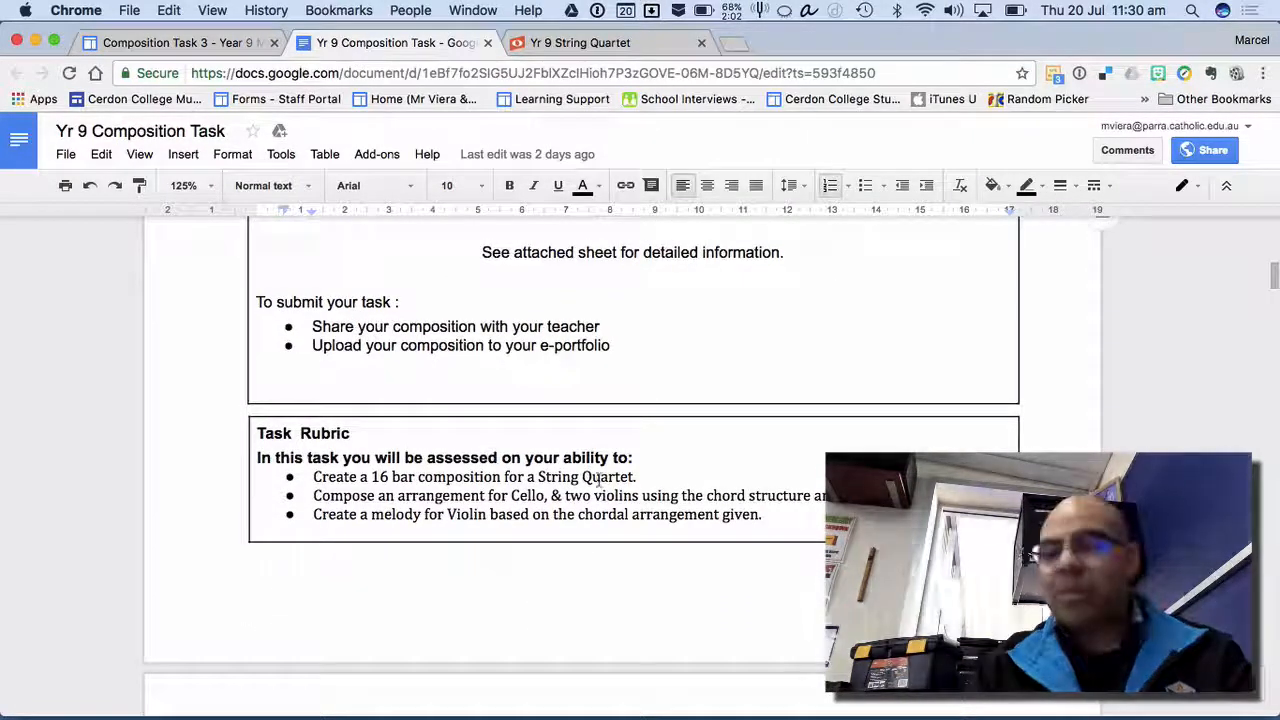
scroll(597, 478, down, 5)
scroll(597, 478, down, 7)
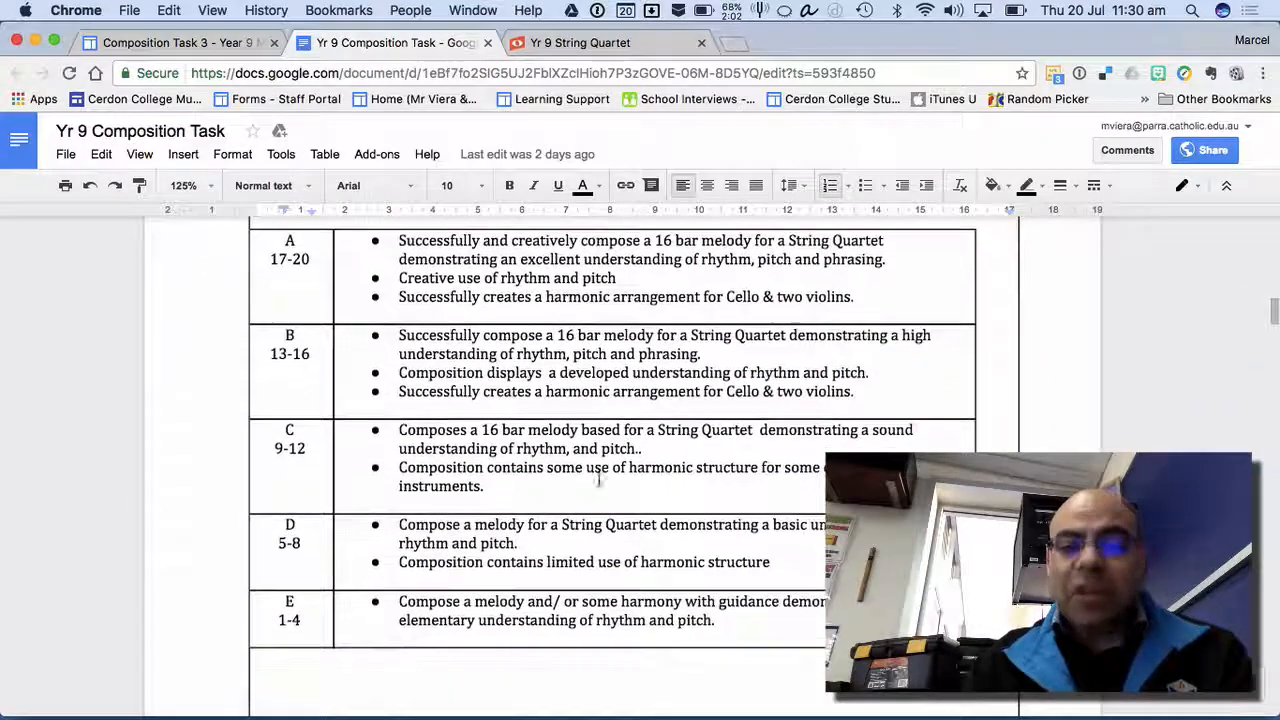
- Read on past the assessment coversheet to the Yr 9 Composition Task brief, highlighting "16" and "G major" in its opening paragraph
scroll(597, 478, down, 20)
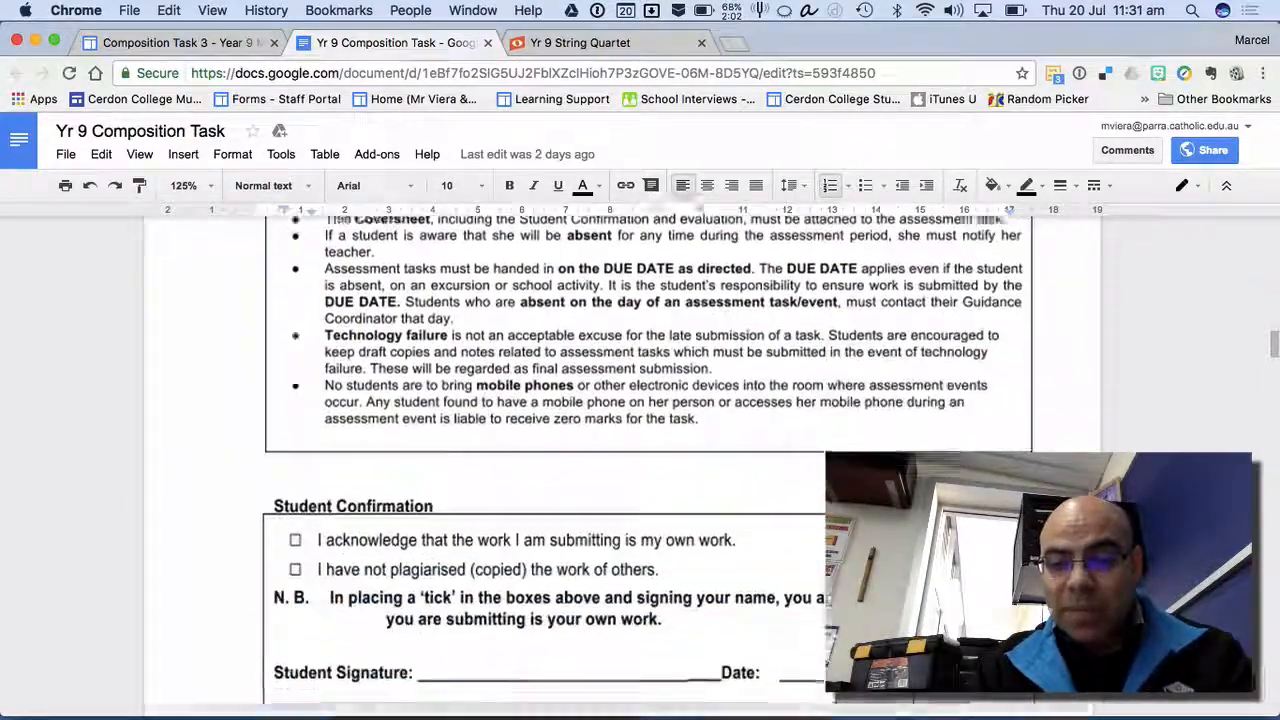
scroll(597, 478, down, 15)
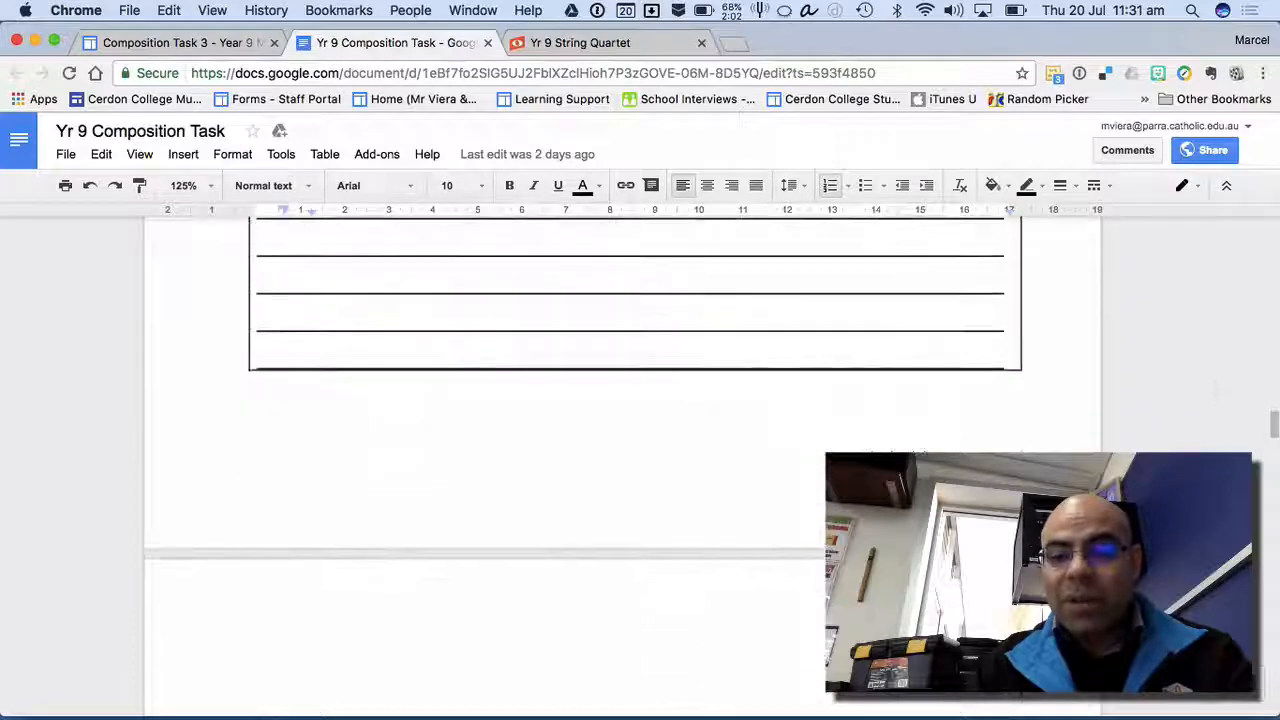
scroll(597, 478, down, 1)
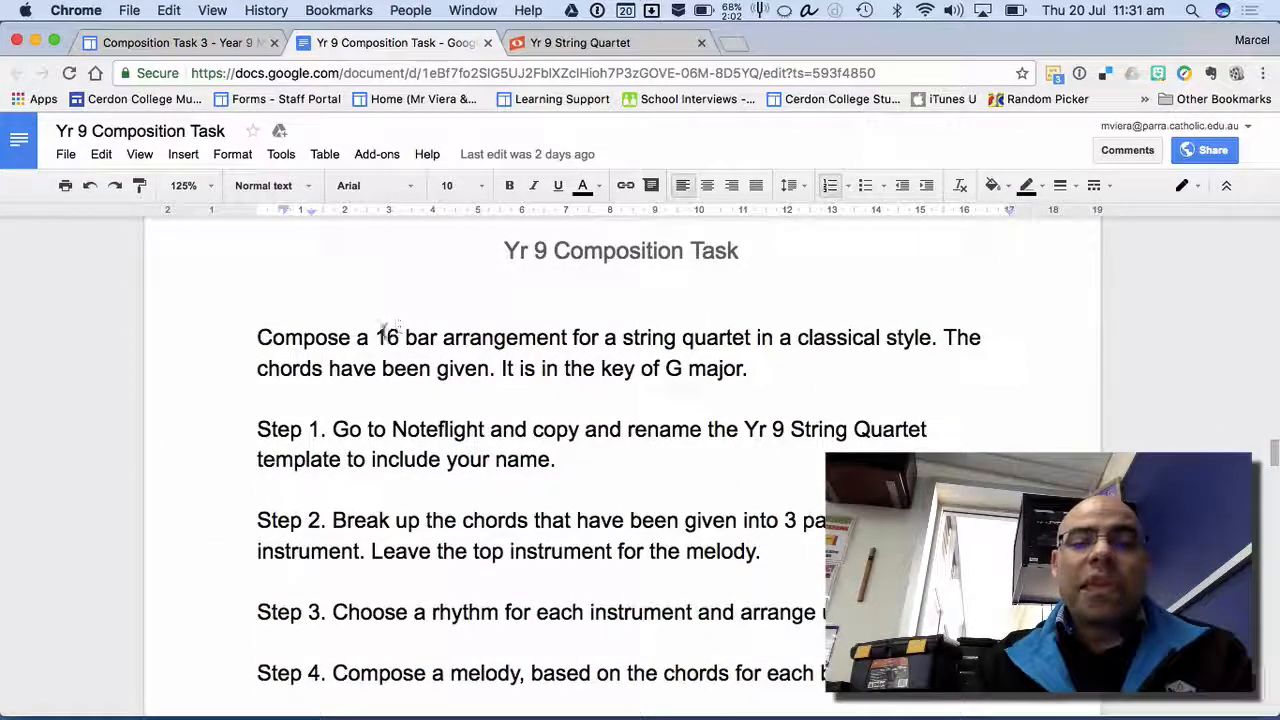
drag(376, 337, 400, 336)
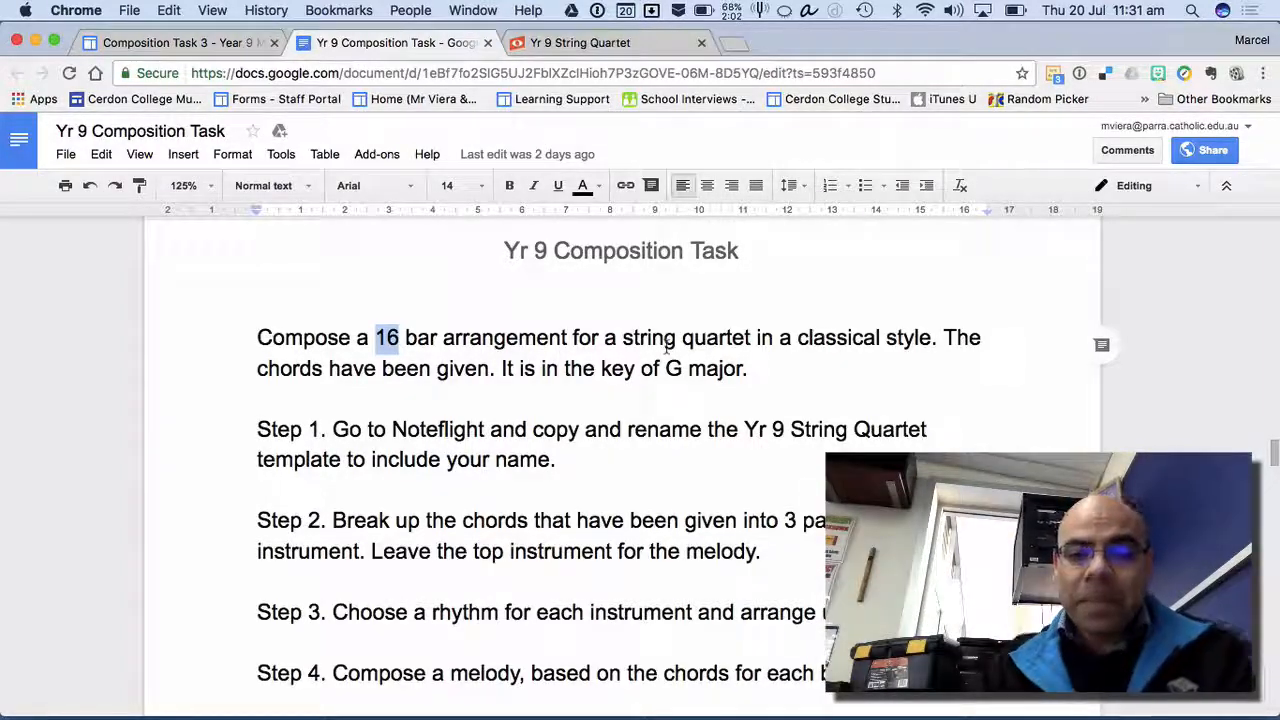
drag(652, 368, 742, 368)
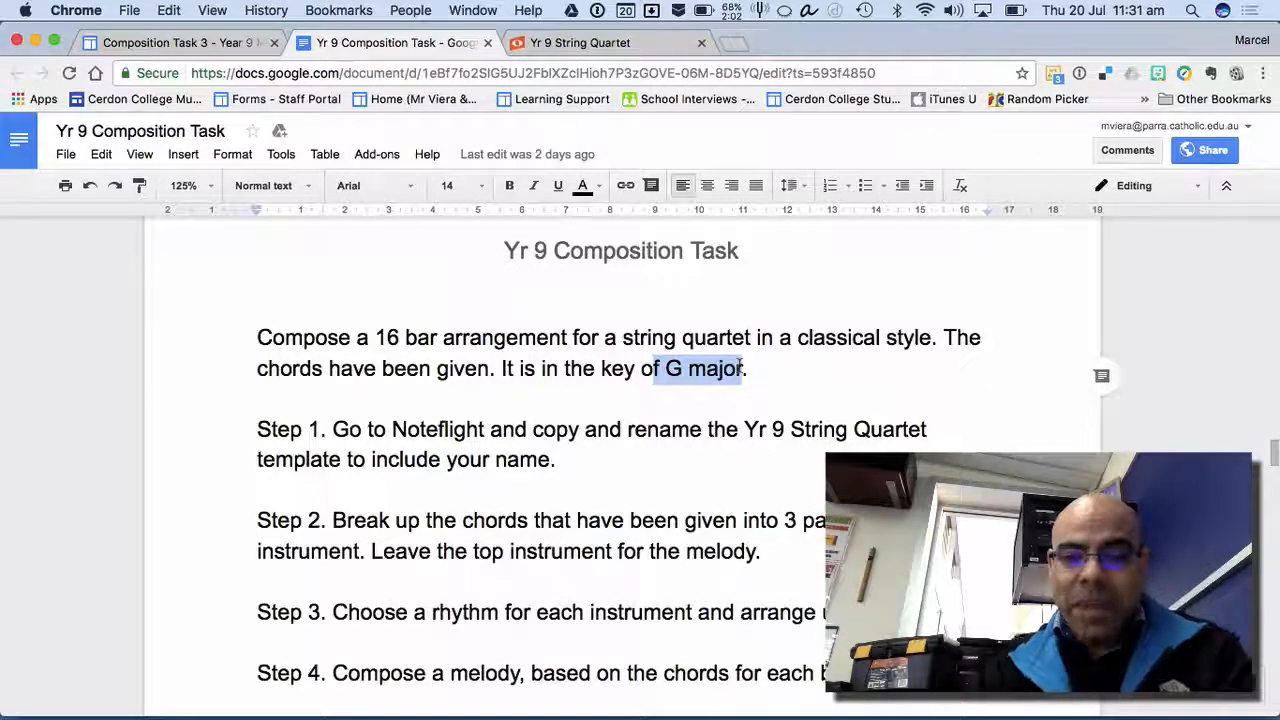
- Read Steps 2 to 4 of the brief, highlighting the 3 parts, the rhythm choice and the melody instruction in turn
scroll(741, 366, down, 3)
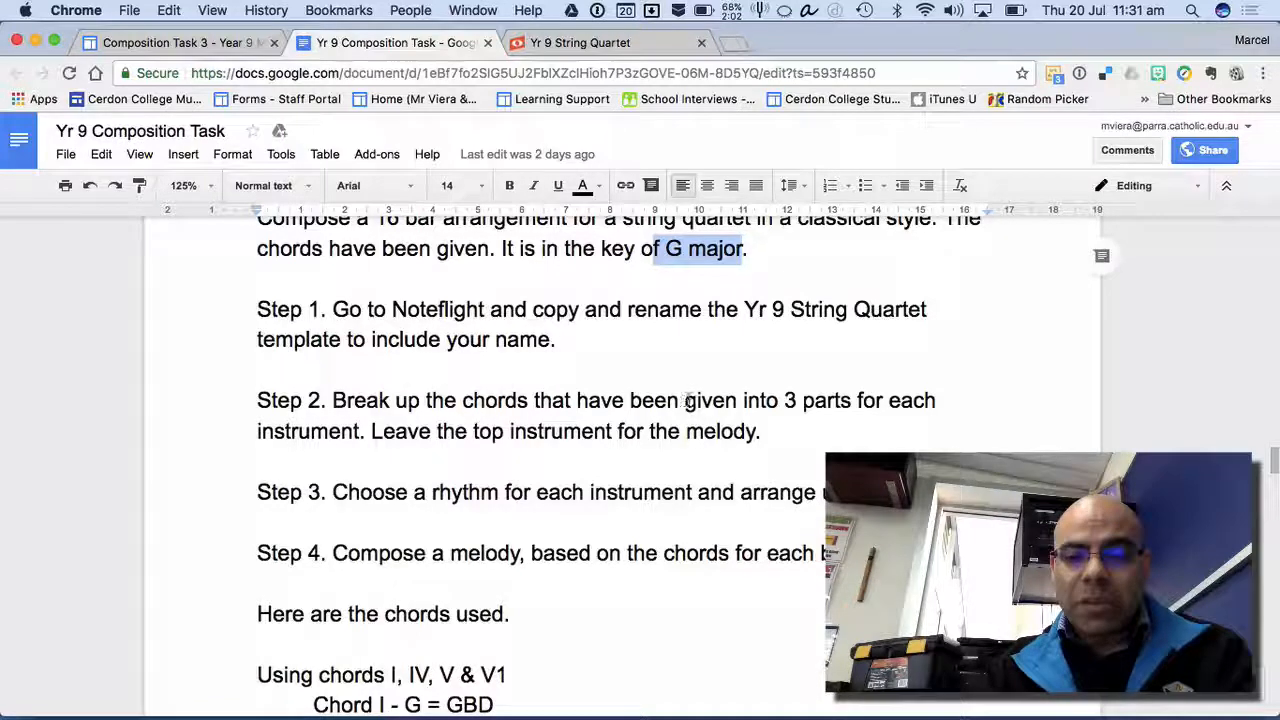
drag(784, 400, 844, 420)
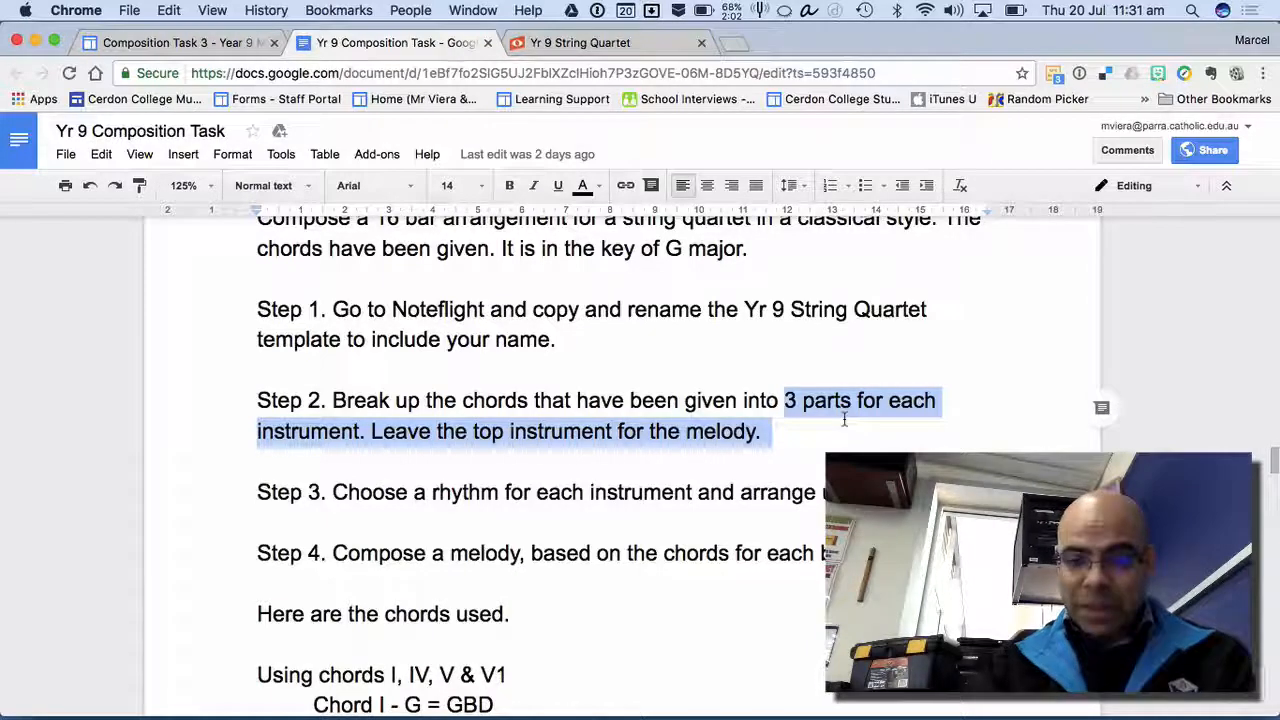
scroll(843, 414, down, 3)
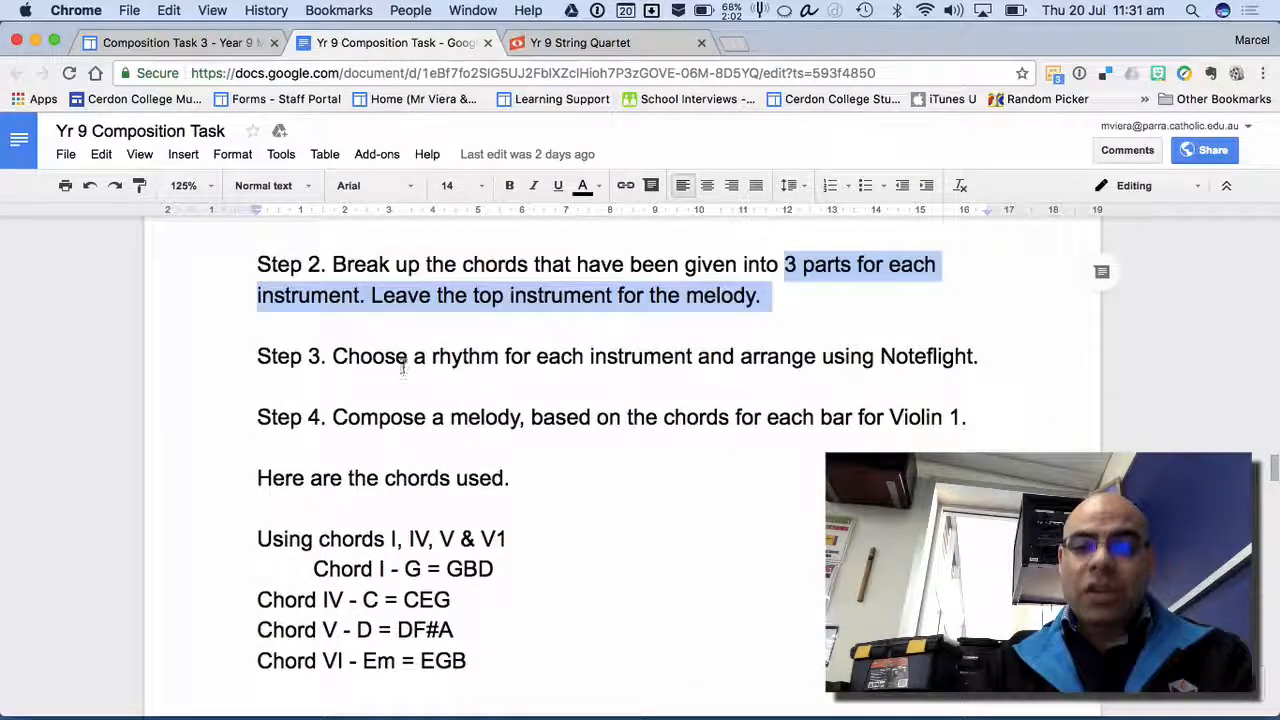
drag(409, 357, 610, 376)
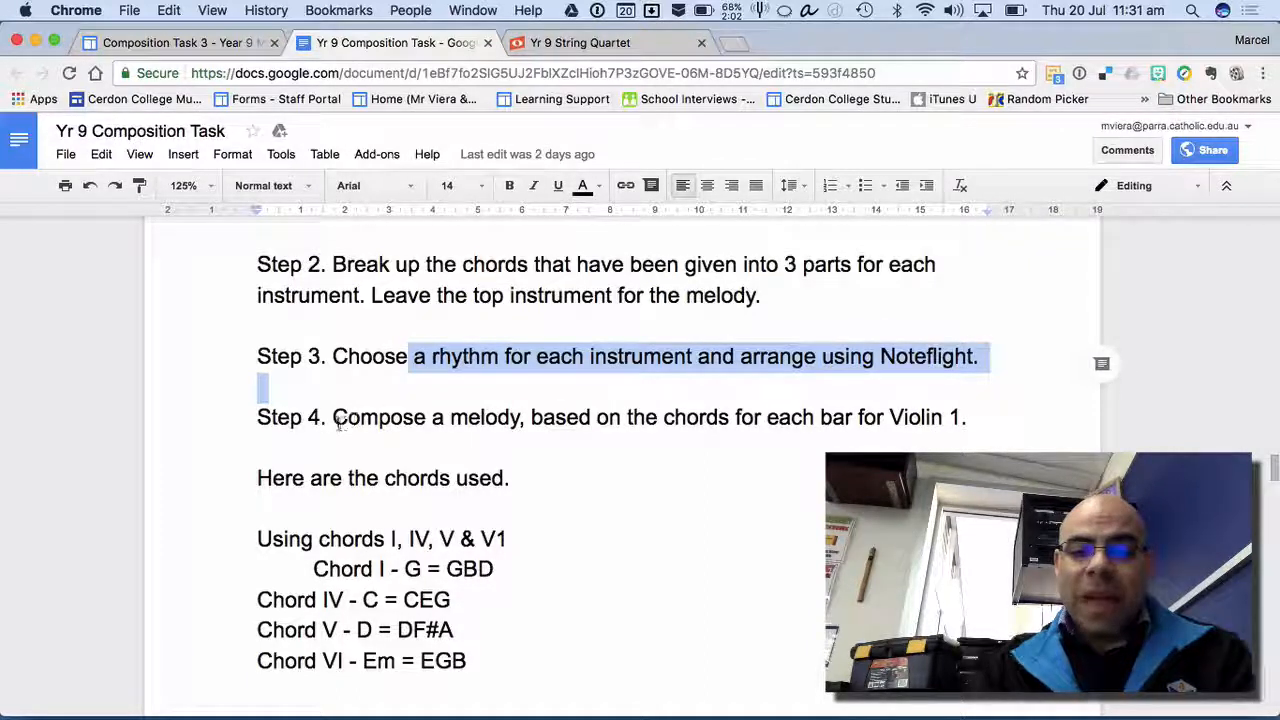
drag(334, 418, 529, 451)
- Remove the indent before the Chord I line in the chords list and highlight the chord names G, D and Em
scroll(528, 460, down, 5)
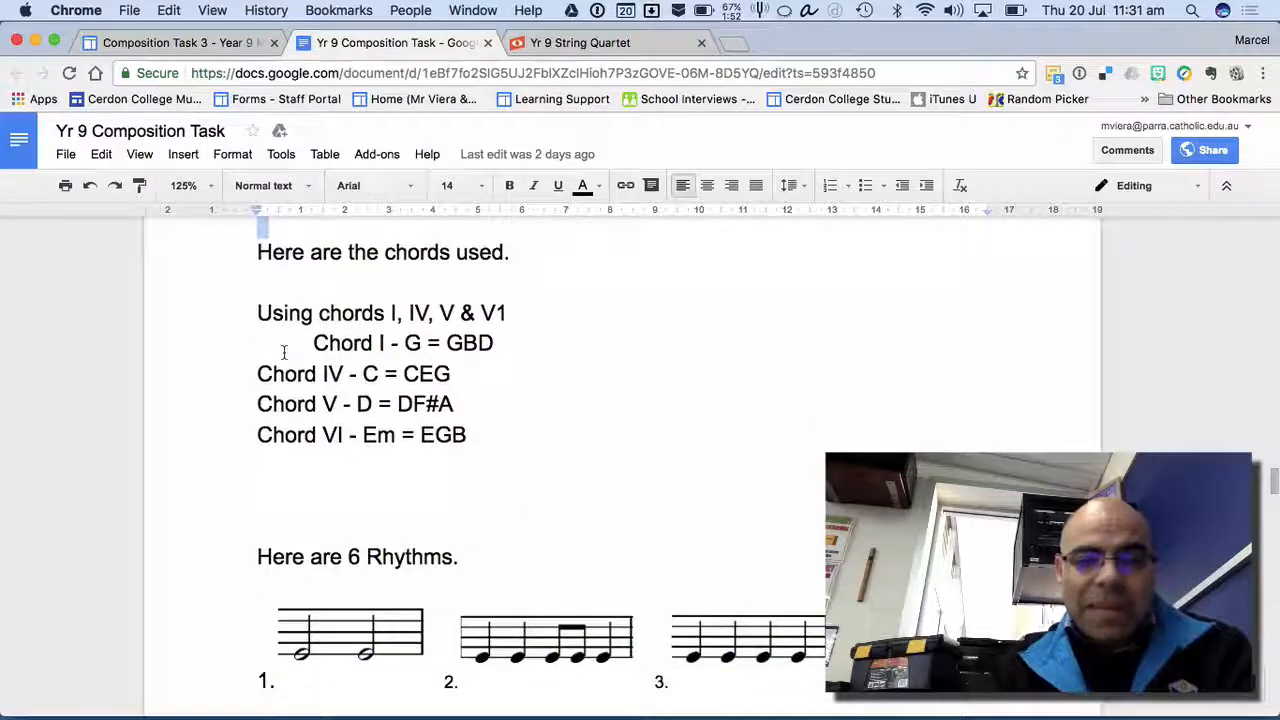
click(296, 343)
key(BackSpace)
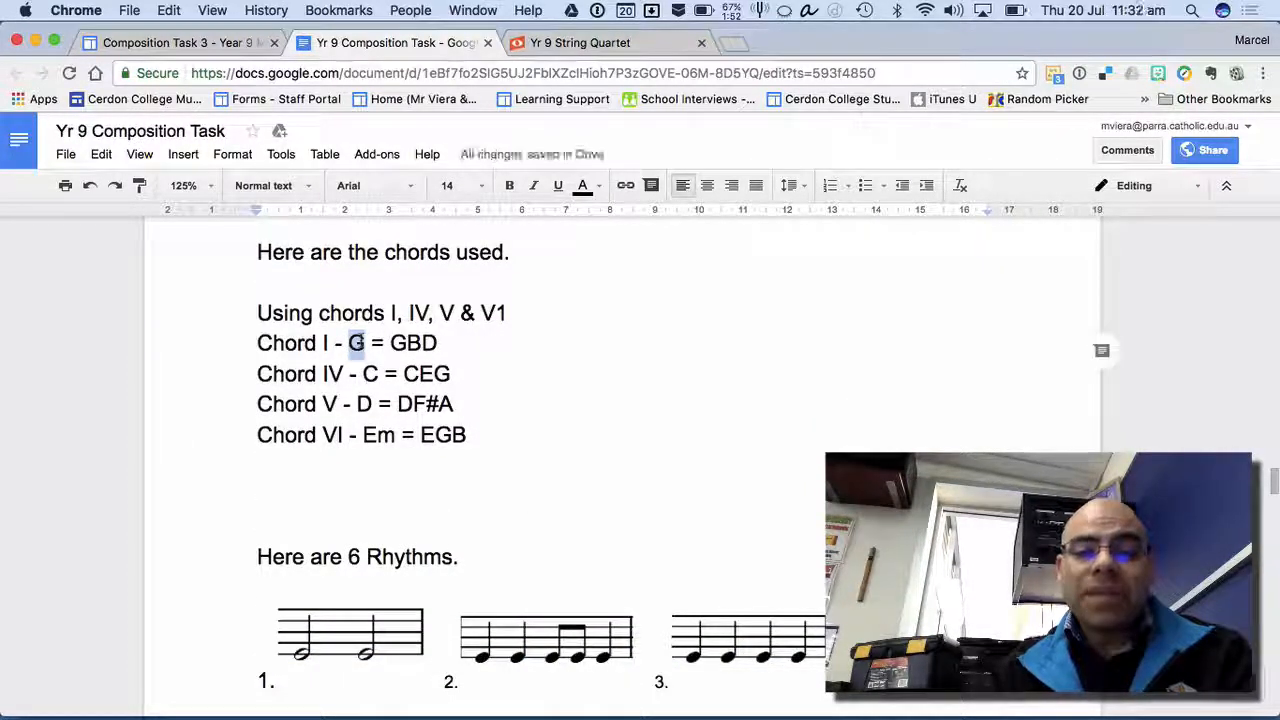
double_click(362, 403)
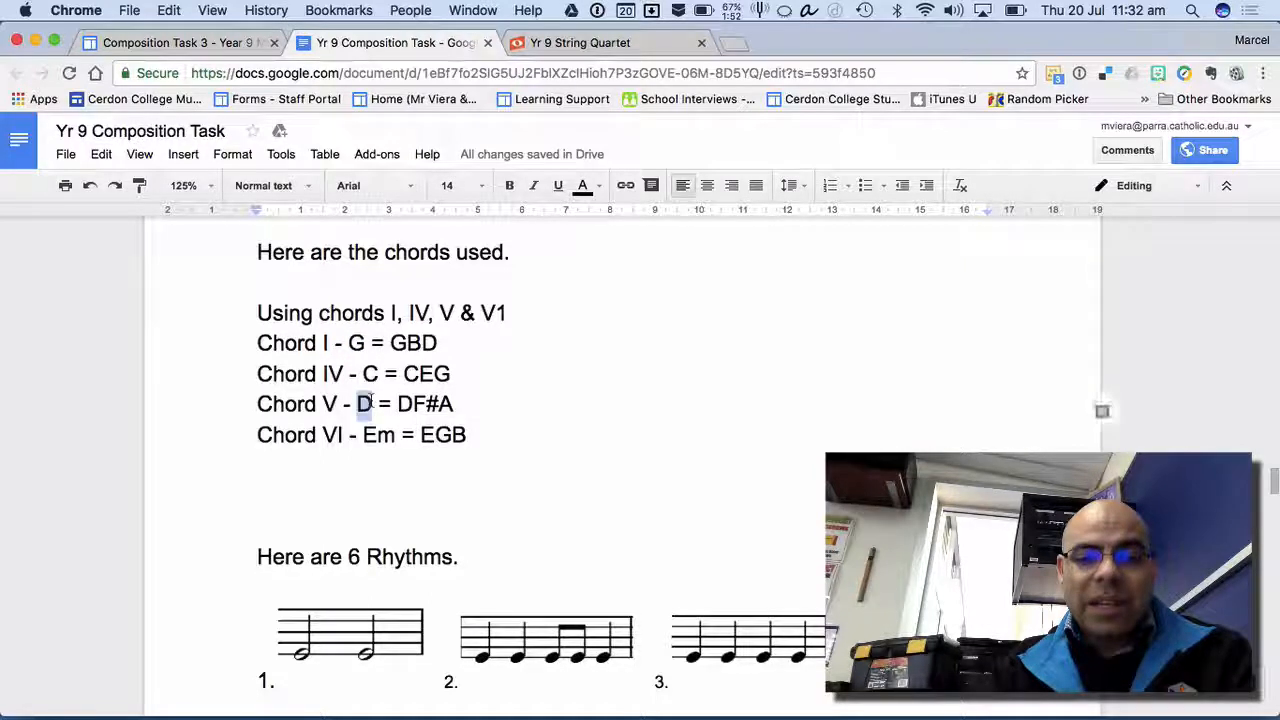
drag(363, 436, 397, 437)
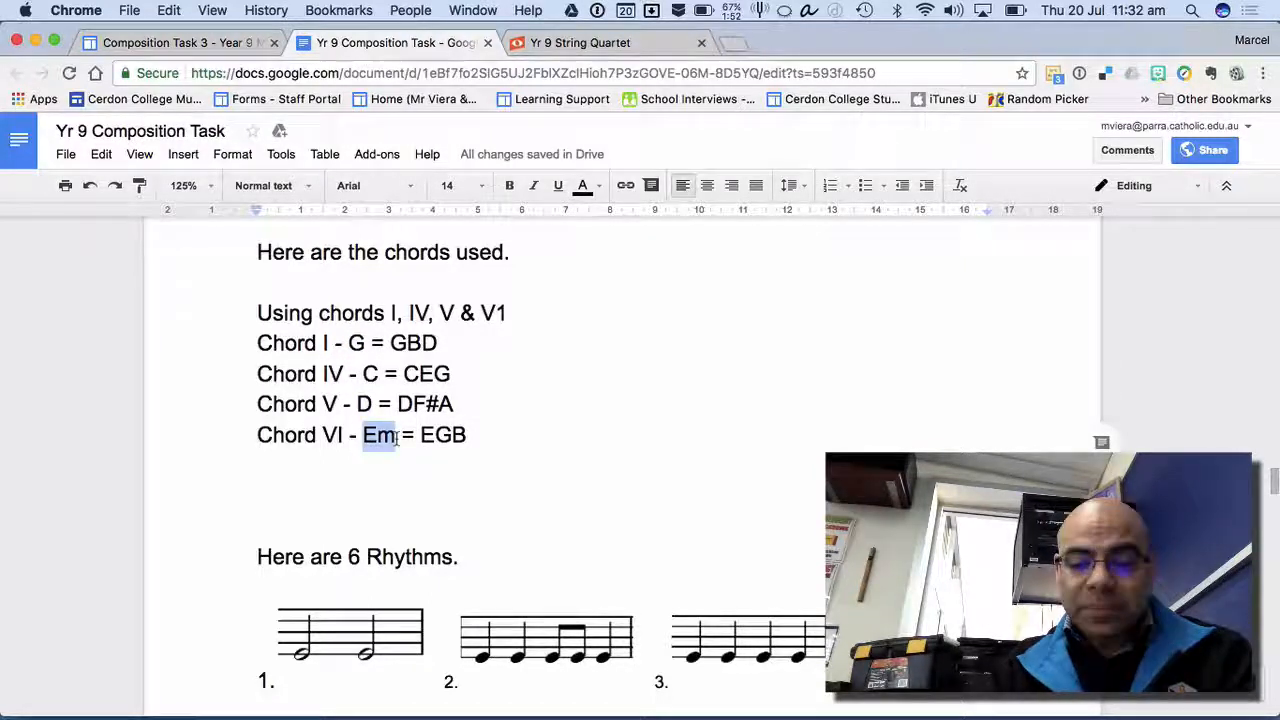
- Review the six rhythms and the Section A example for Violin 1, Violin 2 and Violoncello
scroll(398, 440, down, 5)
scroll(400, 447, down, 3)
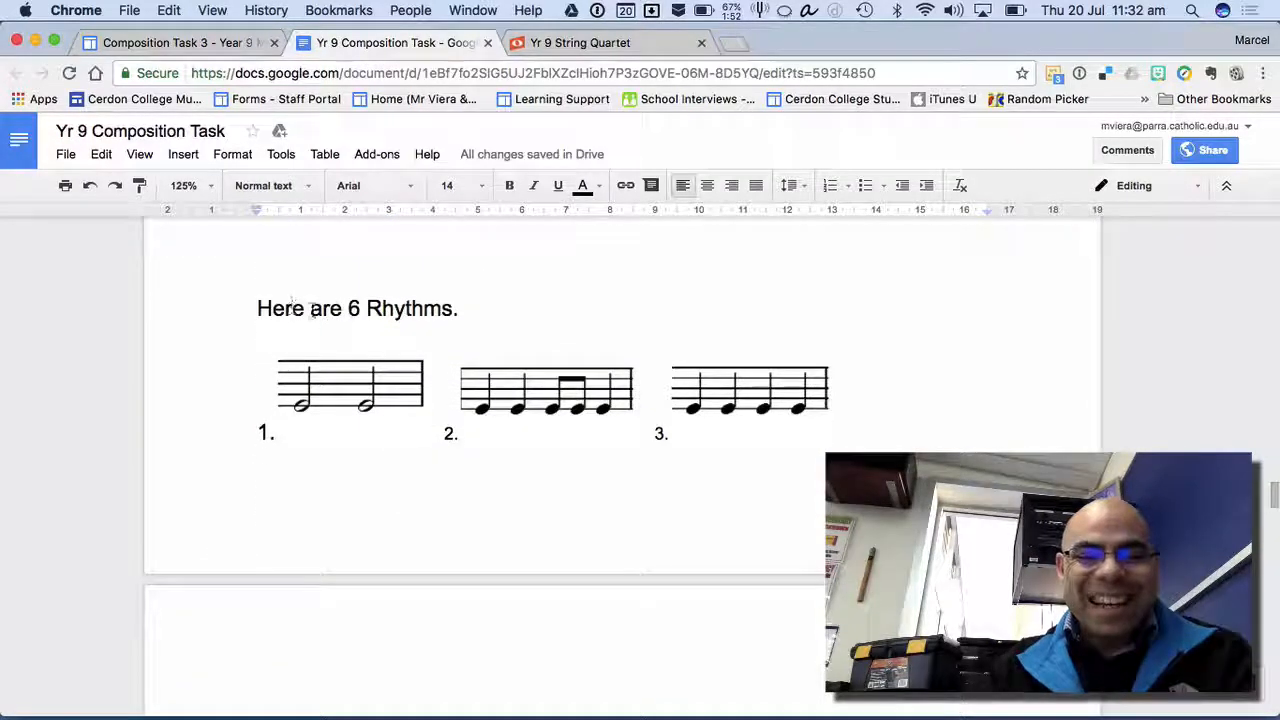
scroll(447, 351, down, 3)
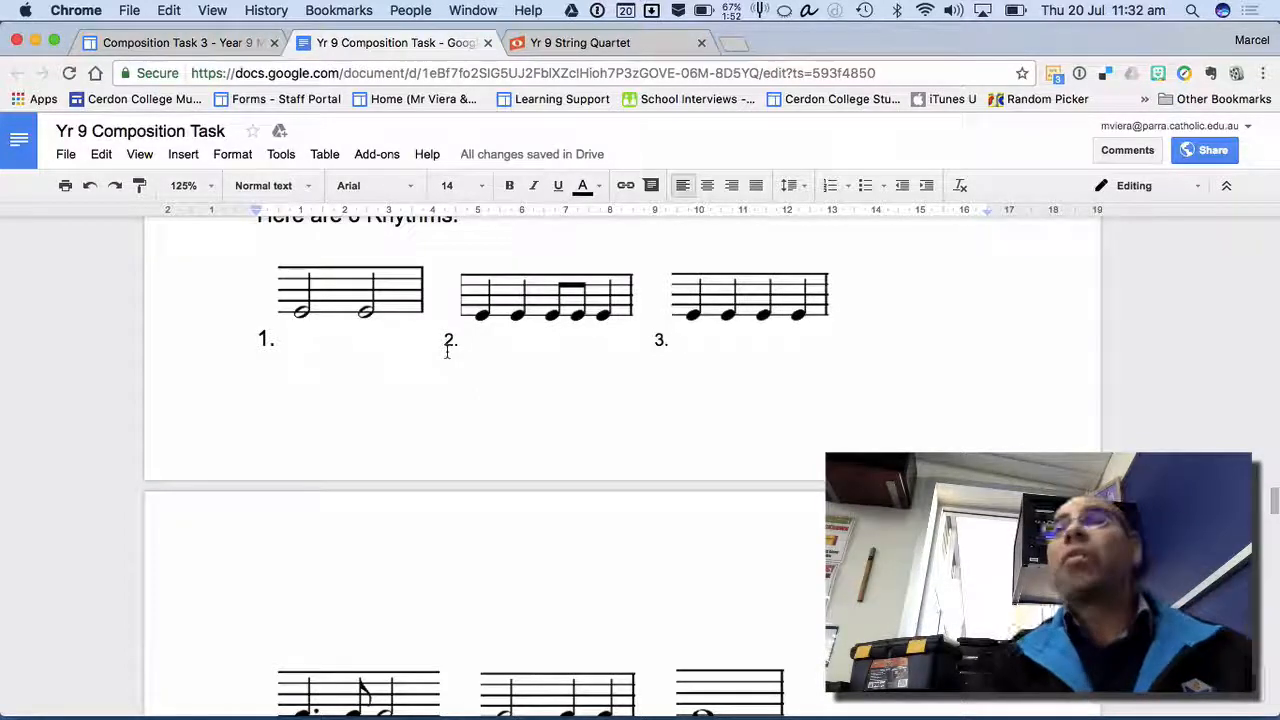
scroll(447, 351, down, 3)
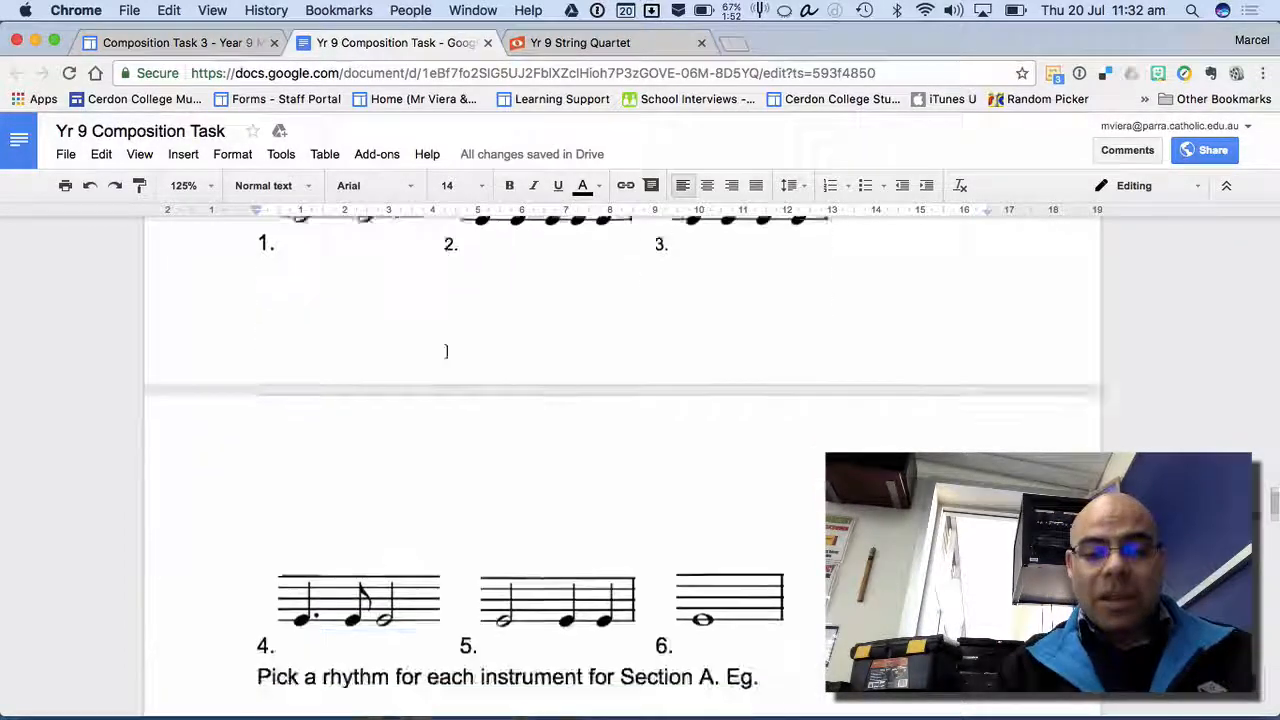
scroll(447, 351, up, 2)
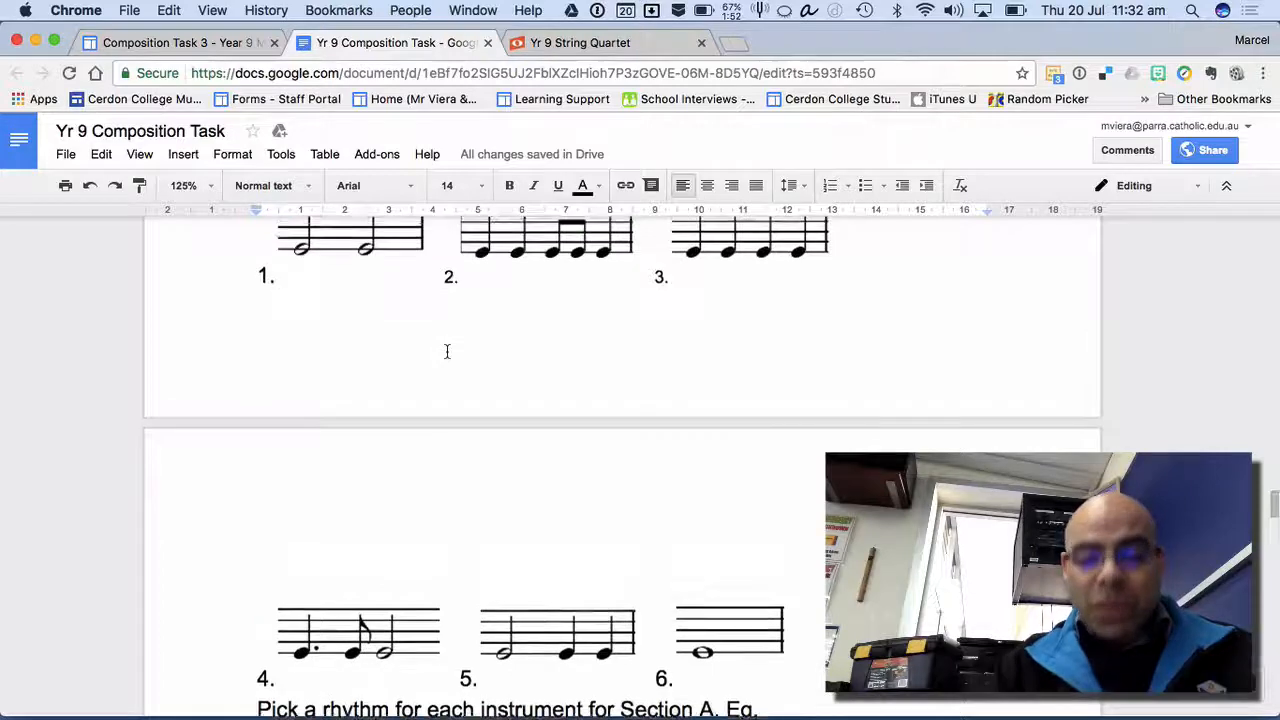
scroll(447, 351, down, 2)
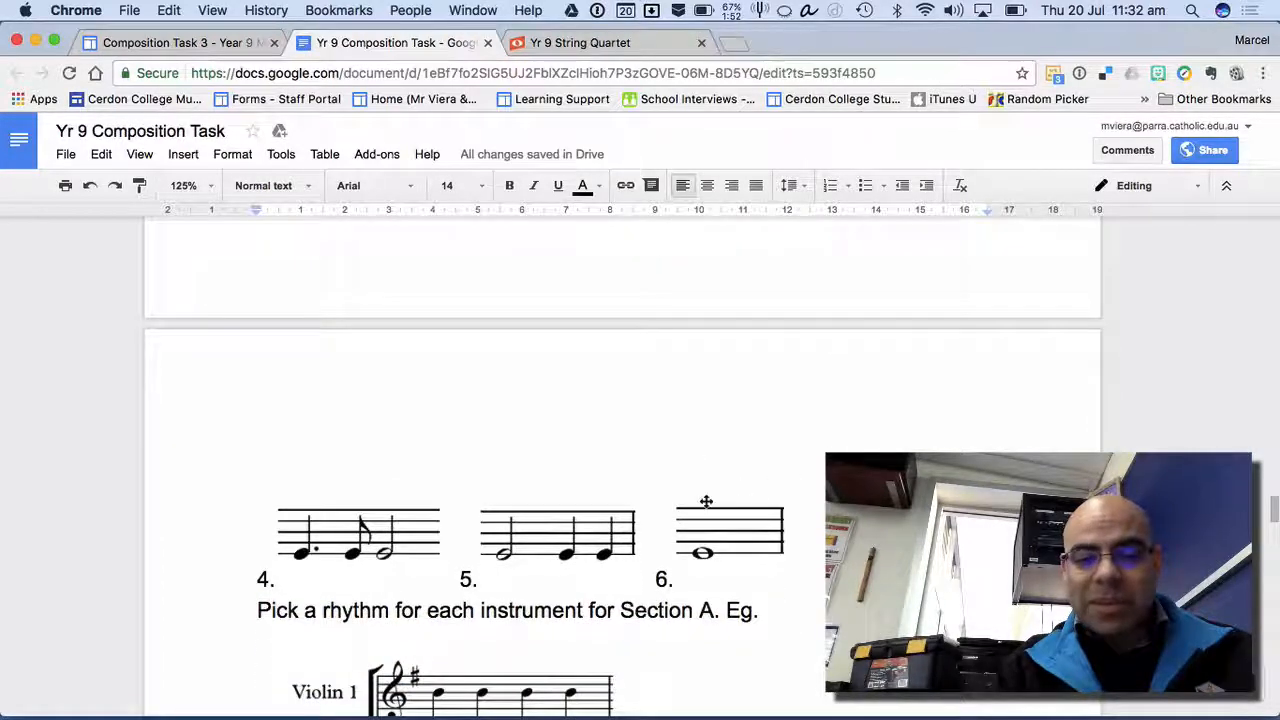
scroll(703, 495, down, 7)
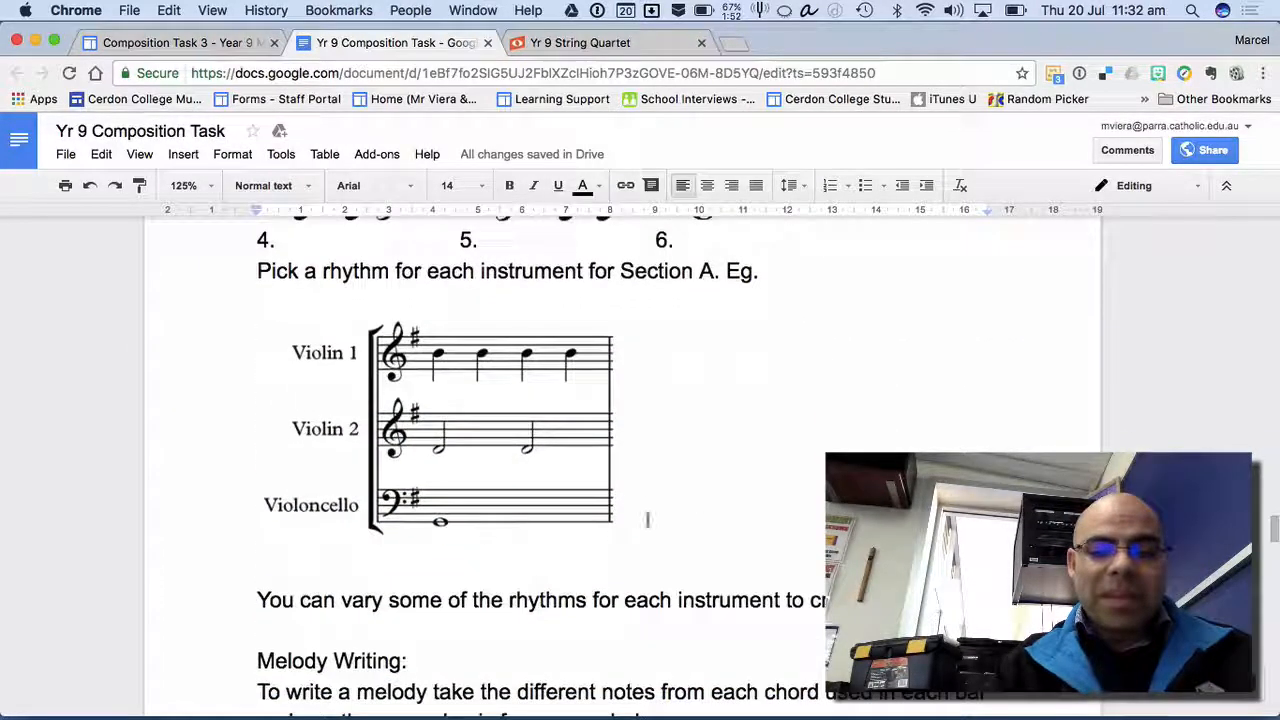
- Return to the list of chords used, highlight the four chord lines and place the cursor after GBD
scroll(758, 484, up, 20)
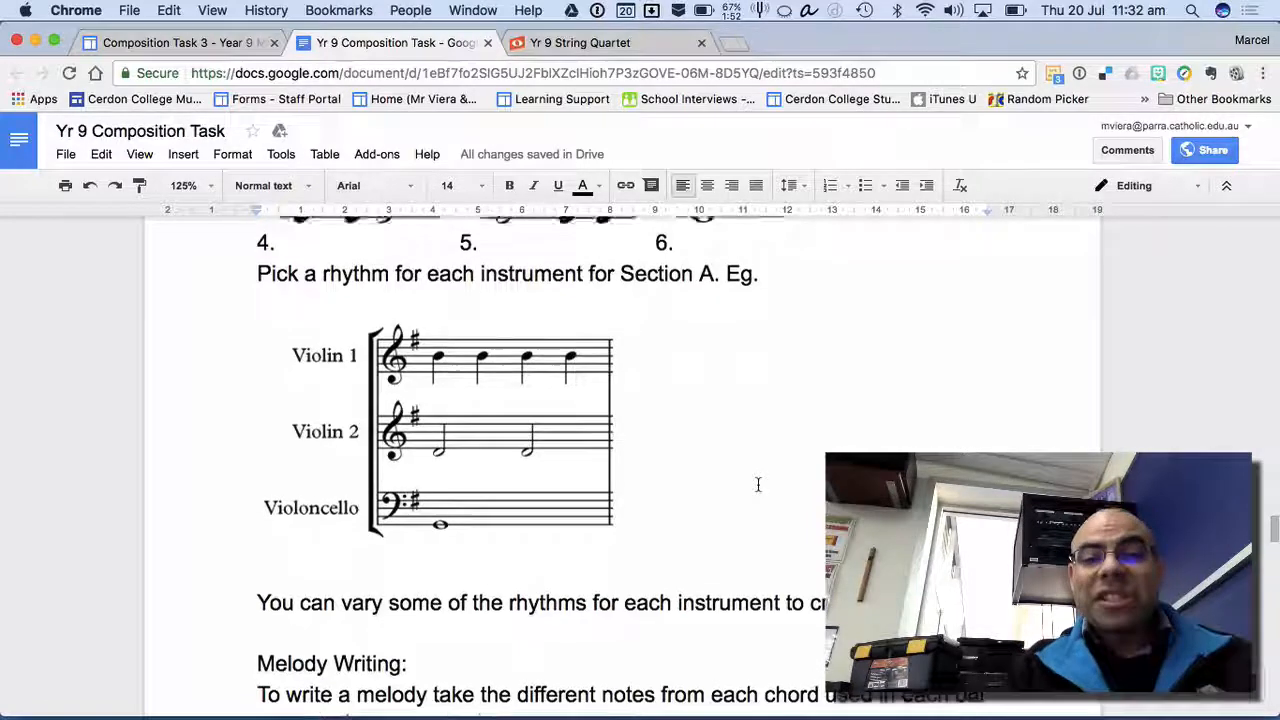
scroll(758, 485, up, 1)
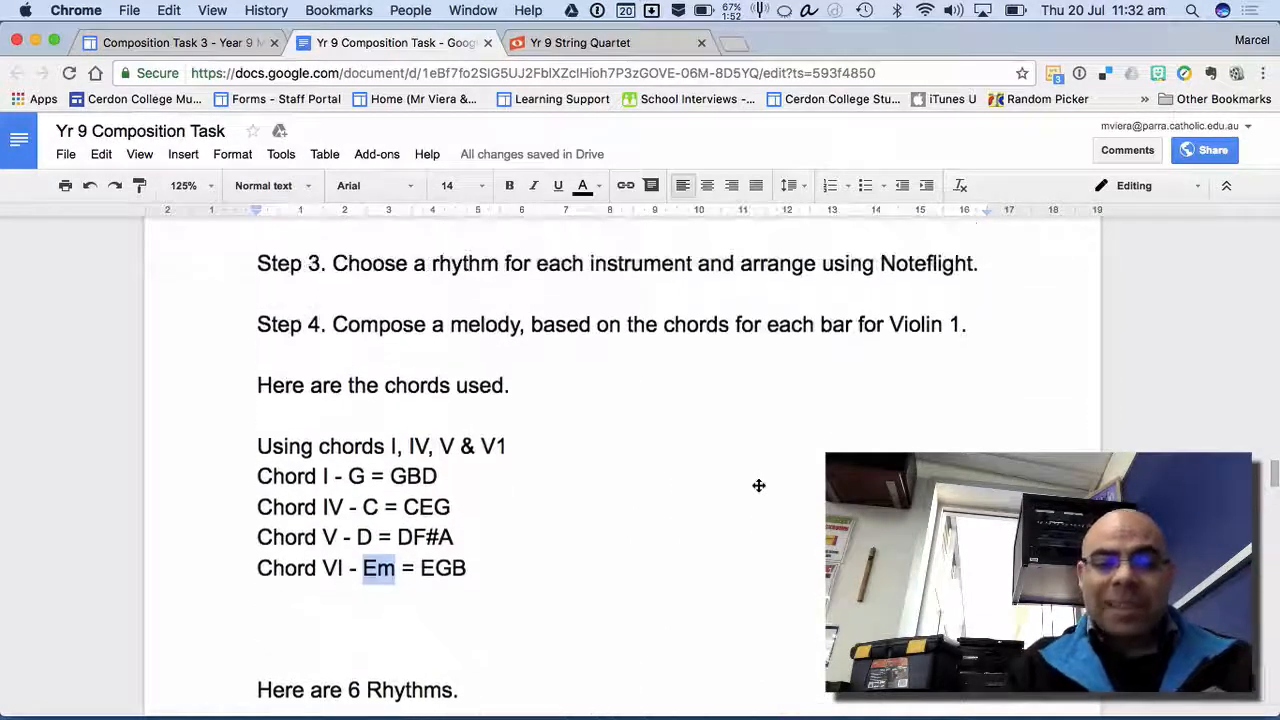
drag(258, 476, 503, 566)
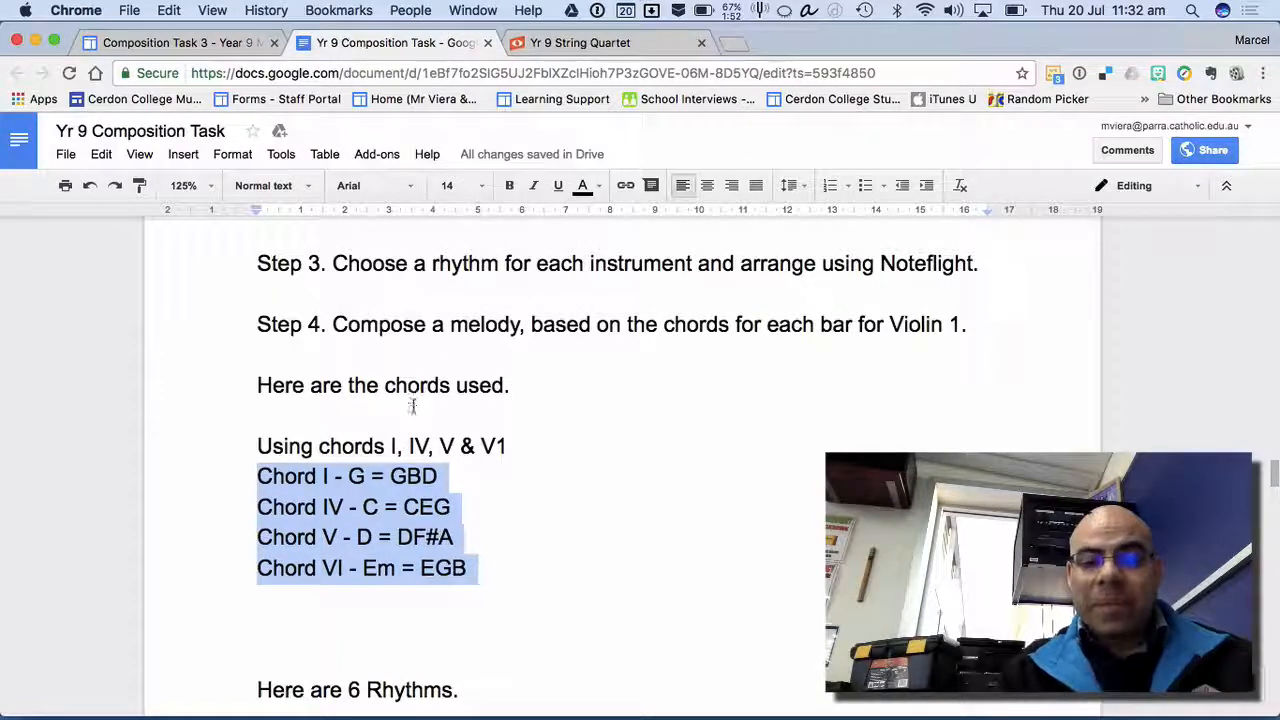
click(445, 478)
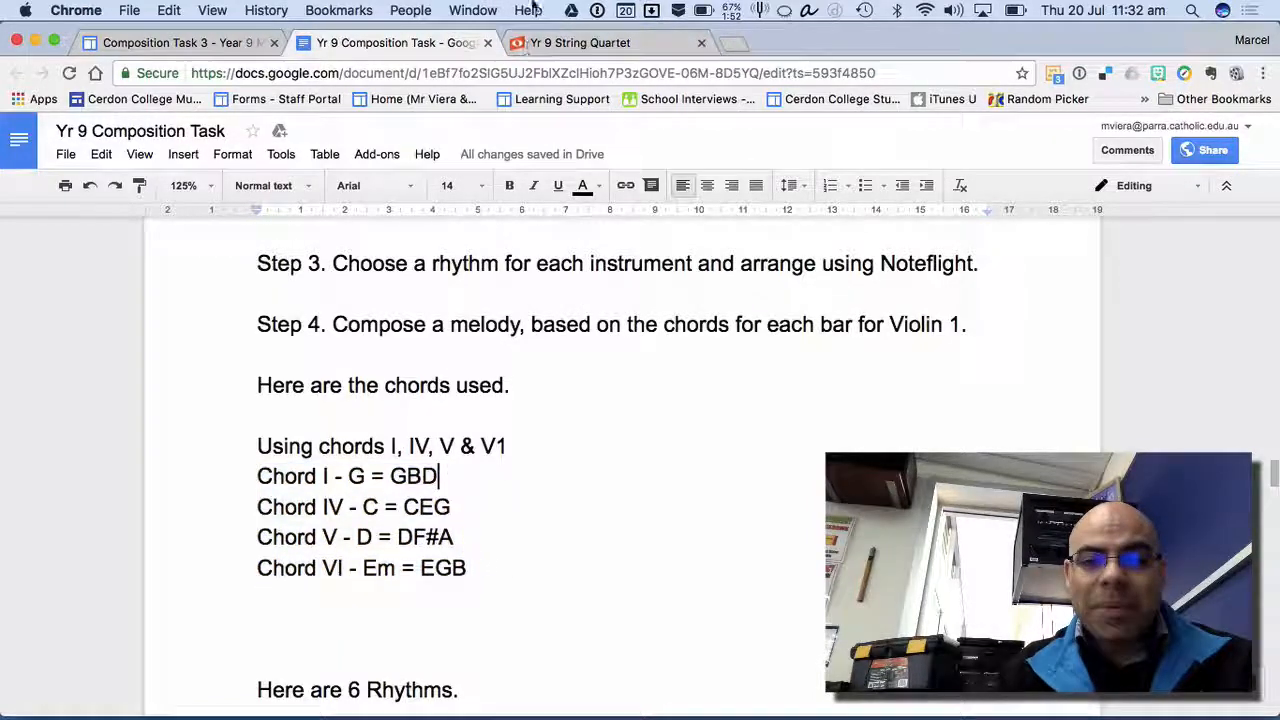
- Check the chord letters under the Yr 9 String Quartet score in Noteflight, and highlight GBD back in the task document
click(562, 43)
scroll(540, 325, down, 2)
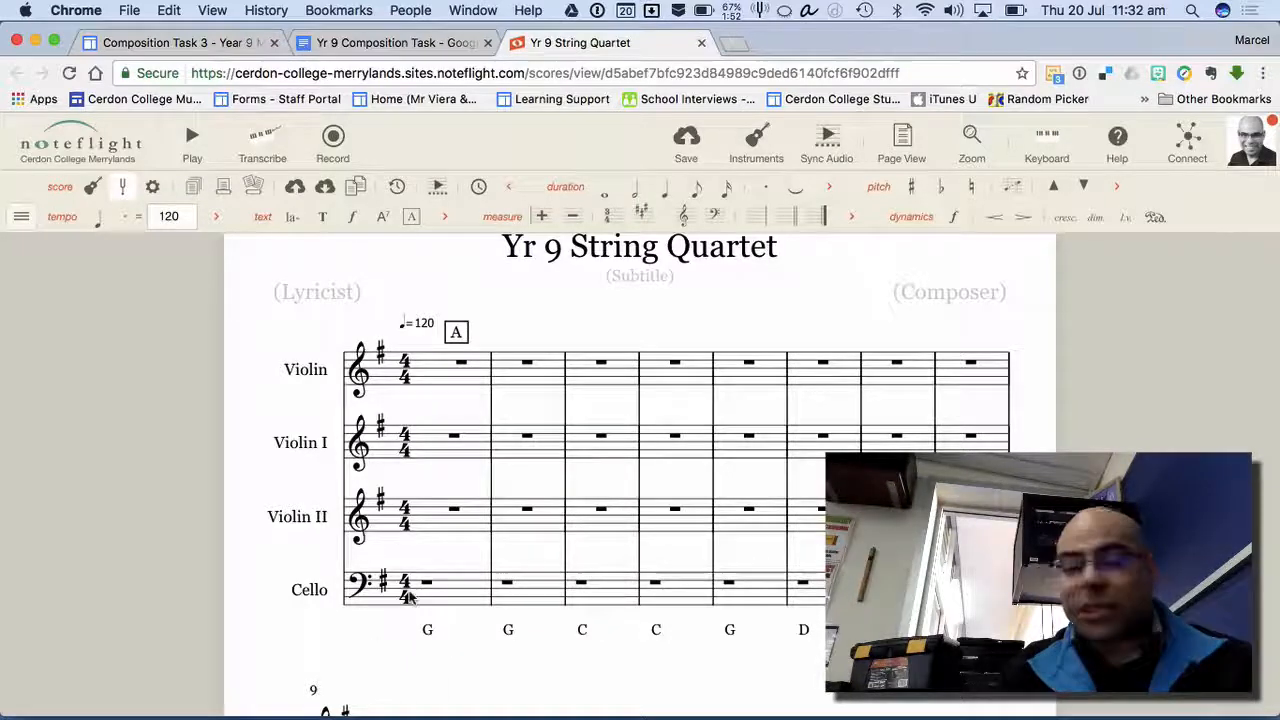
click(402, 48)
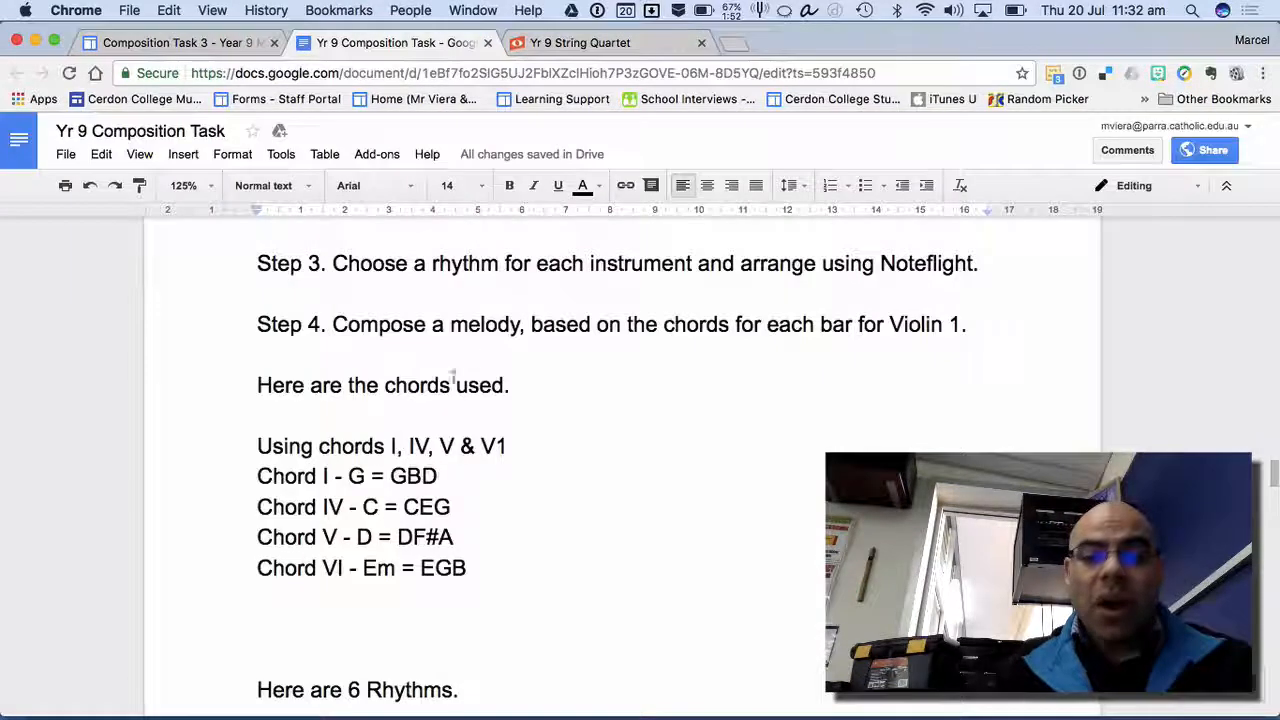
mouse_move(437, 476)
mouse_down()
mouse_move(391, 478)
mouse_move(432, 477)
mouse_up()
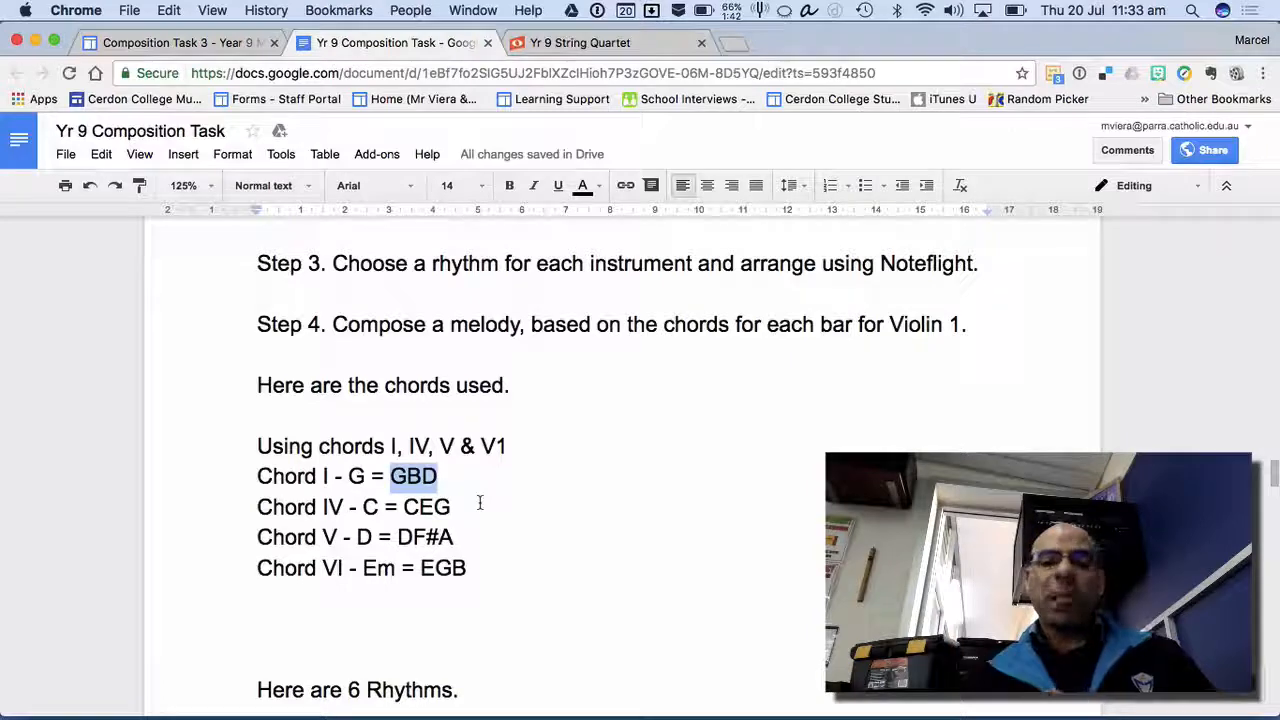
- Switch to the mind map in iThoughtsX and add a Chords subtopic to the central Task topic
key(super+Tab)
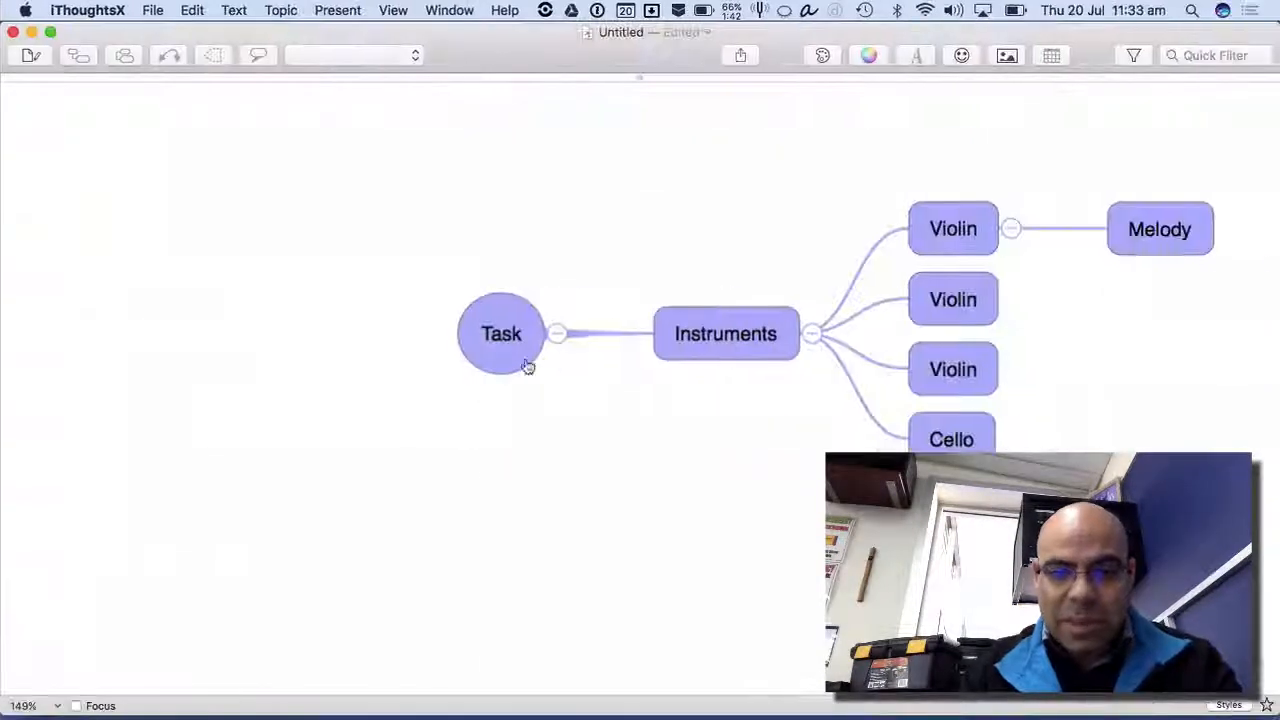
click(518, 343)
key(Tab)
text(Chords)
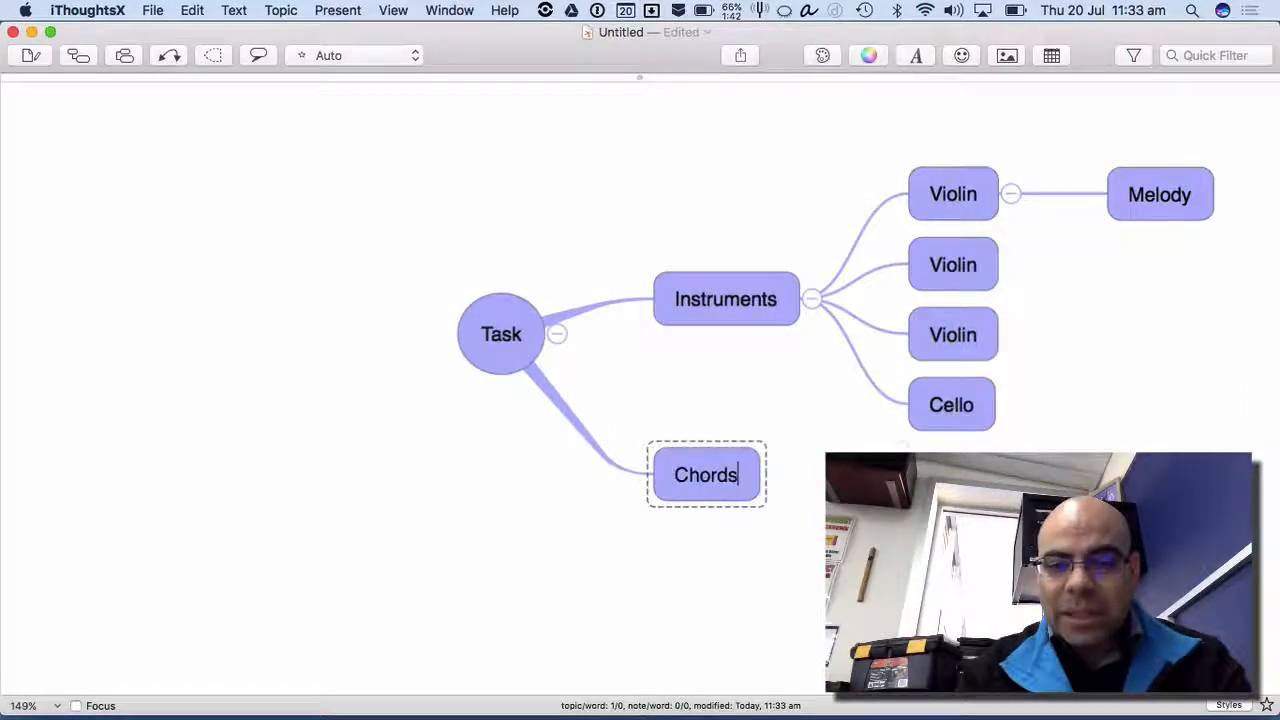
- Add a subtopic about the major chords to the Chords topic in the mind map
key(Tab)
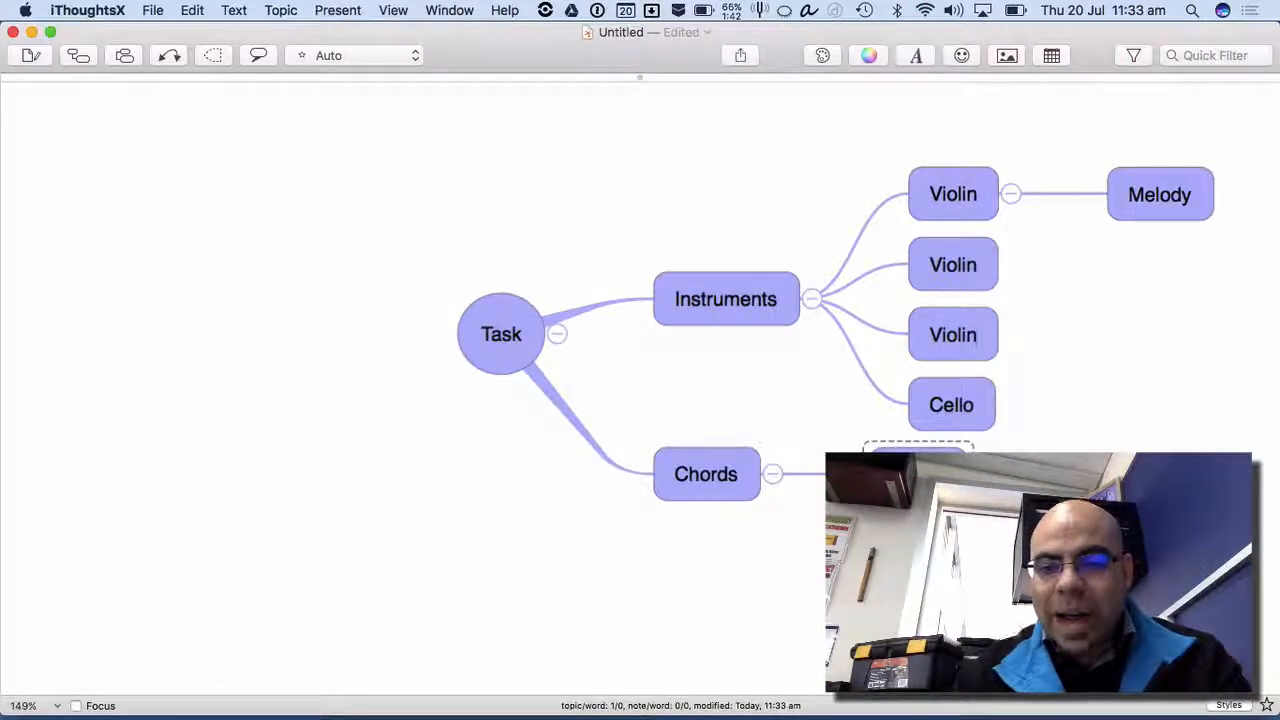
text(C)
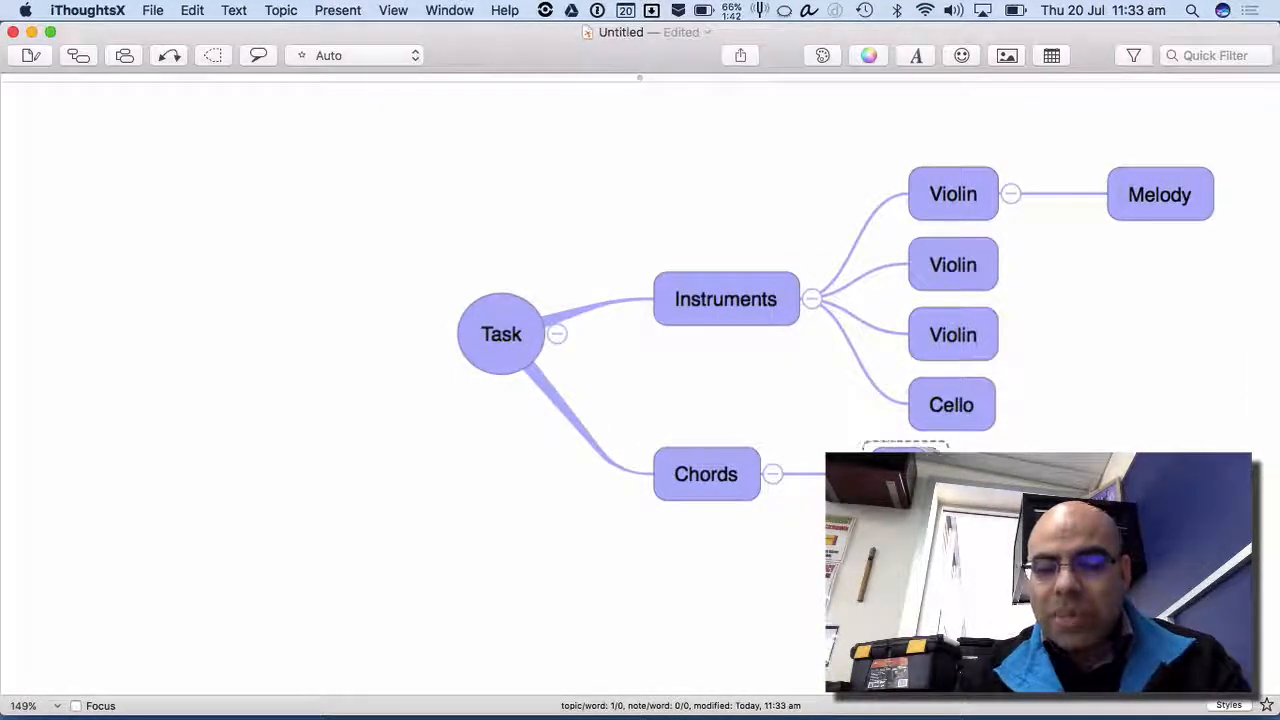
text( Major)
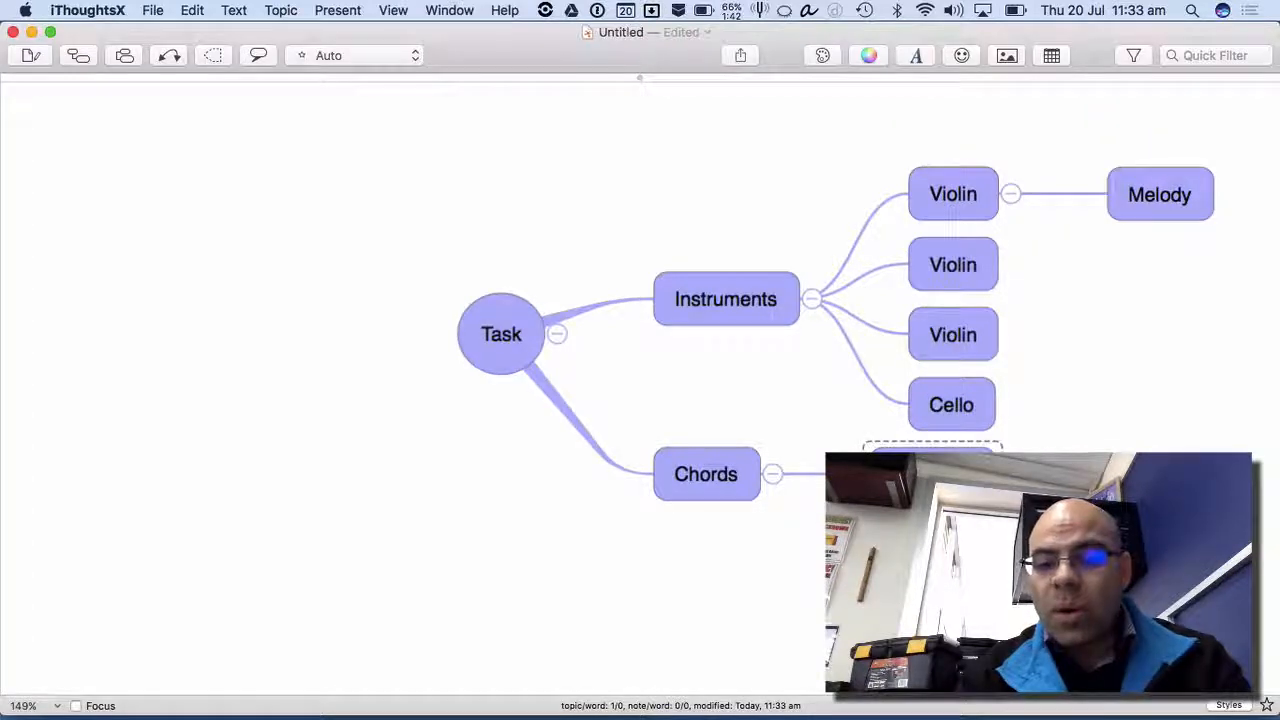
text( chords)
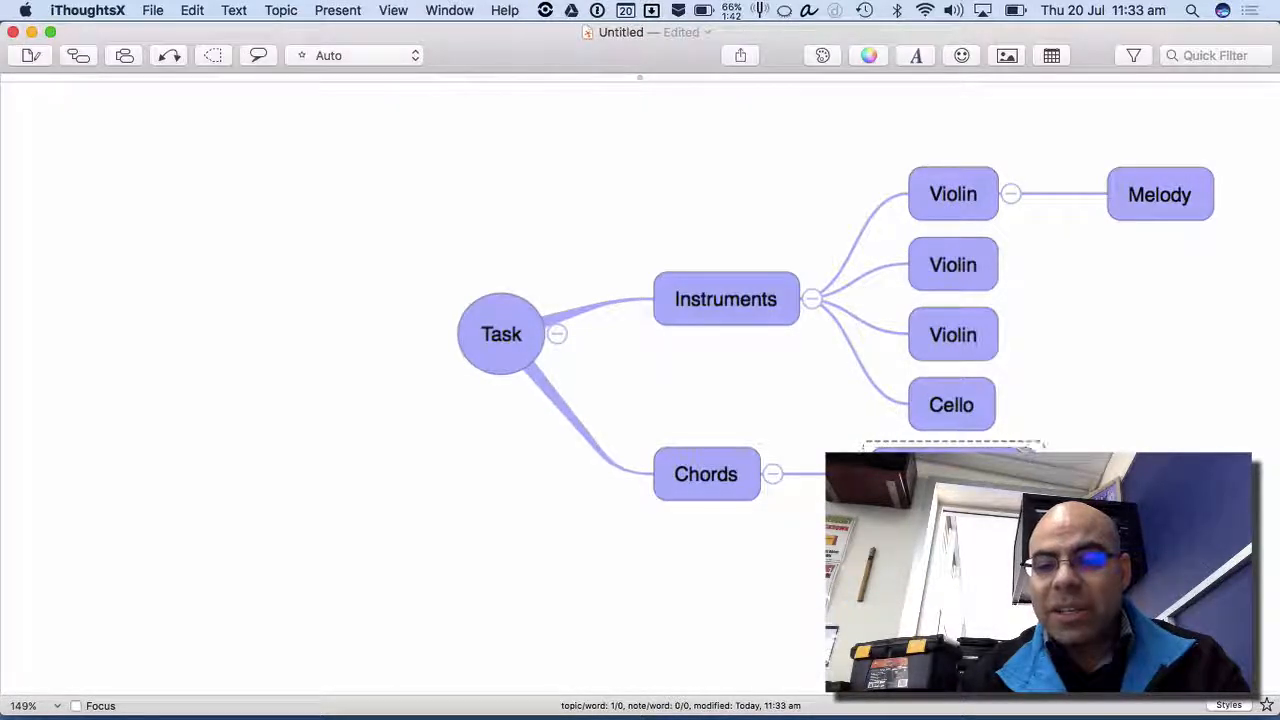
text( and)
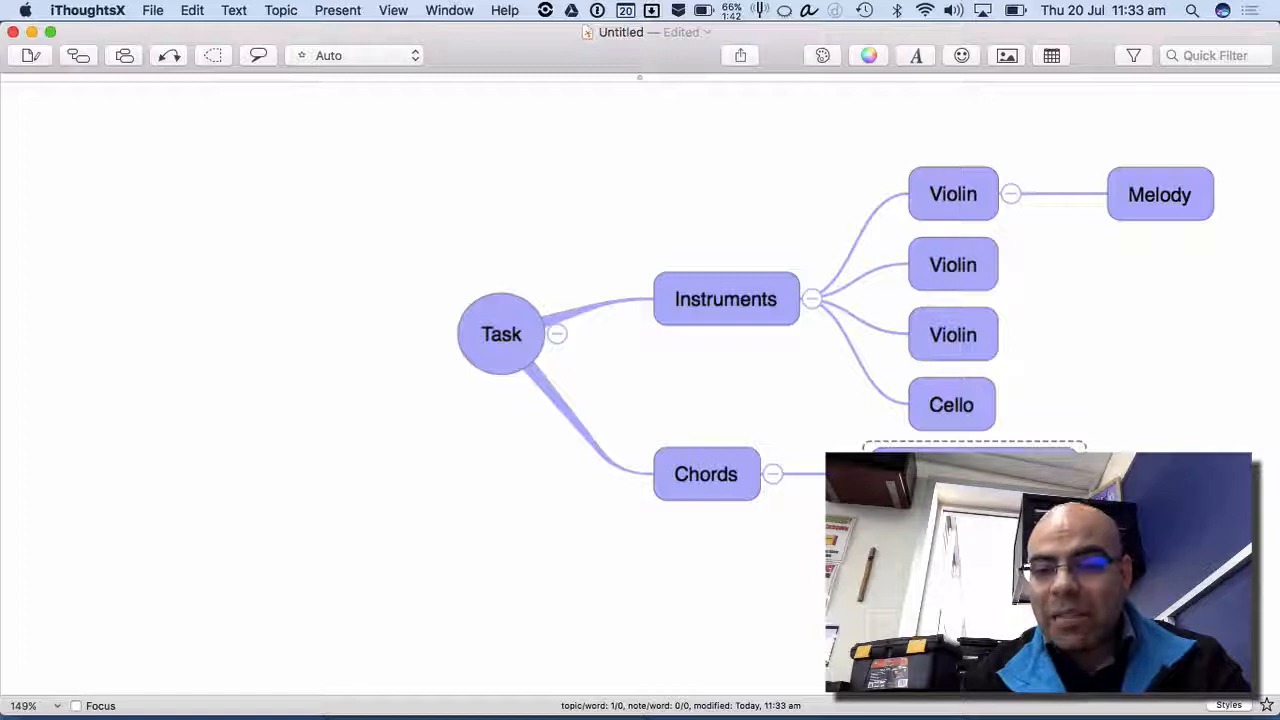
text(mey)
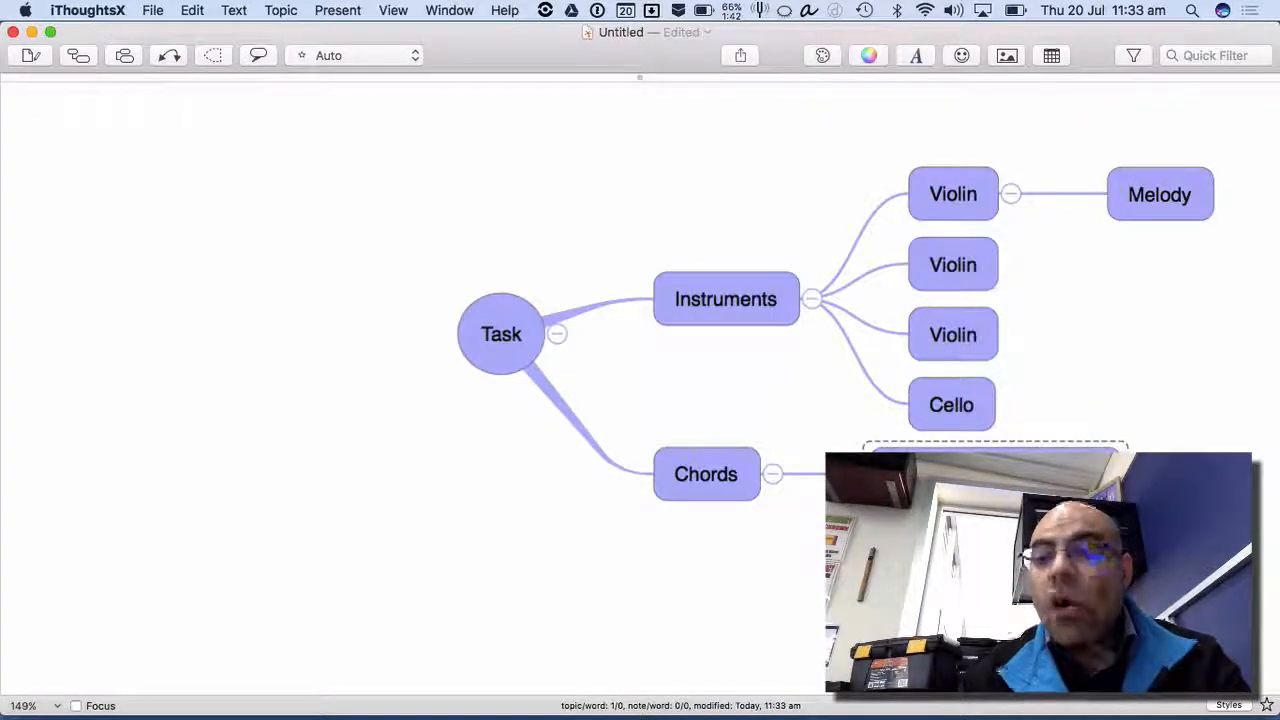
text( signa)
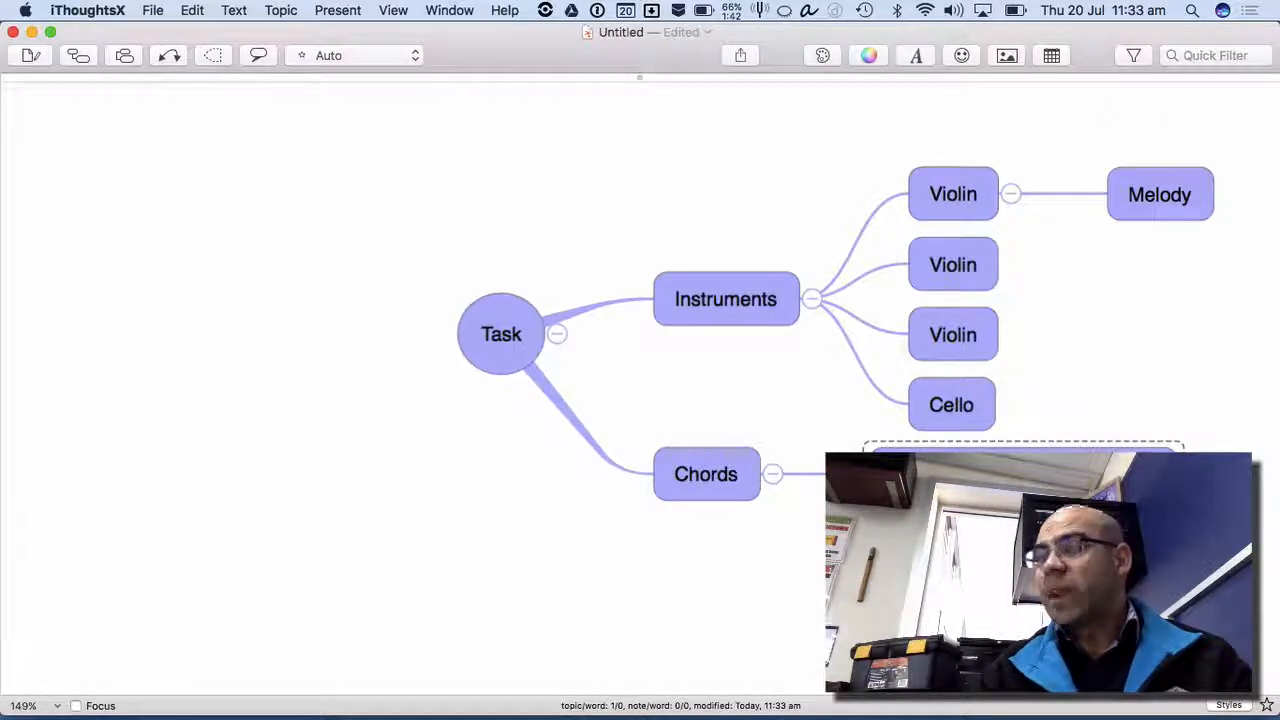
click(437, 498)
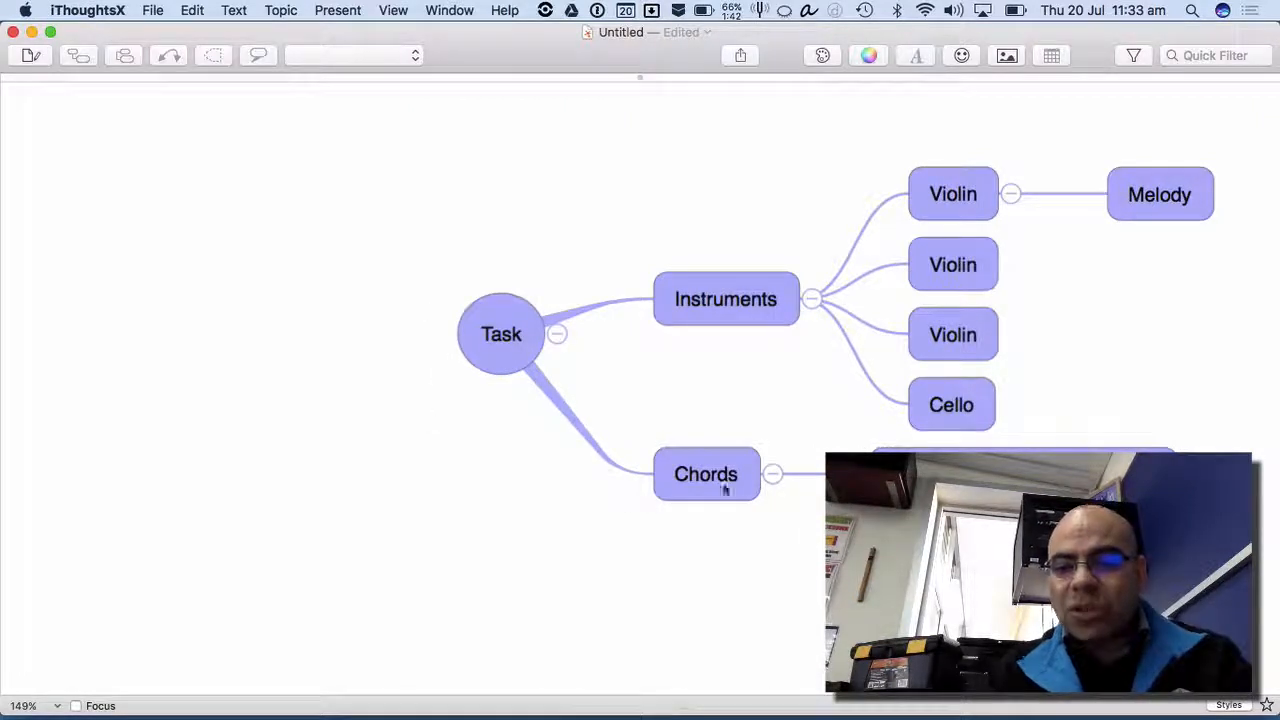
- Add the chord notes as subtopics: G to Cello, B to the third Violin and D to the second Violin
click(967, 413)
key(Tab)
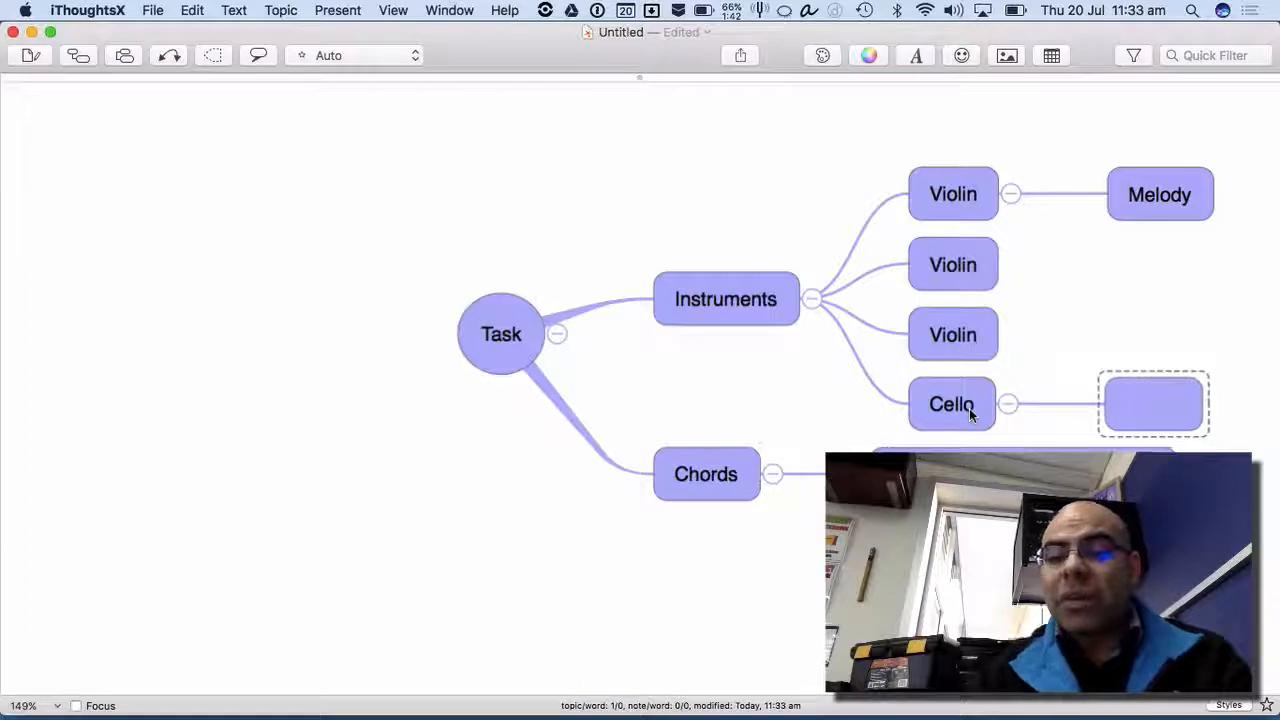
text(G)
click(1045, 329)
click(983, 331)
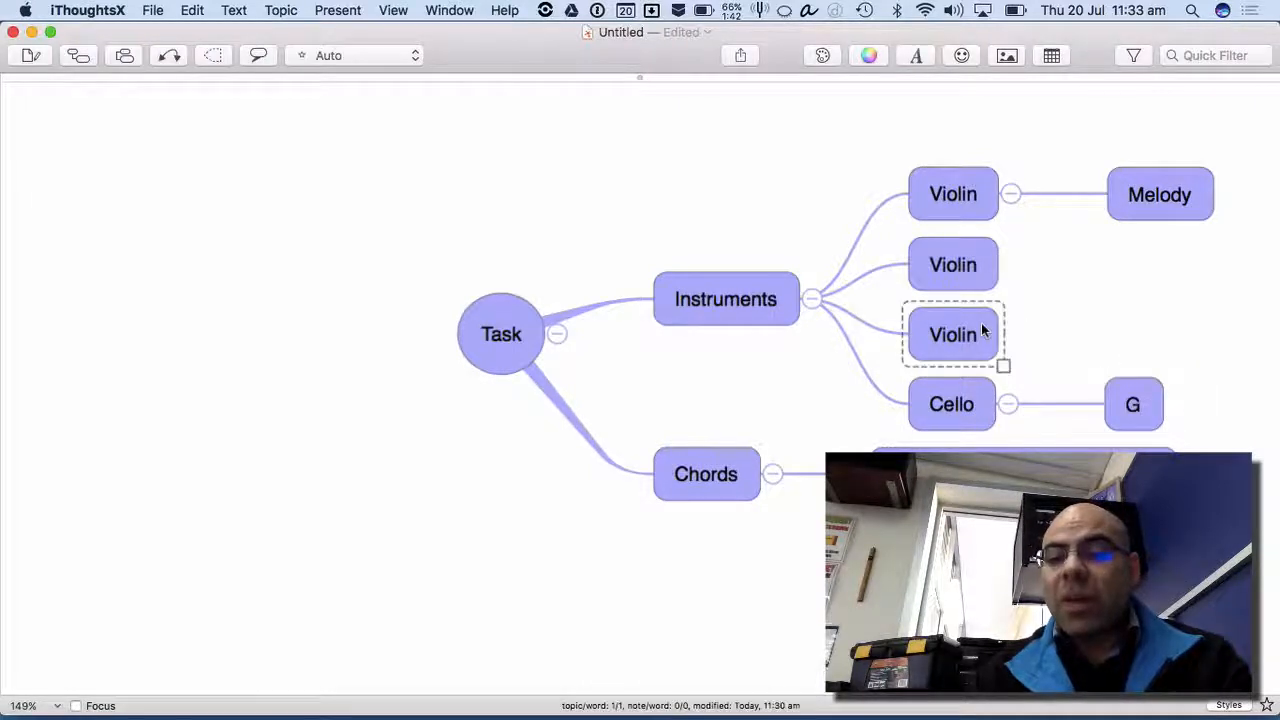
key(Tab)
text(B)
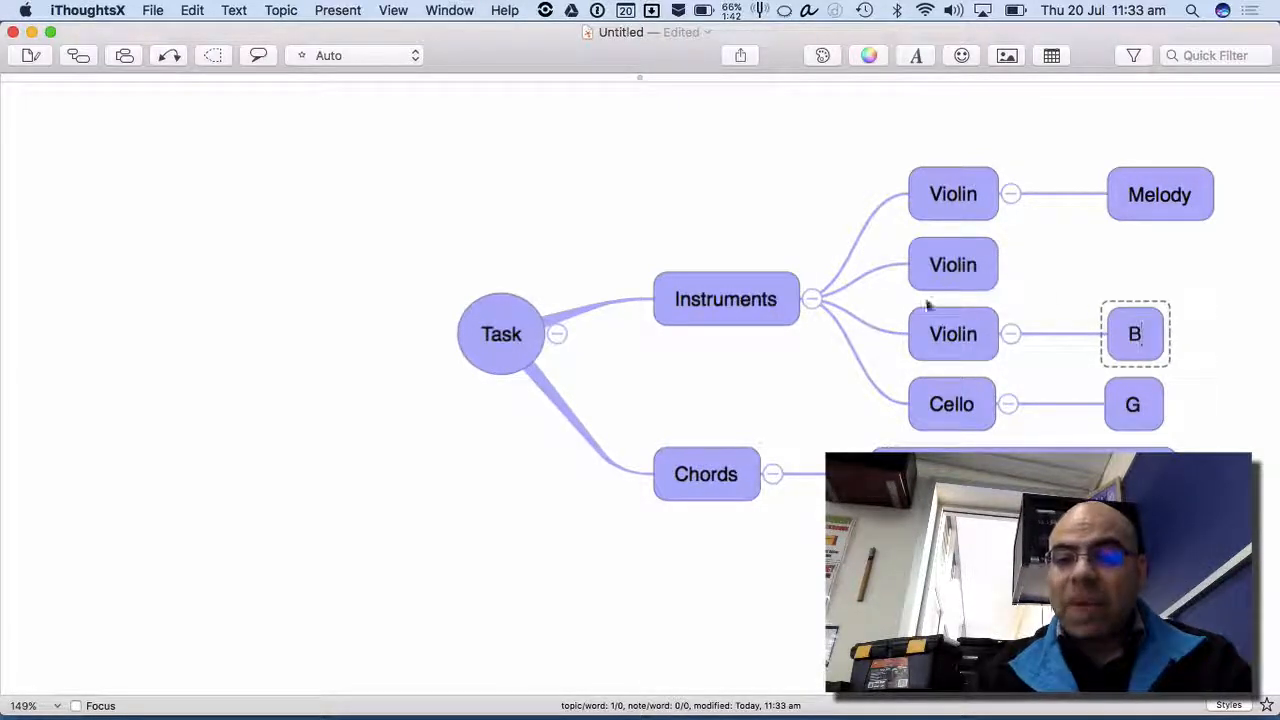
click(951, 281)
key(Tab)
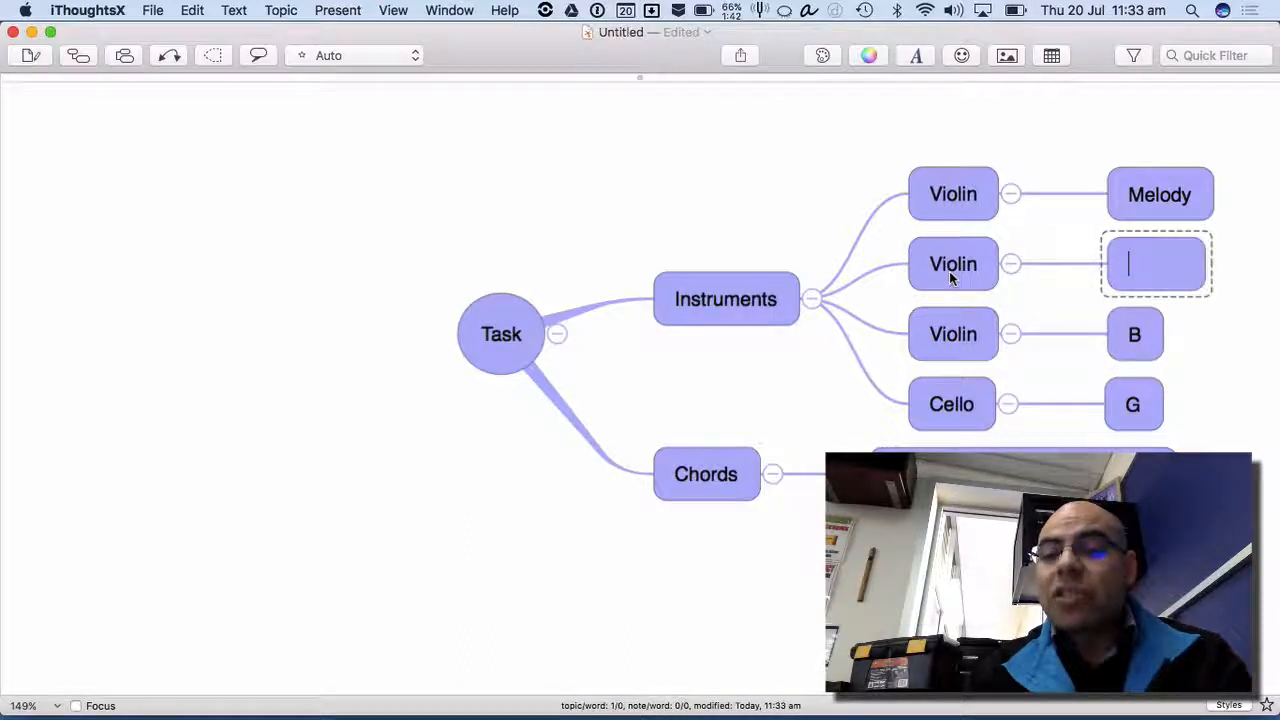
text(D)
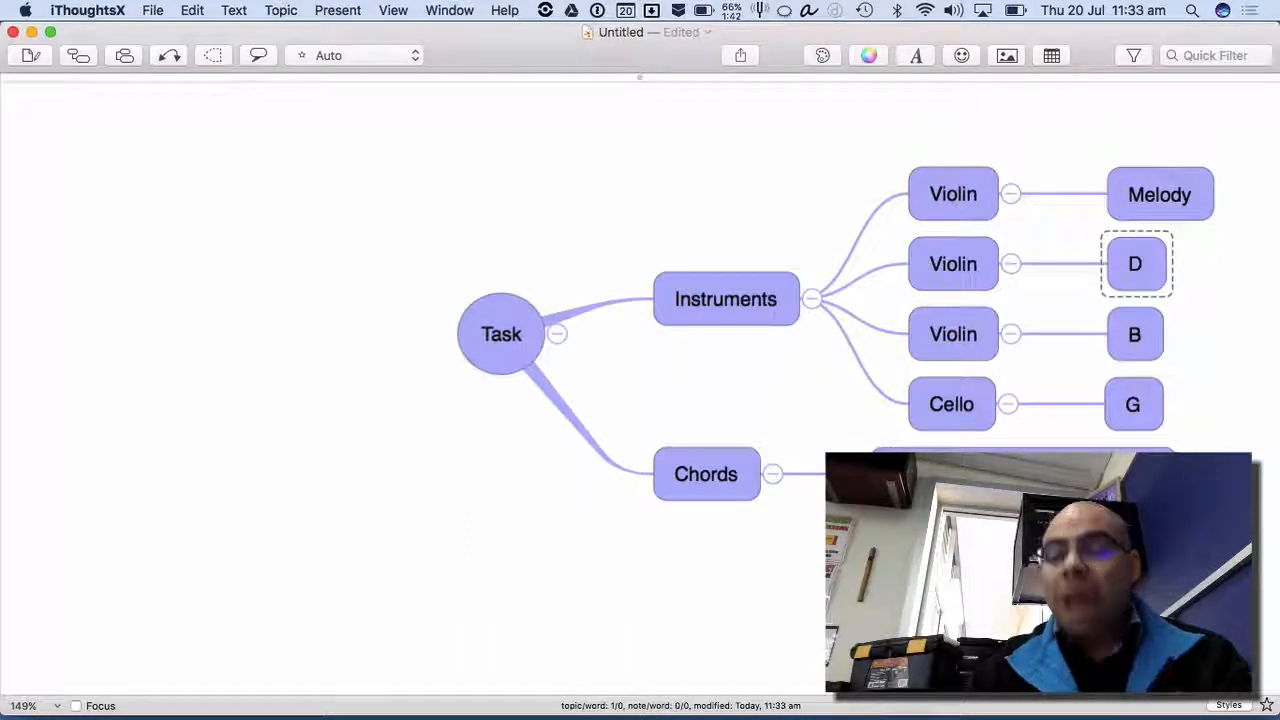
key(Escape)
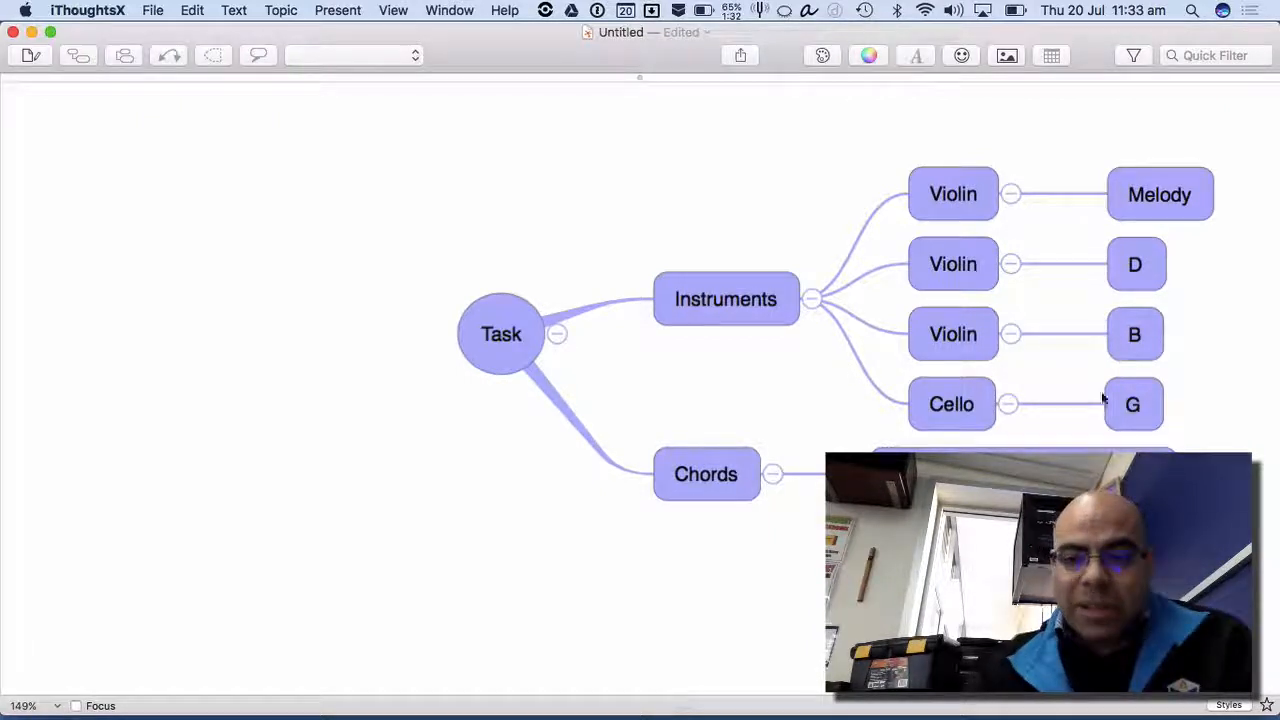
- Switch to the Yr 9 String Quartet score in Noteflight and enter a whole-note G in bar 1 of the Cello
key(ctrl+Left)
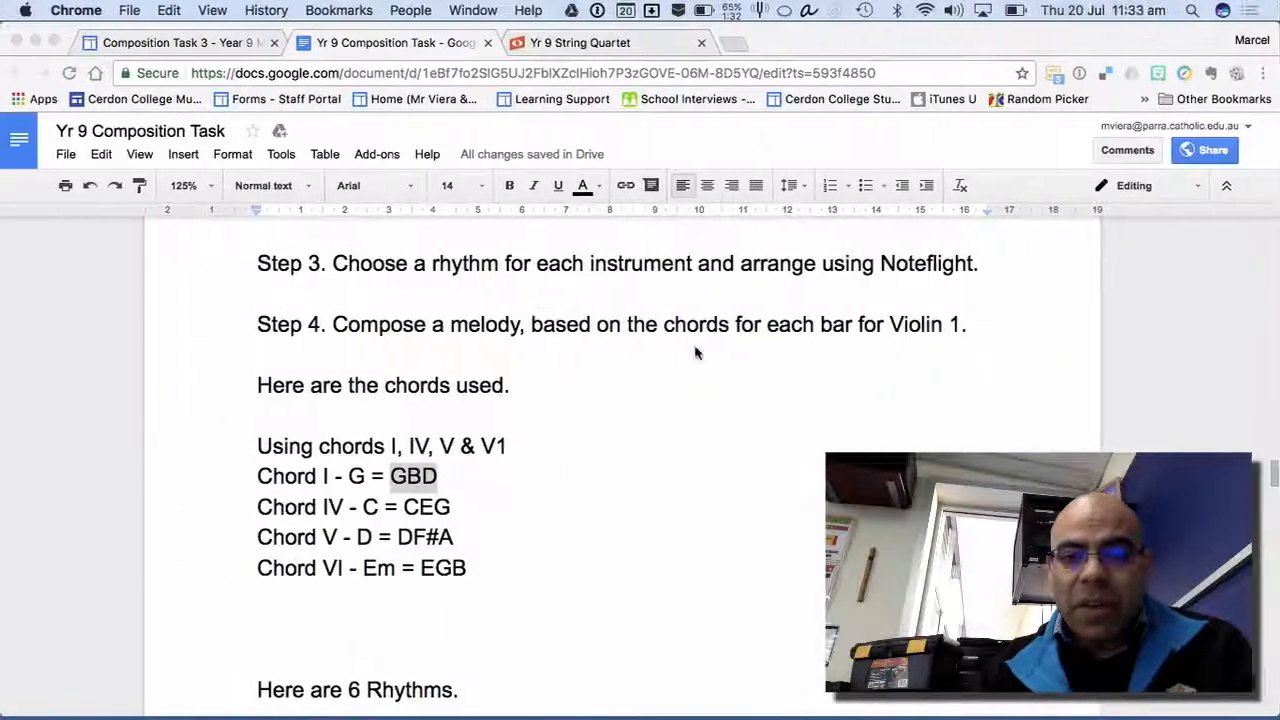
click(585, 44)
click(468, 588)
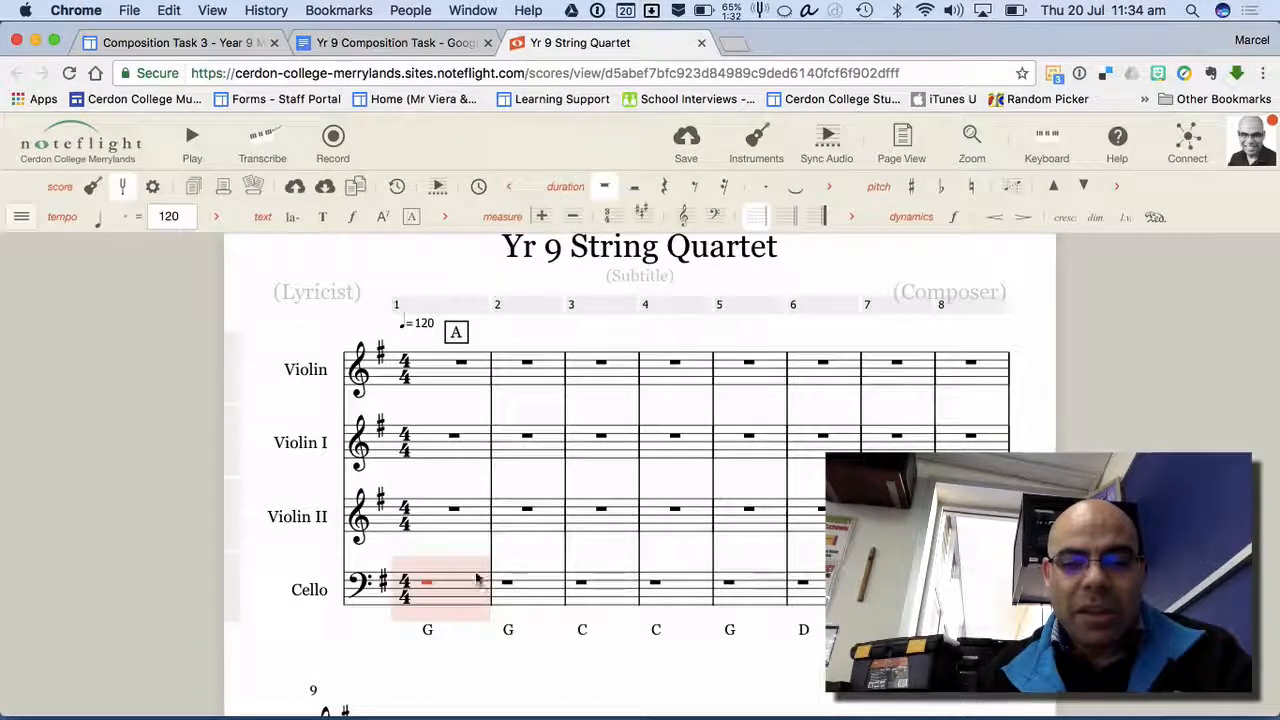
key(Escape)
key(g)
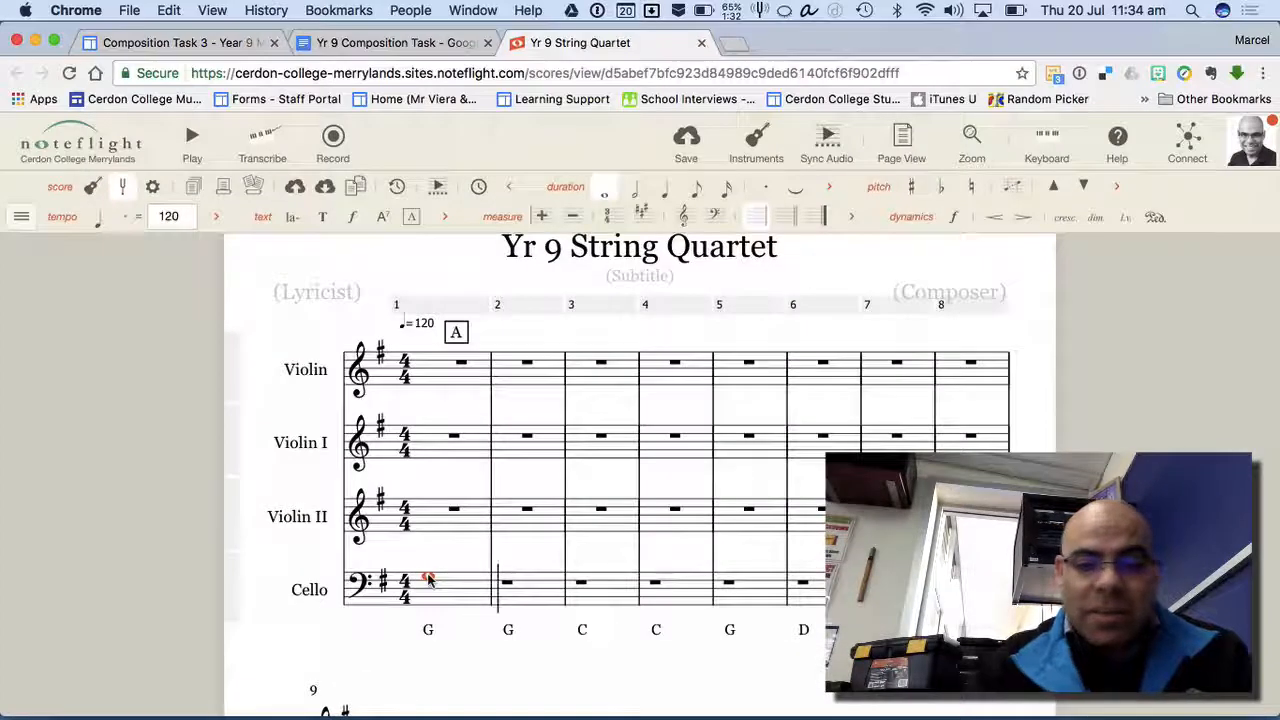
- Enter a whole-note B in bar 1 of Violin II and a whole-note low D in bar 1 of Violin I
click(455, 523)
key(b)
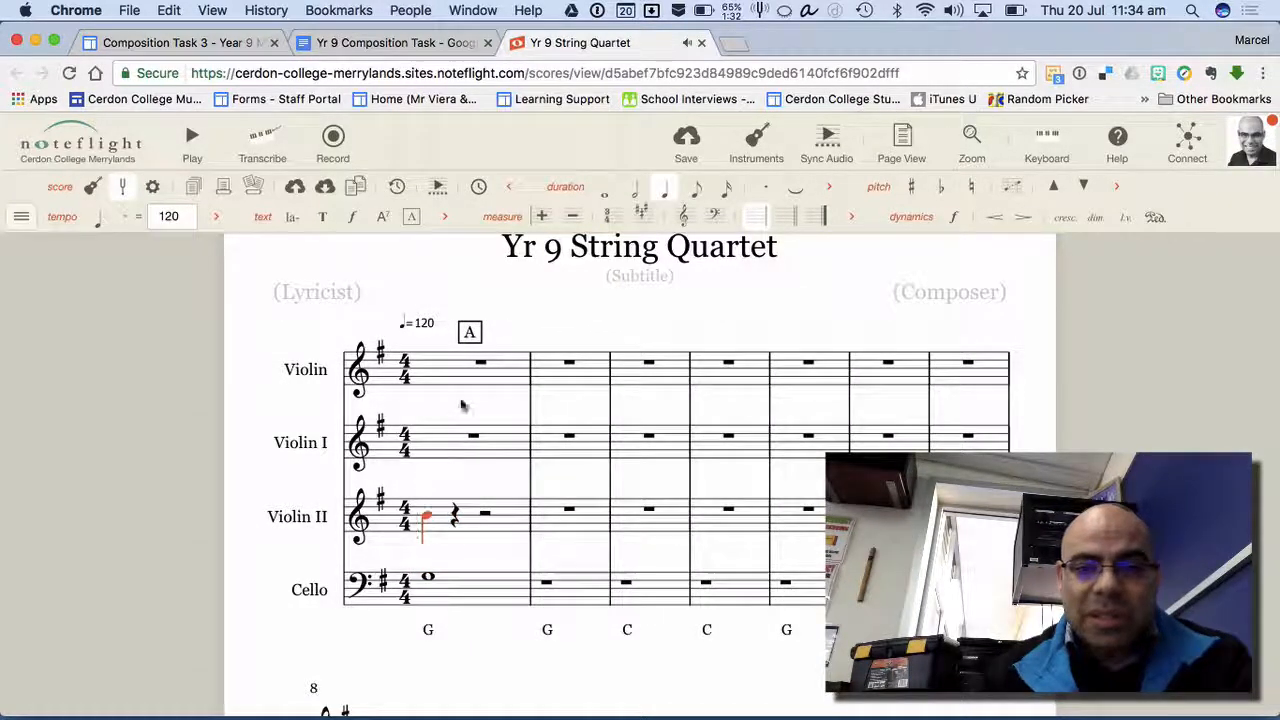
click(605, 195)
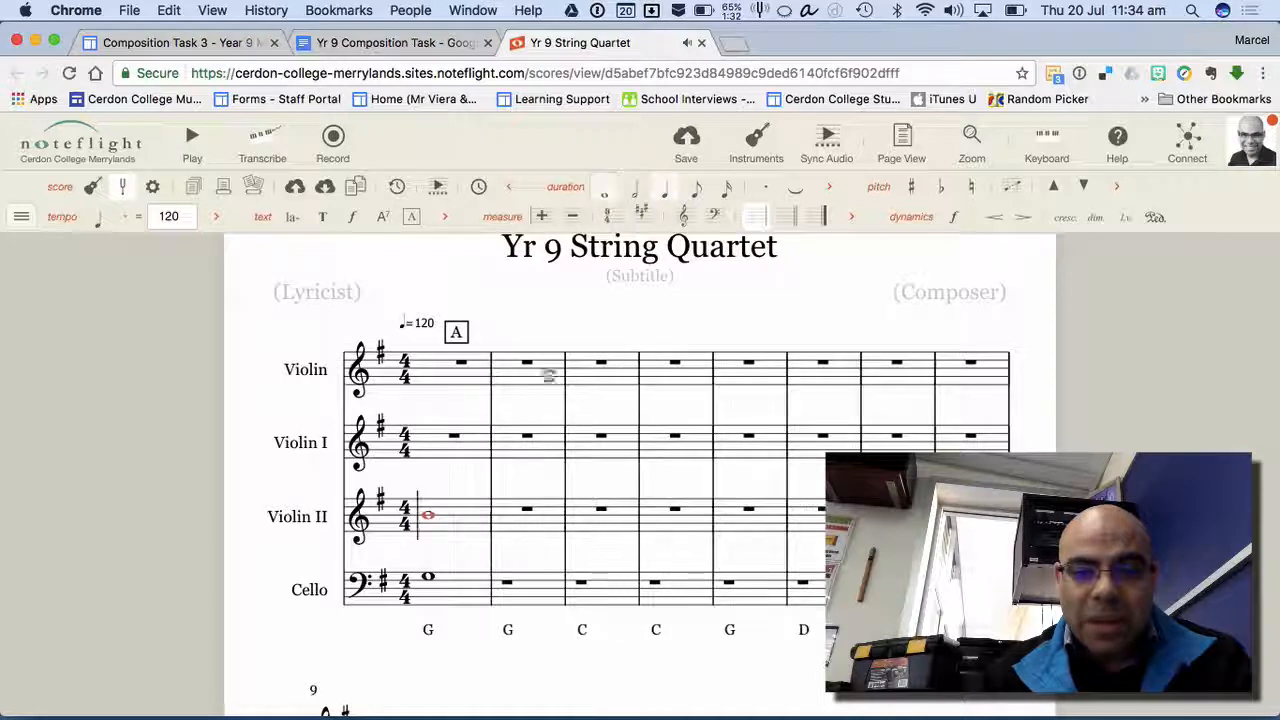
click(455, 440)
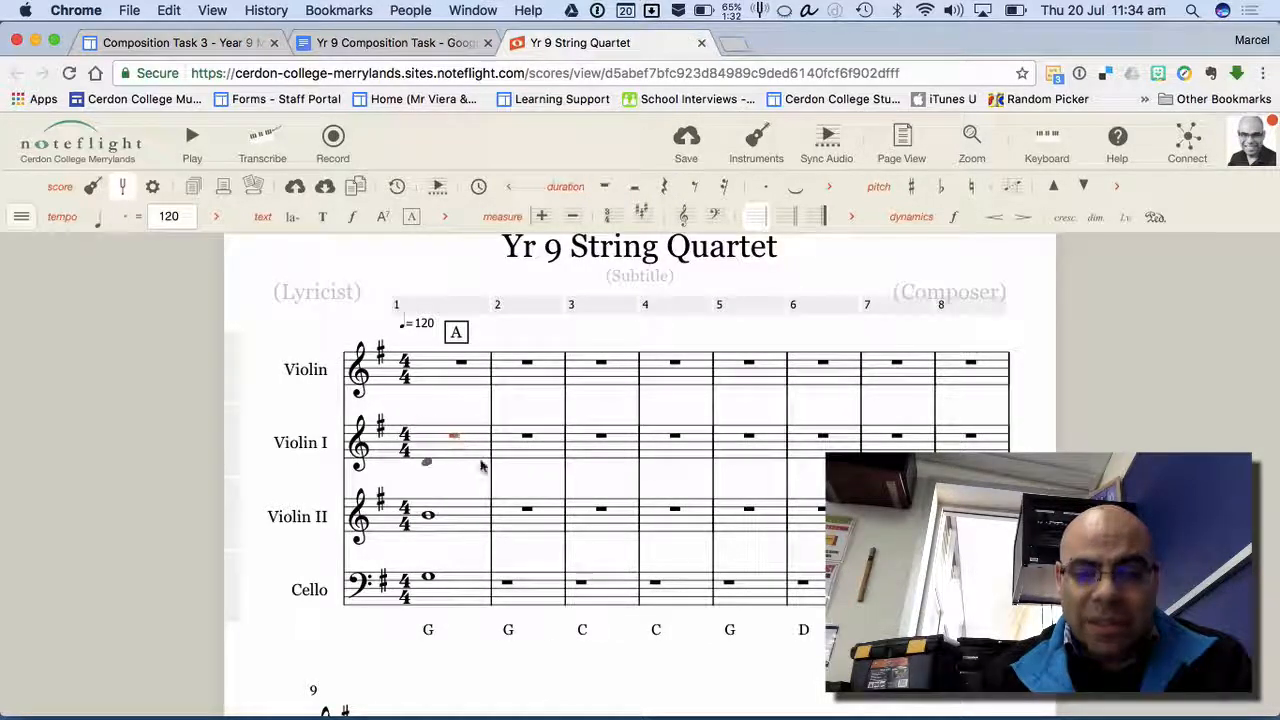
click(427, 462)
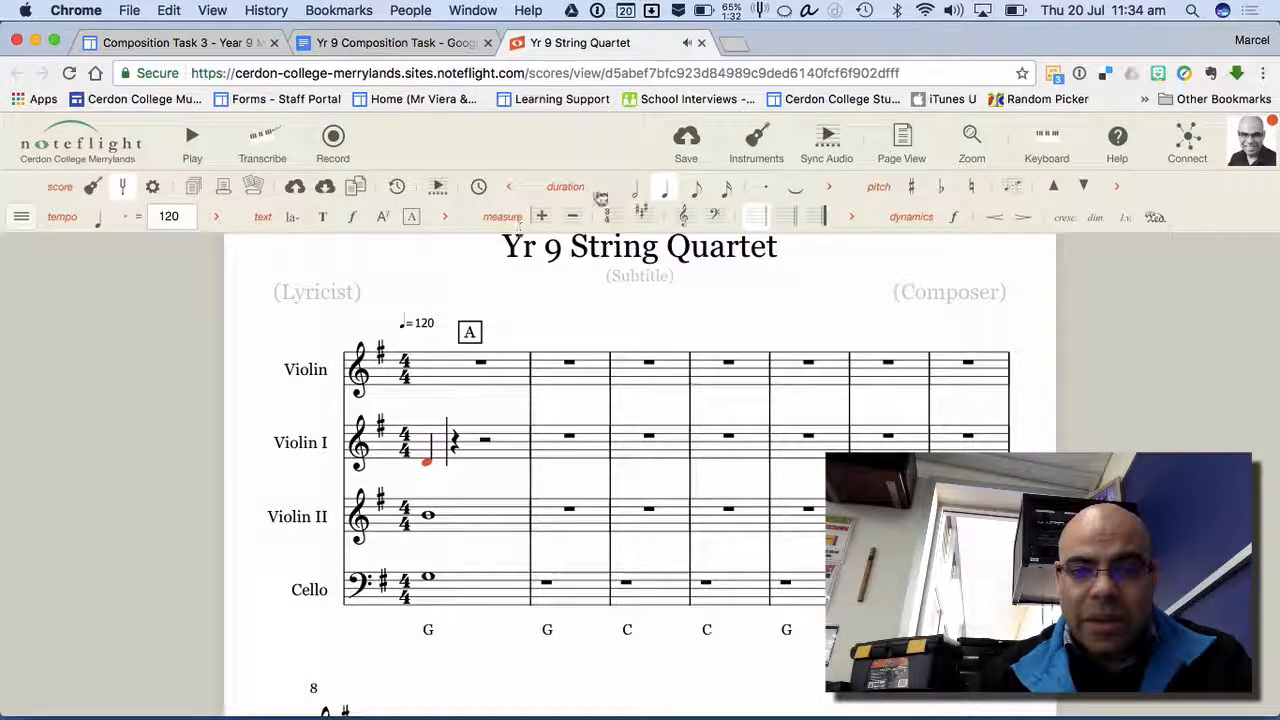
click(605, 195)
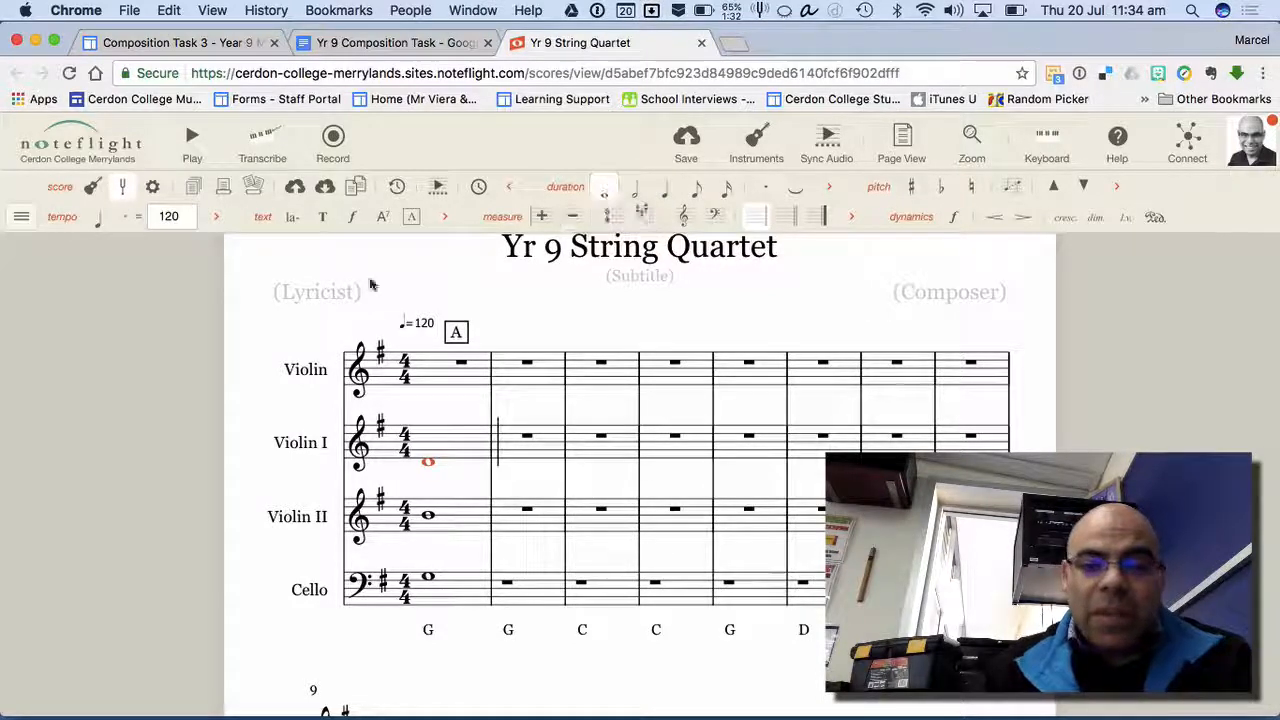
- Play back the bar 1 chord and return to editing the score
scroll(416, 406, down, 2)
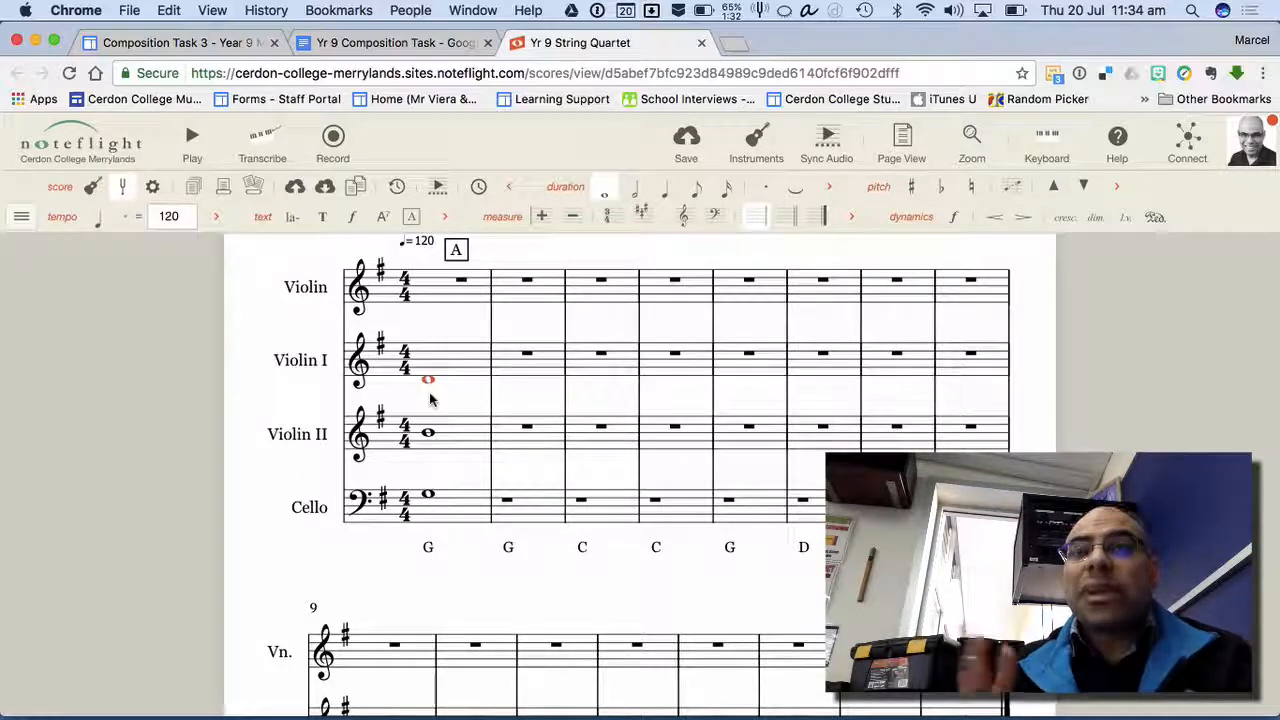
click(192, 140)
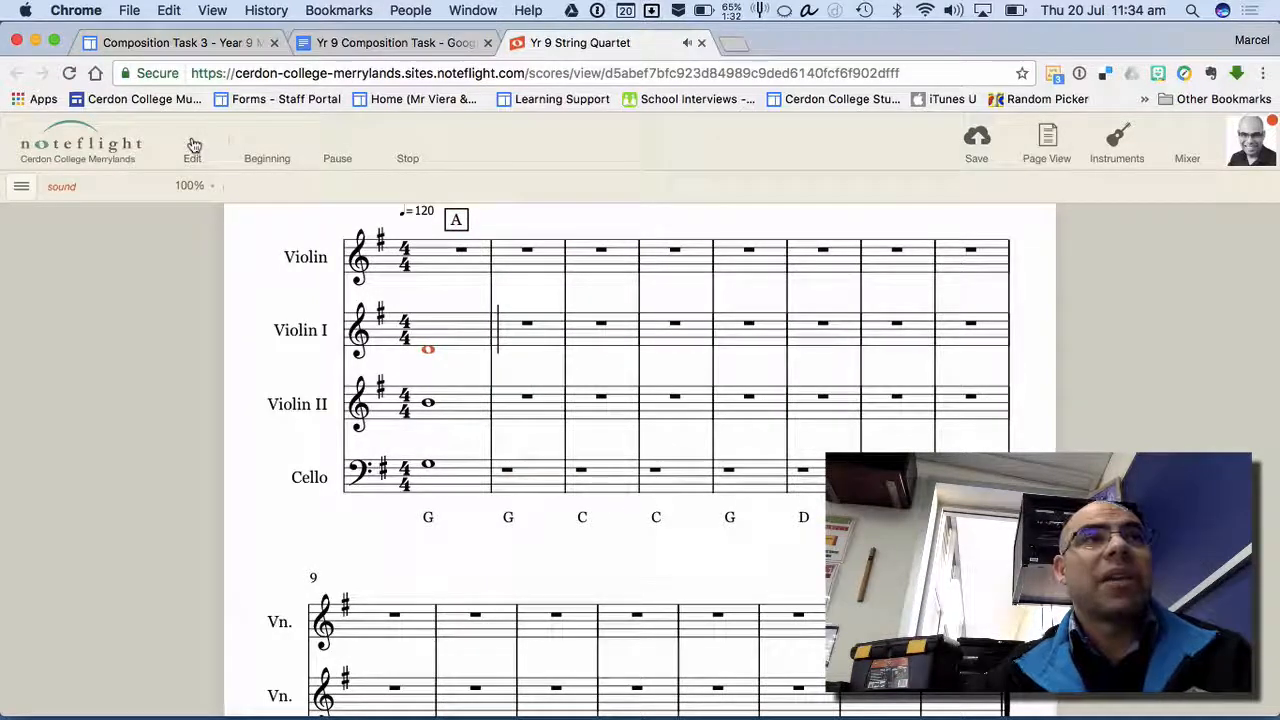
click(193, 144)
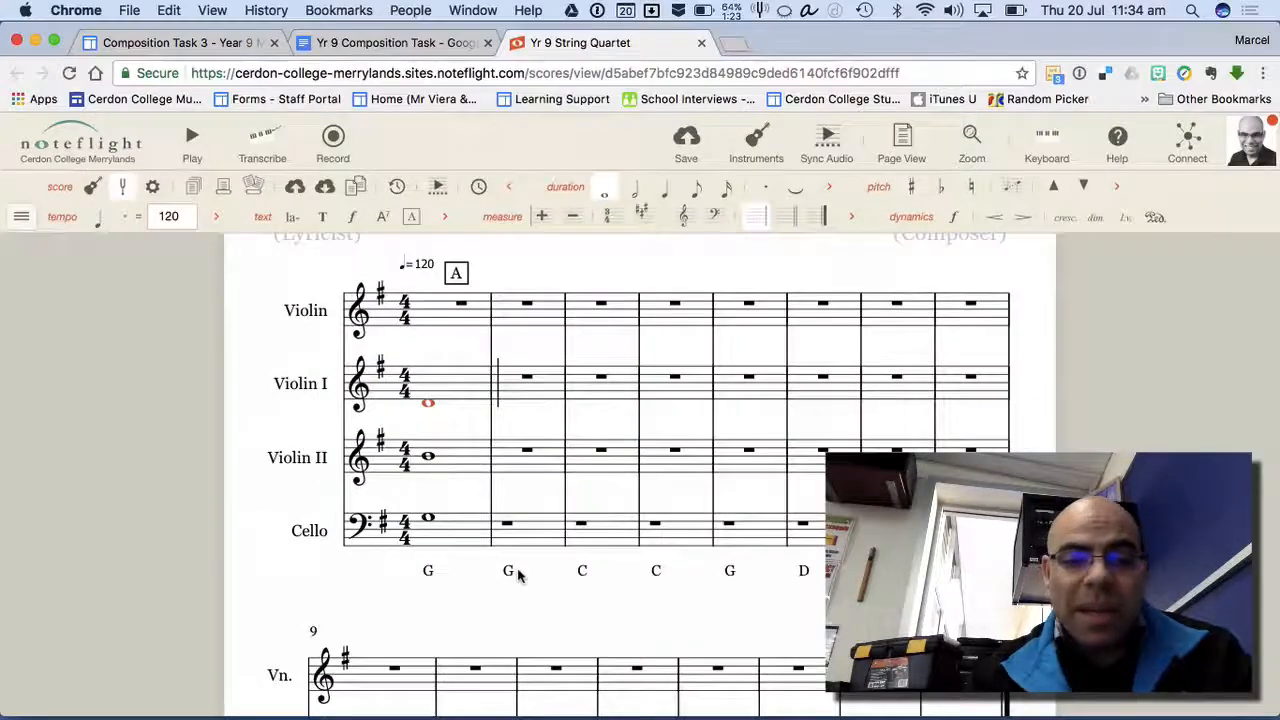
- Copy the bar 1 notes of Violin I, Violin II and Cello into bar 2
click(462, 390)
shift+click(462, 483)
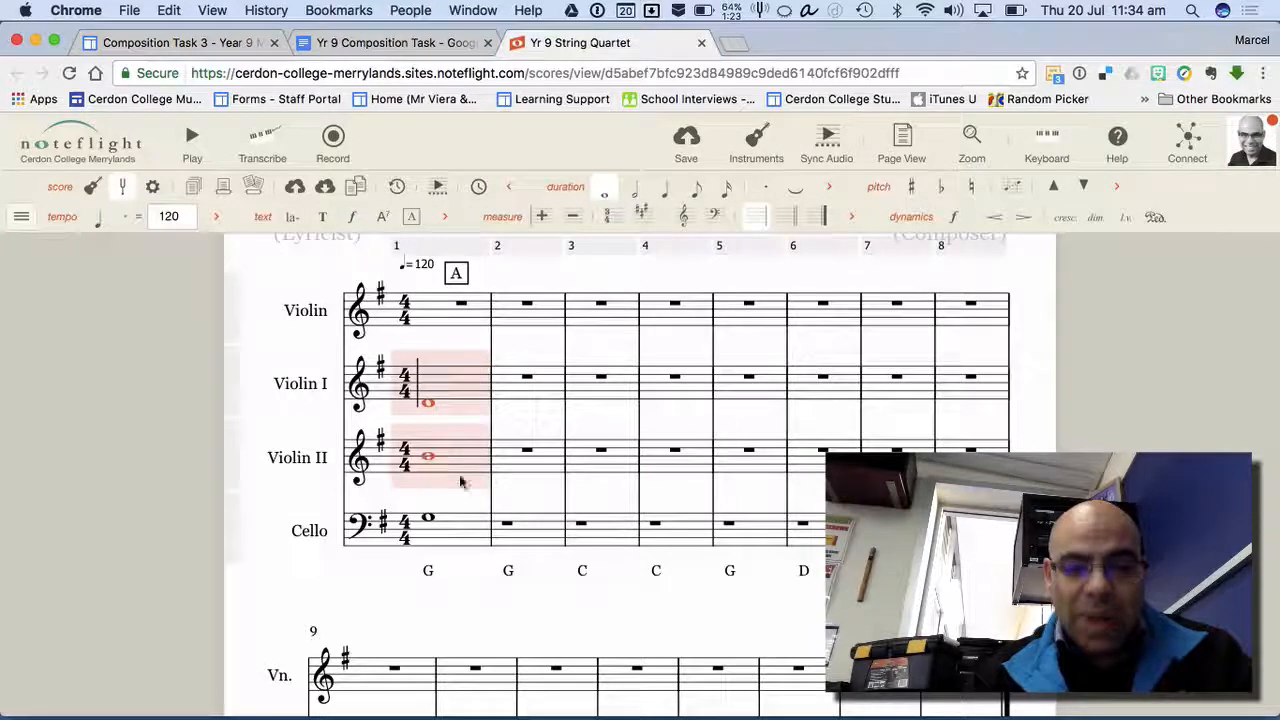
shift+click(462, 530)
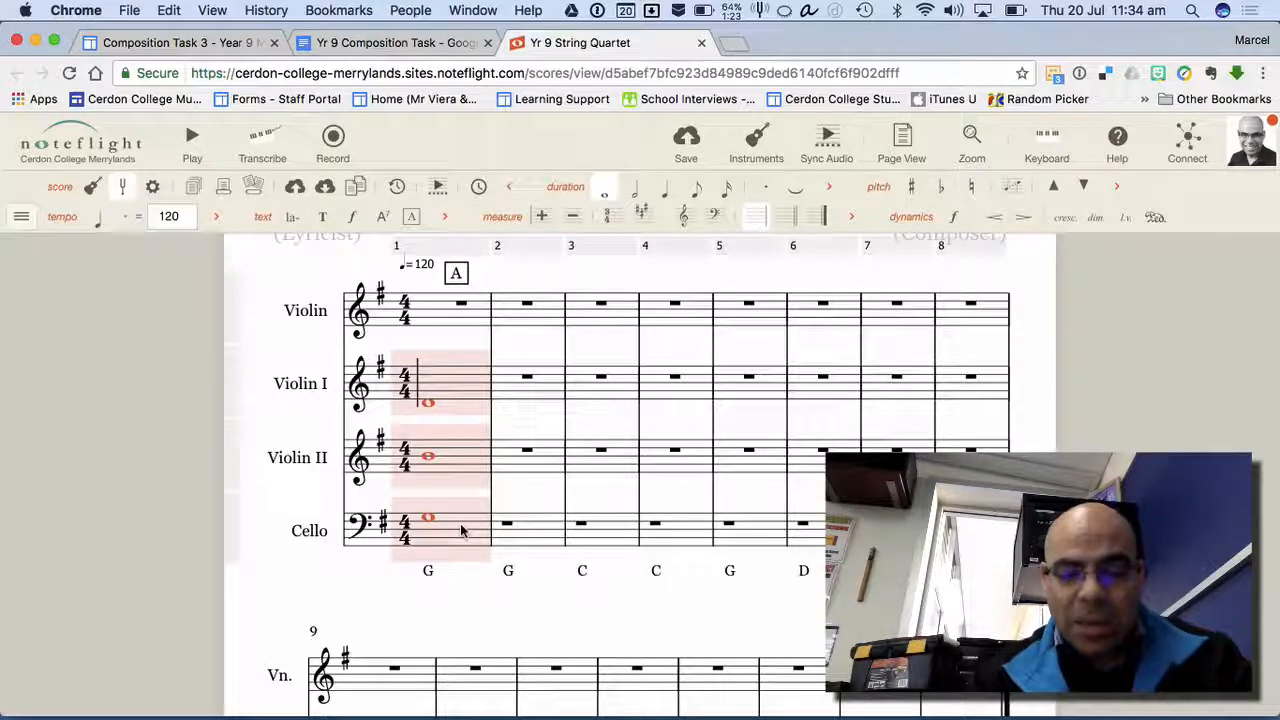
click(540, 378)
shift+click(543, 542)
key(super+v)
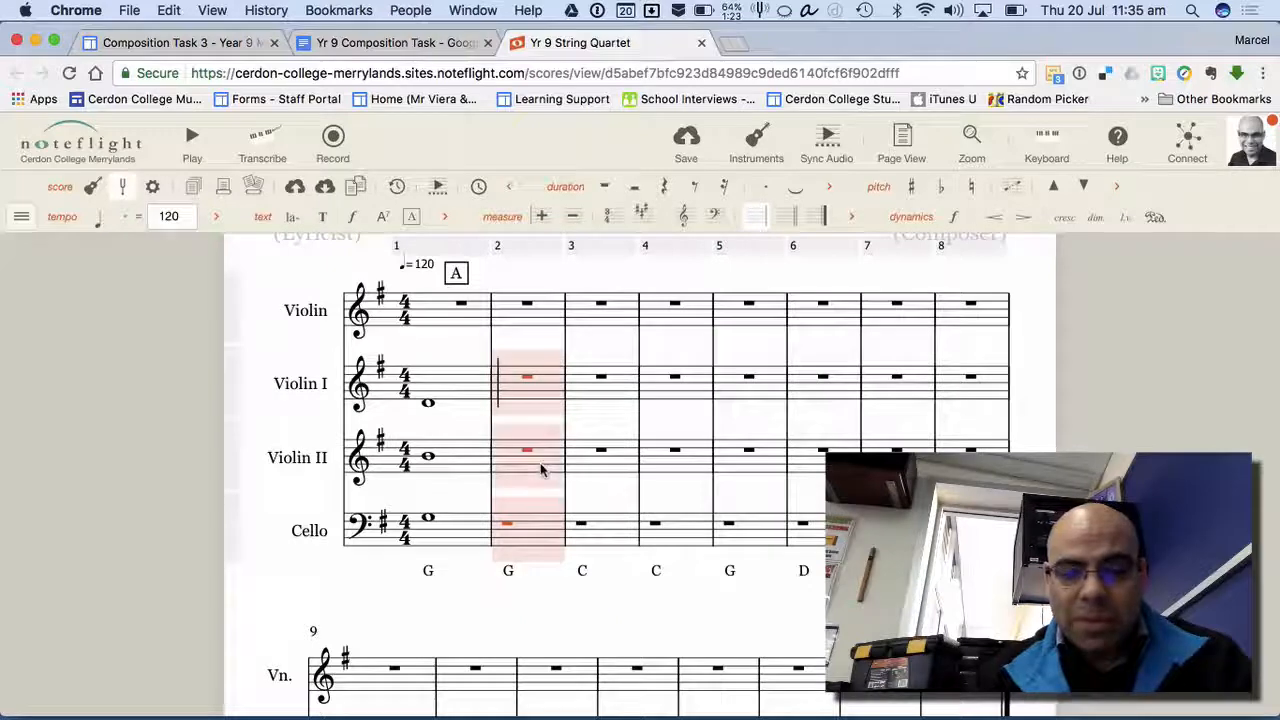
- Play the score from bar 1 to hear the first two bars, and stop playback to return to editing
click(548, 632)
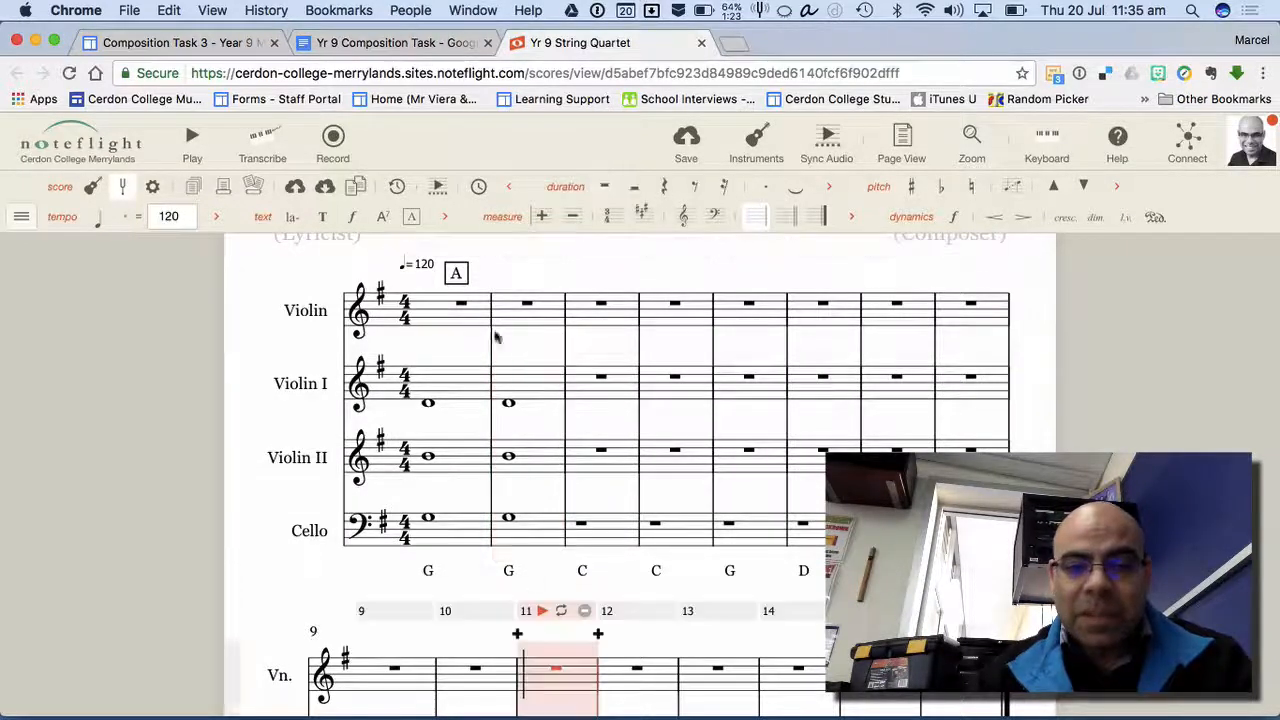
click(193, 138)
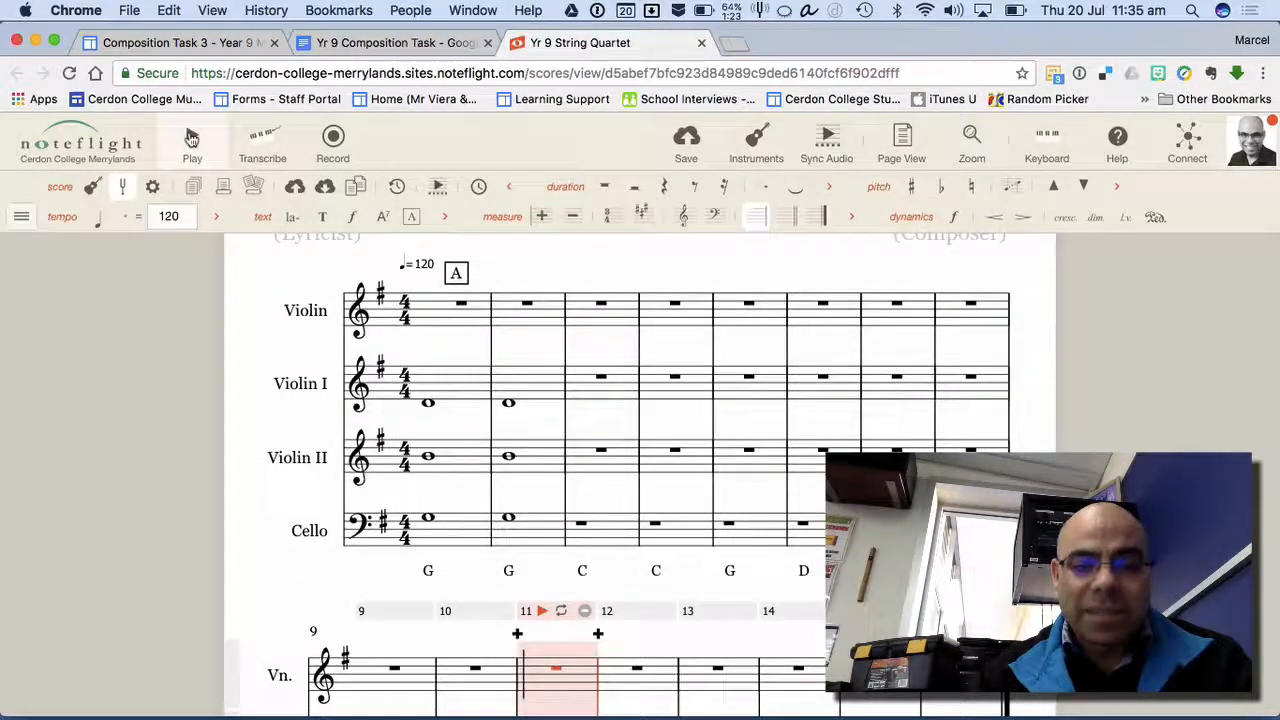
click(401, 152)
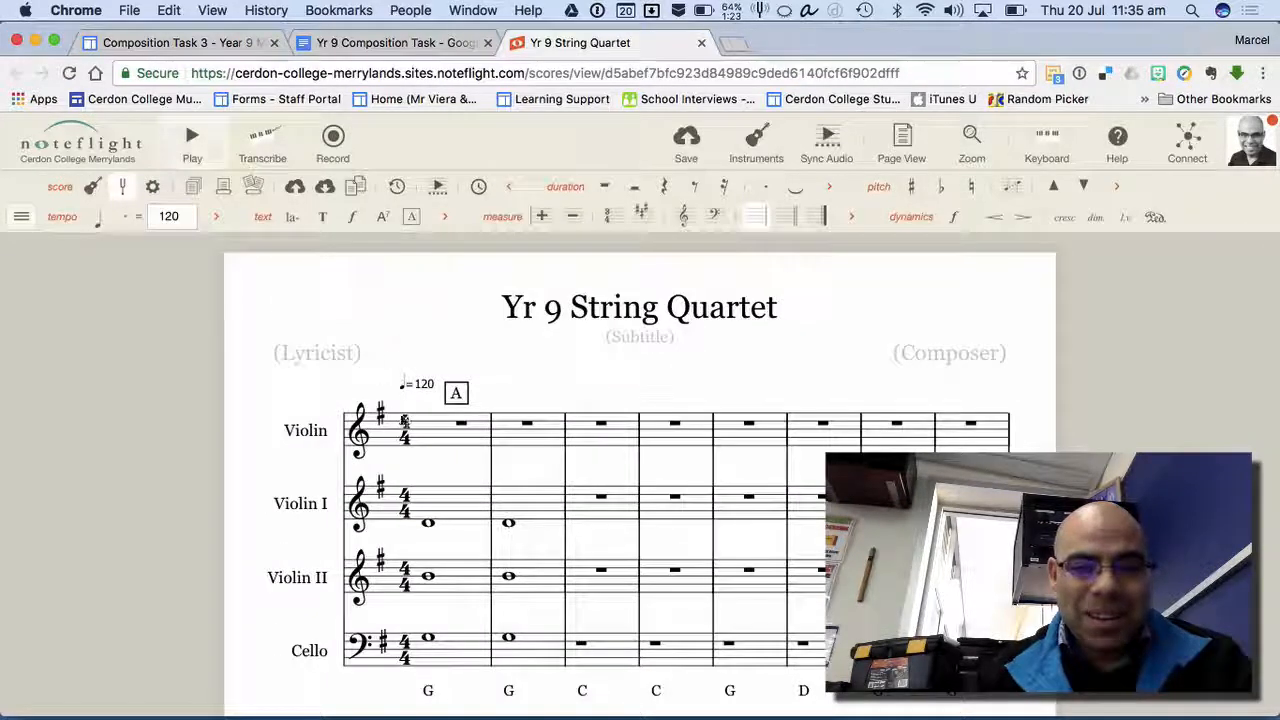
click(446, 430)
click(416, 367)
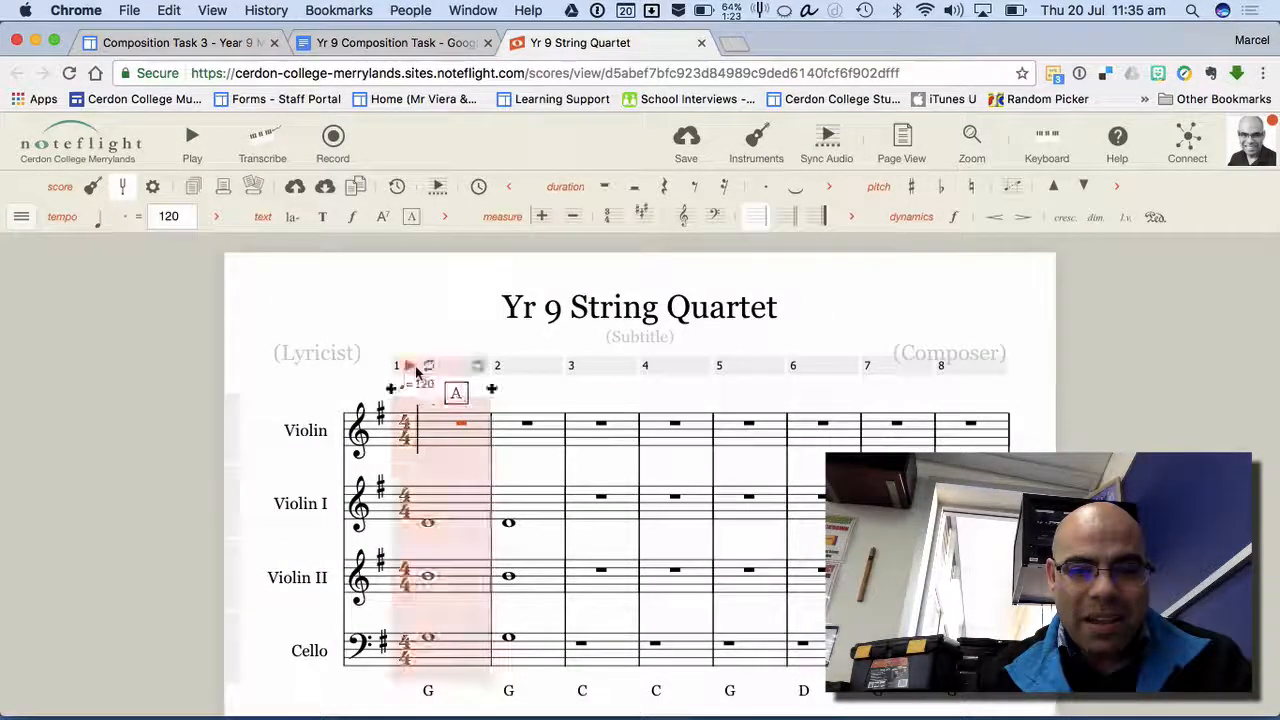
click(411, 365)
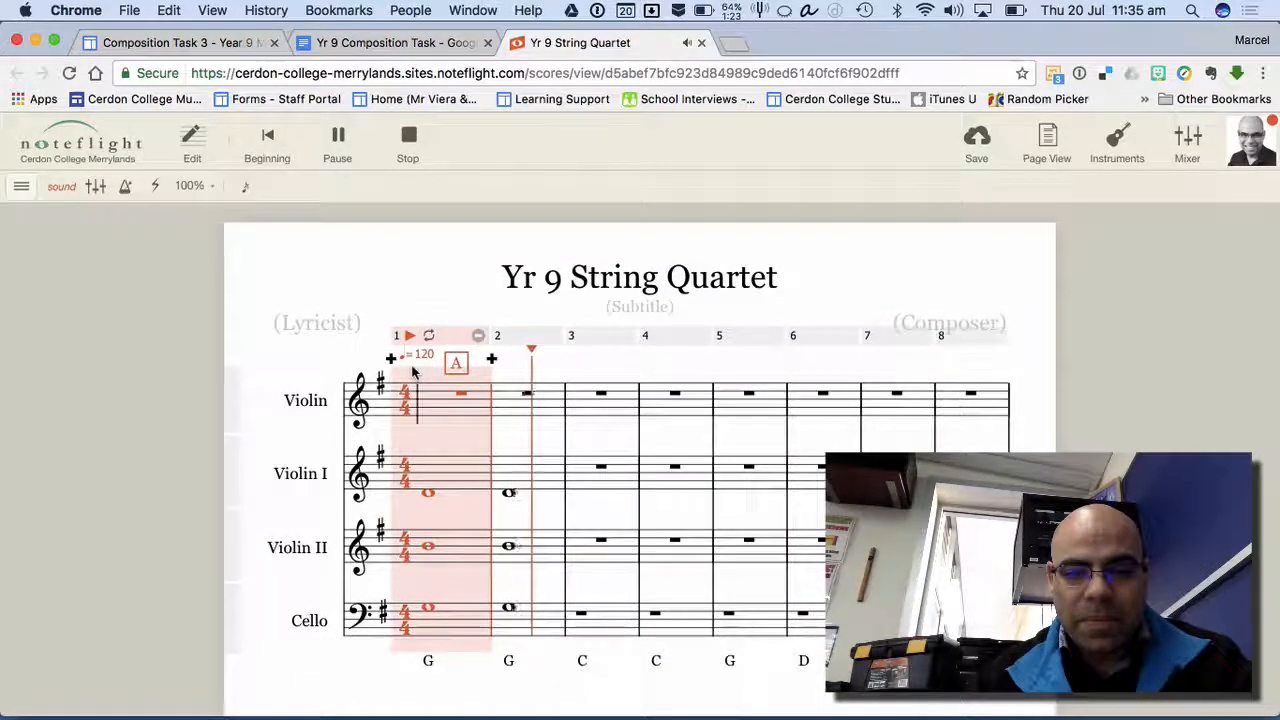
click(398, 294)
key(space)
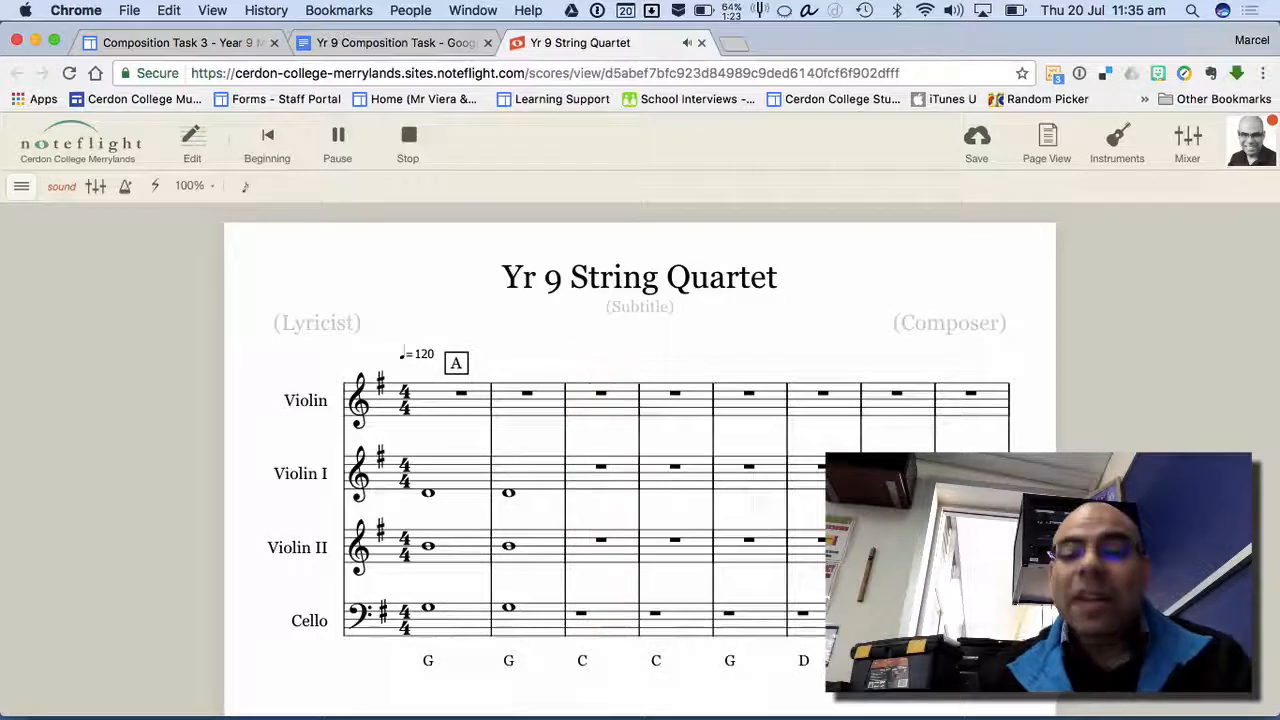
scroll(593, 607, down, 3)
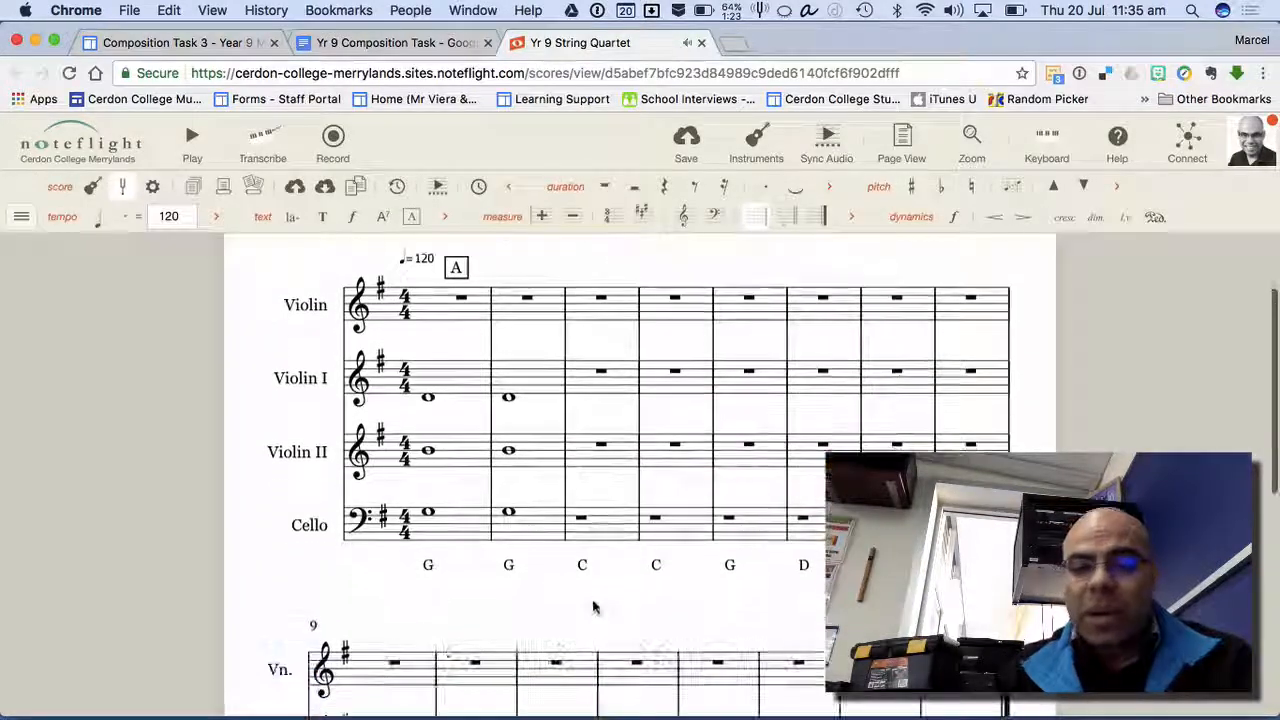
- Look up the notes of chord IV (C) in the Yr 9 Composition Task document and return to the Noteflight score
click(424, 44)
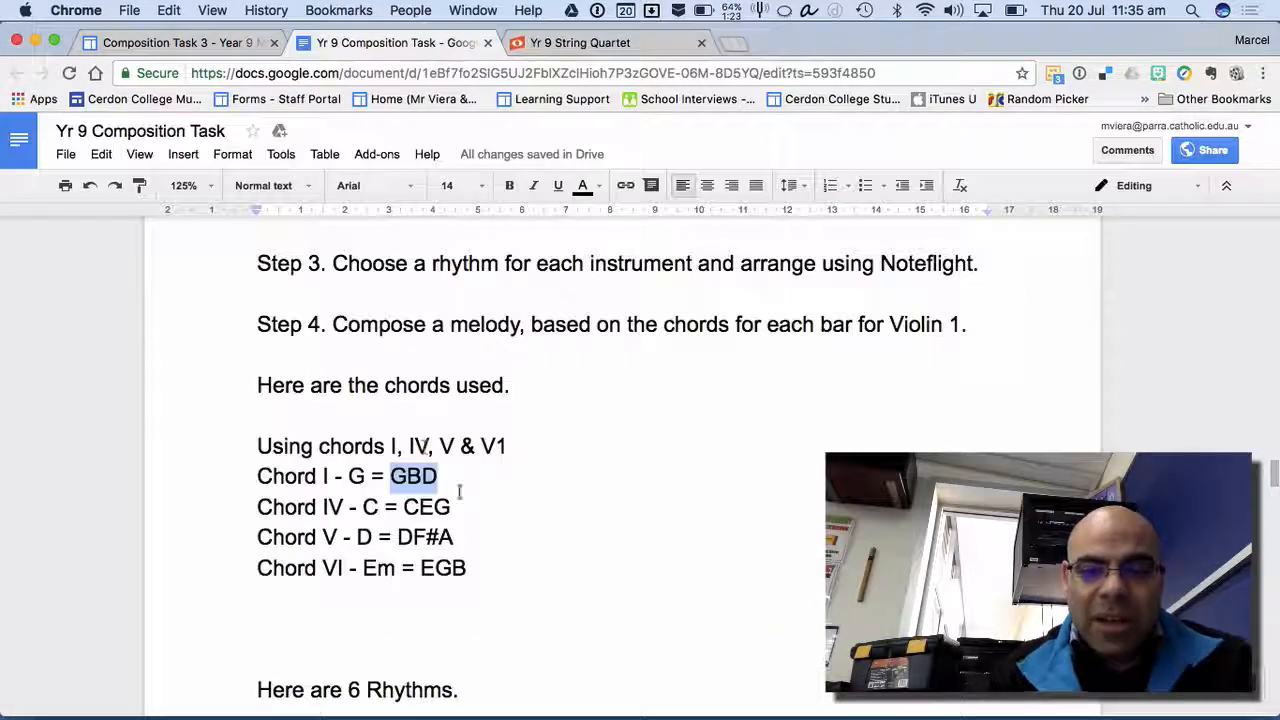
drag(404, 507, 452, 508)
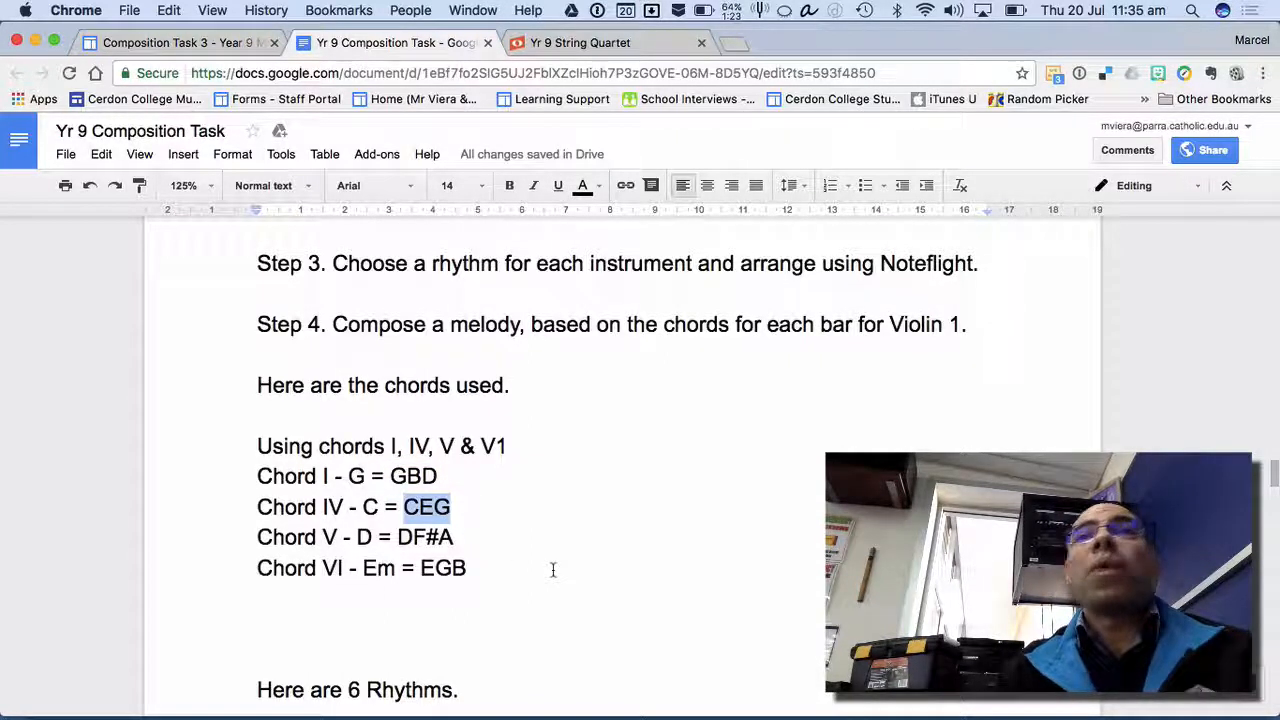
click(552, 46)
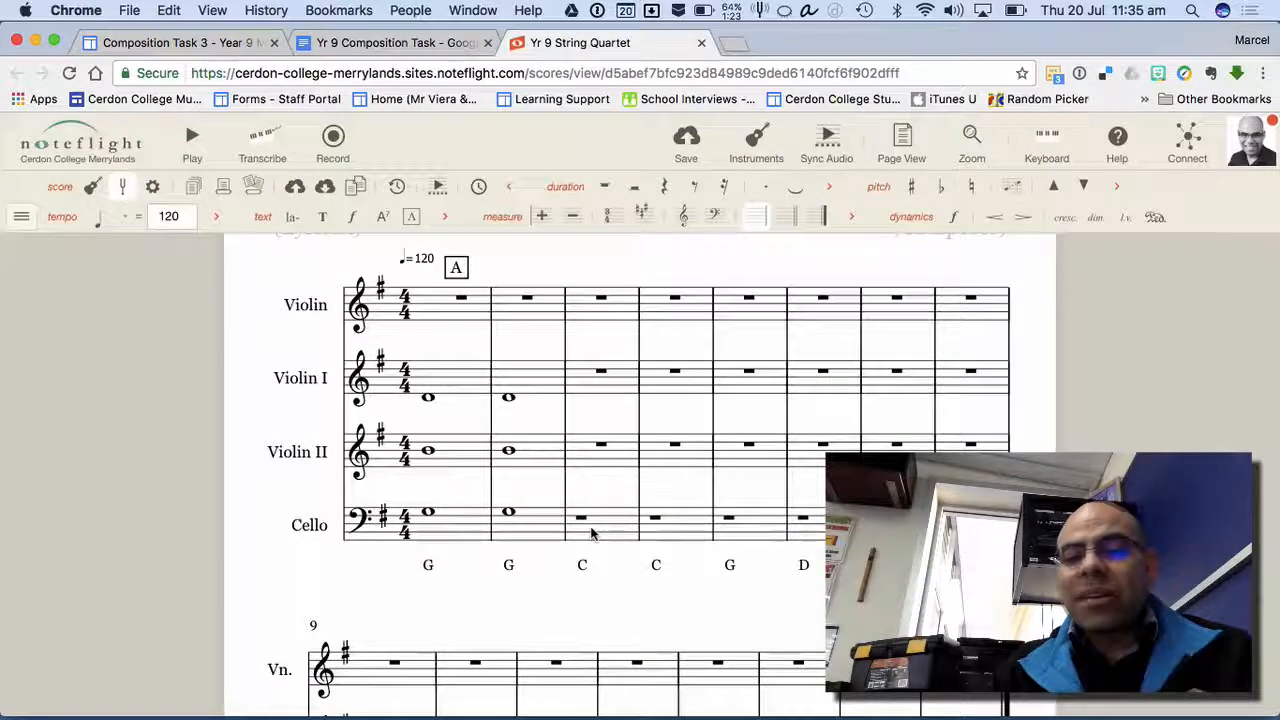
- Enter a whole-note G in bar 3 of the Cello
click(590, 530)
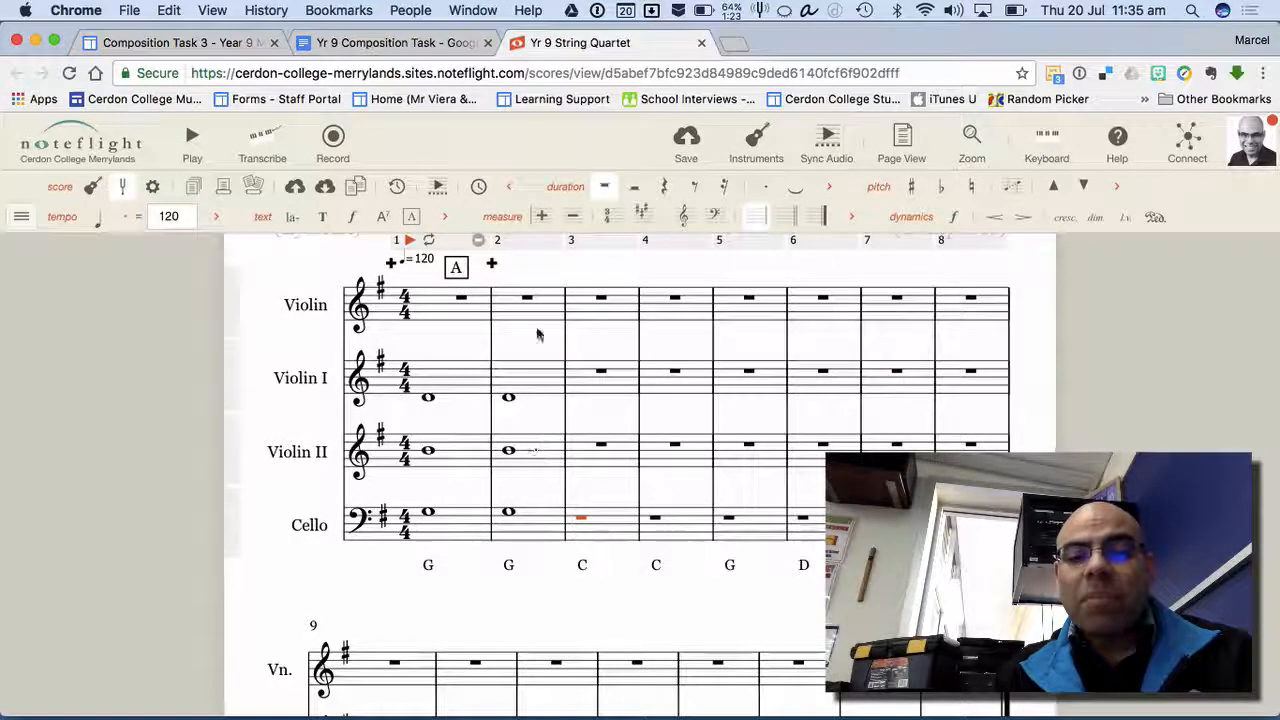
click(509, 515)
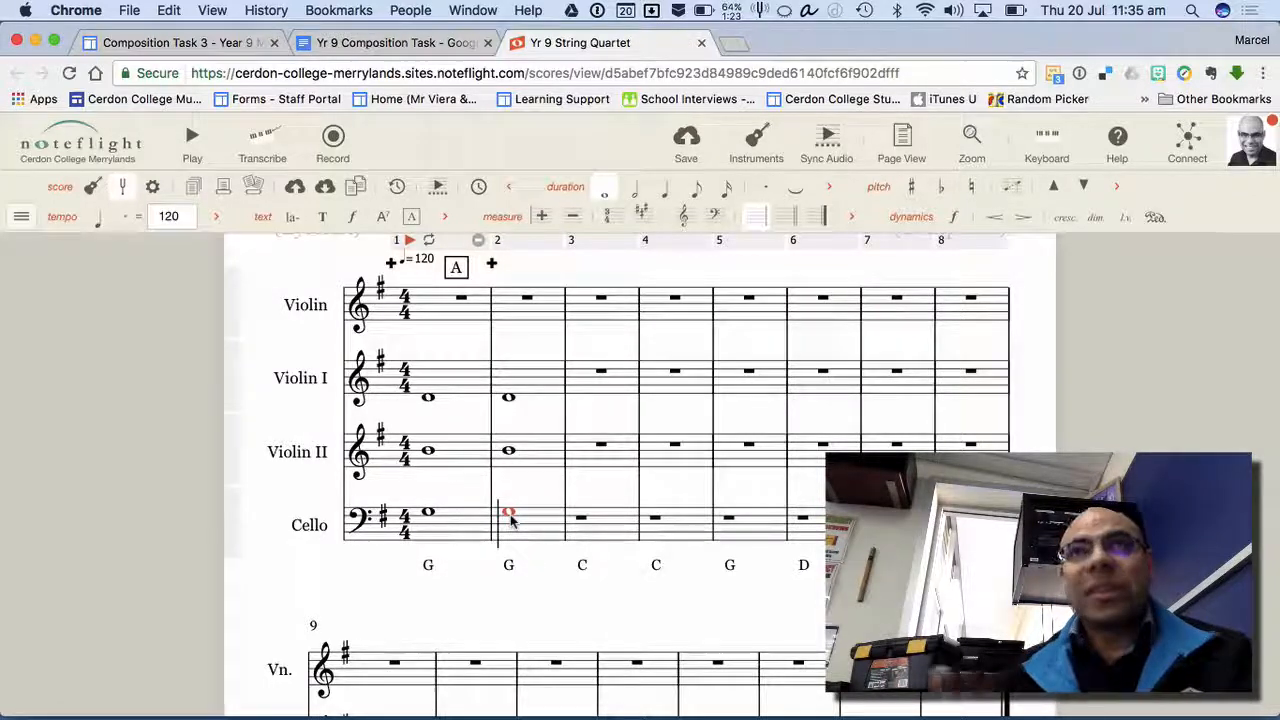
click(582, 519)
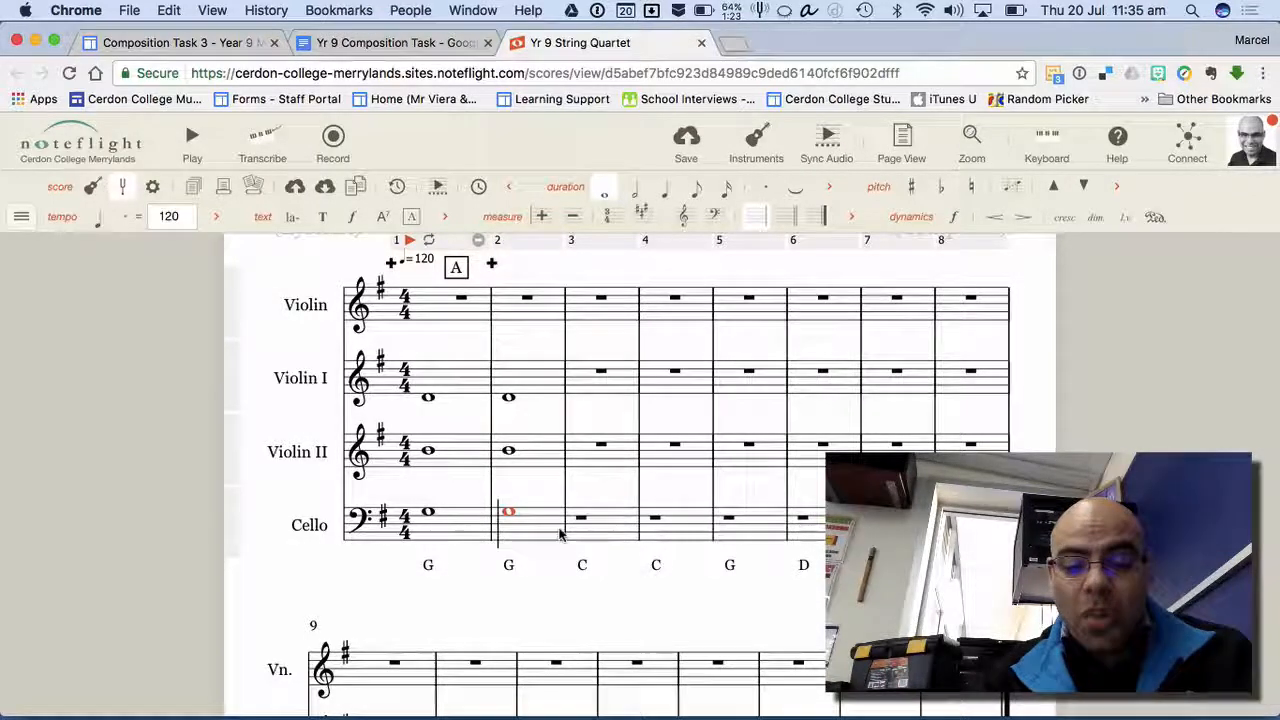
key(g)
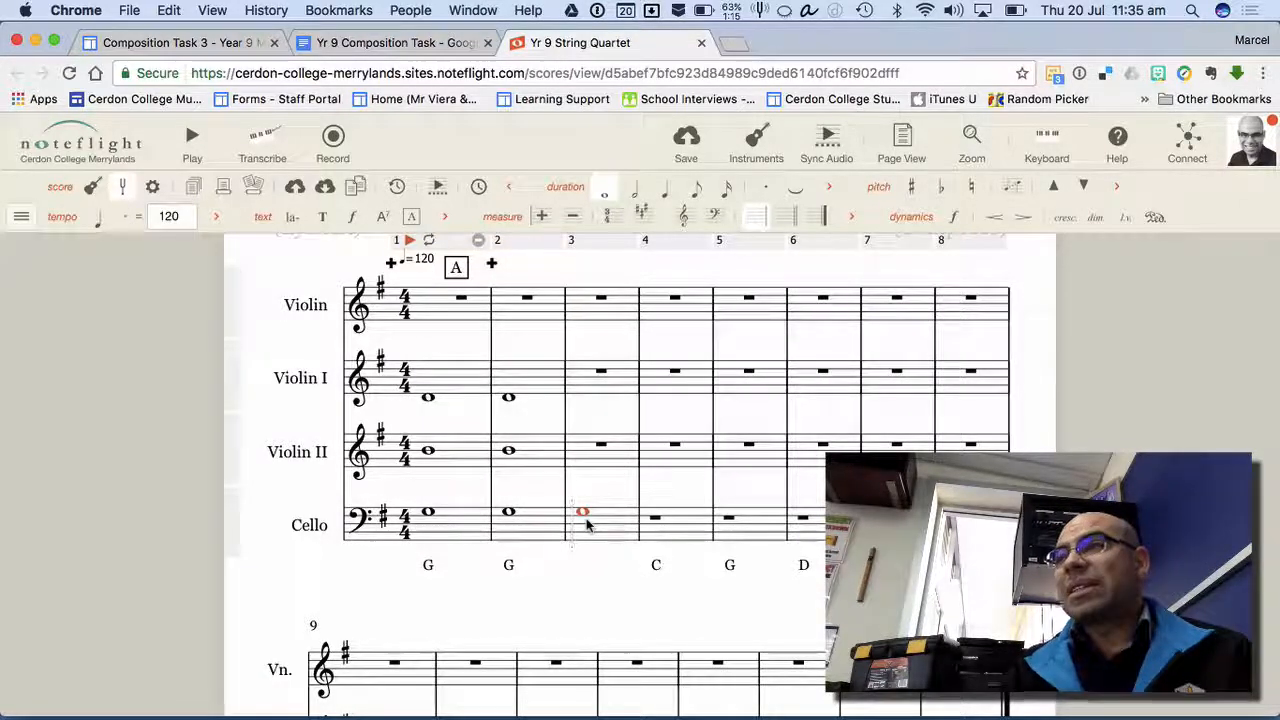
- Enter a C in bar 3 of Violin II and make it a whole note
click(509, 453)
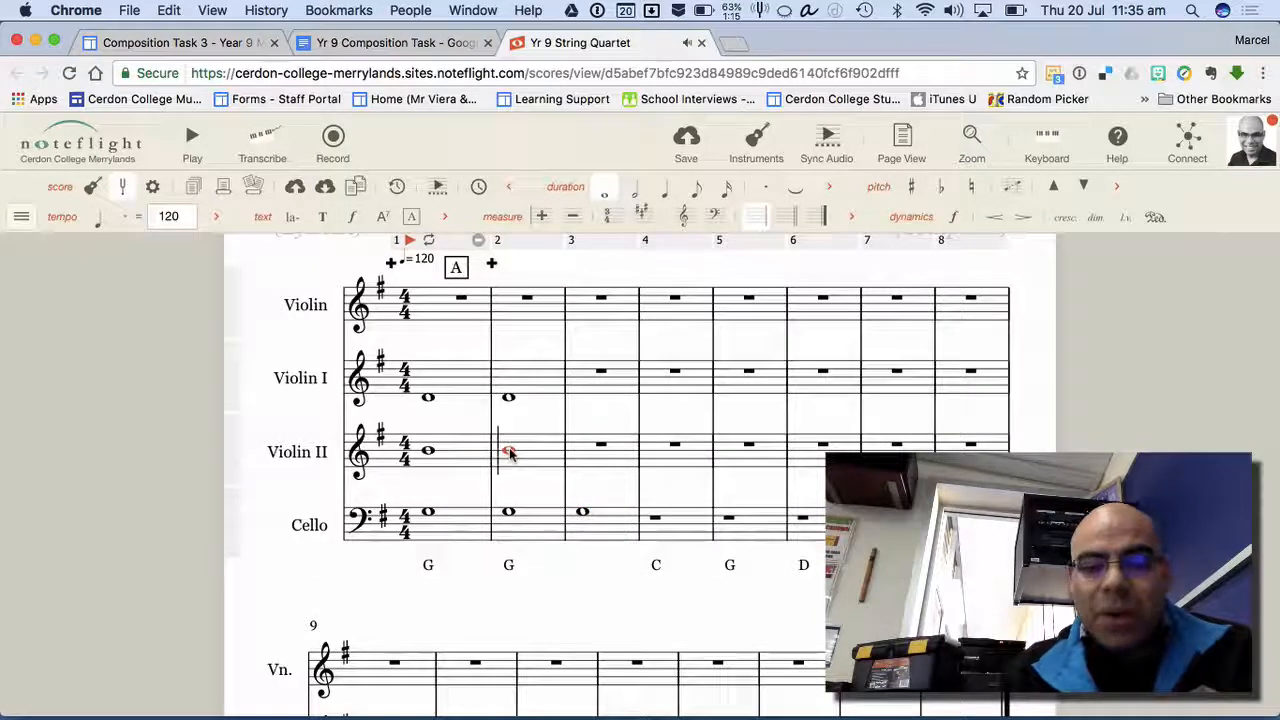
click(603, 447)
key(c)
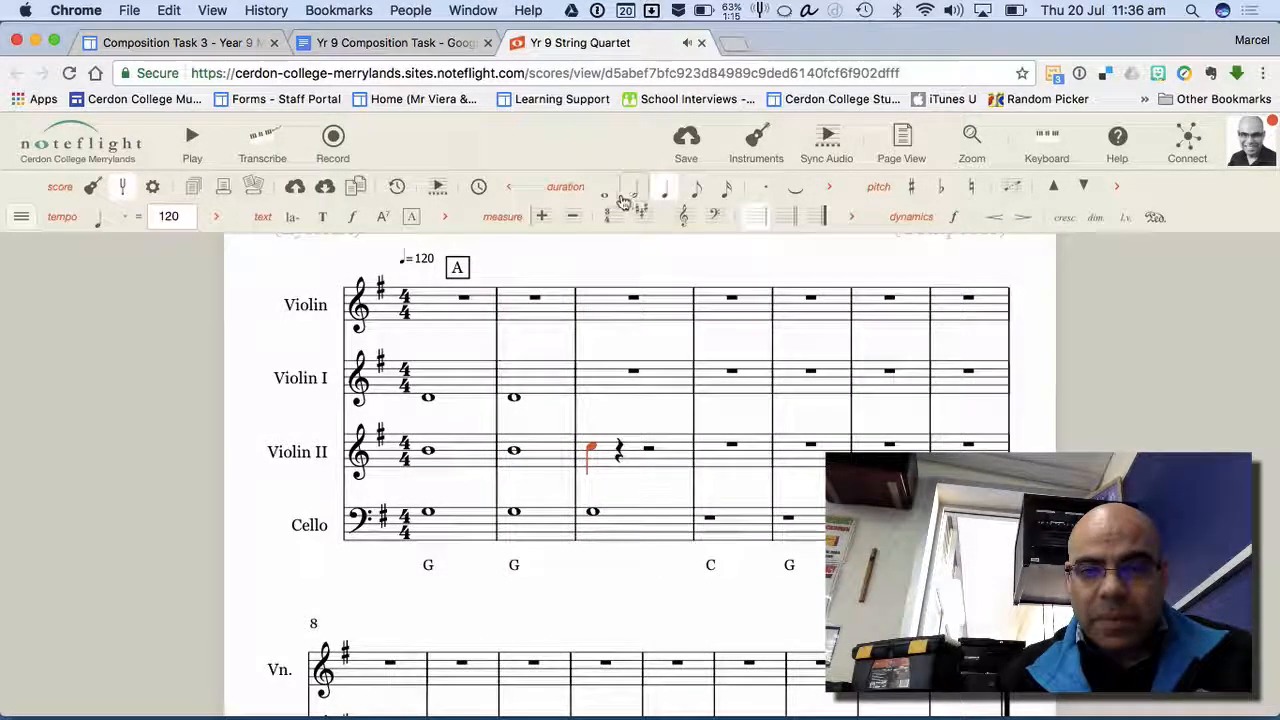
key(7)
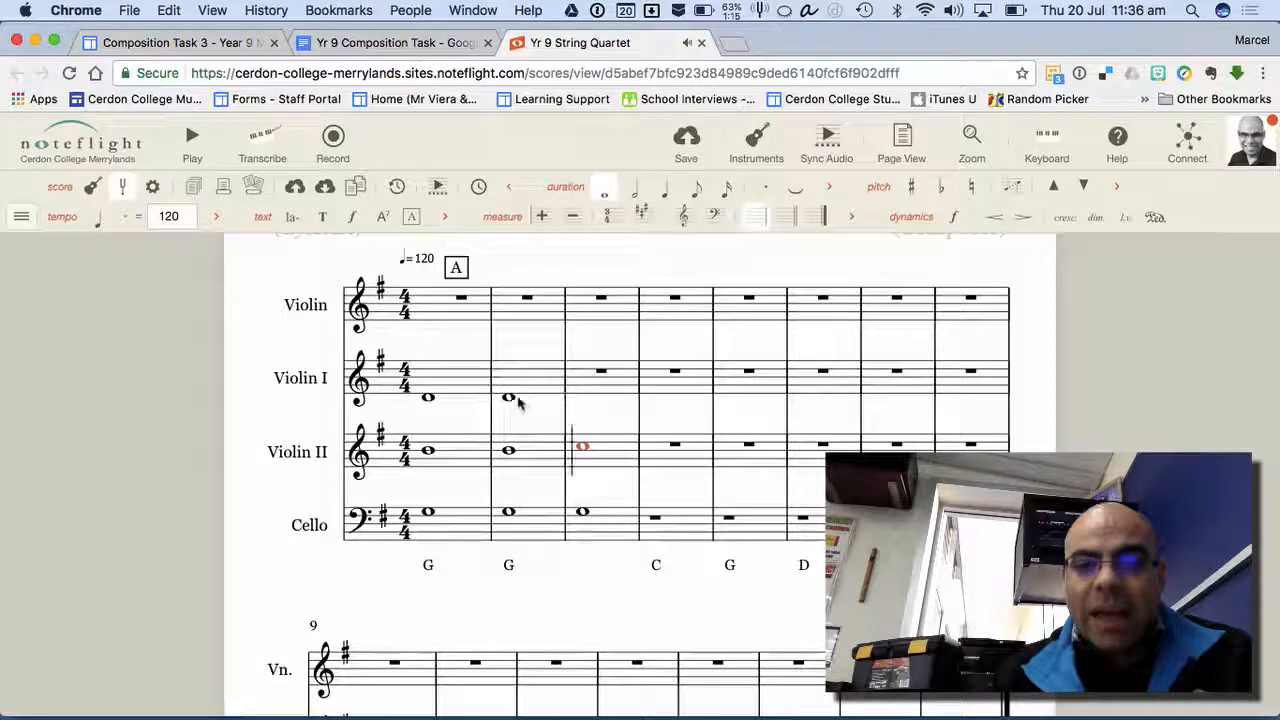
- Enter a low E in bar 3 of Violin I and make it a whole note
click(509, 399)
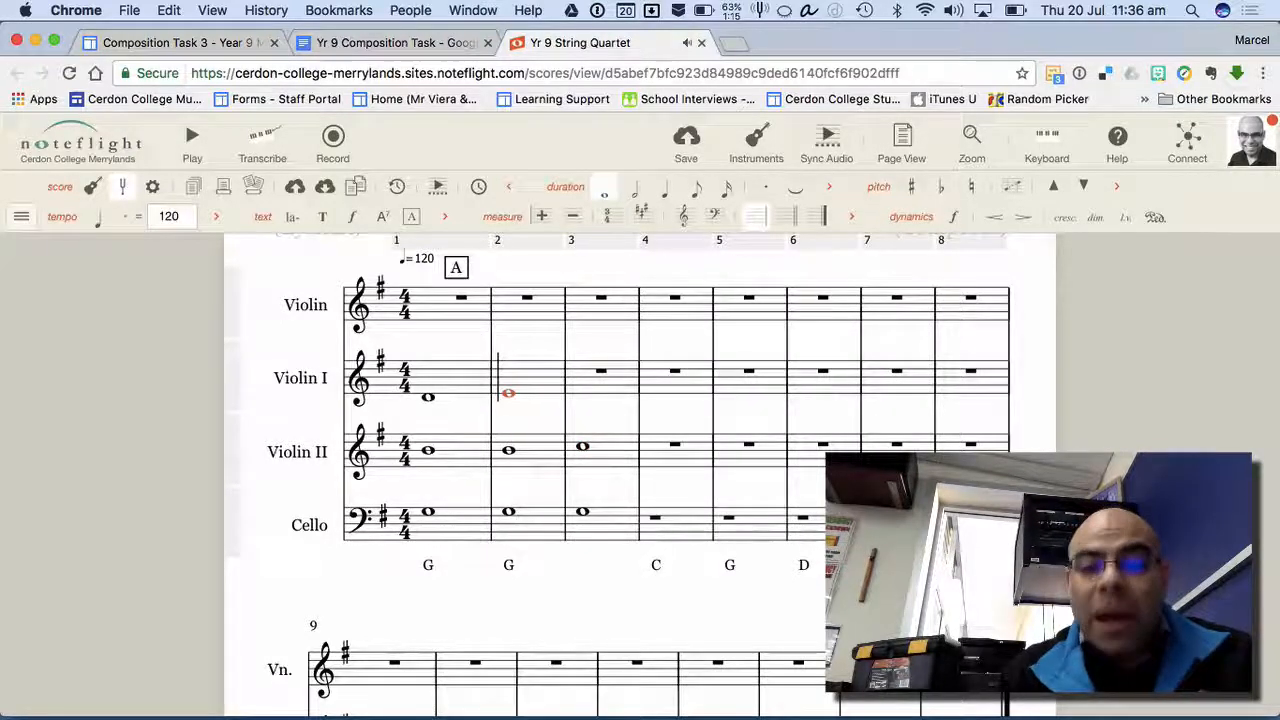
click(603, 377)
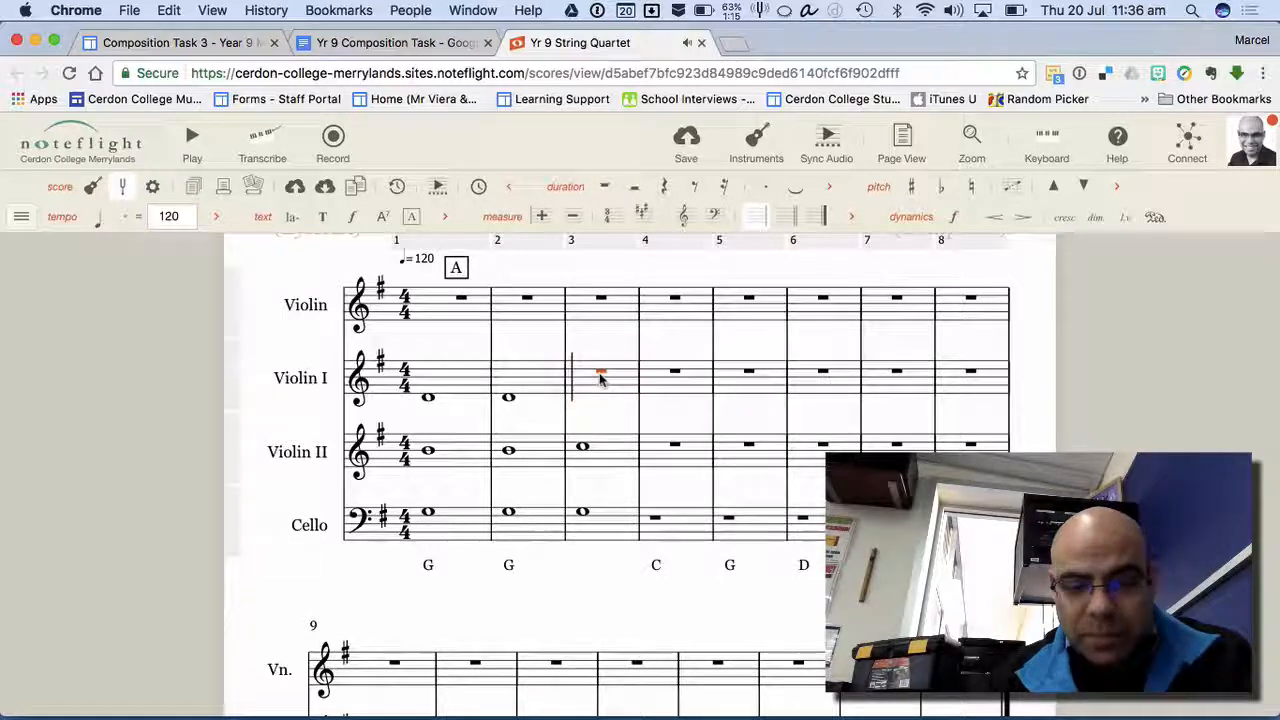
key(d)
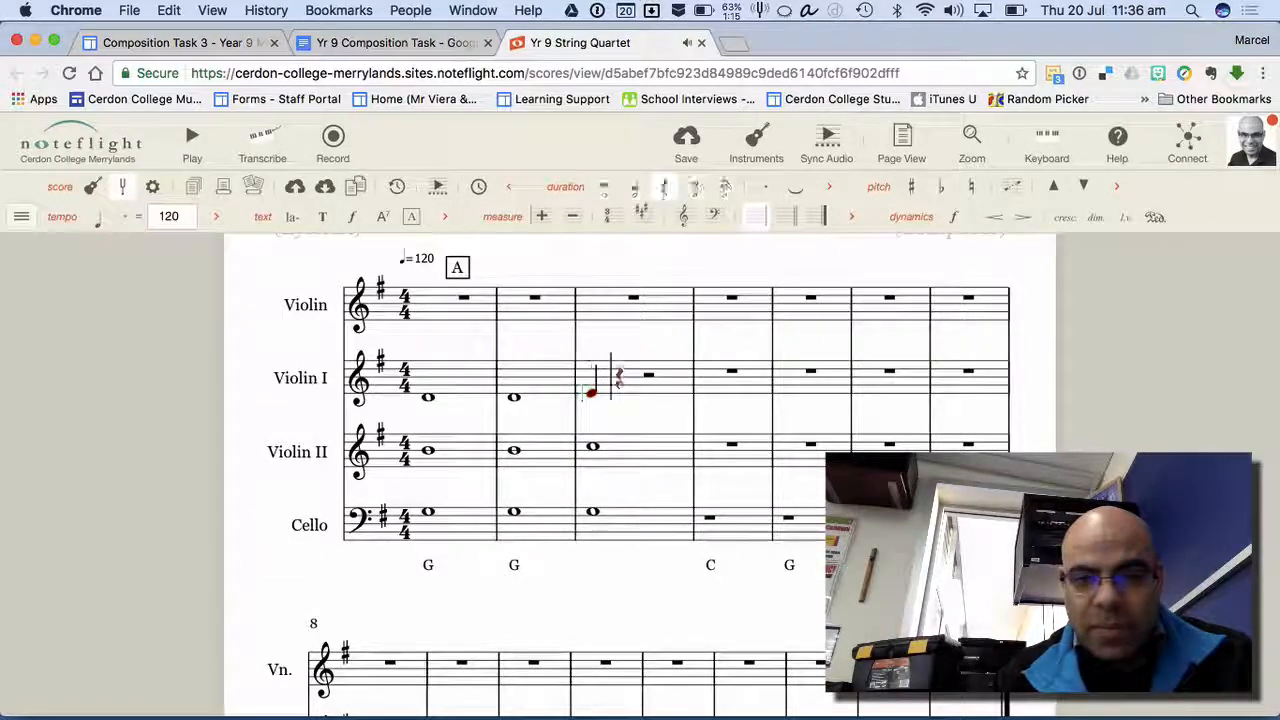
click(608, 190)
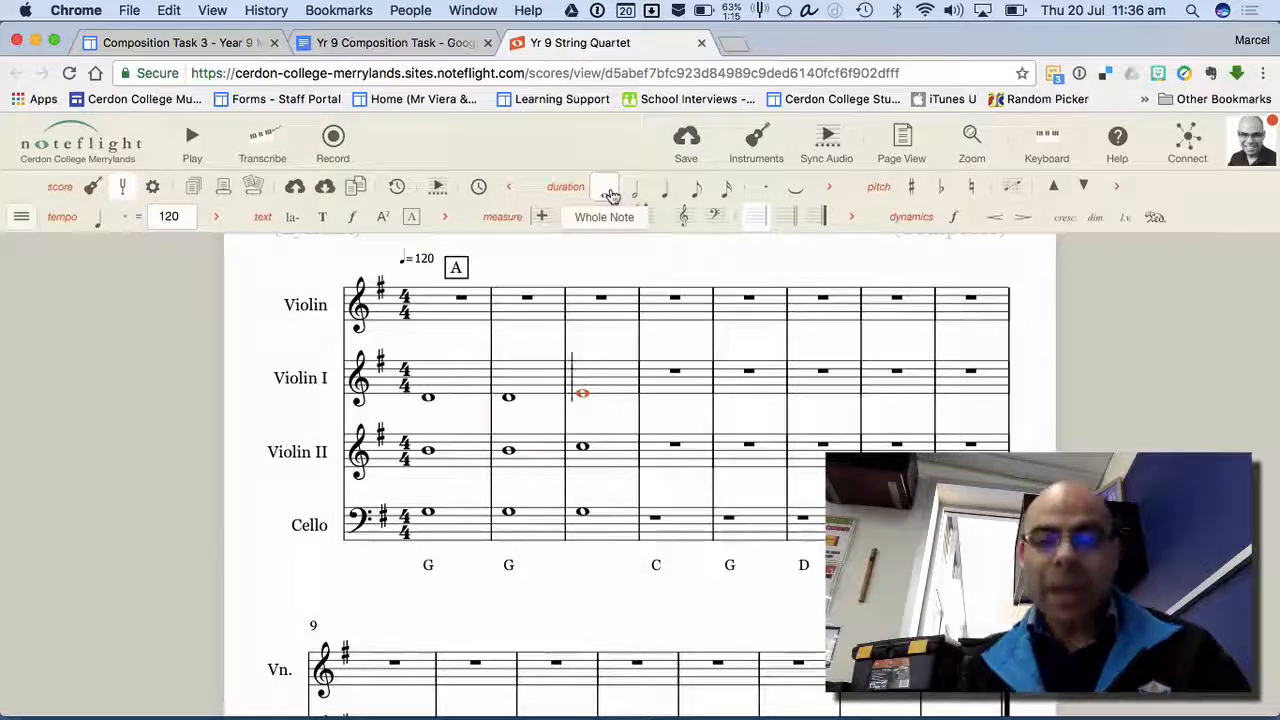
- In the iThoughtsX mind map, add a "C = CEG" topic under Chords and delete the "GBD OR BDG OR DGB OR??" topic
key(ctrl+Right)
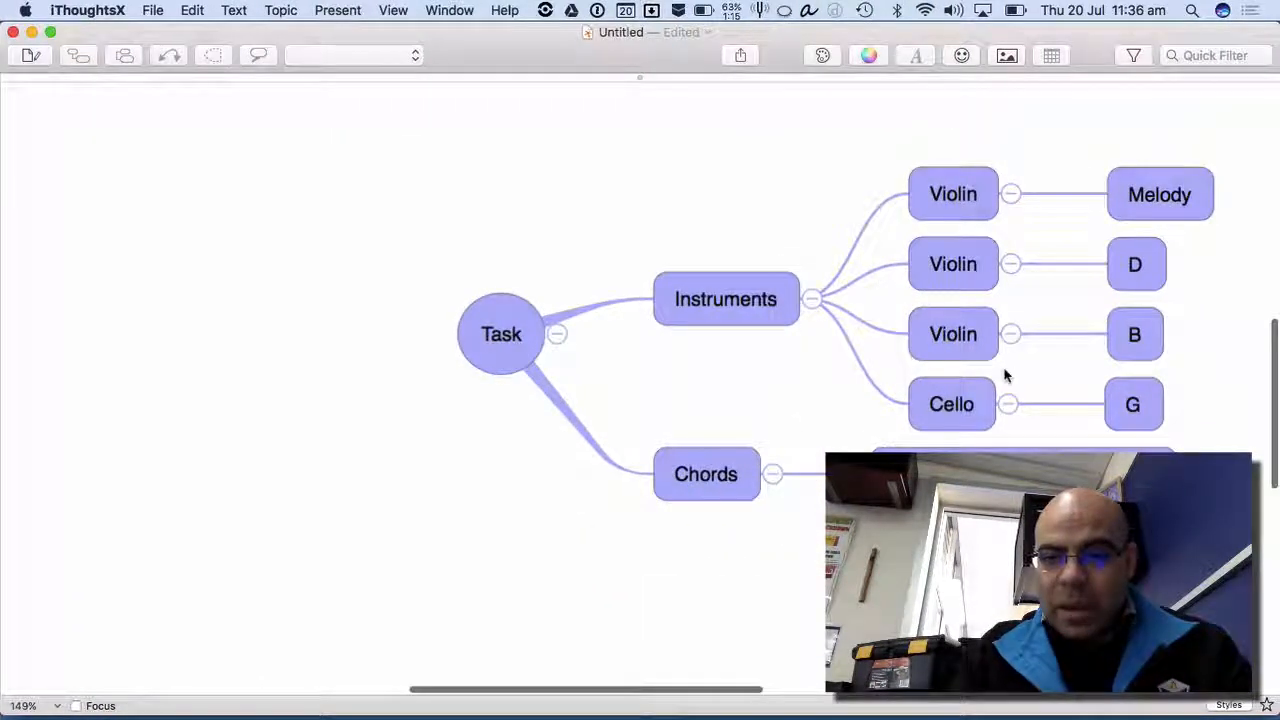
click(717, 495)
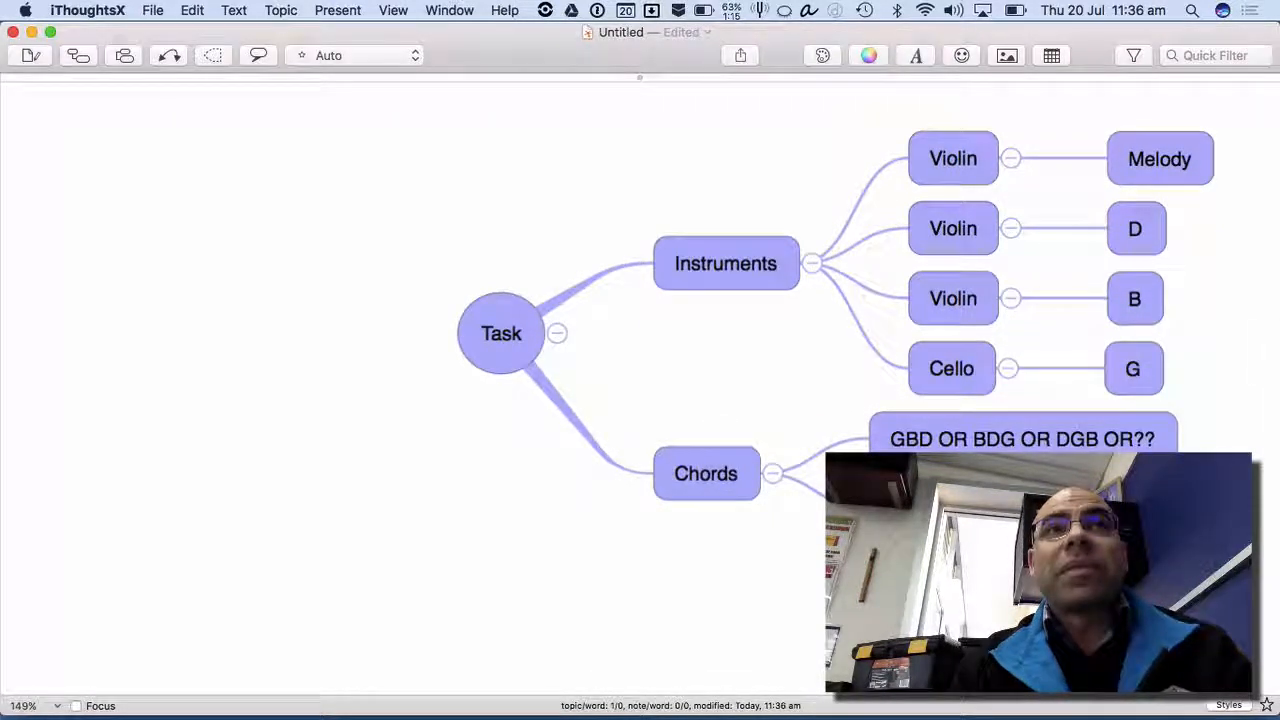
scroll(640, 380, down, 1)
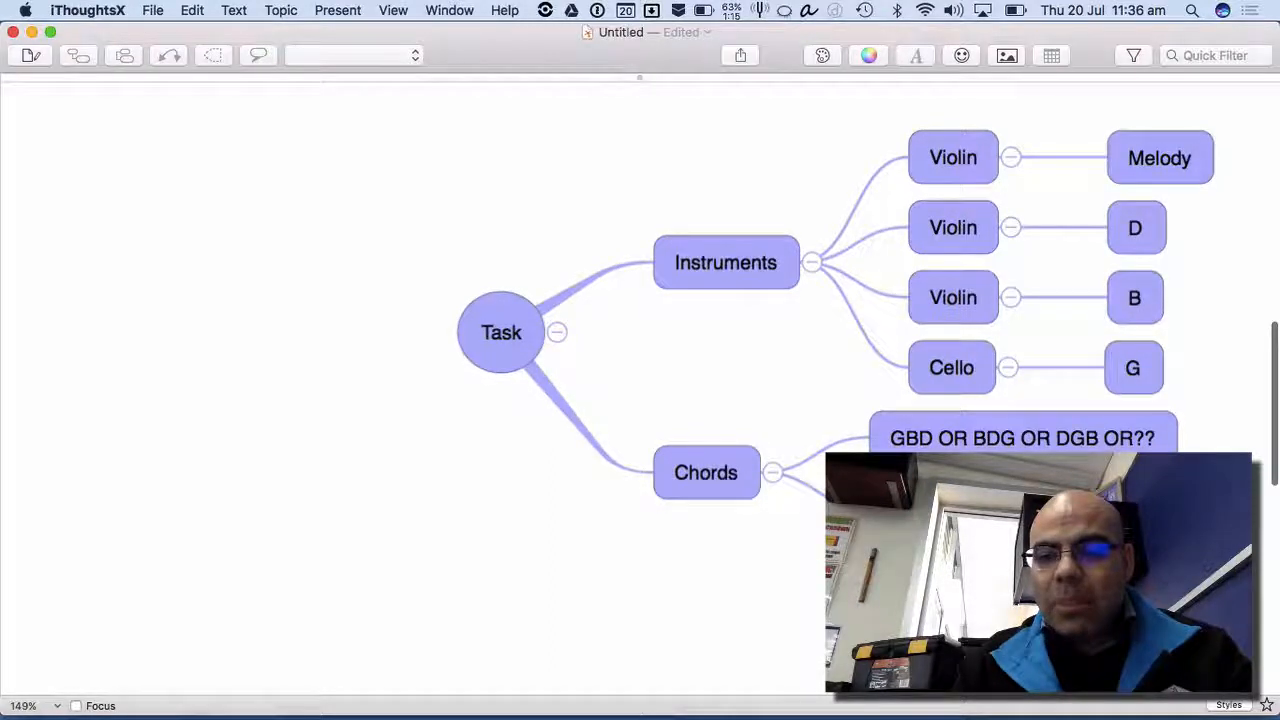
scroll(775, 543, right, 10)
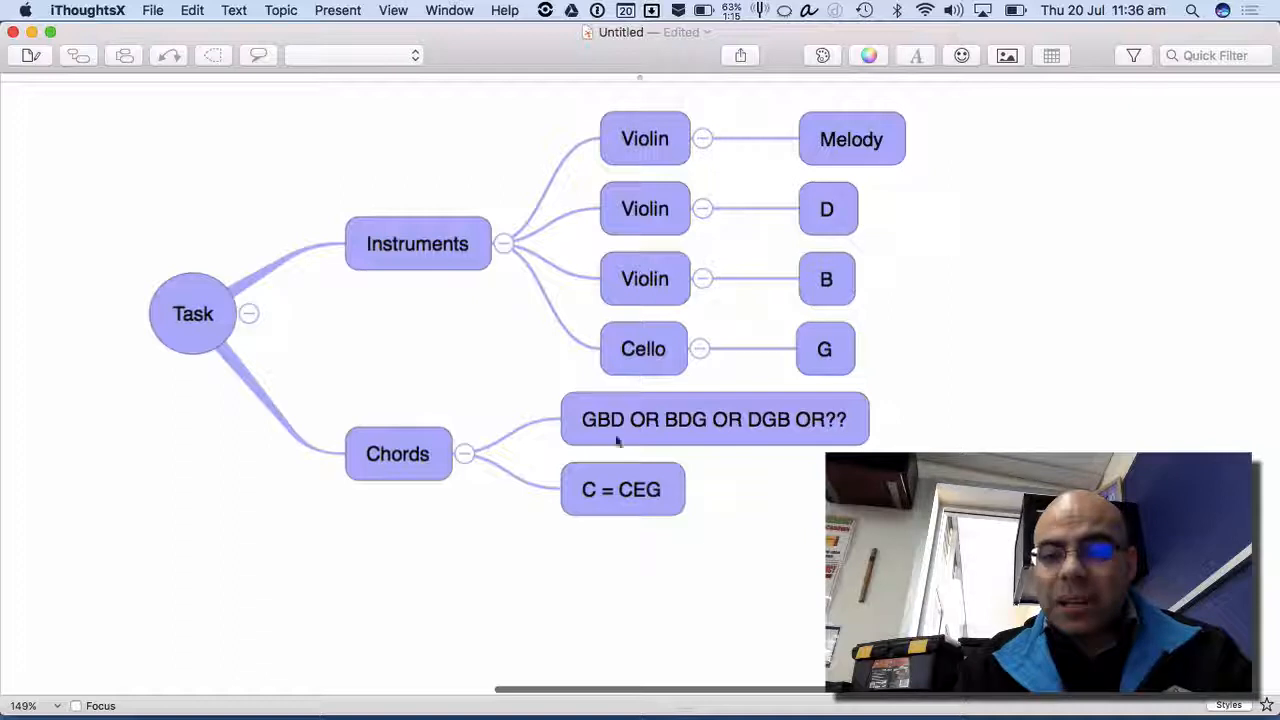
click(669, 426)
key(Delete)
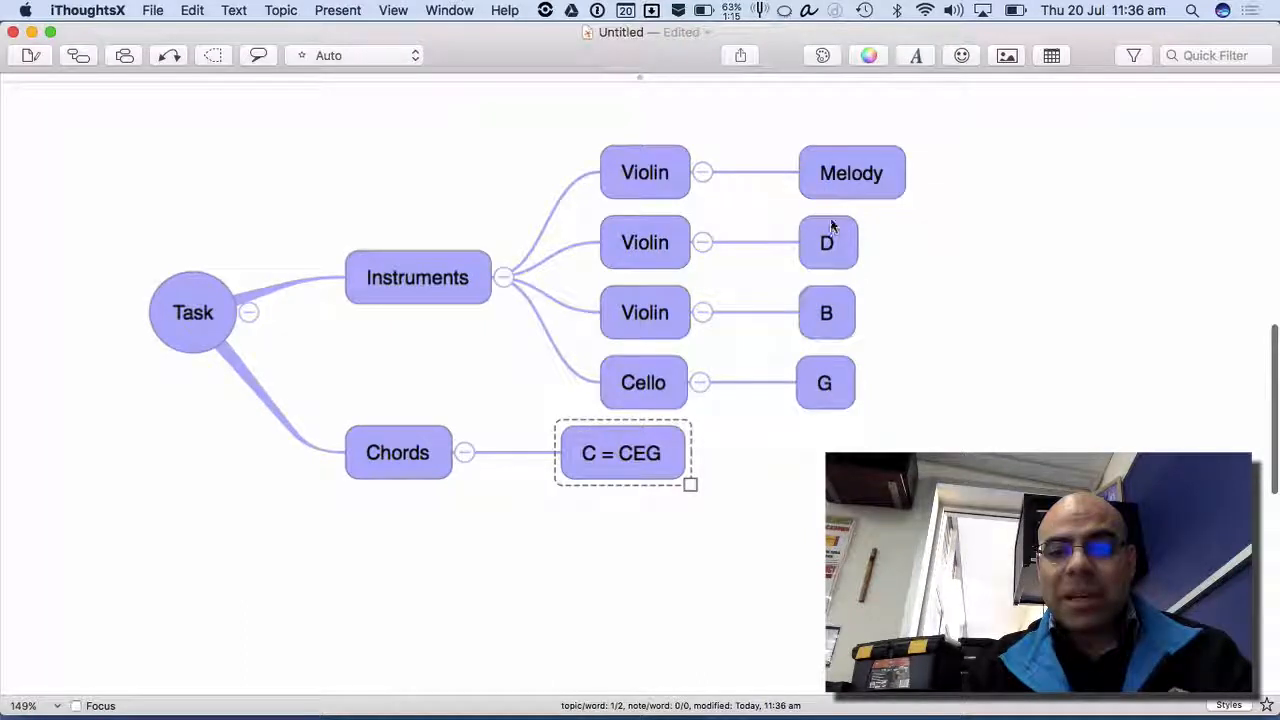
- Add the C chord notes as subtopics: C after the Cello's G, E after the third Violin's B, and G after the second Violin's D
click(826, 378)
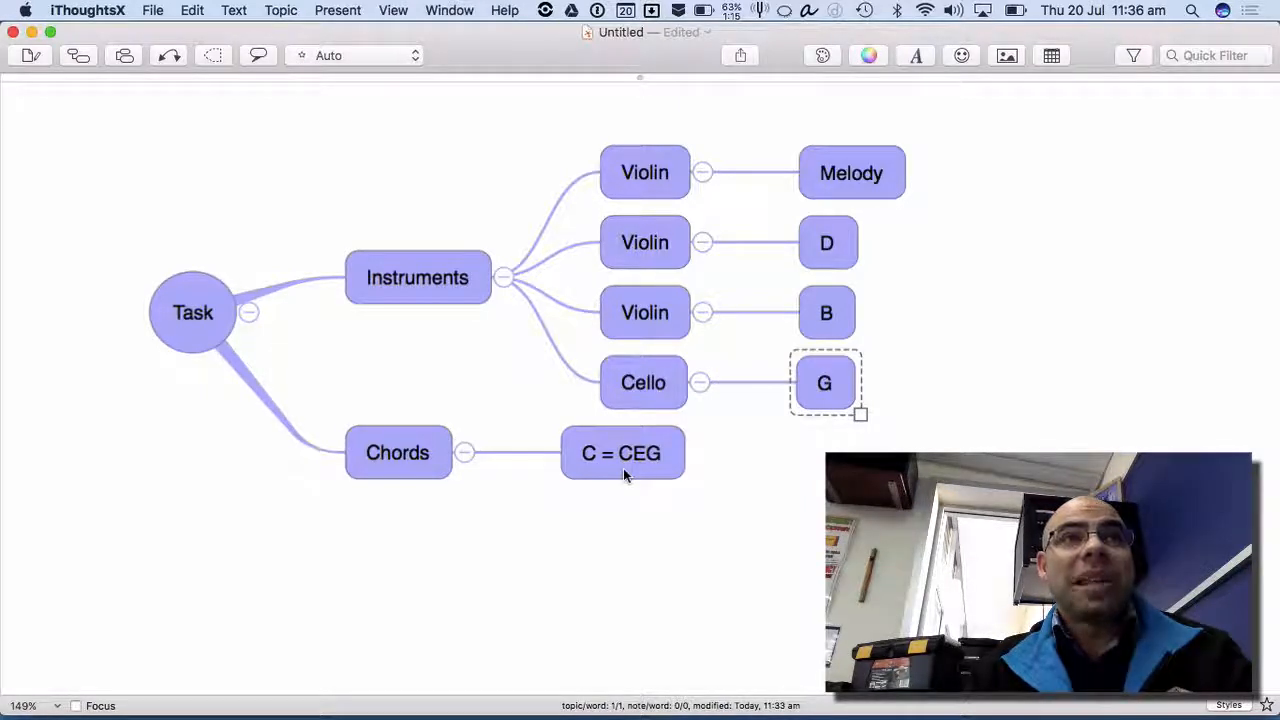
key(Tab)
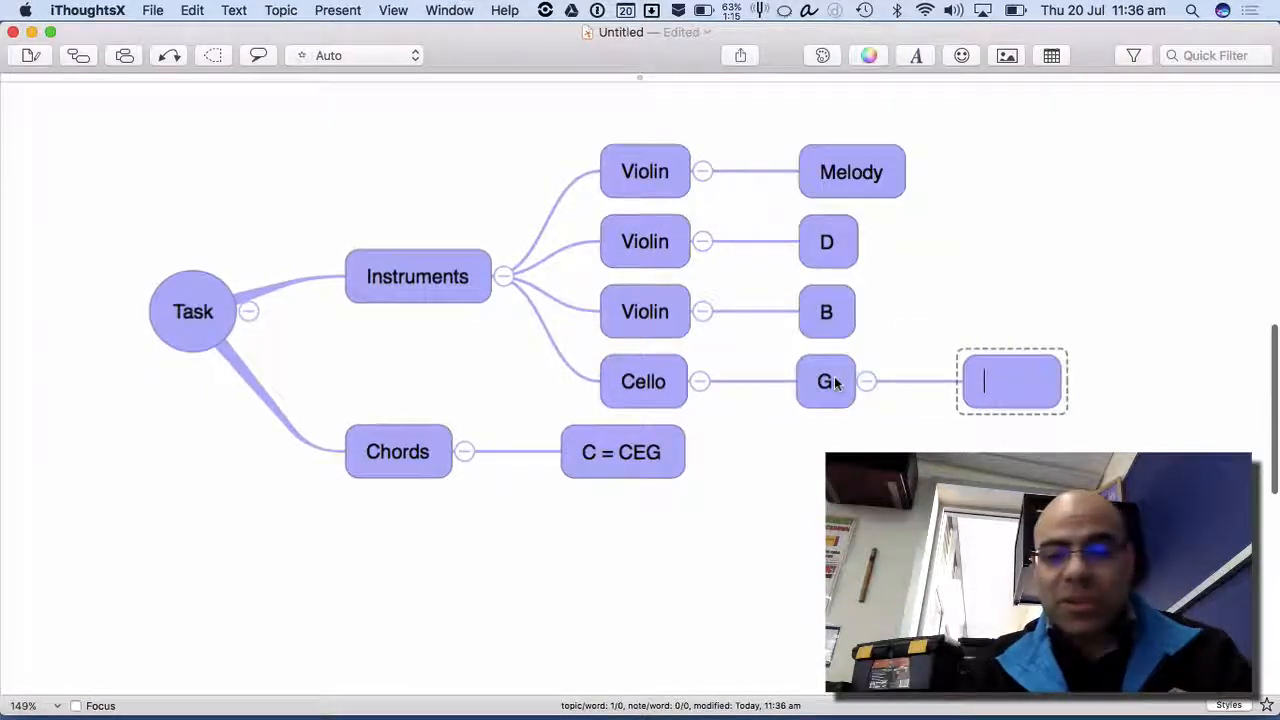
text(C)
click(842, 313)
key(Tab)
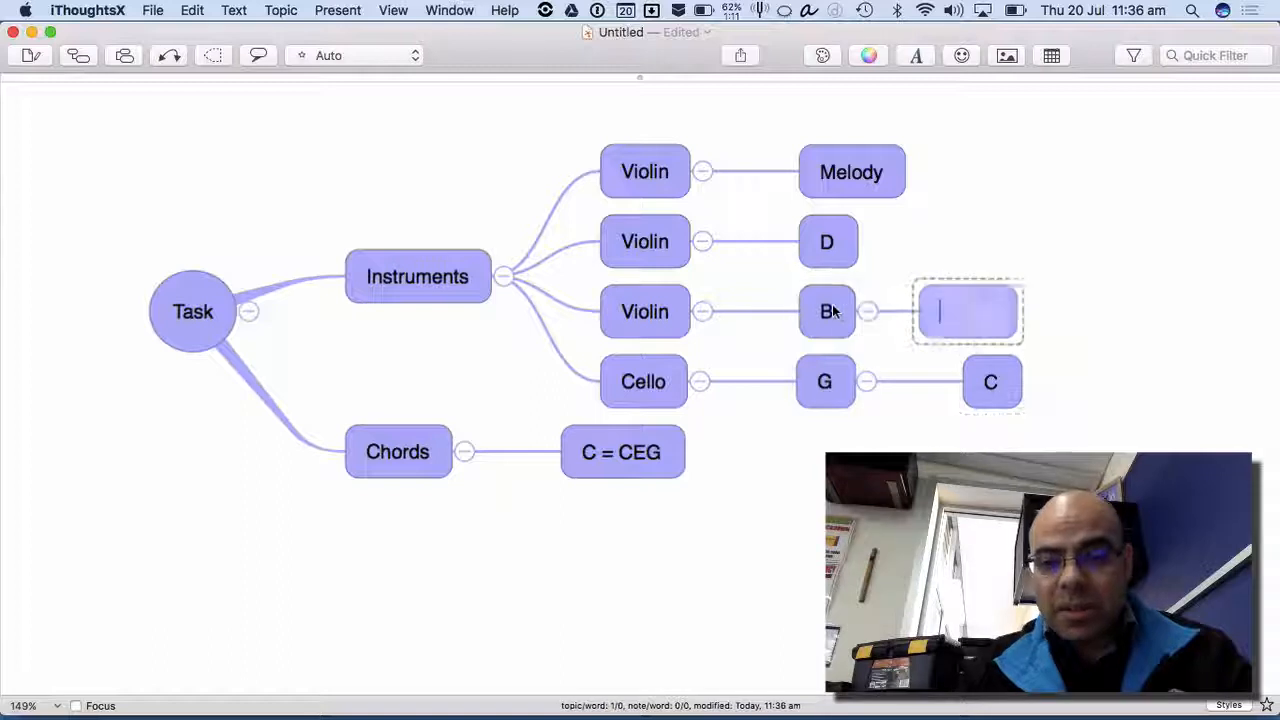
text(E)
click(828, 242)
key(Tab)
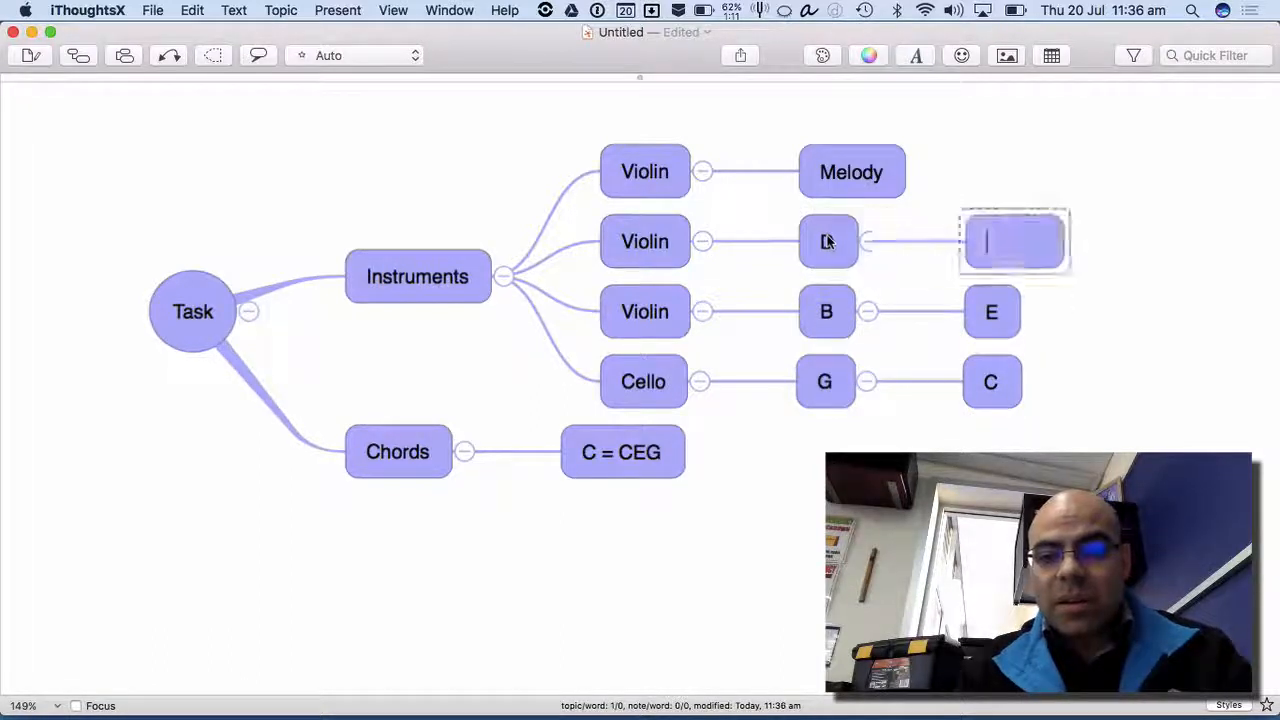
text(G)
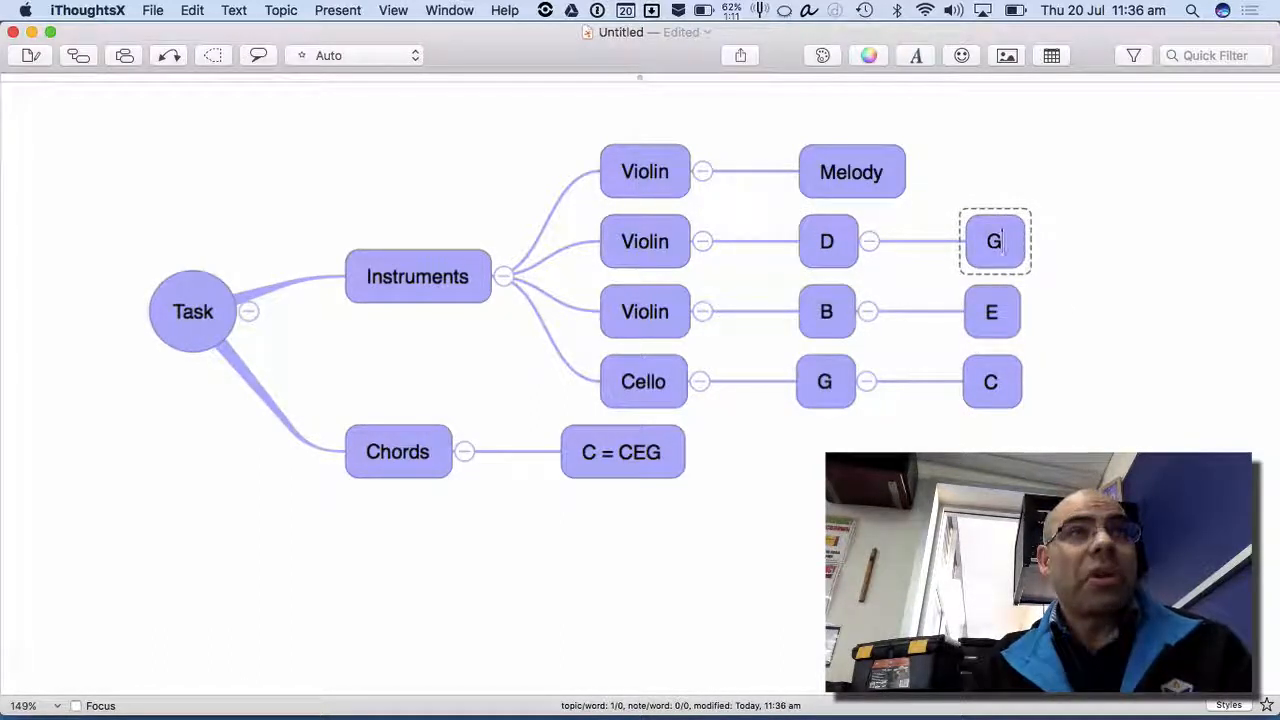
click(930, 520)
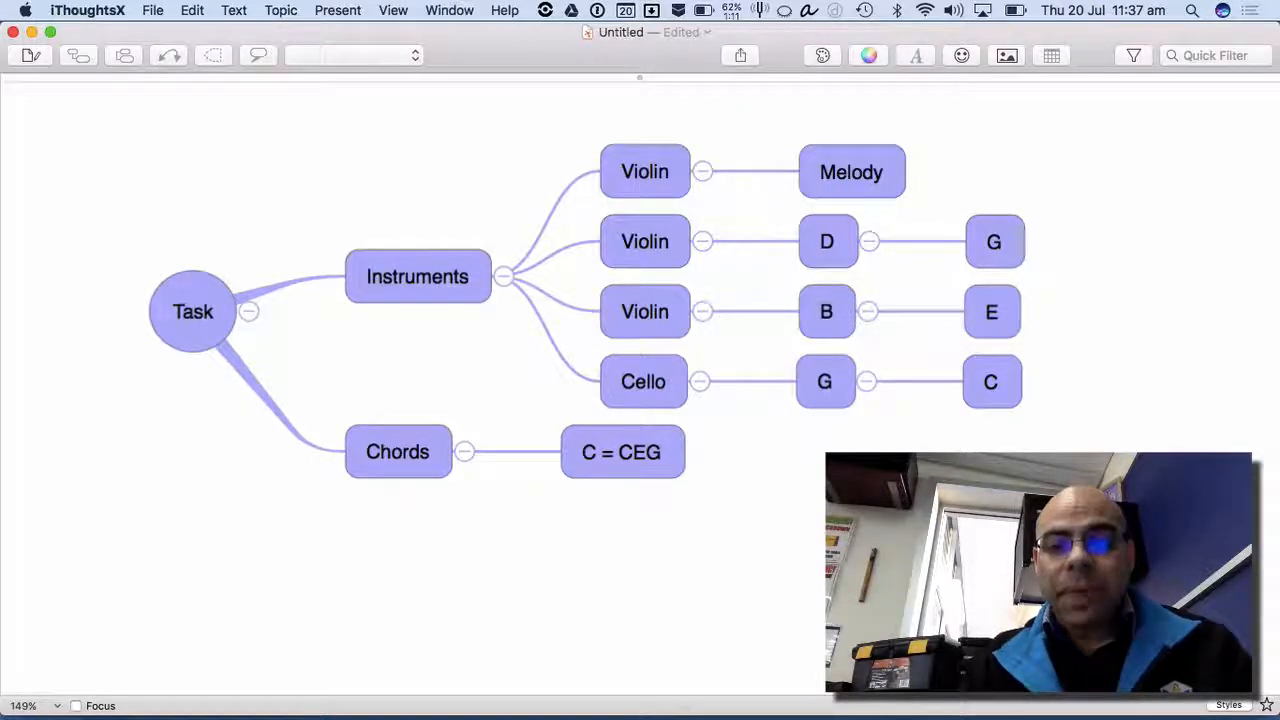
- Return to the Noteflight score and raise the Cello's bar 3 note to C
key(ctrl+Left)
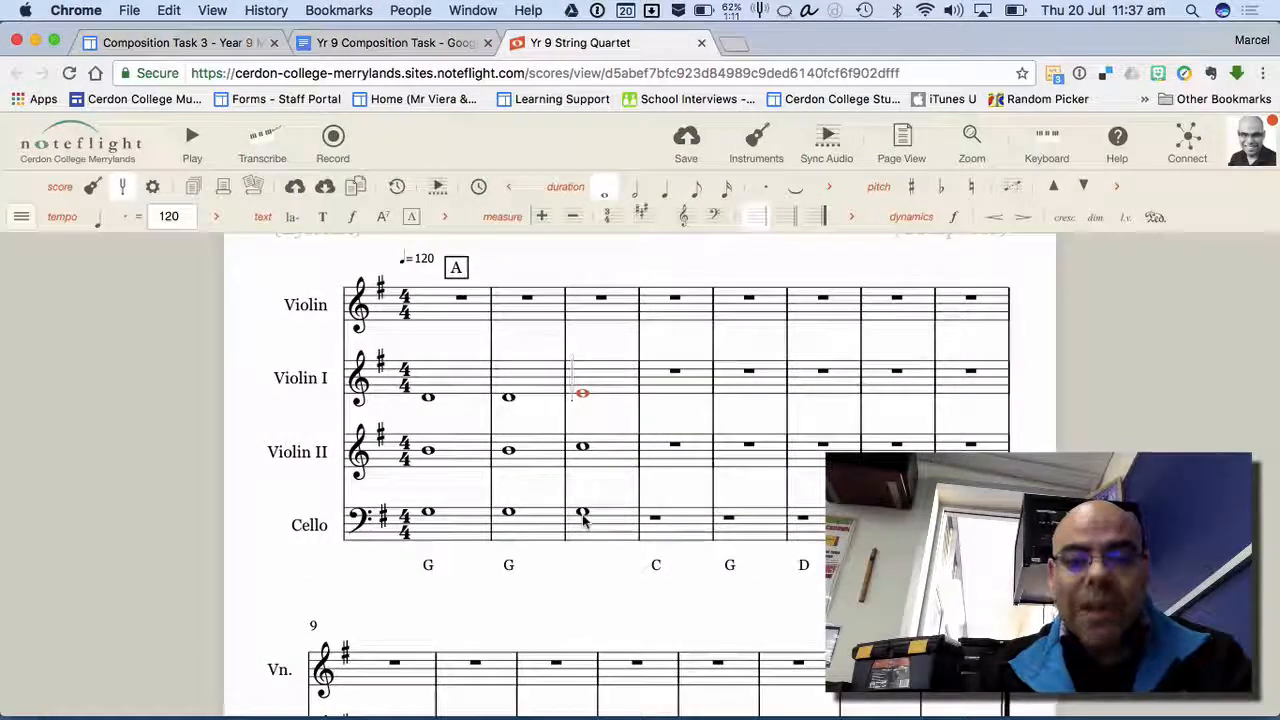
click(583, 514)
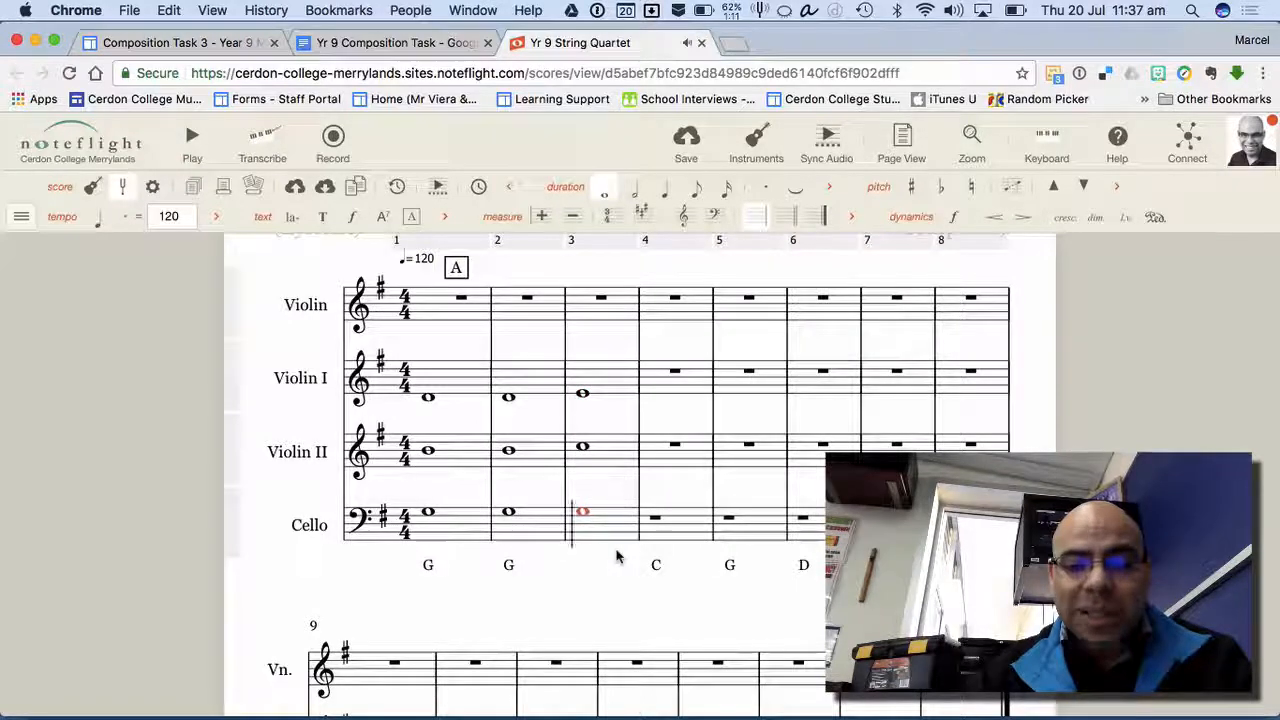
key(Up)
key(Up)
key(Up)
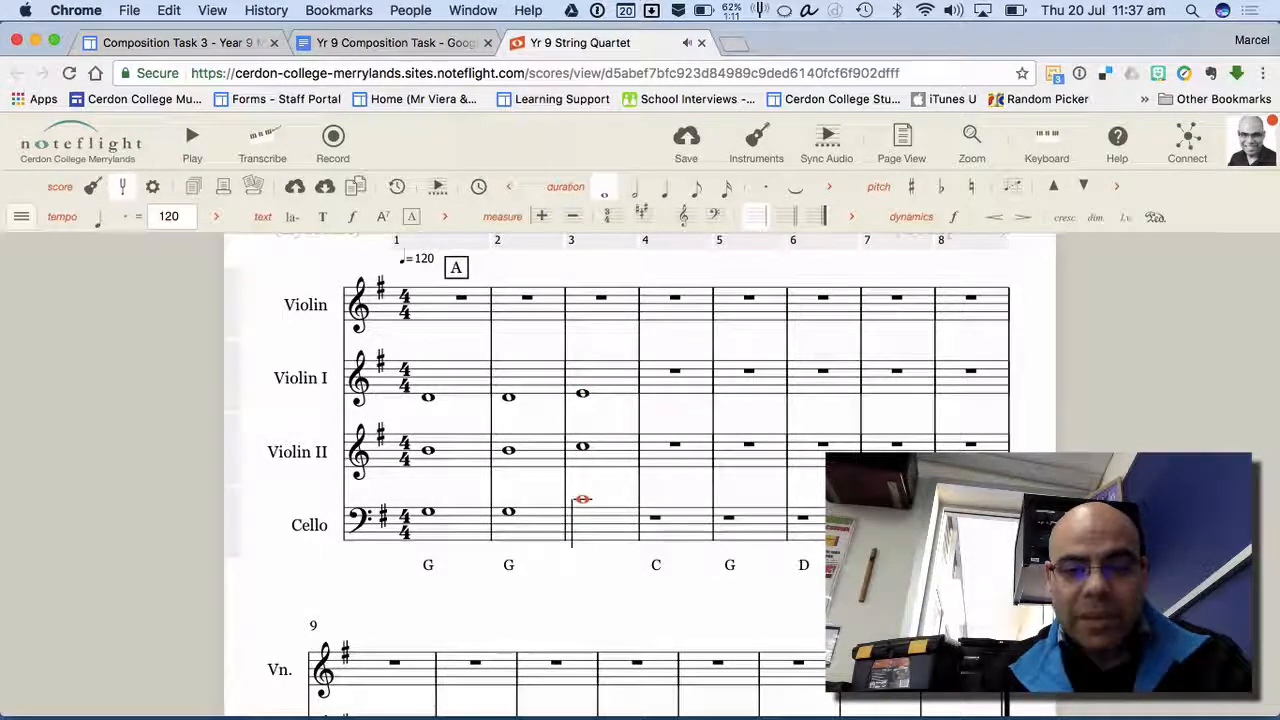
- Lower the bar 3 note of Violin II to E and raise the bar 3 note of Violin I to G
click(583, 448)
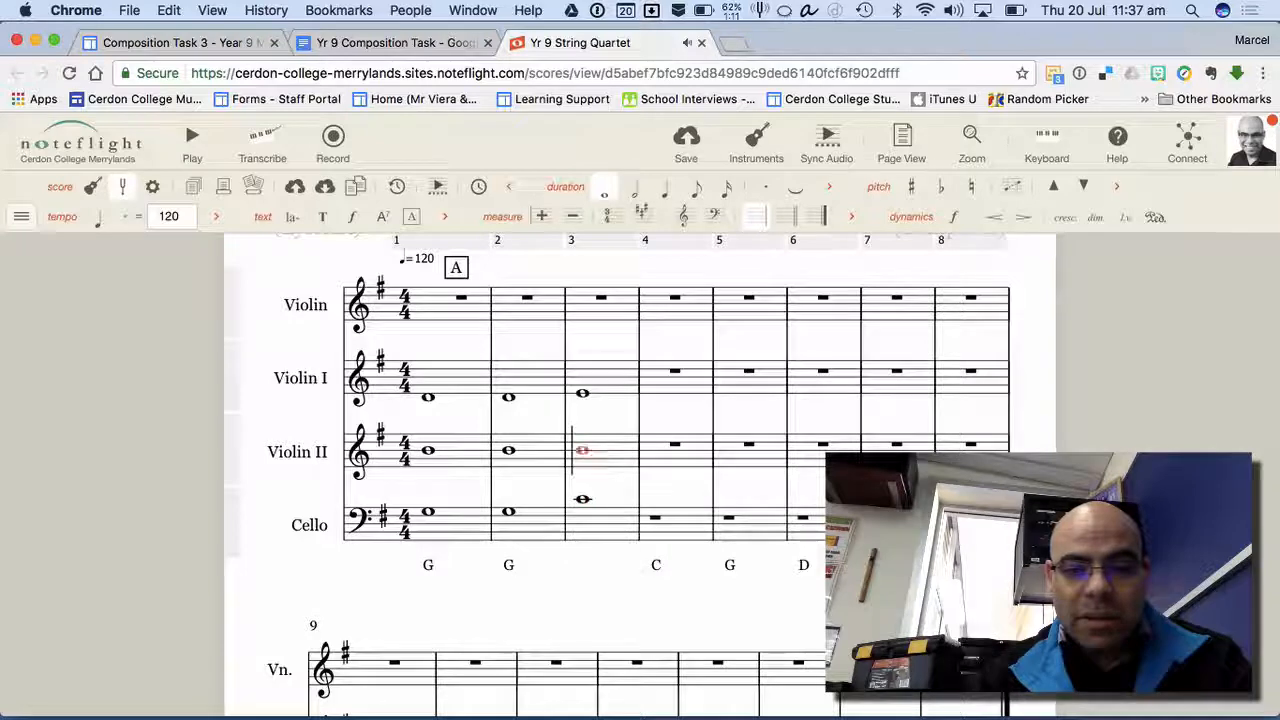
key(Down)
key(Down)
key(Down)
key(Down)
click(583, 394)
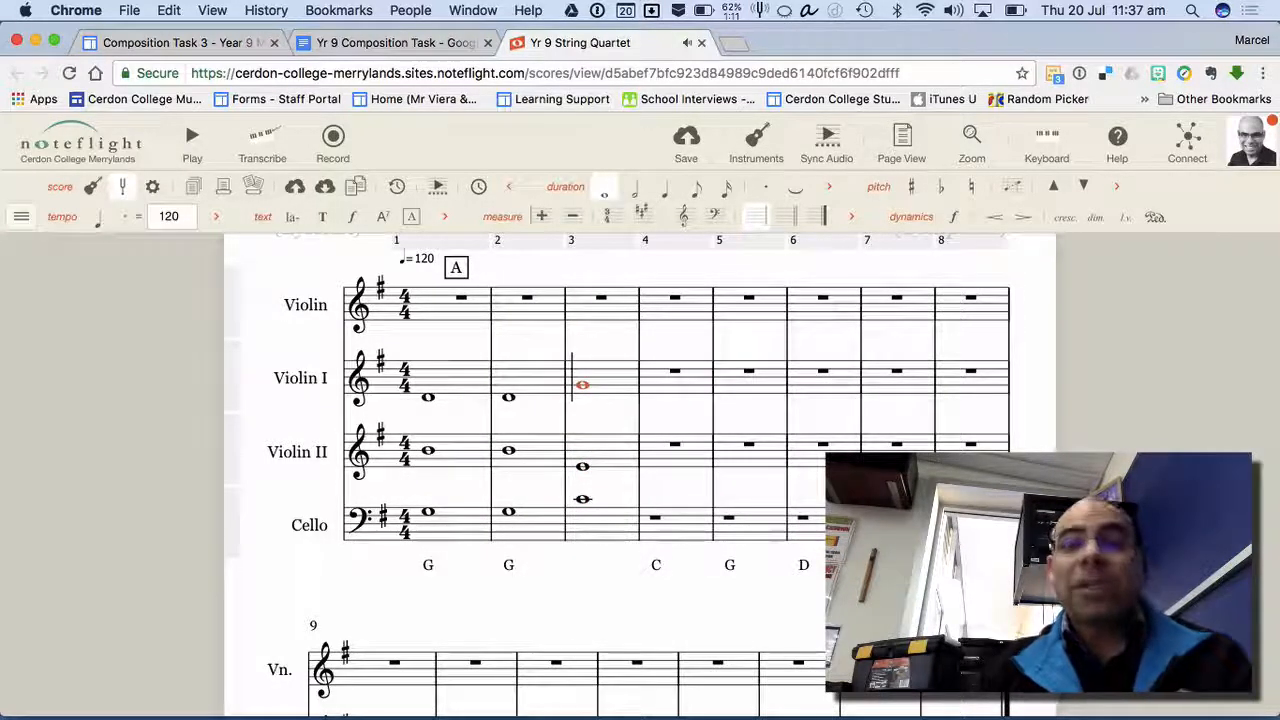
- Play the score from bar 1 through bar 3, stop playback, and compare the chord notes with the mind map before returning to the score
click(434, 310)
scroll(420, 285, up, 2)
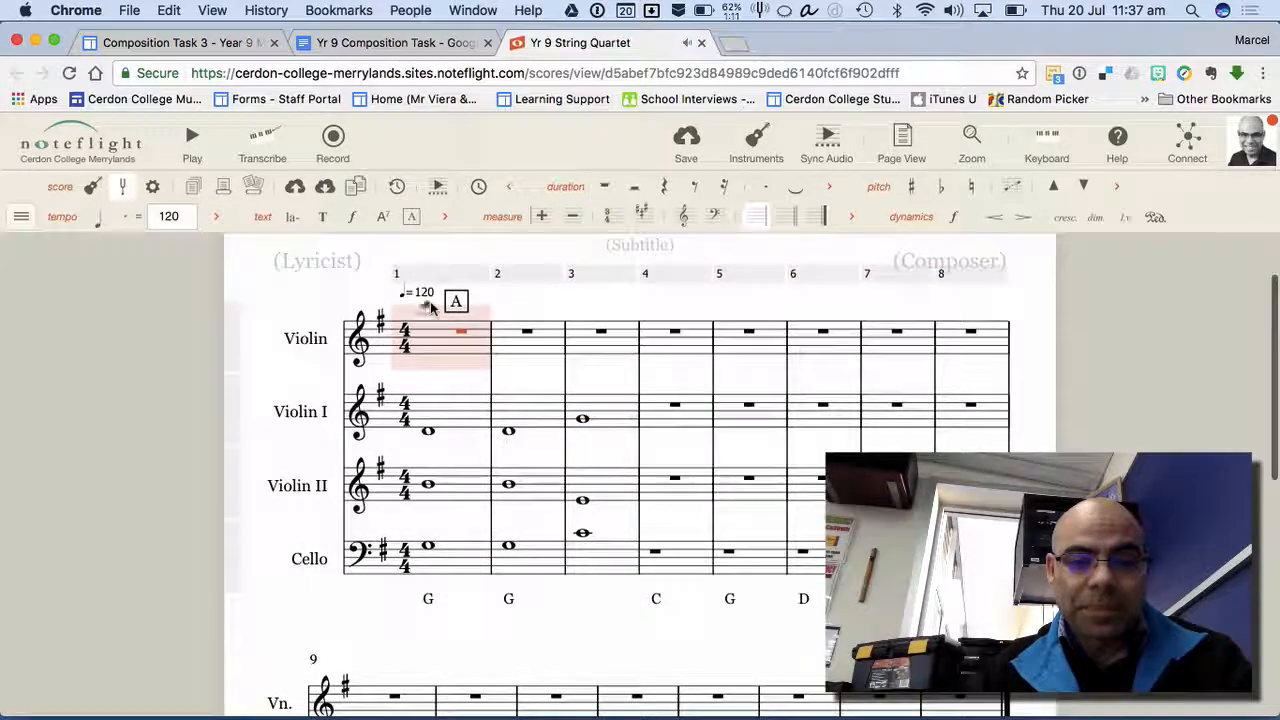
click(418, 279)
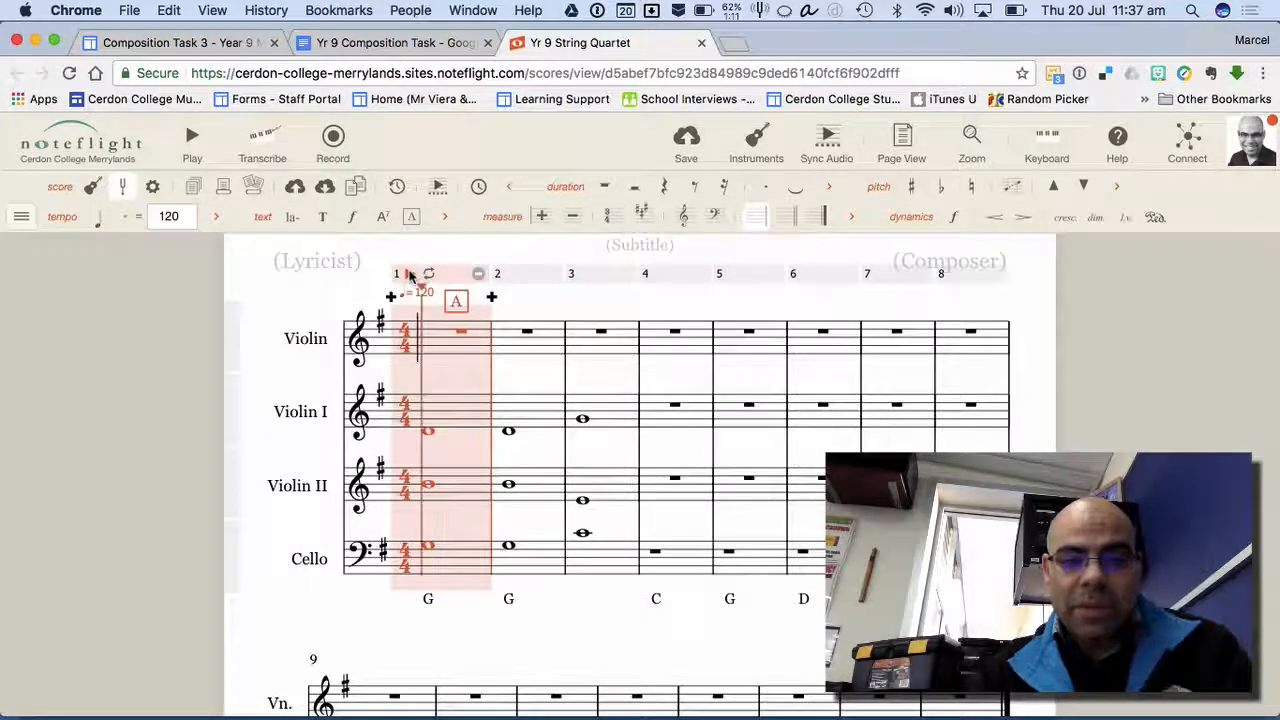
click(410, 274)
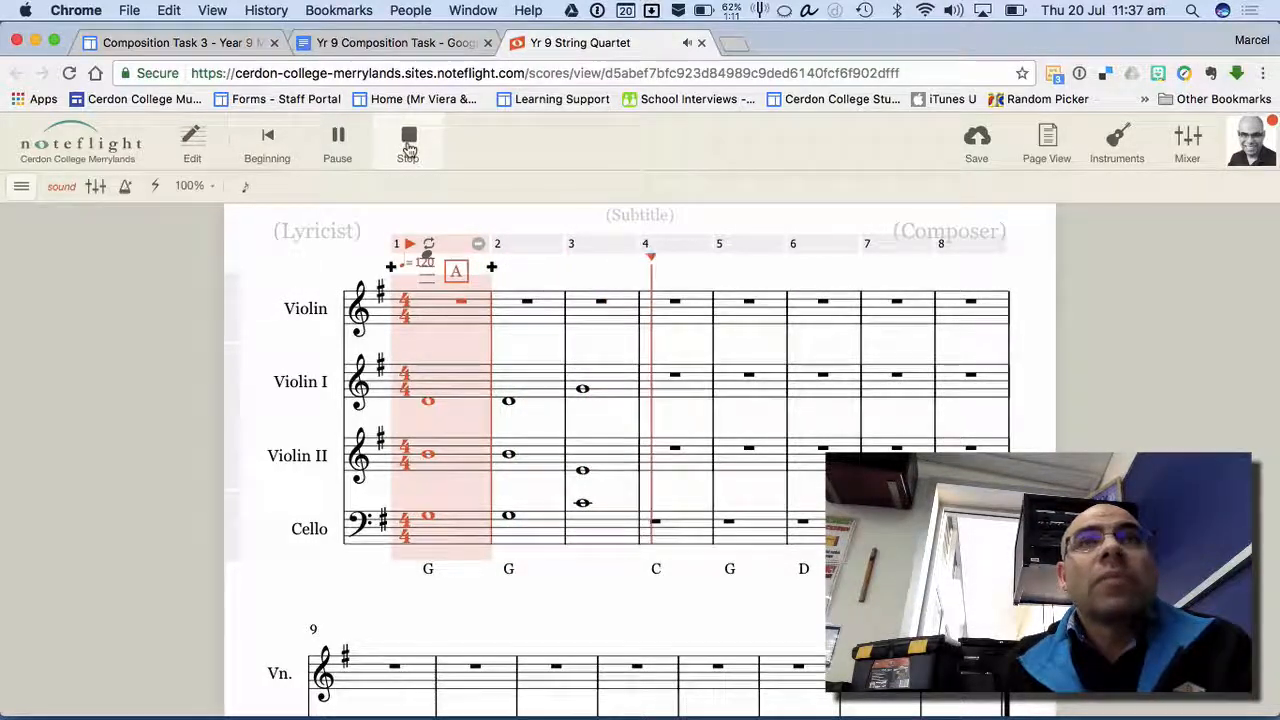
click(409, 143)
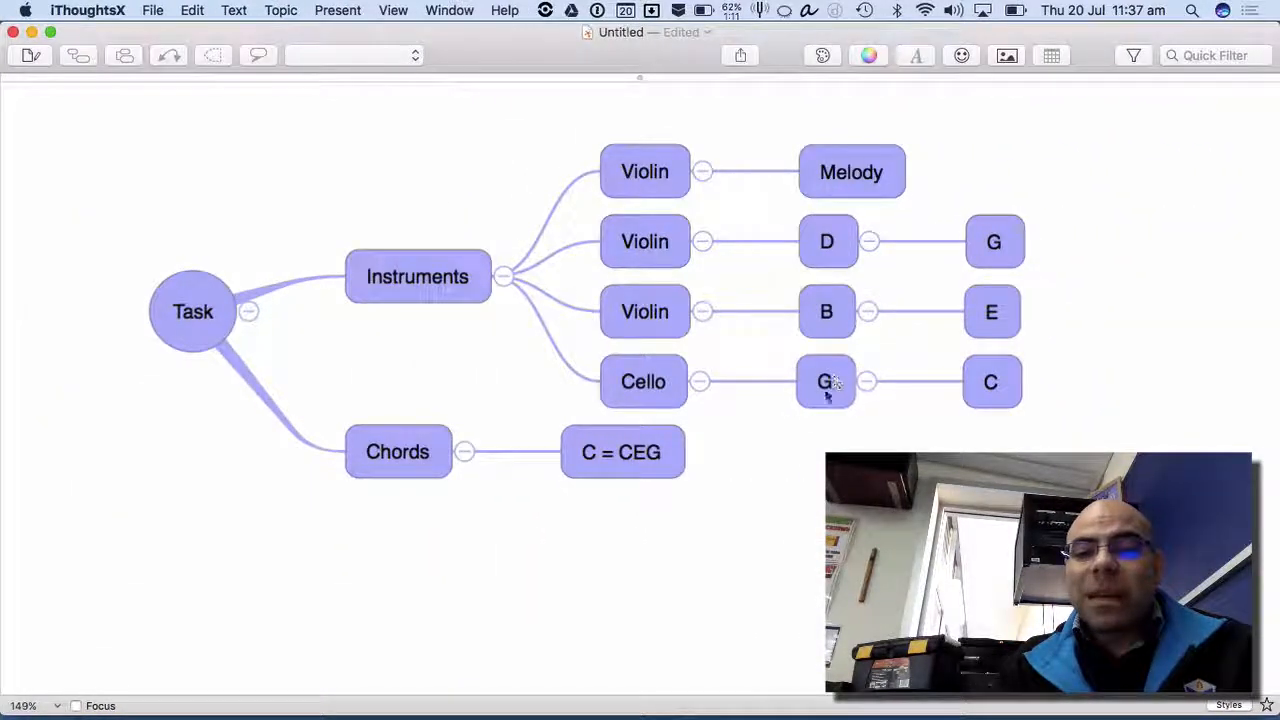
key(ctrl+Left)
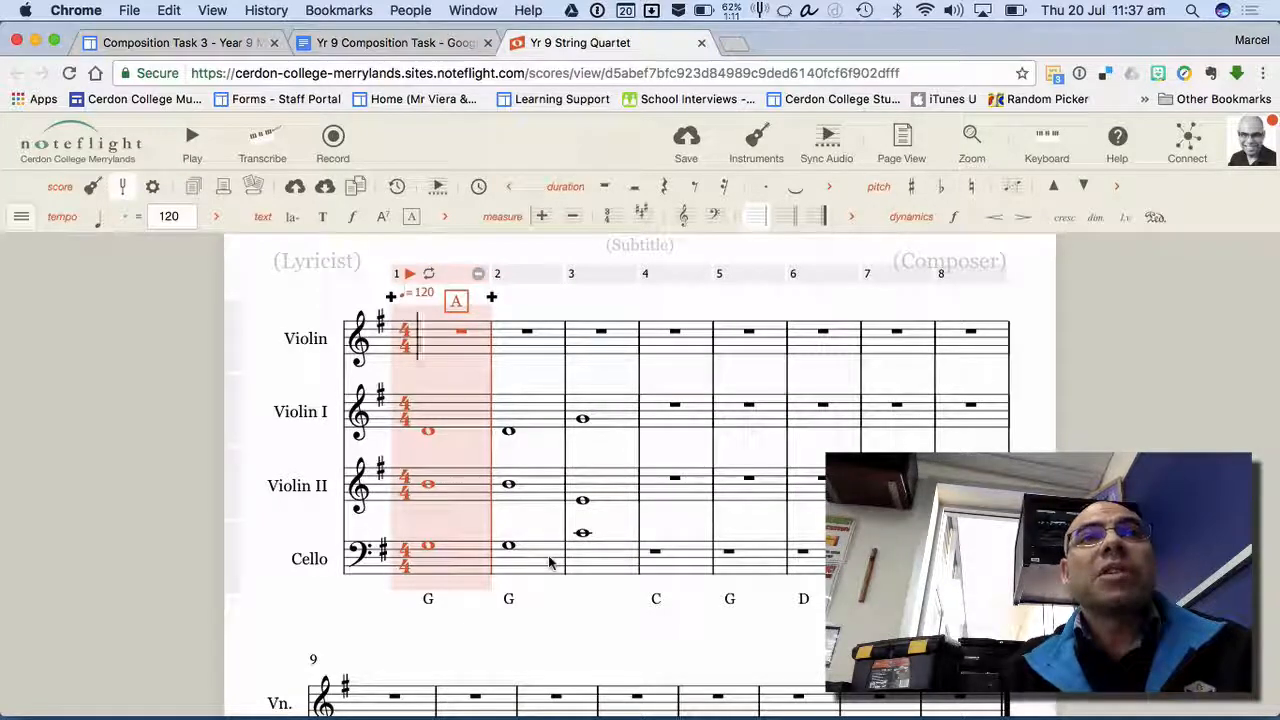
- Switch to the iThoughtsX mind map and change the Cello's second chord note to G
key(ctrl+Right)
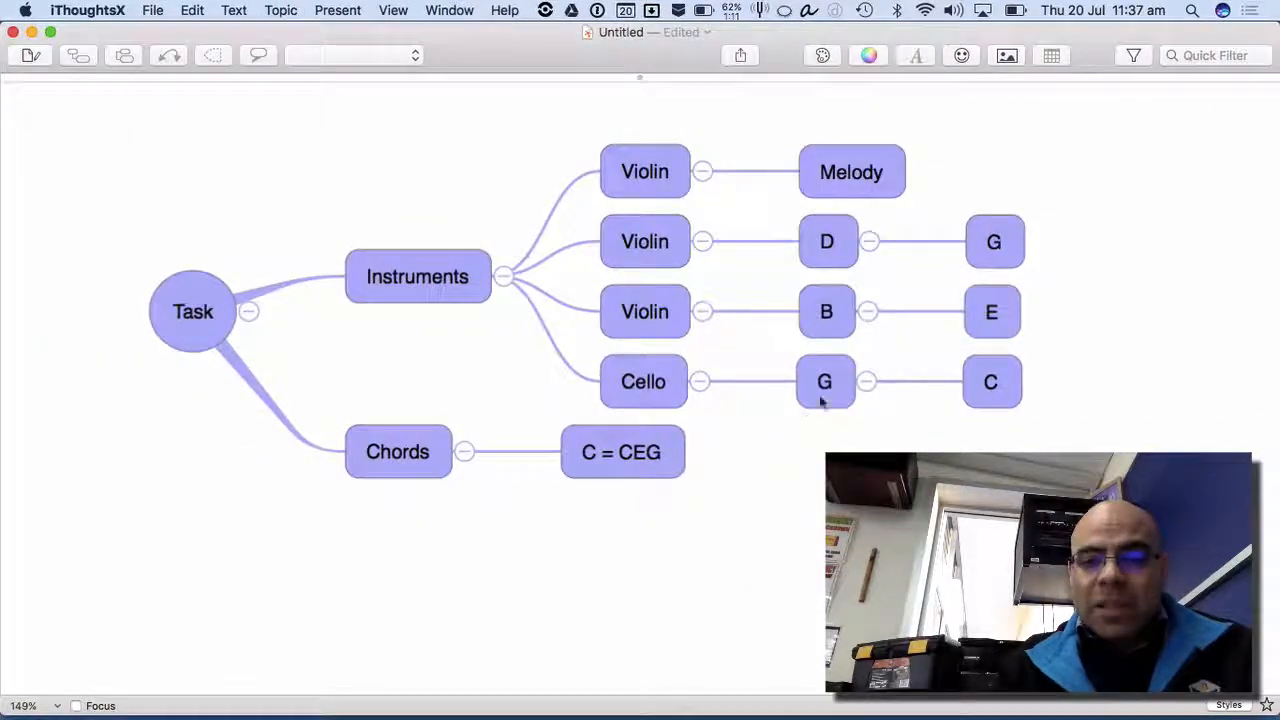
click(824, 385)
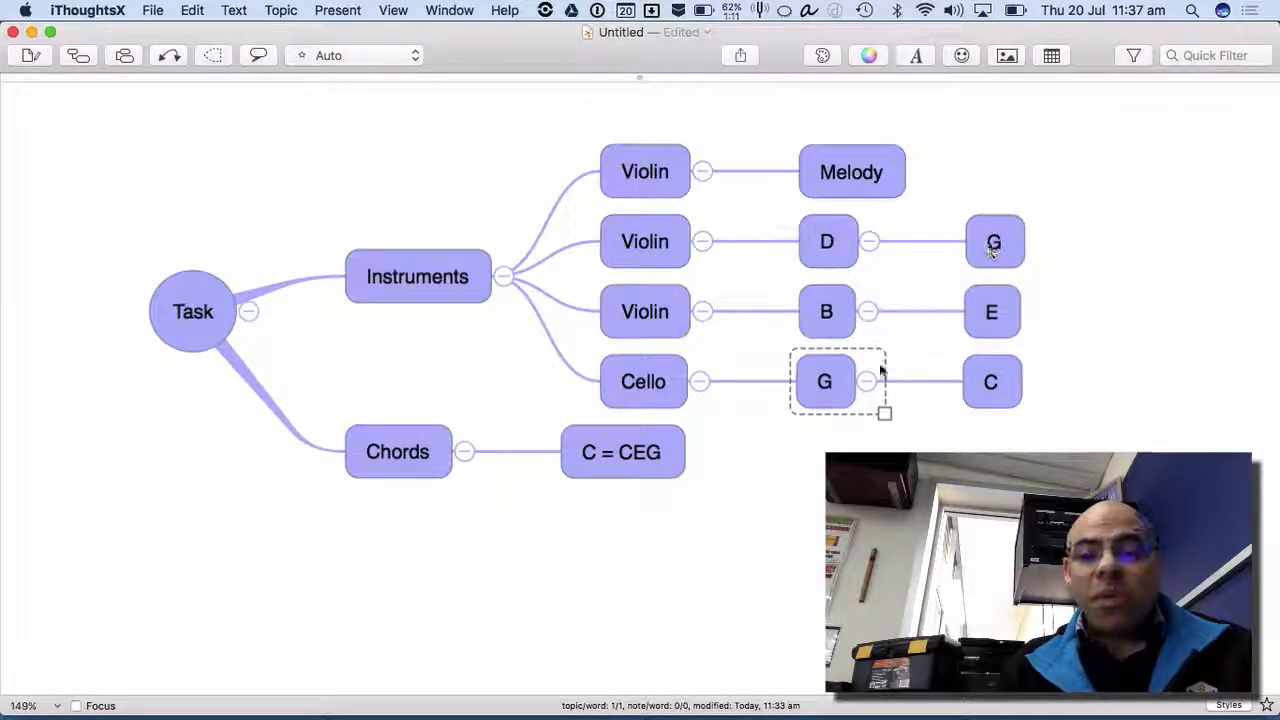
click(990, 381)
text(G)
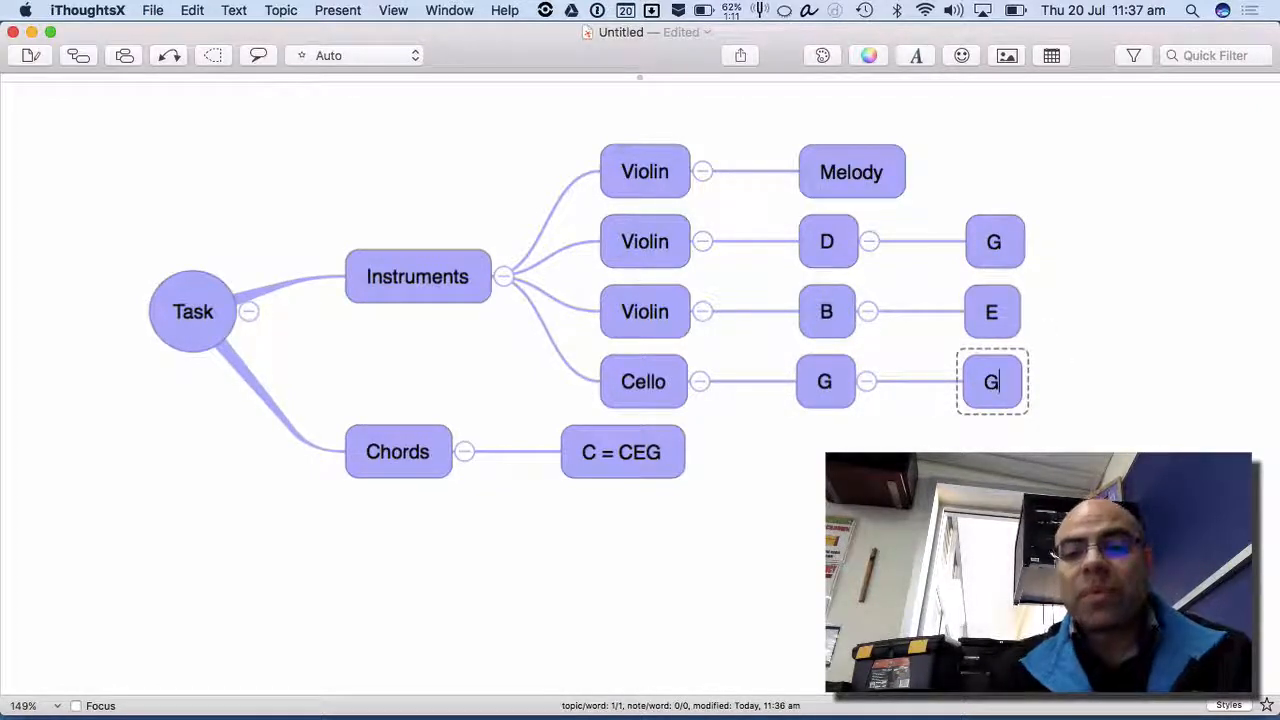
click(851, 408)
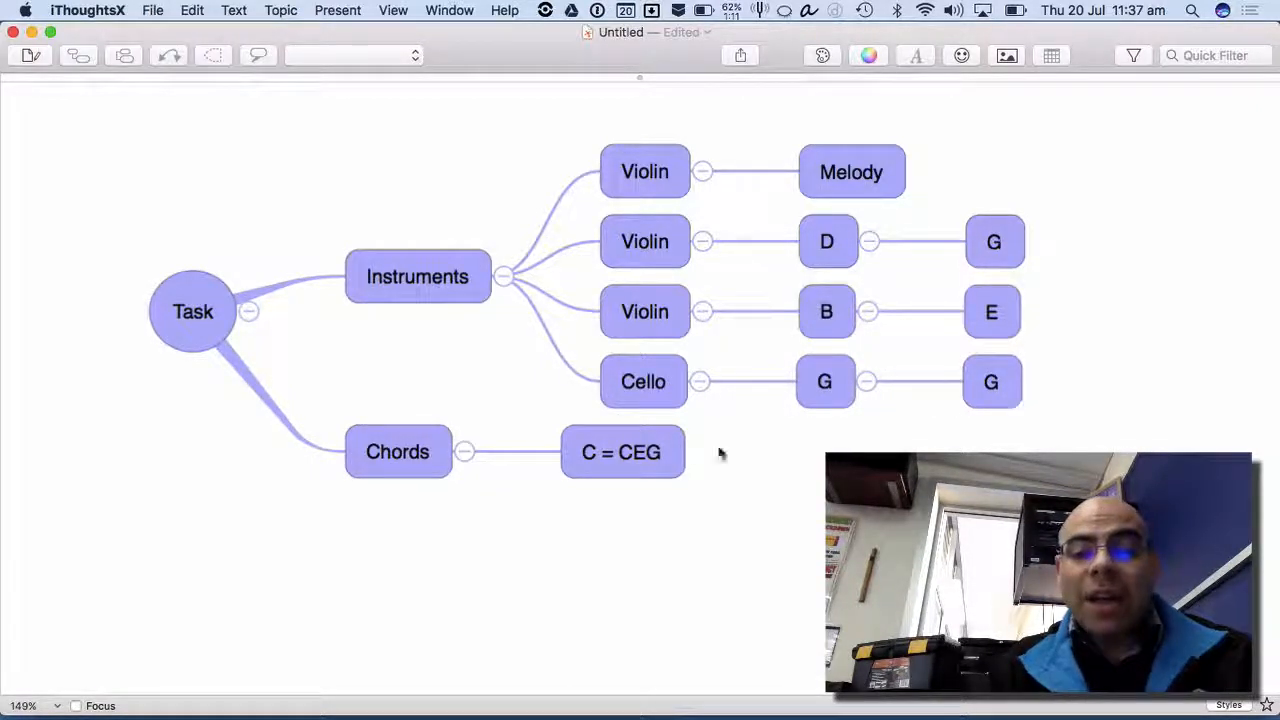
- Change the note following B on the third Violin's branch to C
click(843, 320)
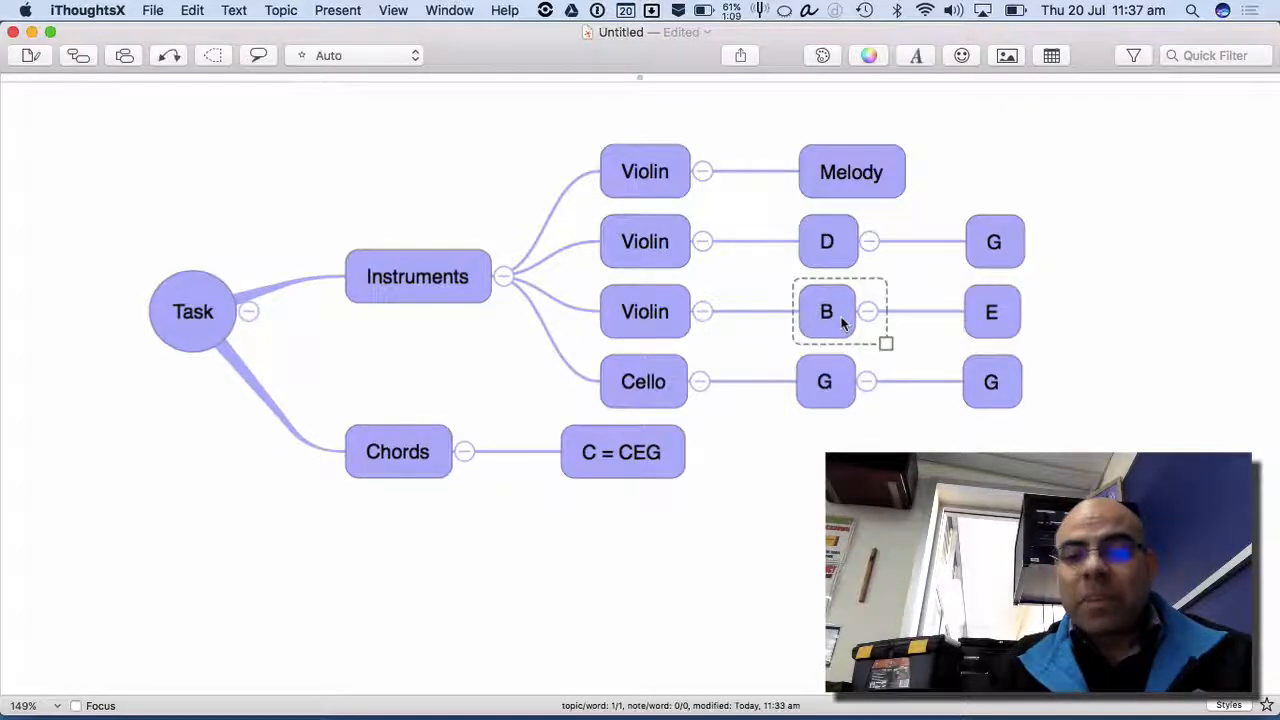
double_click(987, 320)
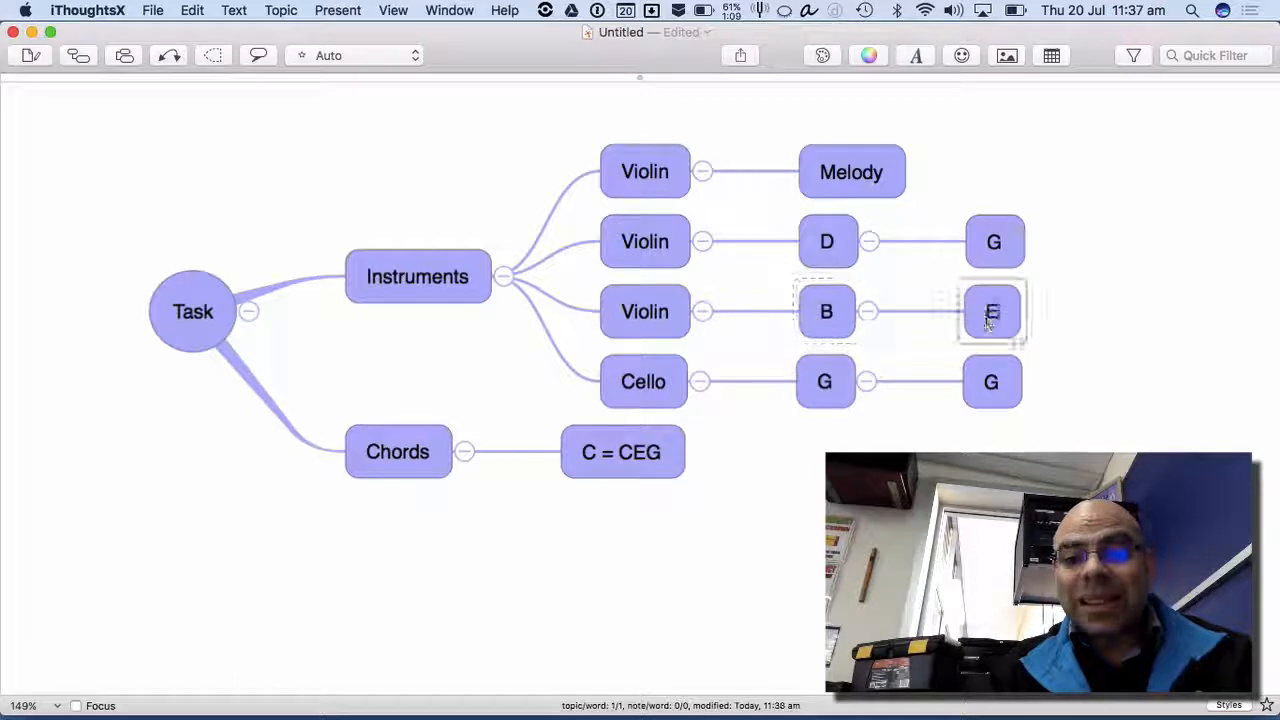
key(BackSpace)
text(C)
key(Return)
key(Escape)
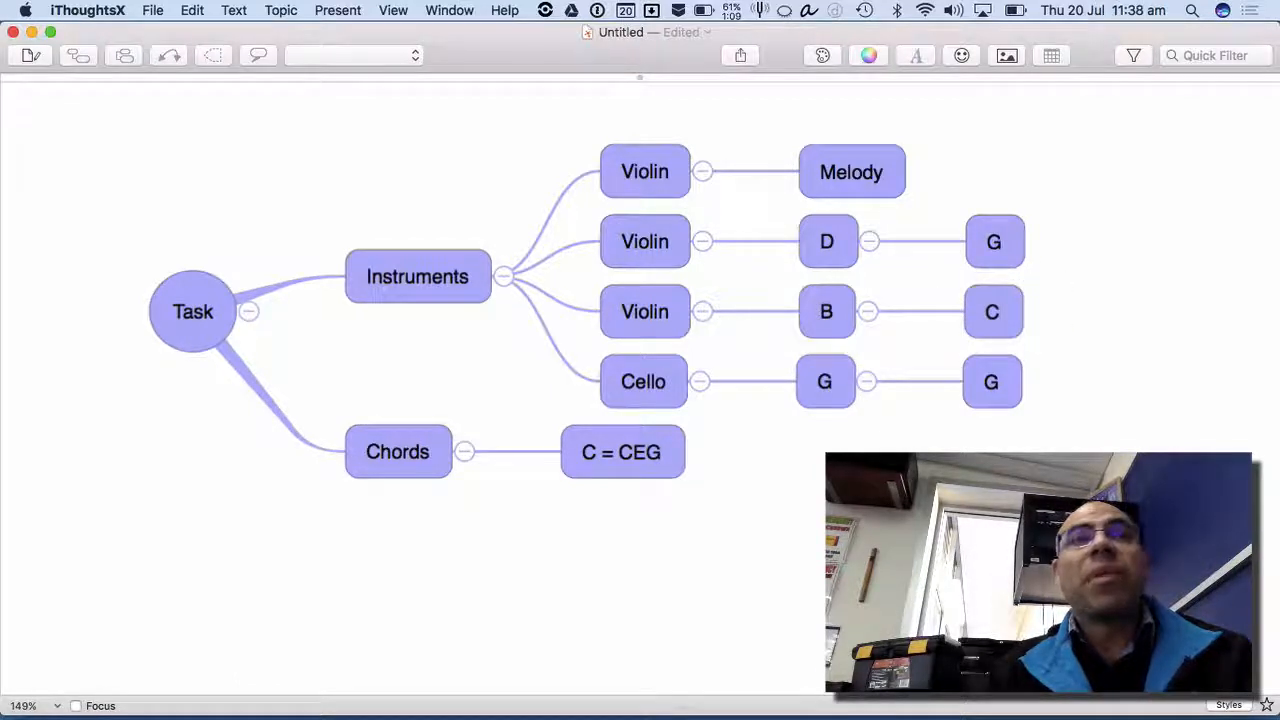
- Change the note following D on the second Violin's branch to E
click(845, 244)
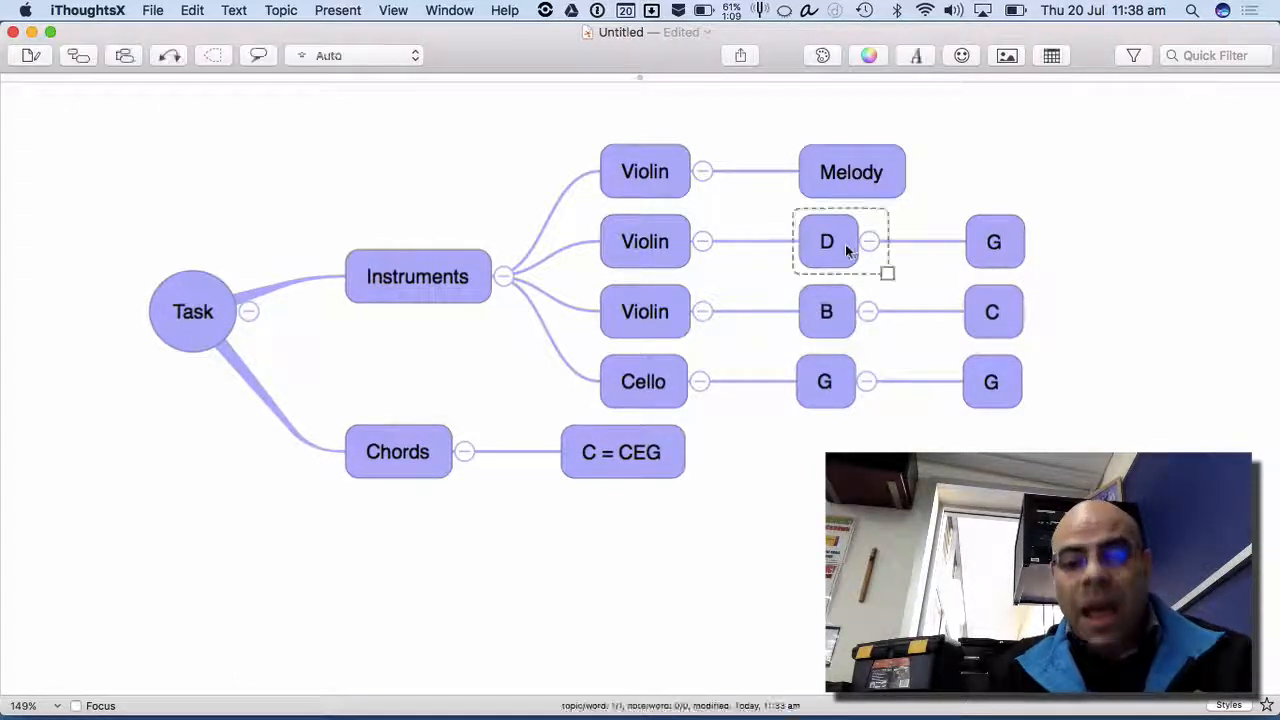
double_click(992, 247)
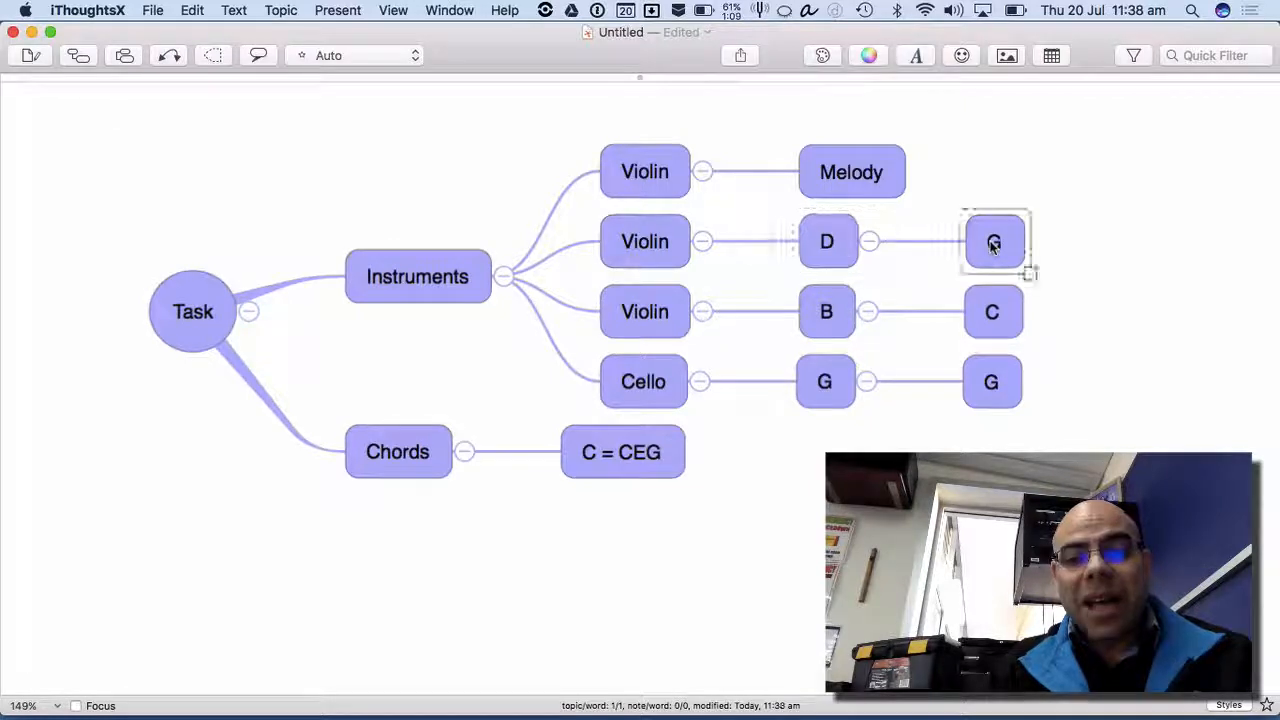
key(BackSpace)
text(E)
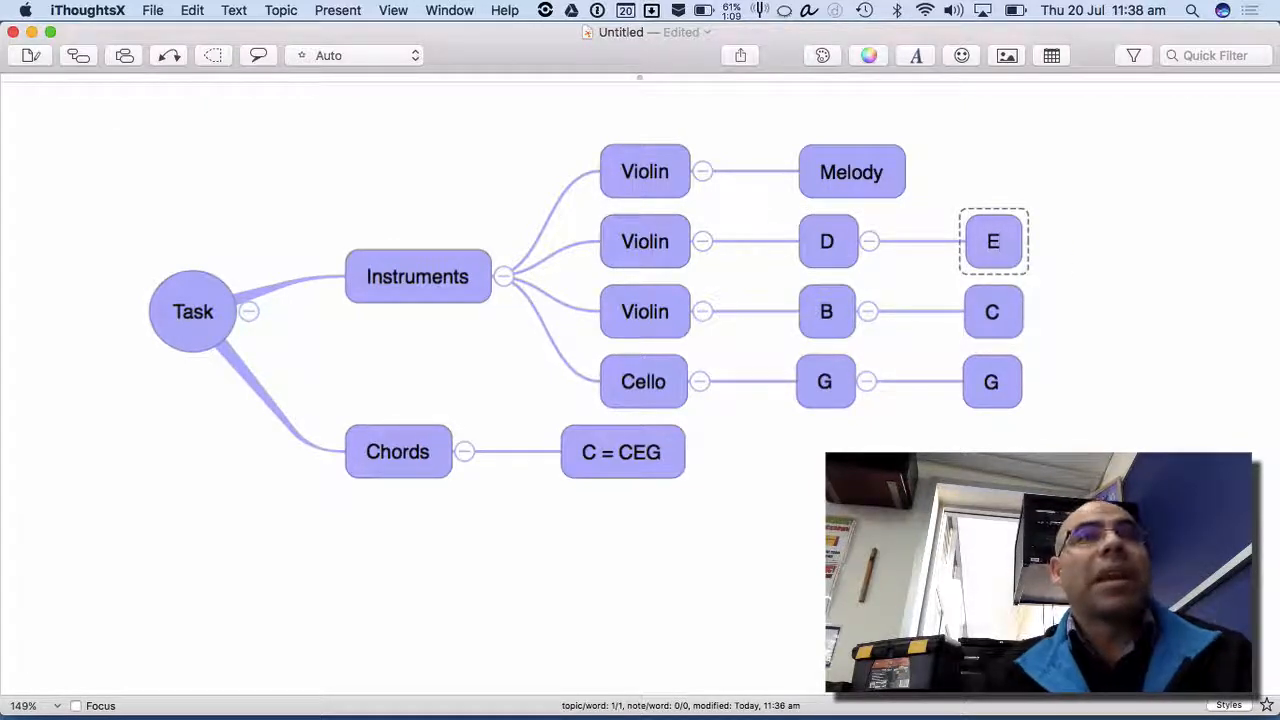
click(944, 416)
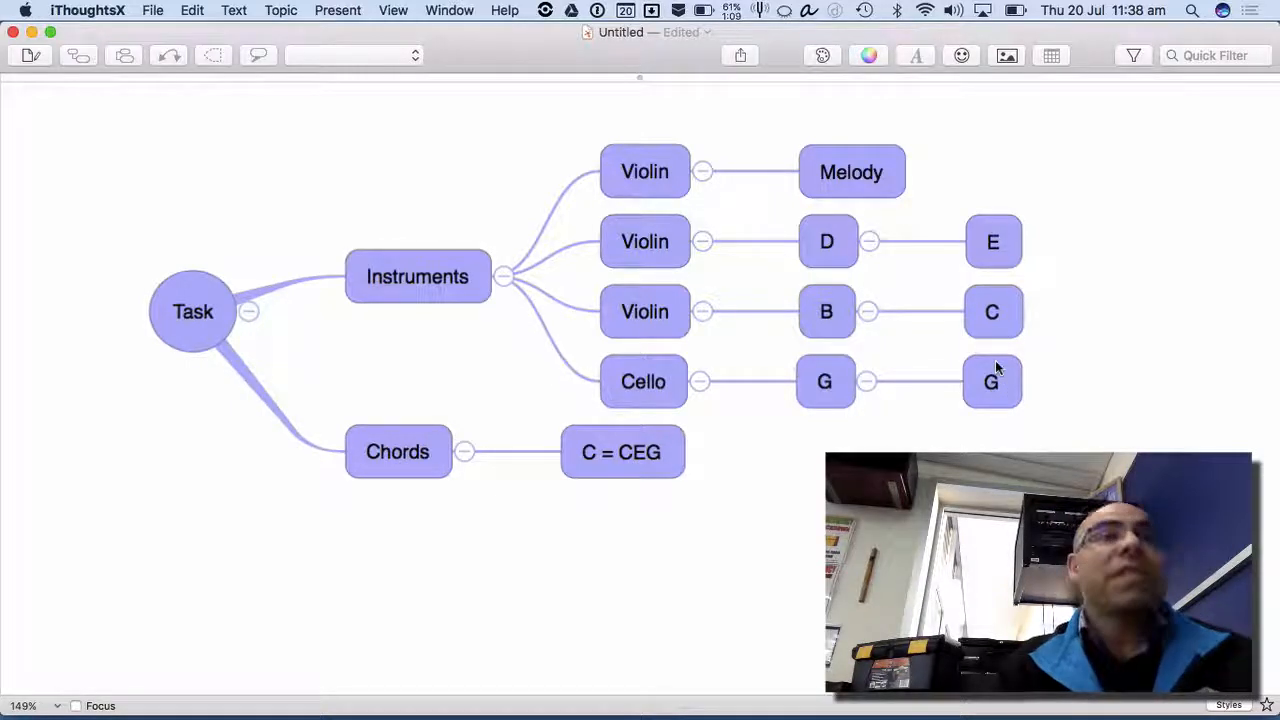
- Return to the Noteflight score in Chrome and lower the Cello's bar 3 note to G
key(ctrl+Left)
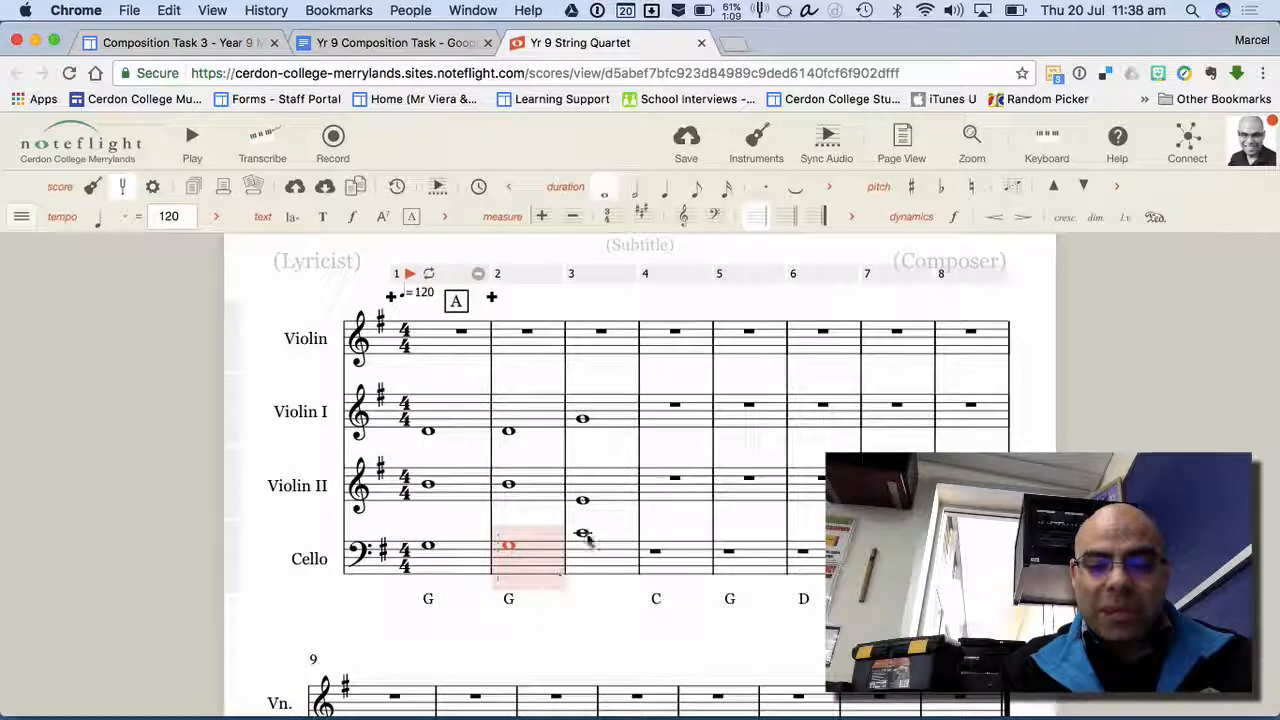
click(587, 535)
key(Down)
key(Down)
key(Down)
key(Down)
key(Up)
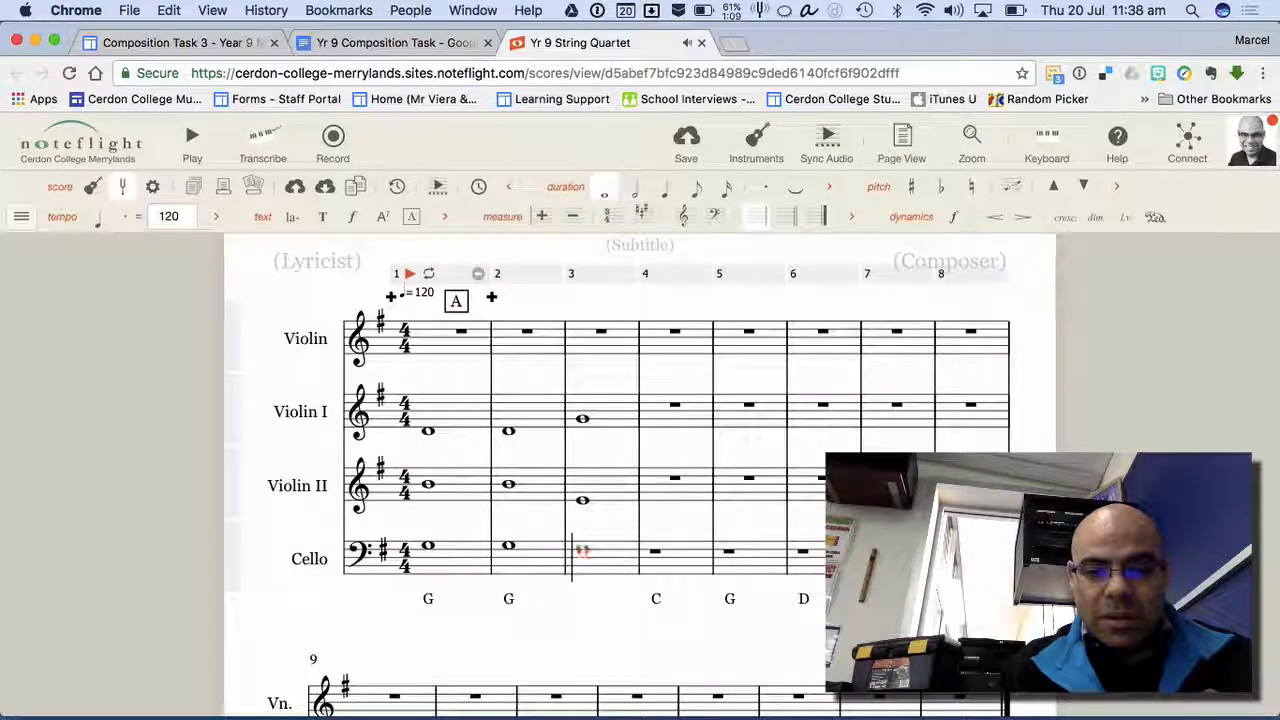
- Raise the bar 3 note of Violin II to C and lower the bar 3 note of Violin I to E
click(583, 501)
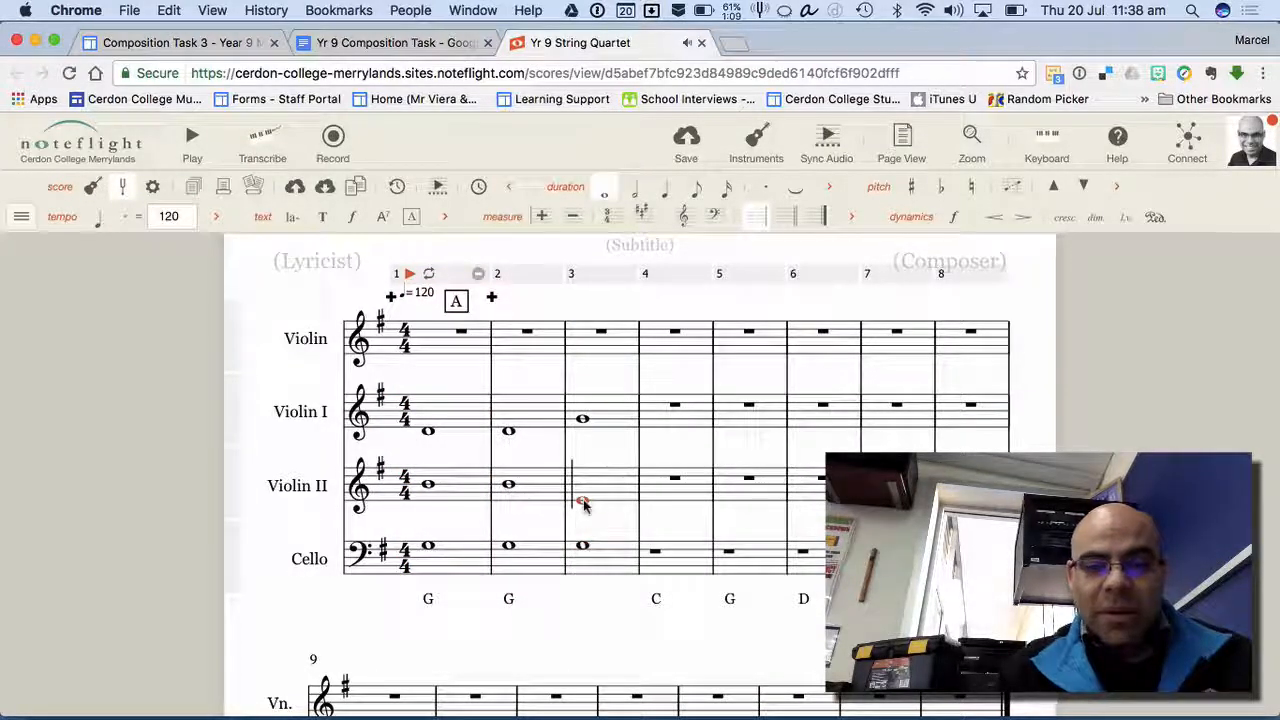
key(Up)
key(Up)
key(Up)
key(Up)
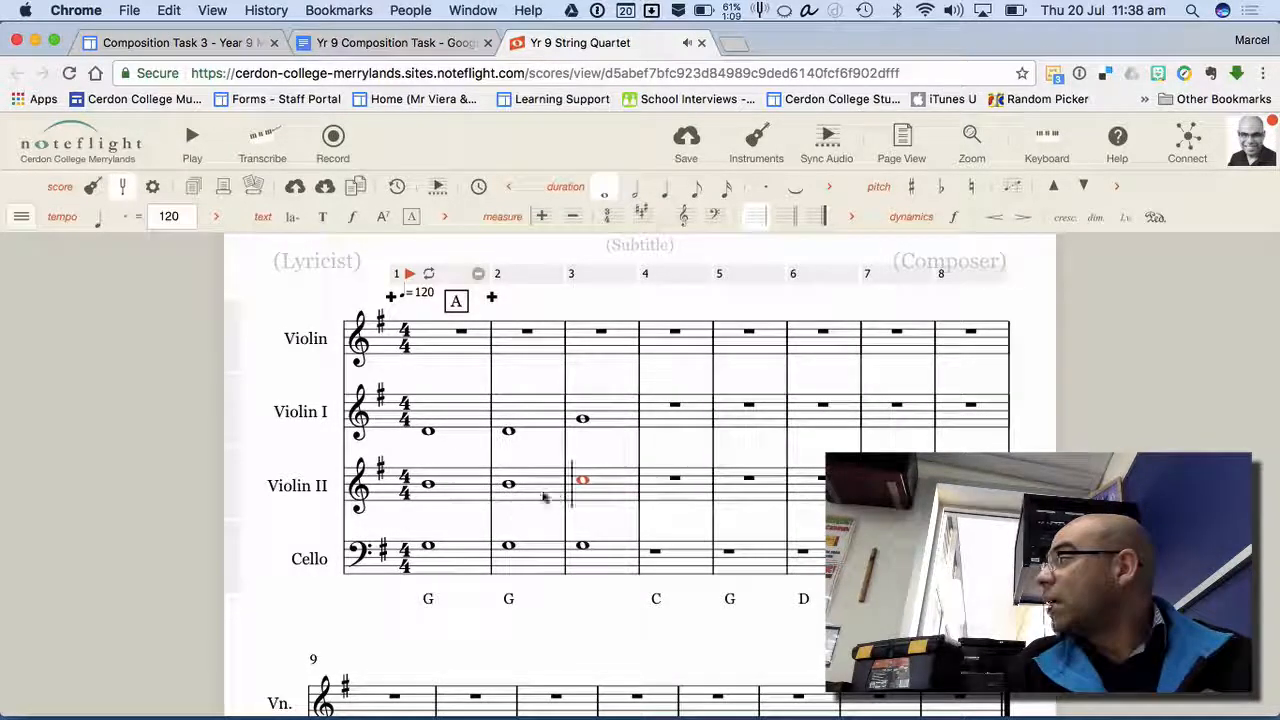
click(508, 431)
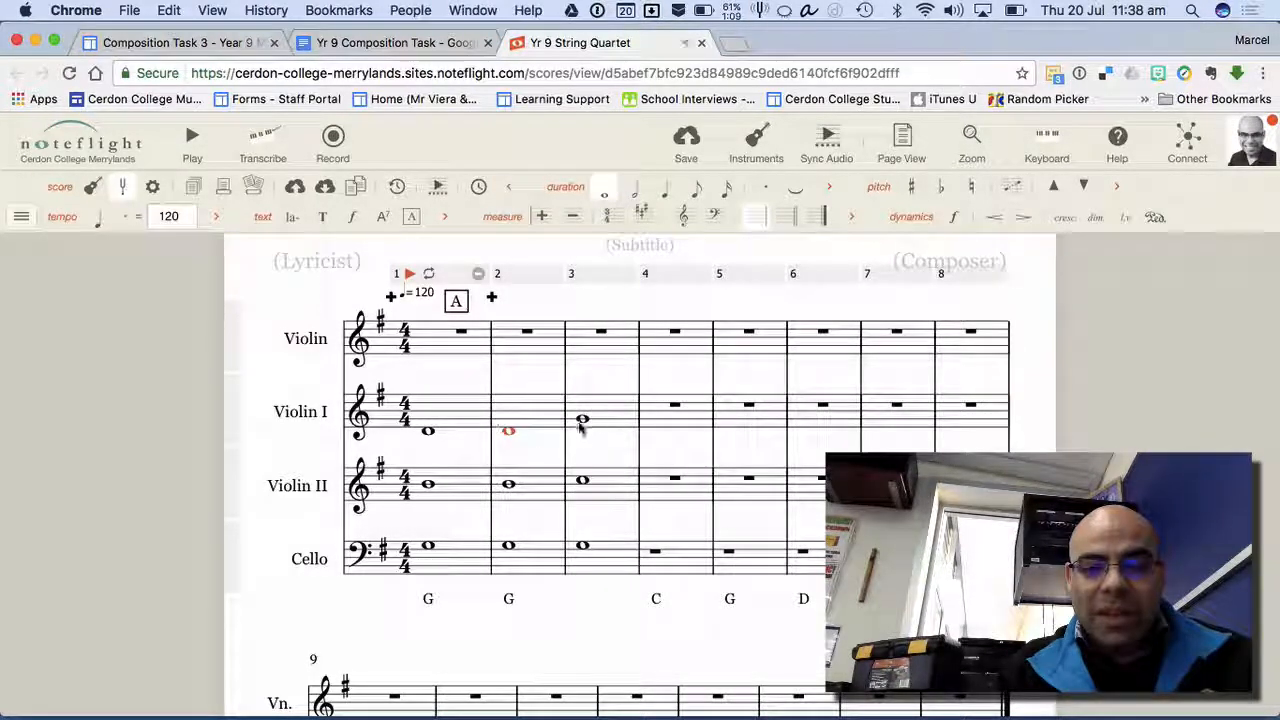
click(582, 422)
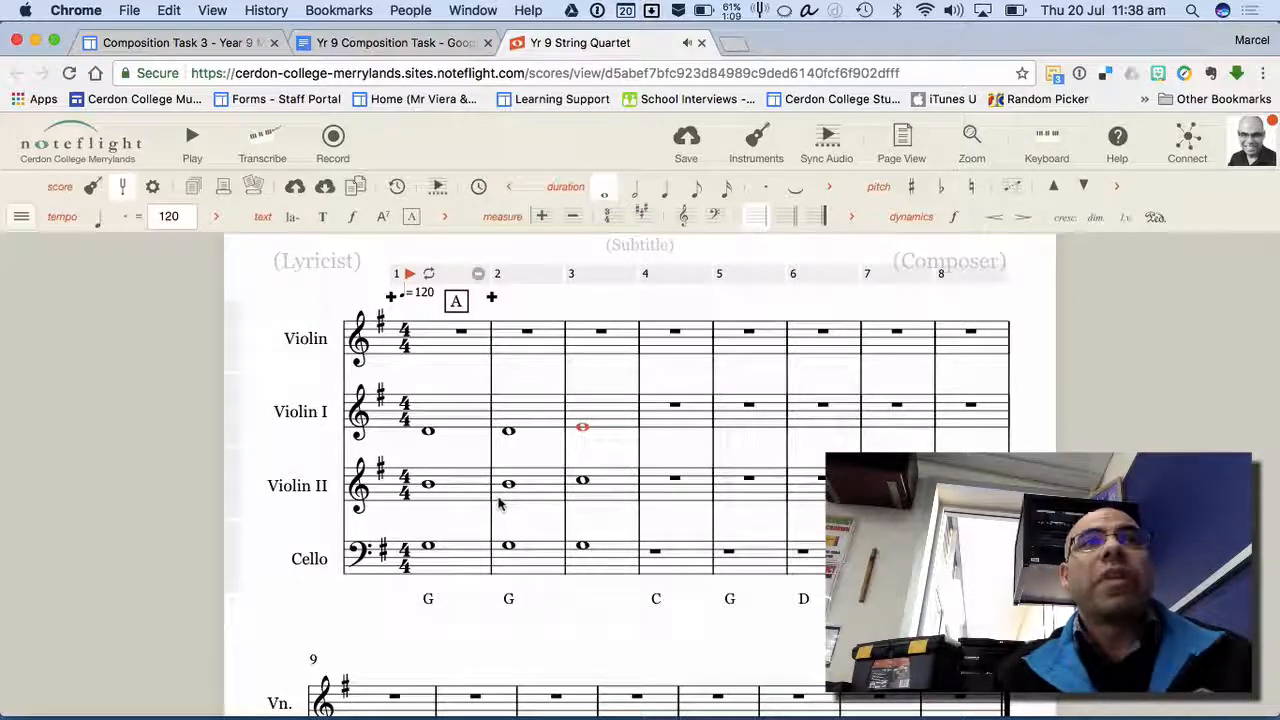
- Play the score from bar 1 to hear the revised bar 3 chord, and stop playback
click(410, 275)
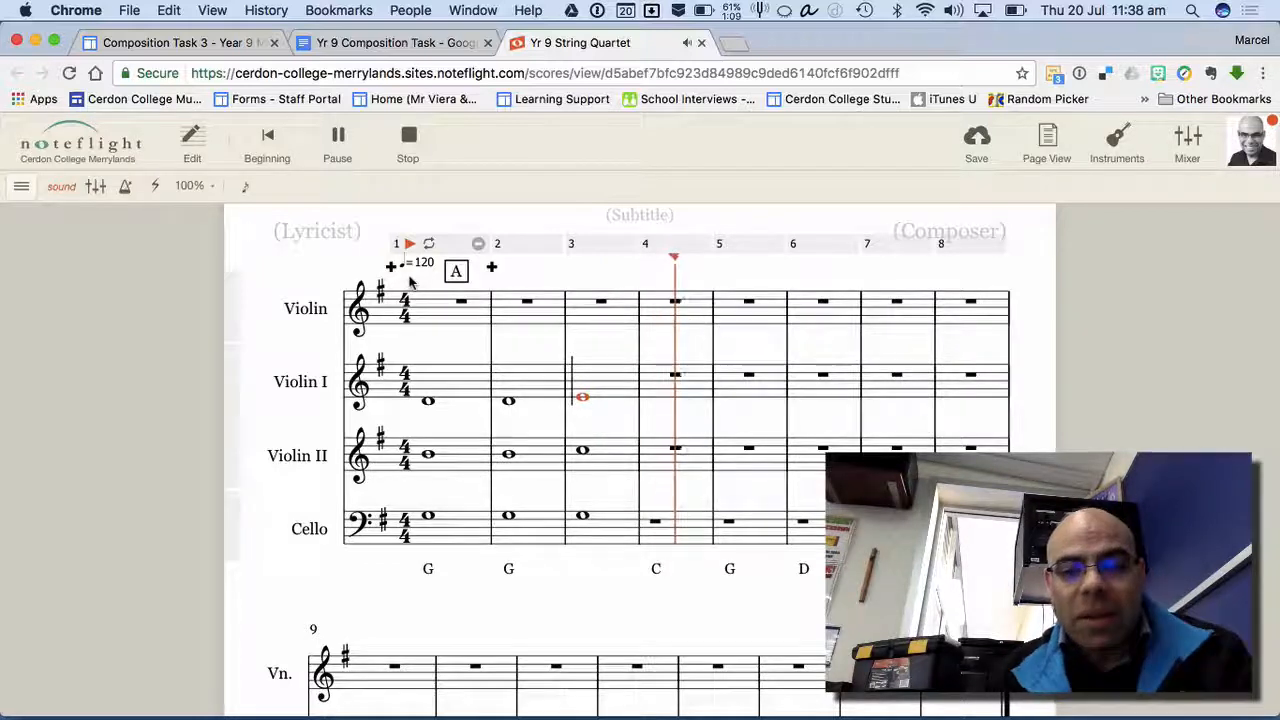
key(space)
key(space)
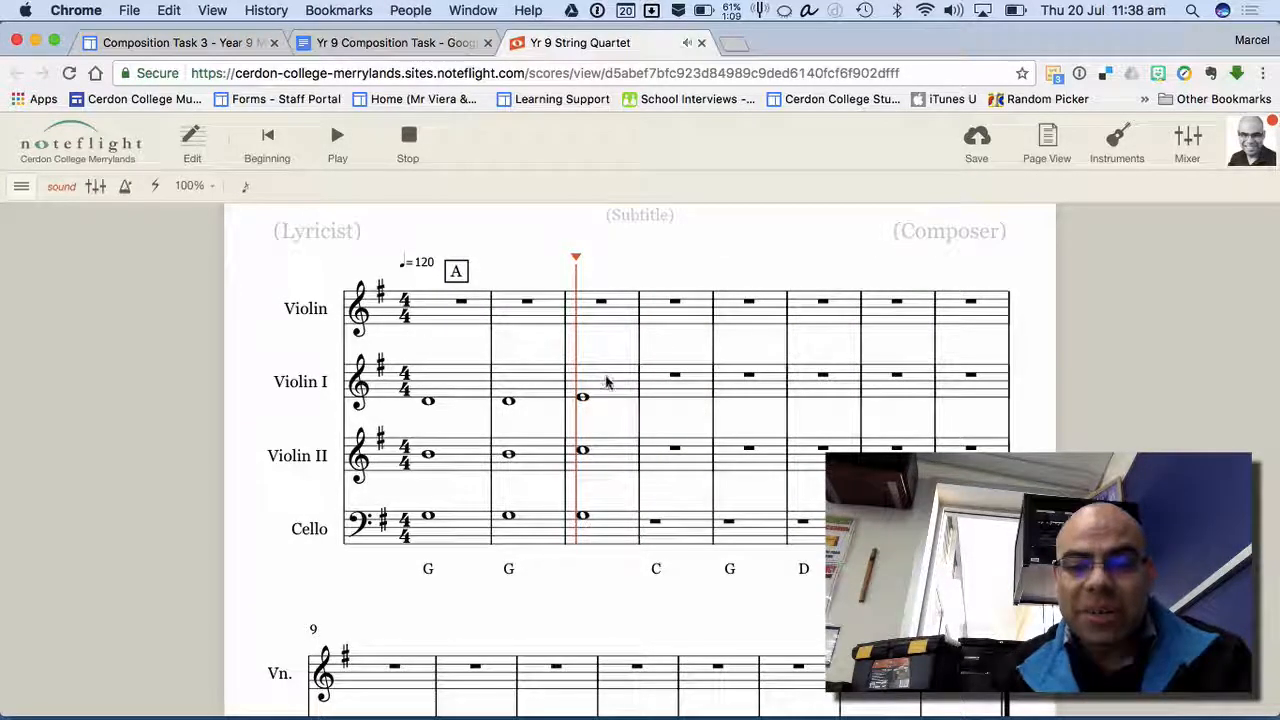
click(415, 136)
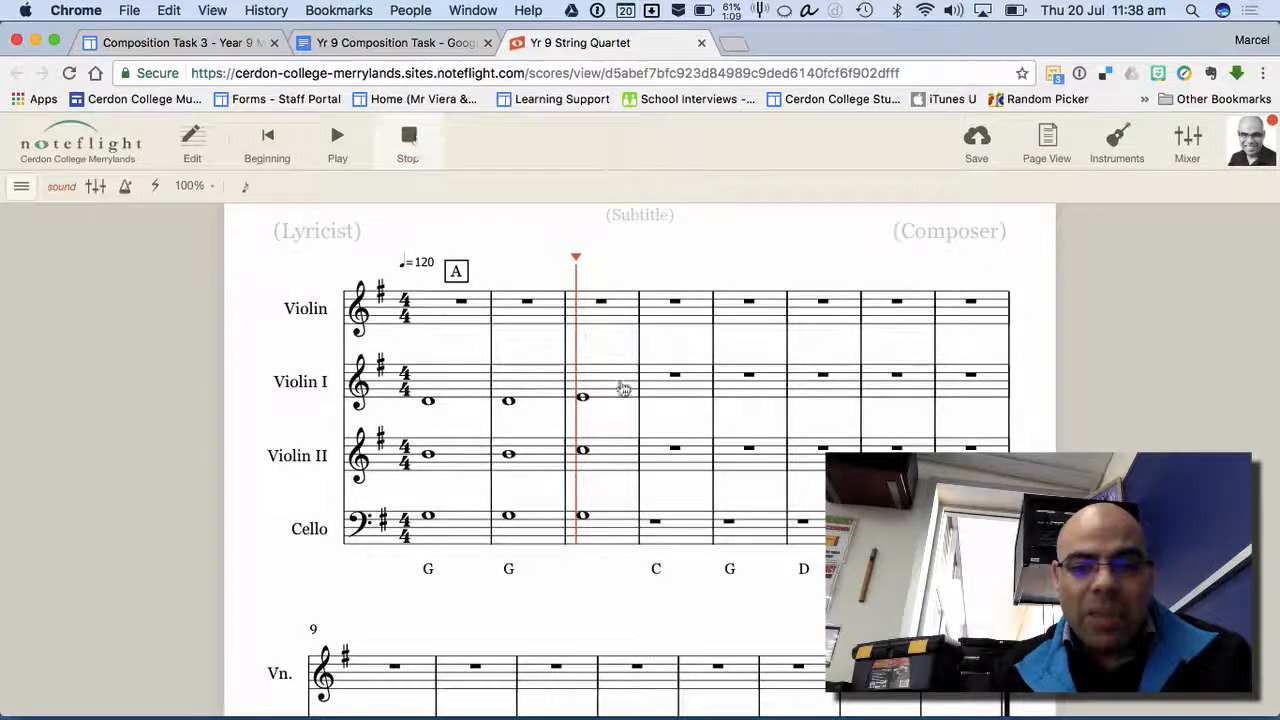
- Copy the bar 3 chord of Violin I, Violin II and Cello into bar 4 and clear the selection
drag(608, 405, 613, 566)
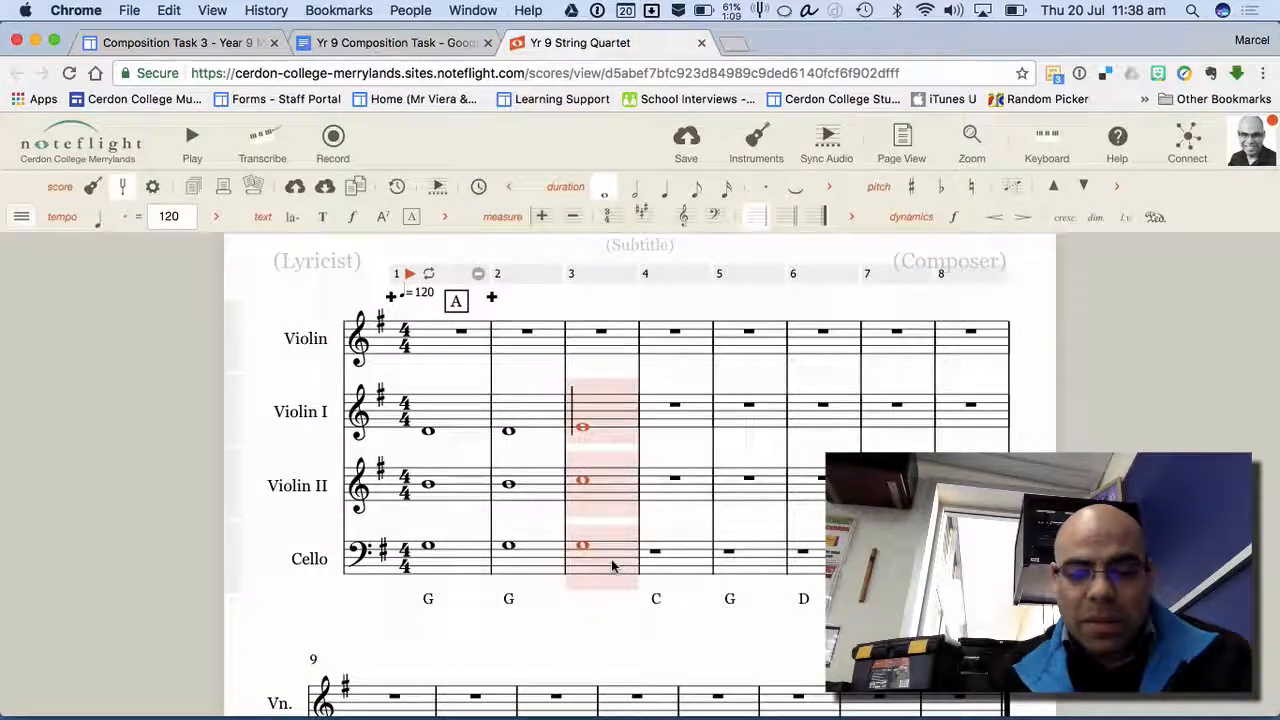
click(668, 545)
shift+click(675, 482)
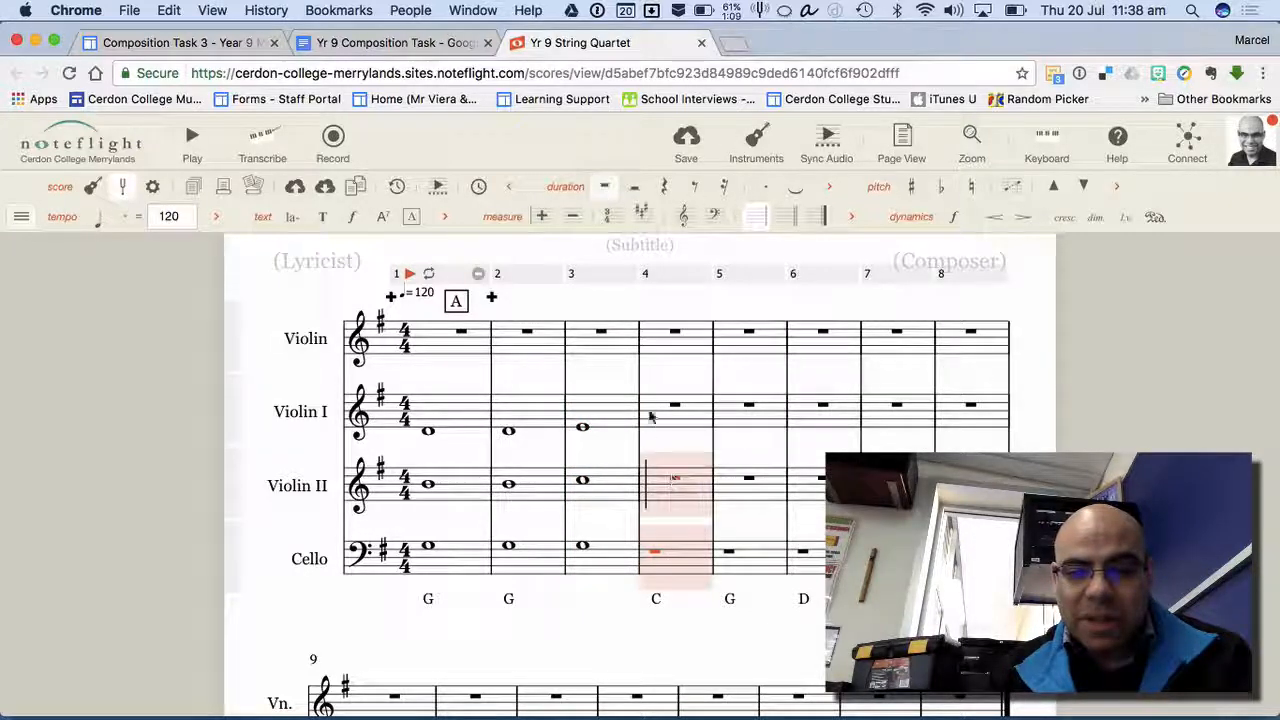
shift+click(651, 410)
key(ctrl+v)
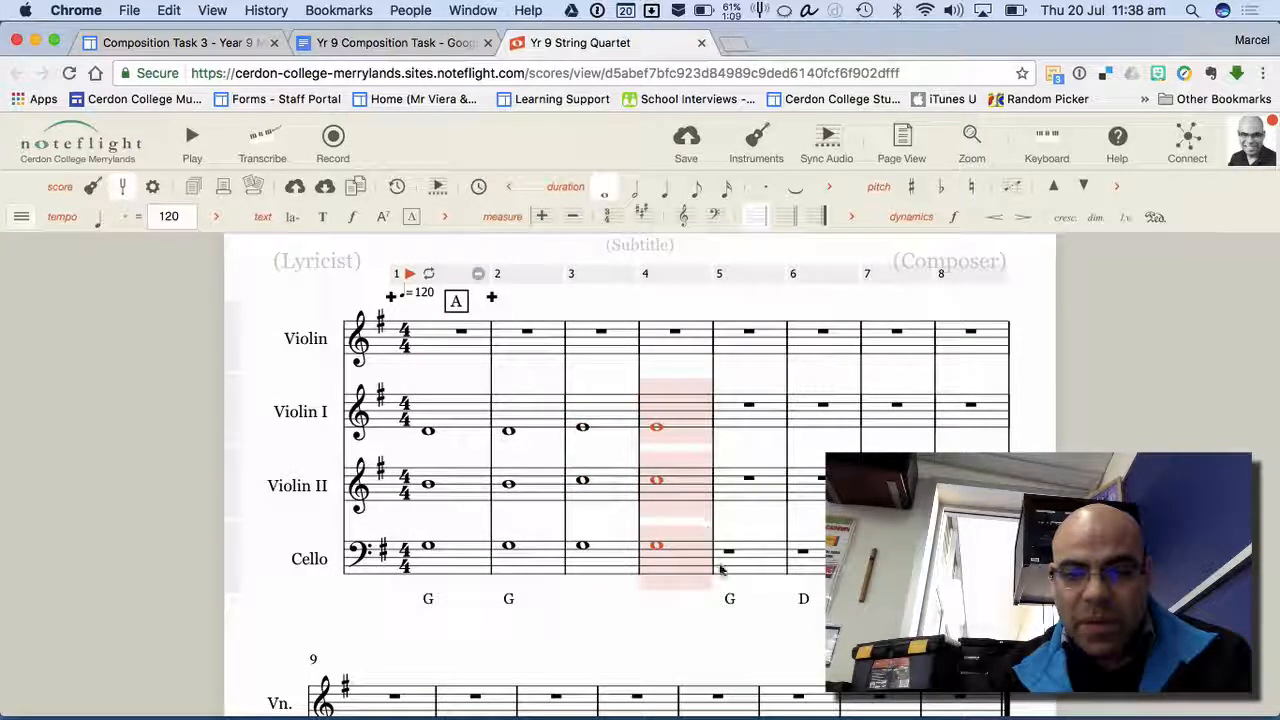
click(761, 660)
click(742, 605)
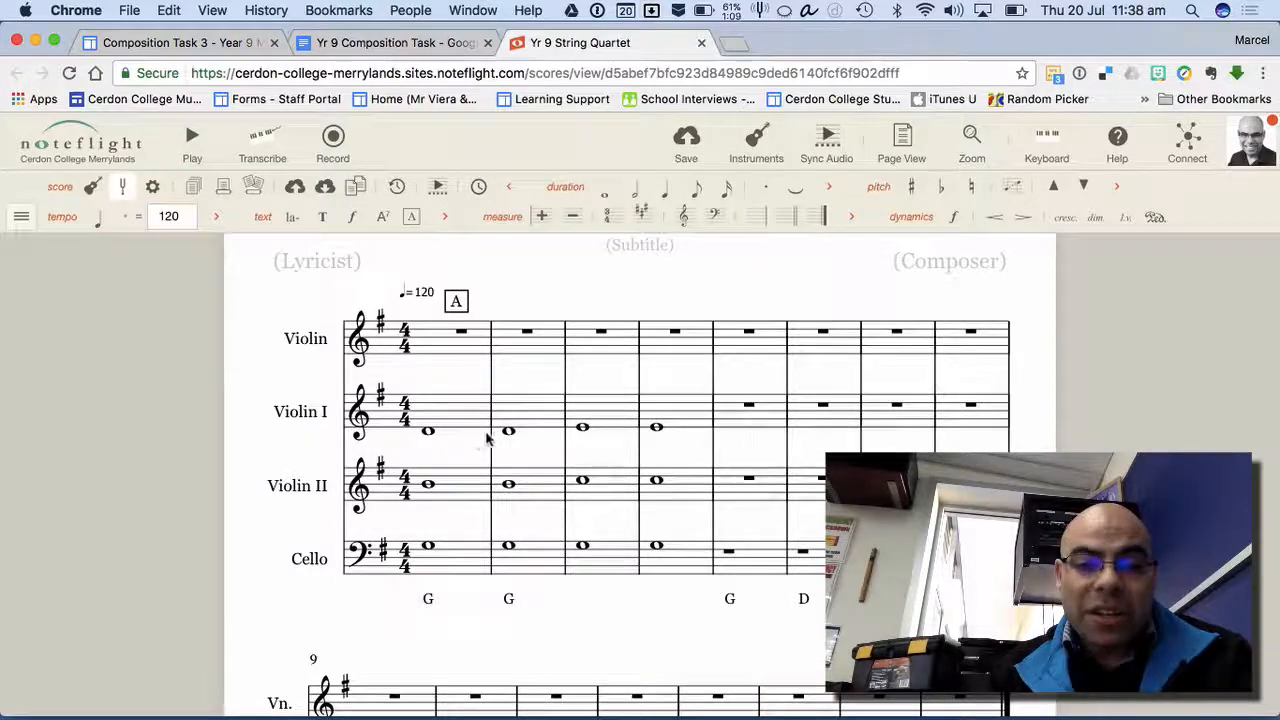
- Copy the bar 1 G chord of Violin I, Violin II and Cello into bar 5
click(472, 422)
shift+click(467, 486)
shift+click(465, 553)
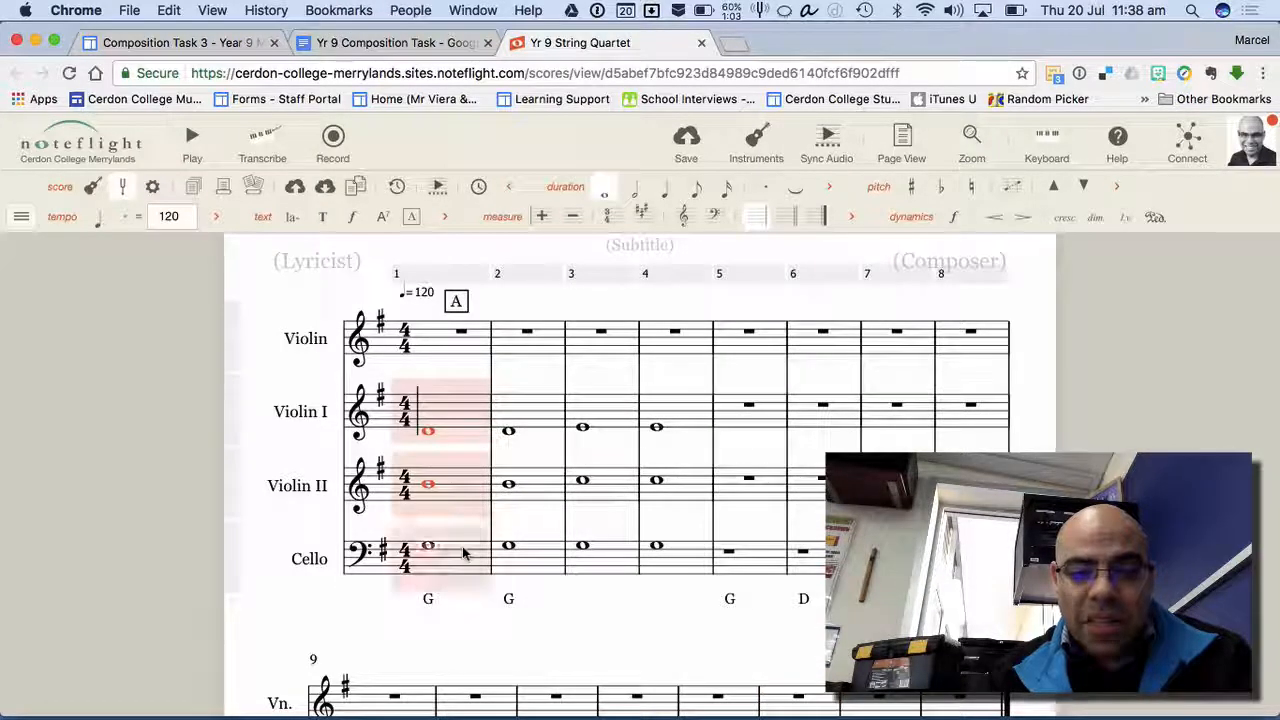
click(742, 567)
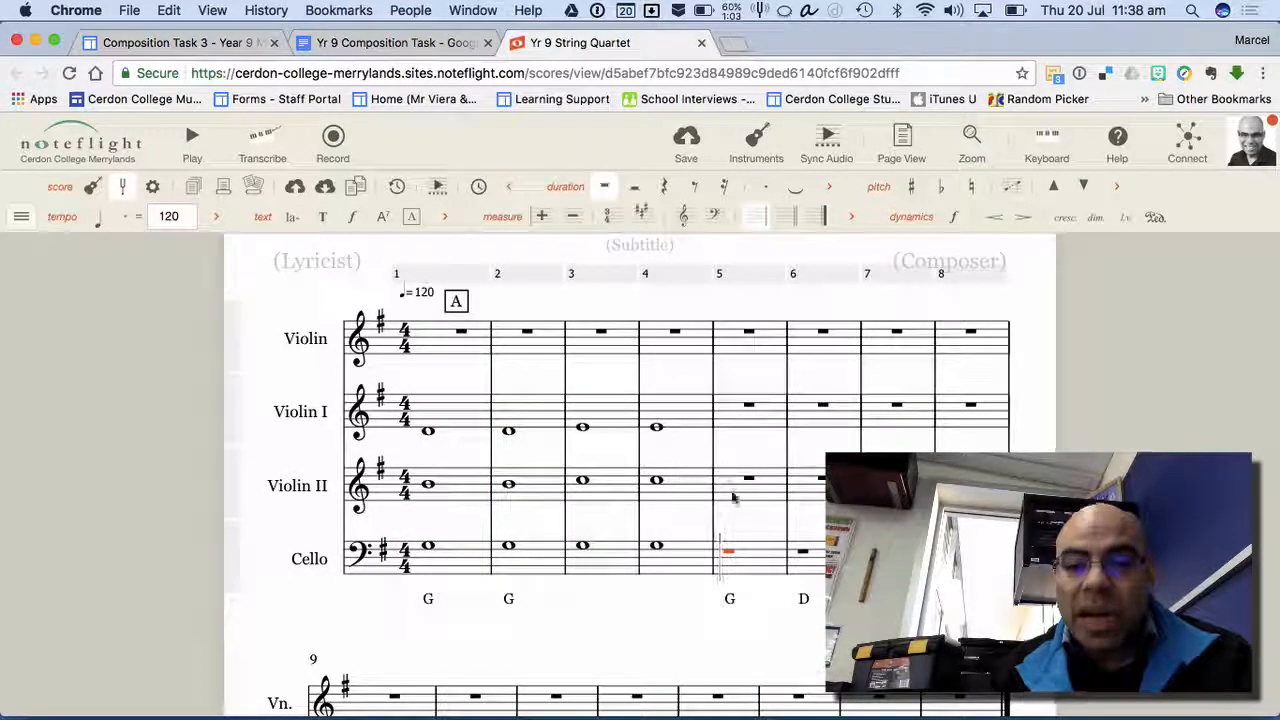
click(728, 450)
shift+click(732, 488)
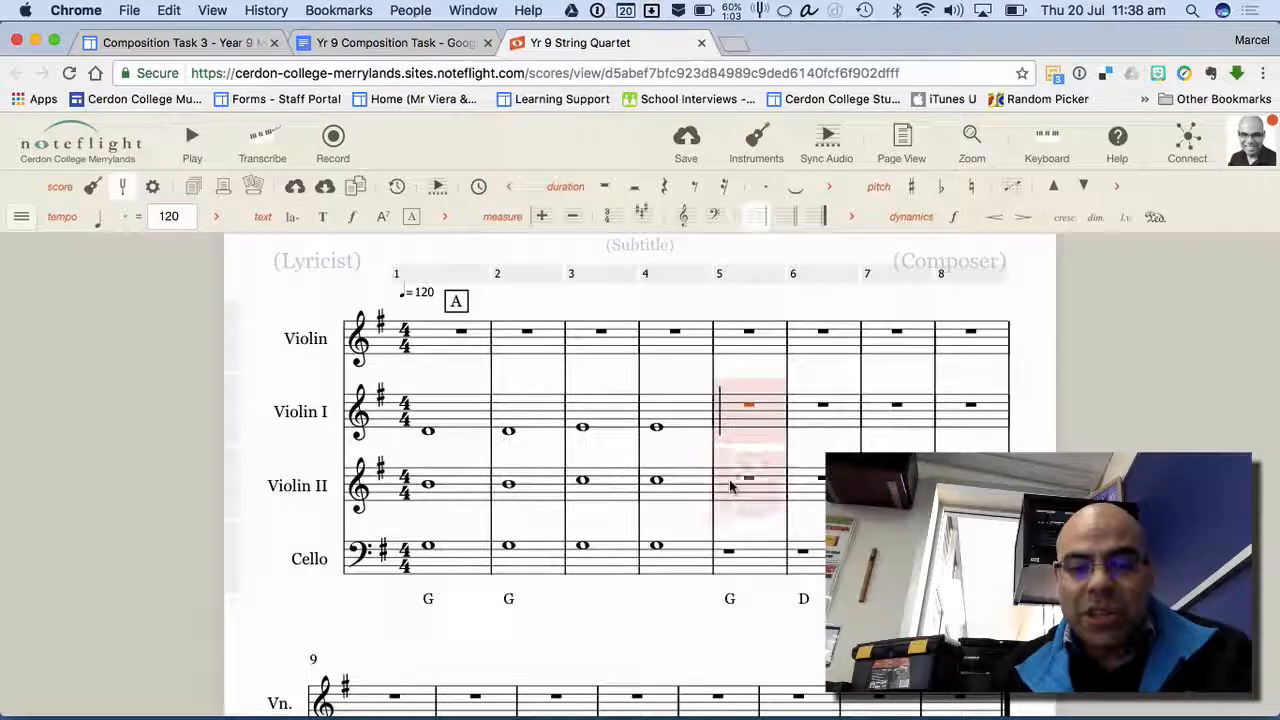
shift+click(765, 556)
key(super+v)
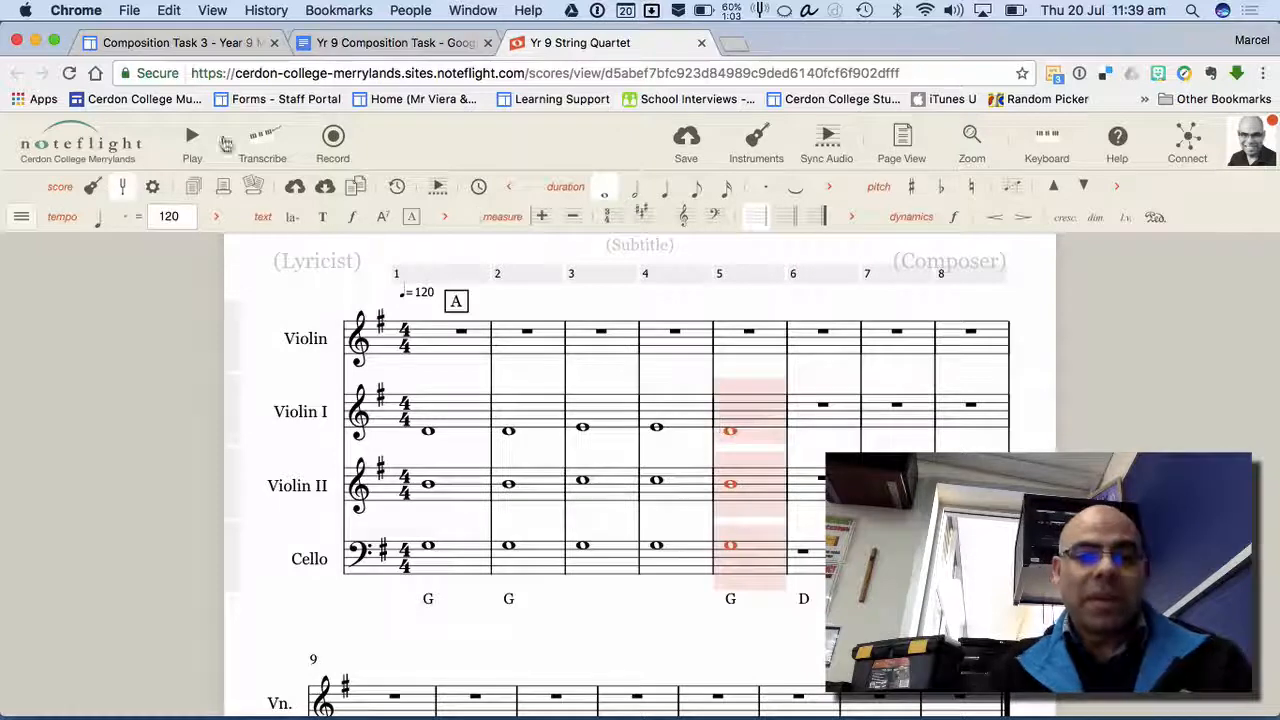
- Play the score from bar 1 through the bar 5 chord and halt playback
click(418, 280)
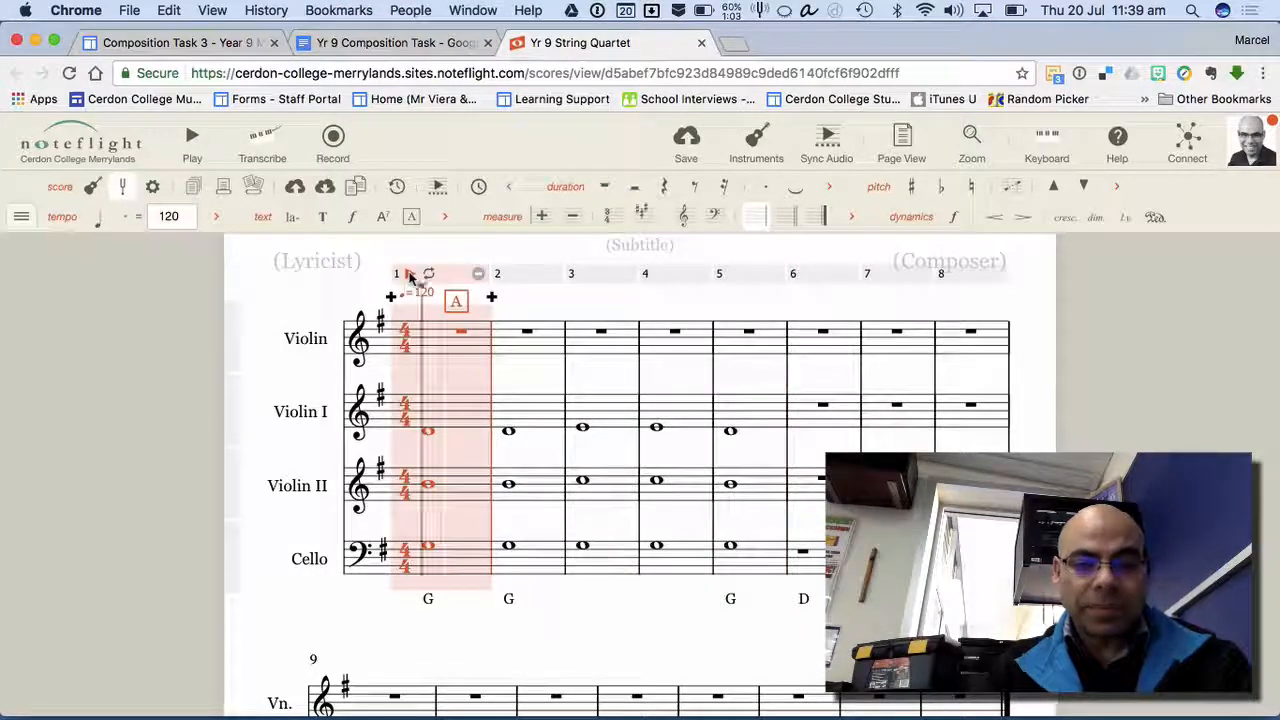
key(space)
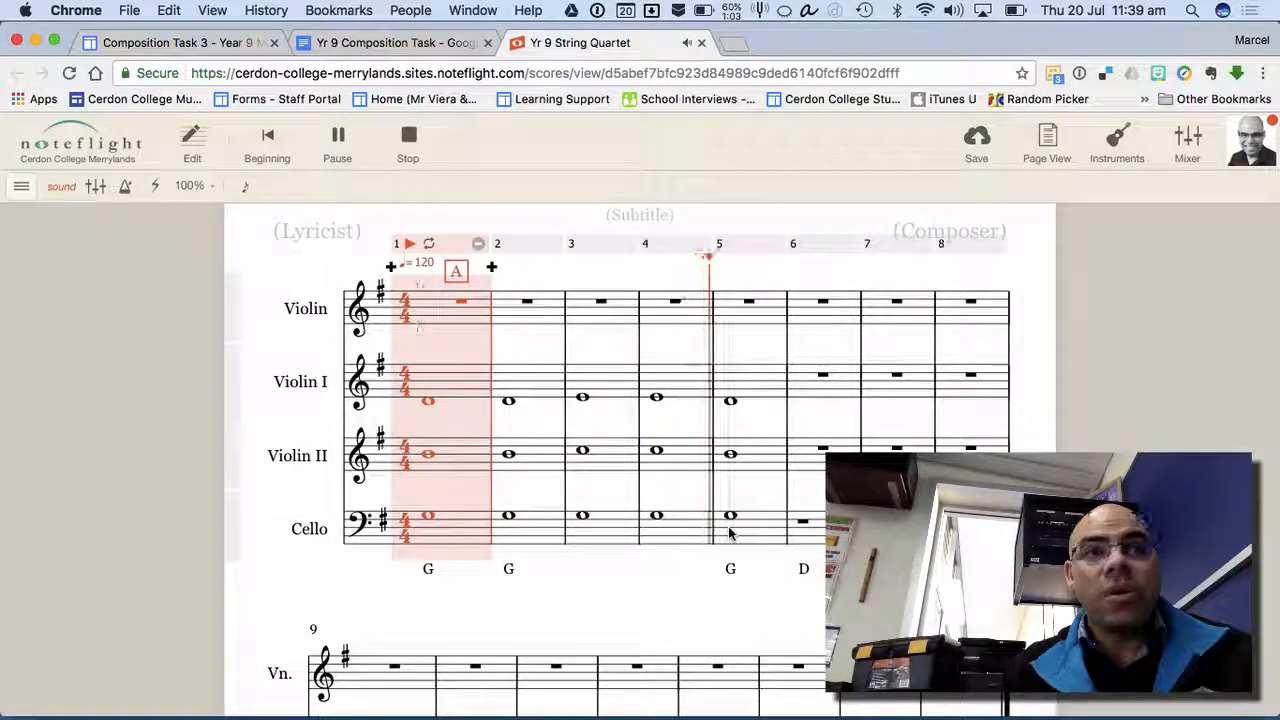
click(342, 138)
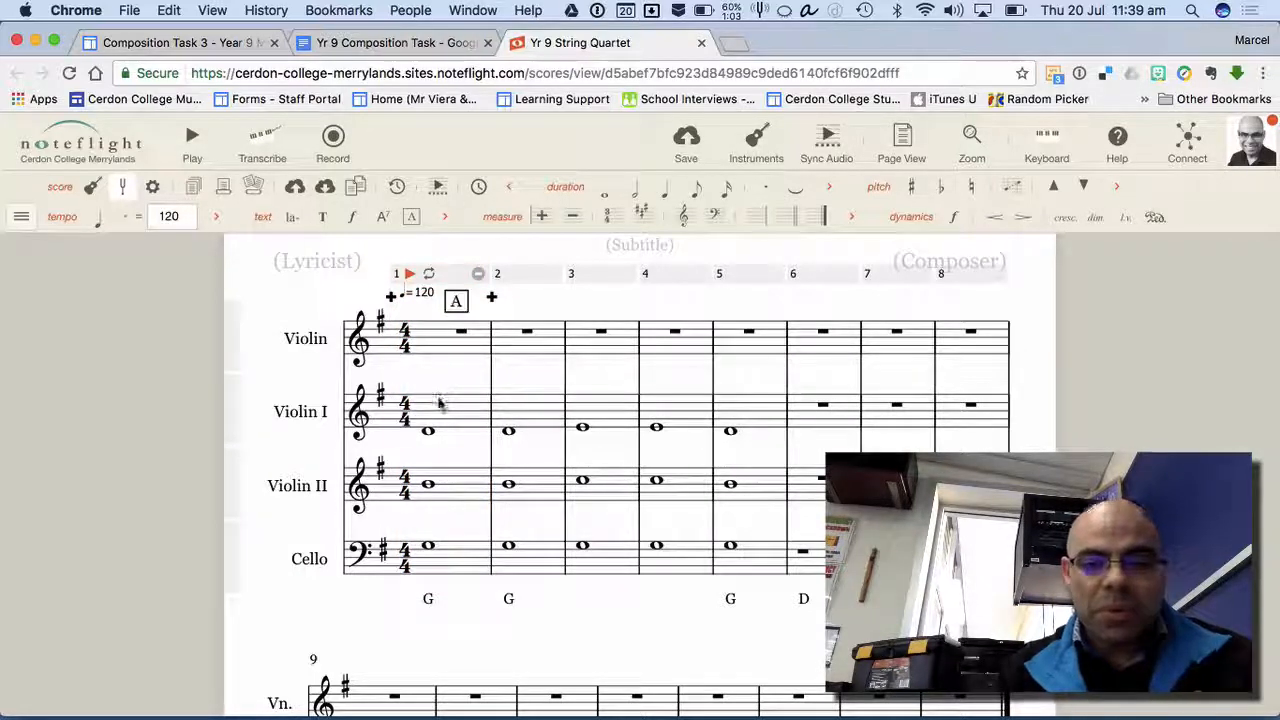
- Copy the bar 1 G chord of Violin I, Violin II and Cello into bars 7 and 8
drag(437, 400, 462, 572)
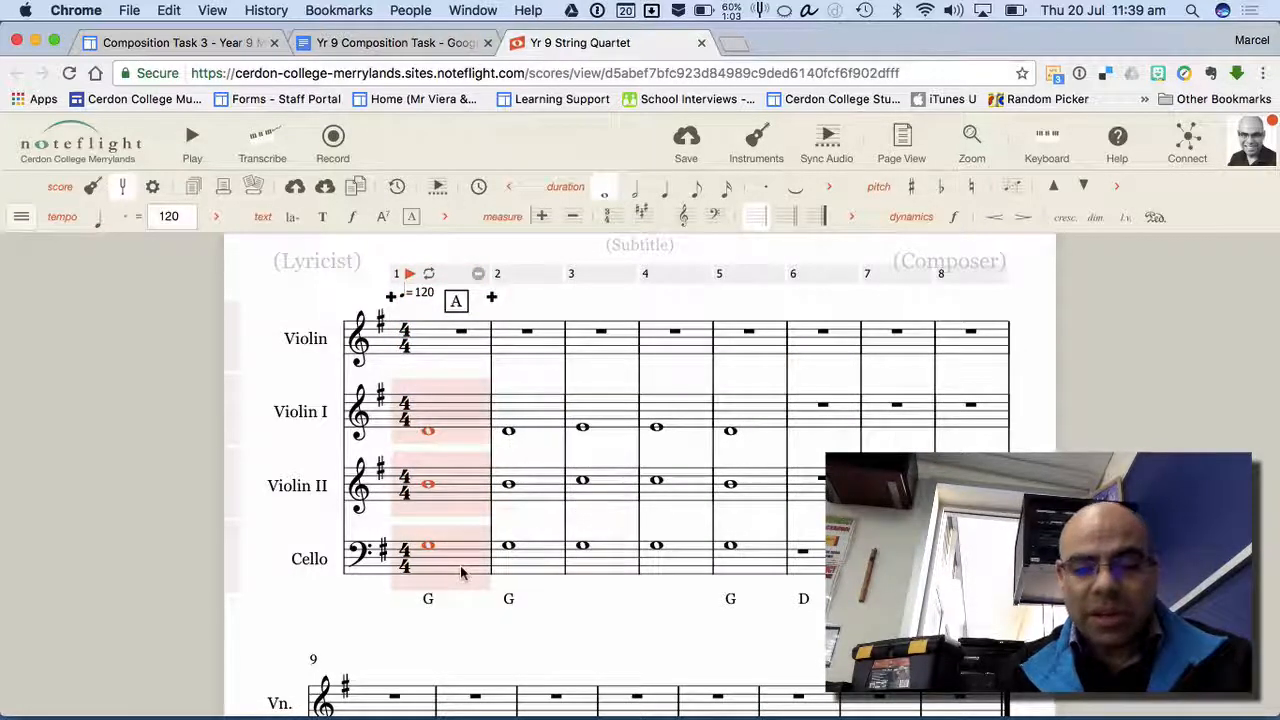
click(888, 408)
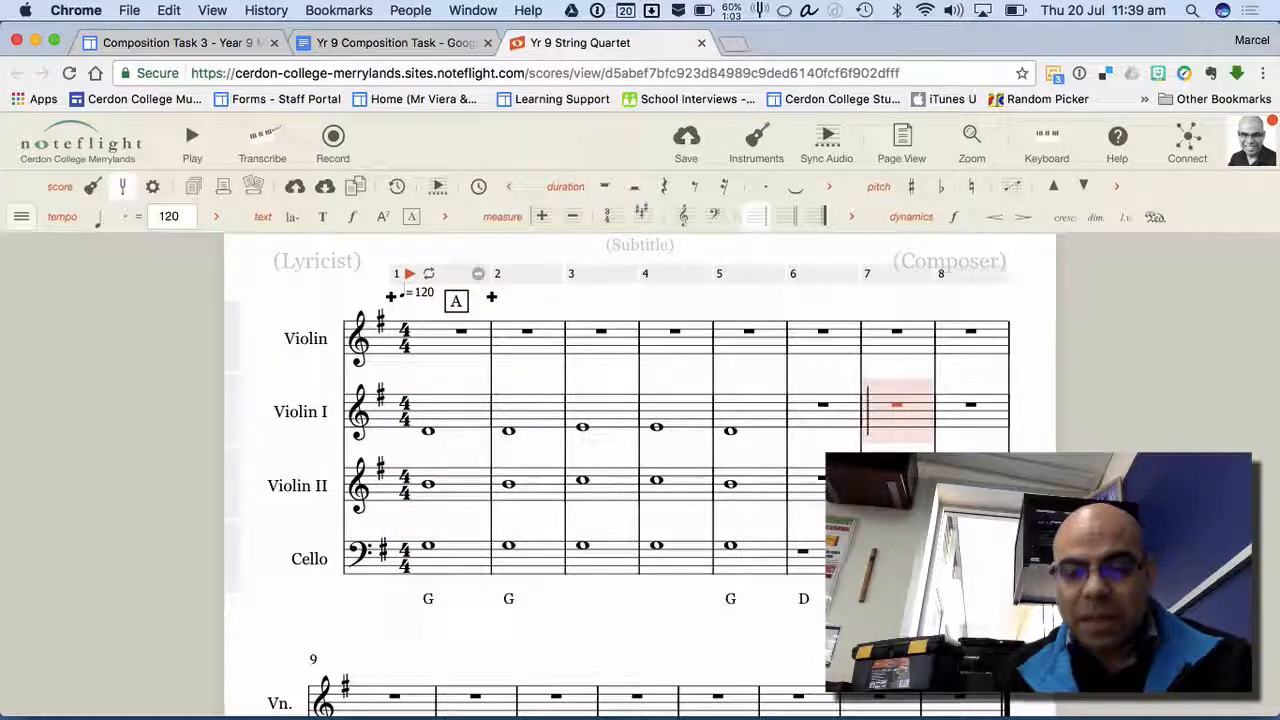
key(g)
click(995, 420)
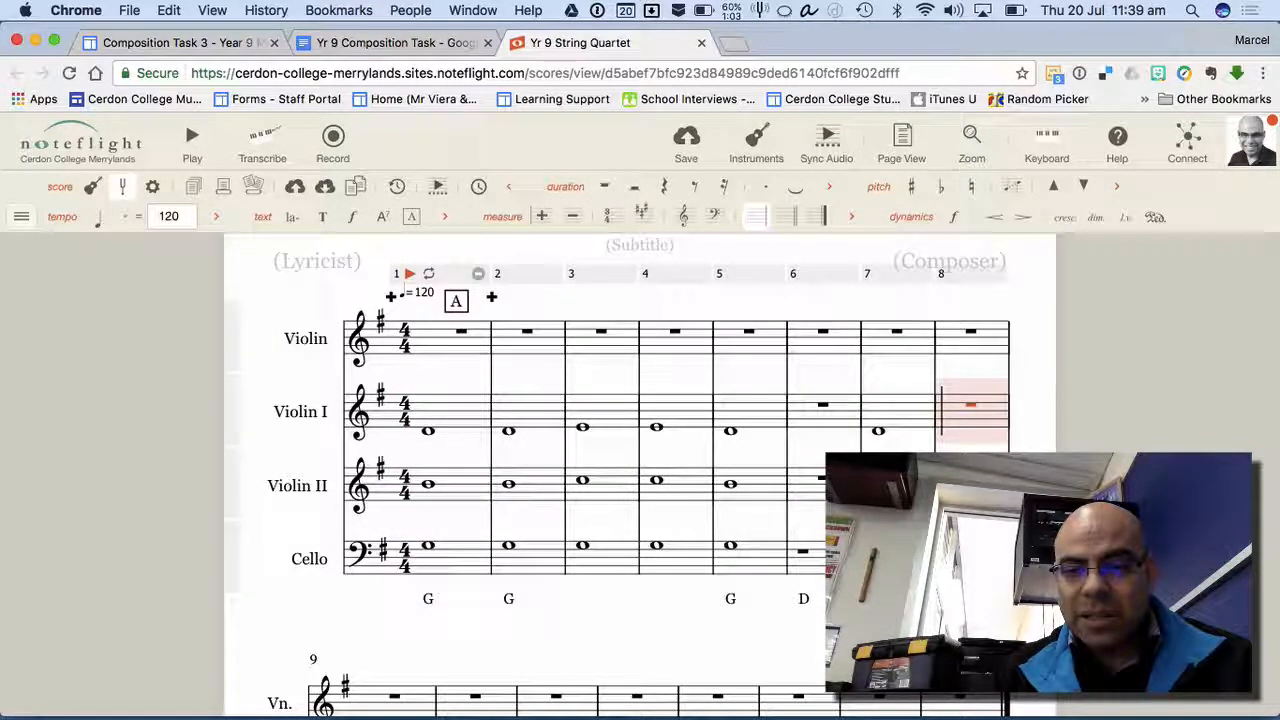
key(g)
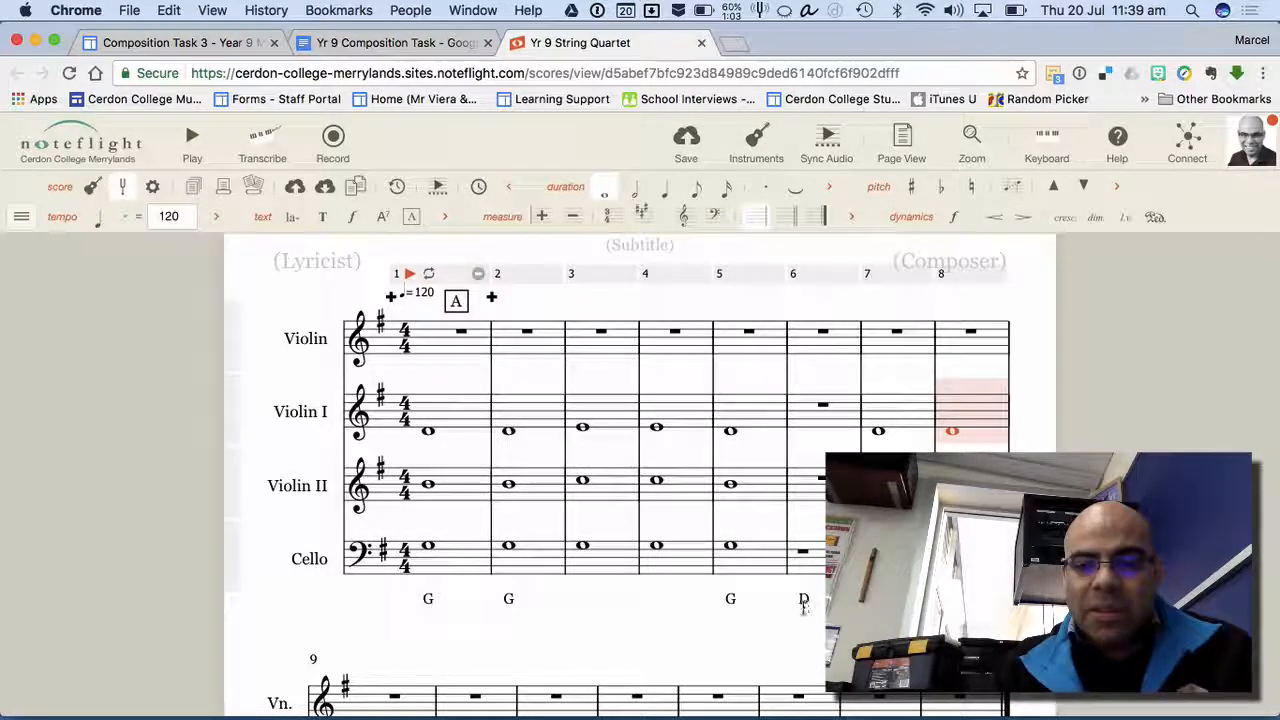
- Look up and highlight chord V's notes in the composition task document, check the mind map, and return to the string quartet score
key(Escape)
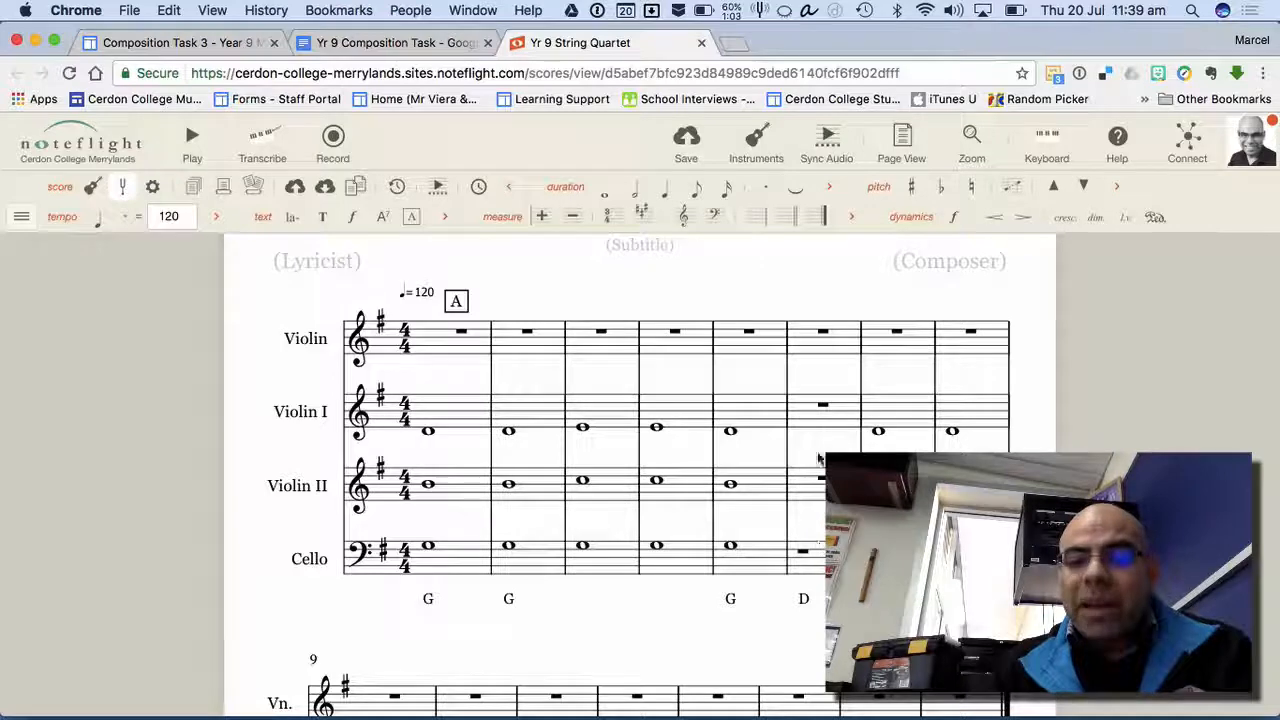
click(395, 42)
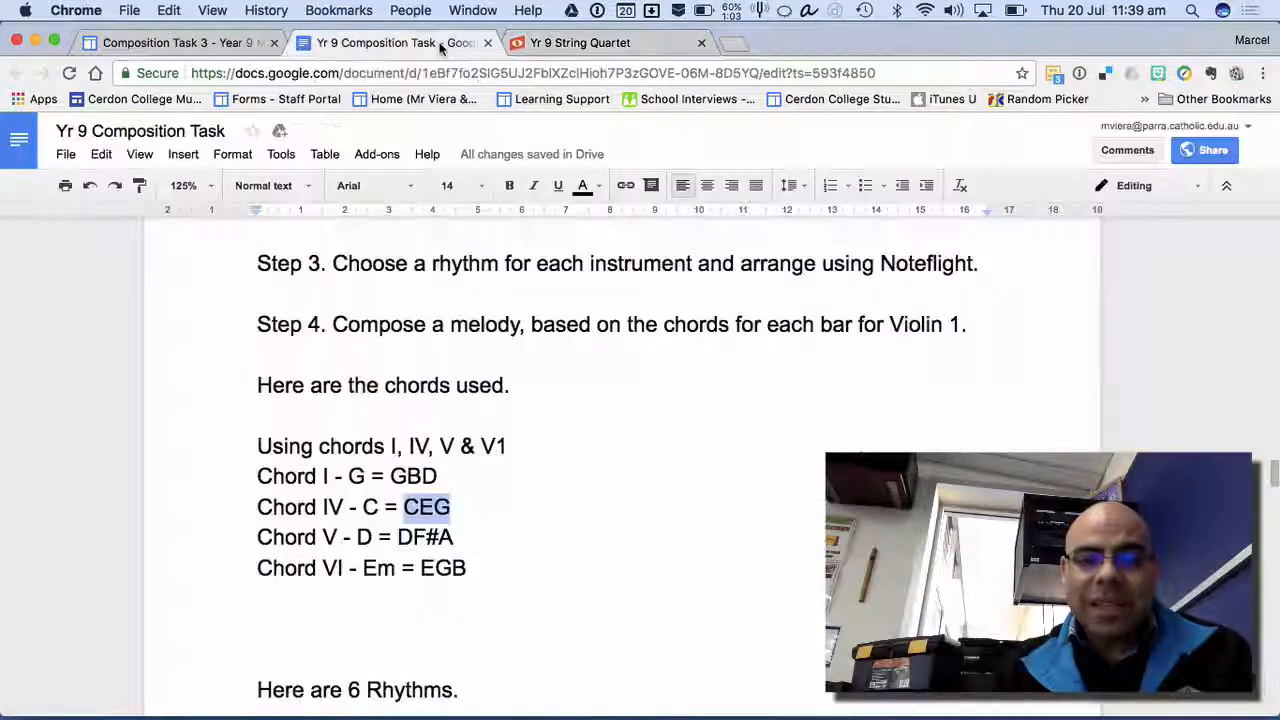
scroll(467, 343, down, 2)
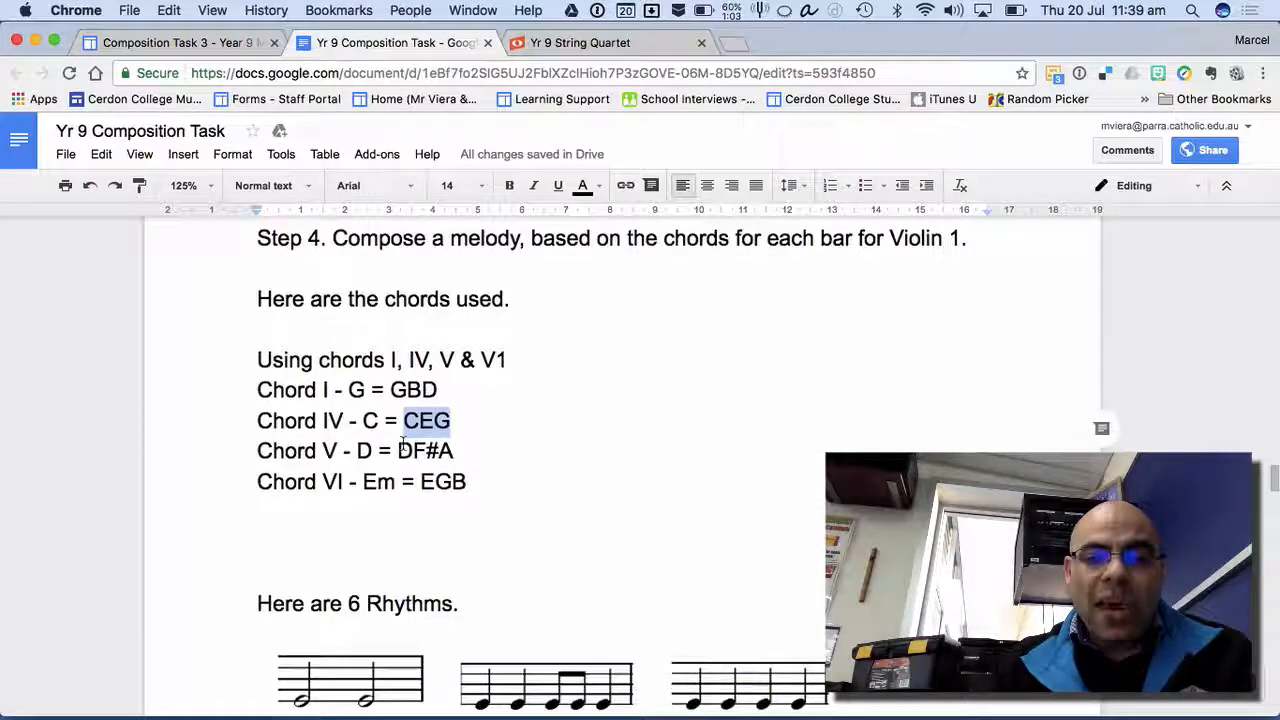
drag(401, 450, 469, 447)
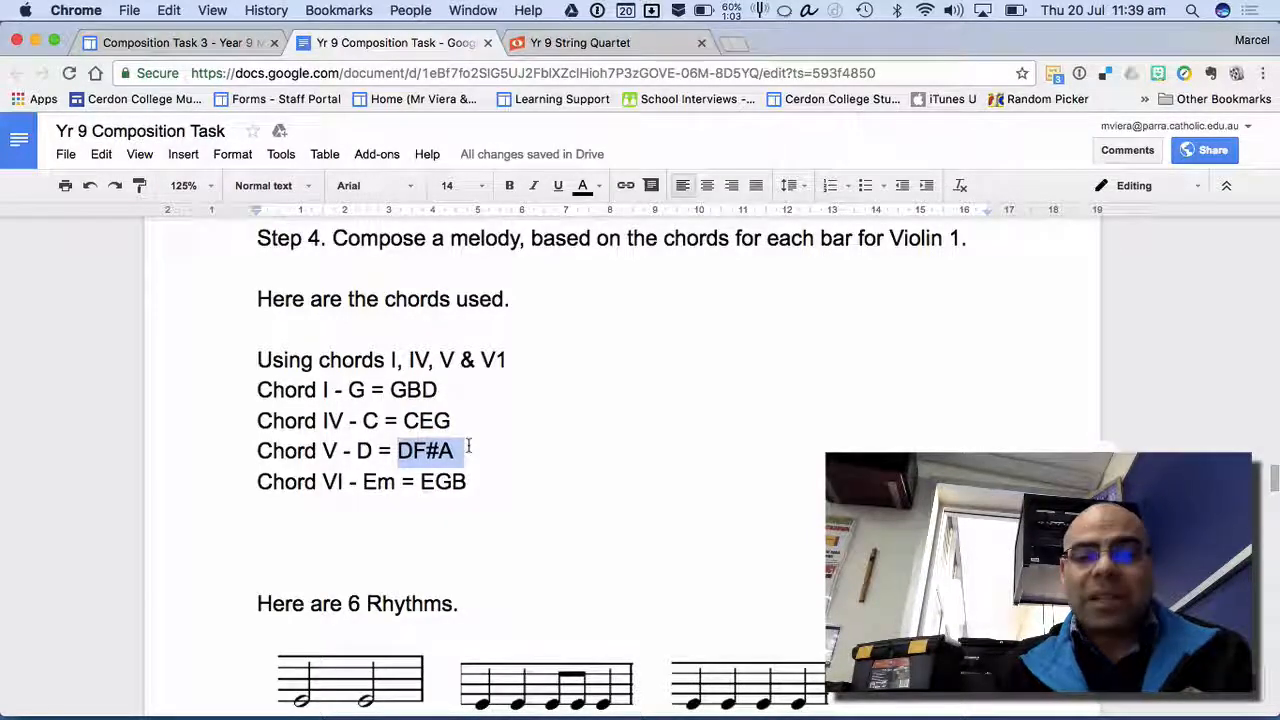
key(super+Tab)
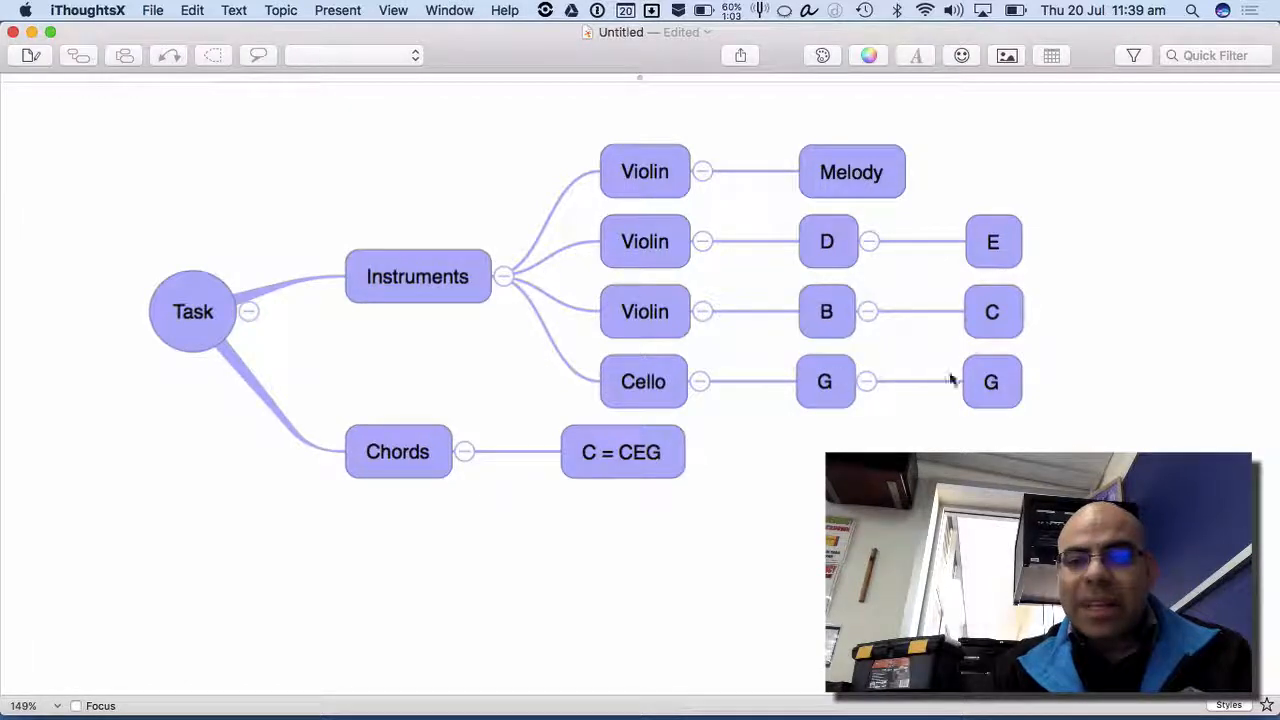
key(super+Tab)
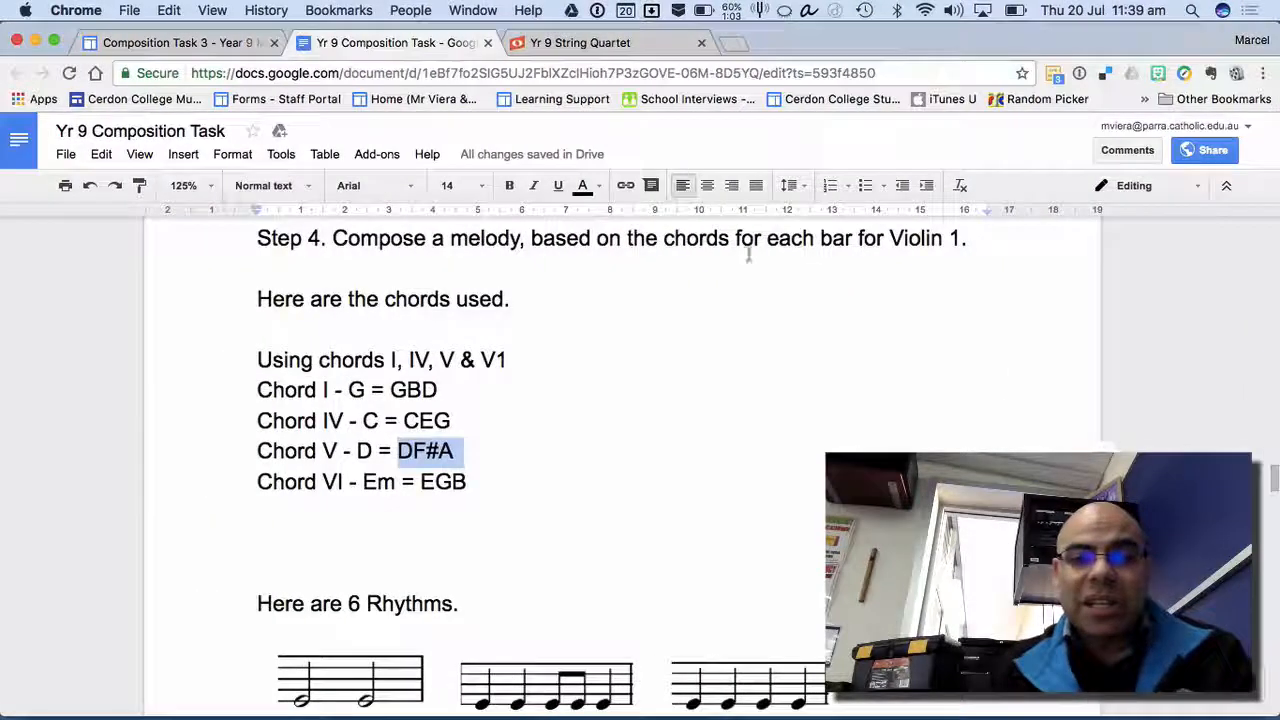
click(610, 45)
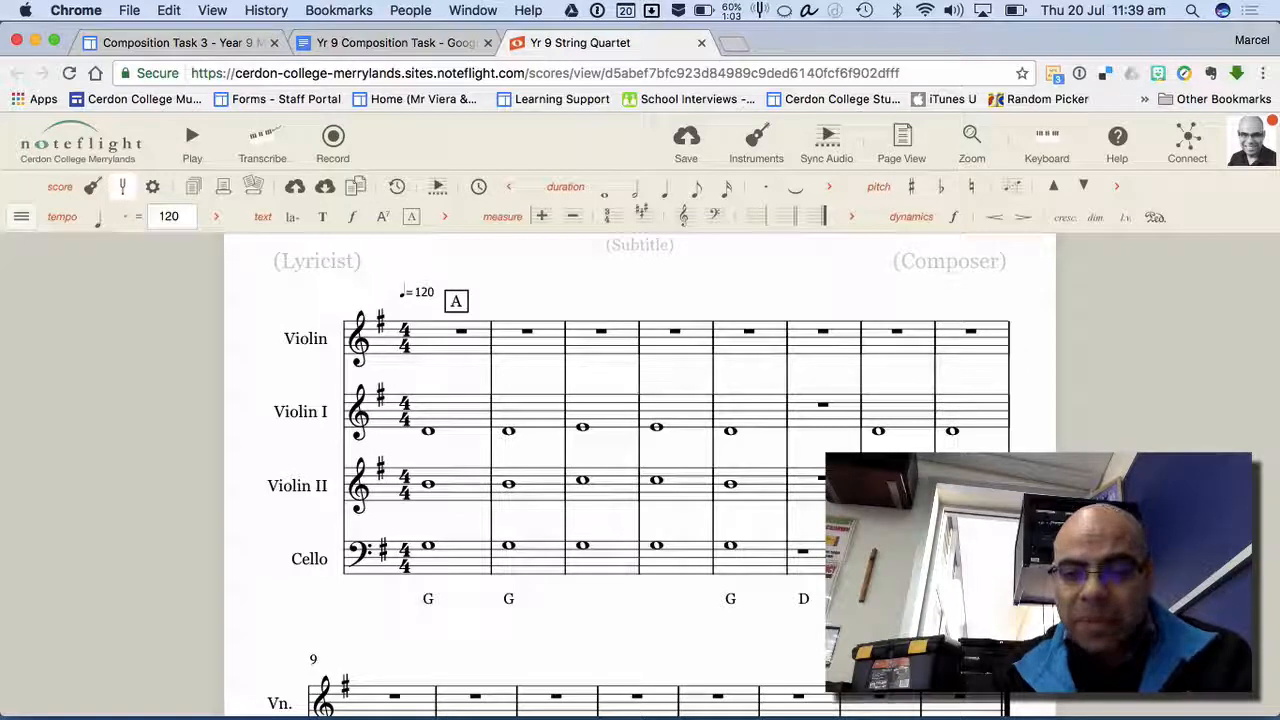
- Enter a whole-note F# in bar 6 of the Cello part for the D chord
click(729, 546)
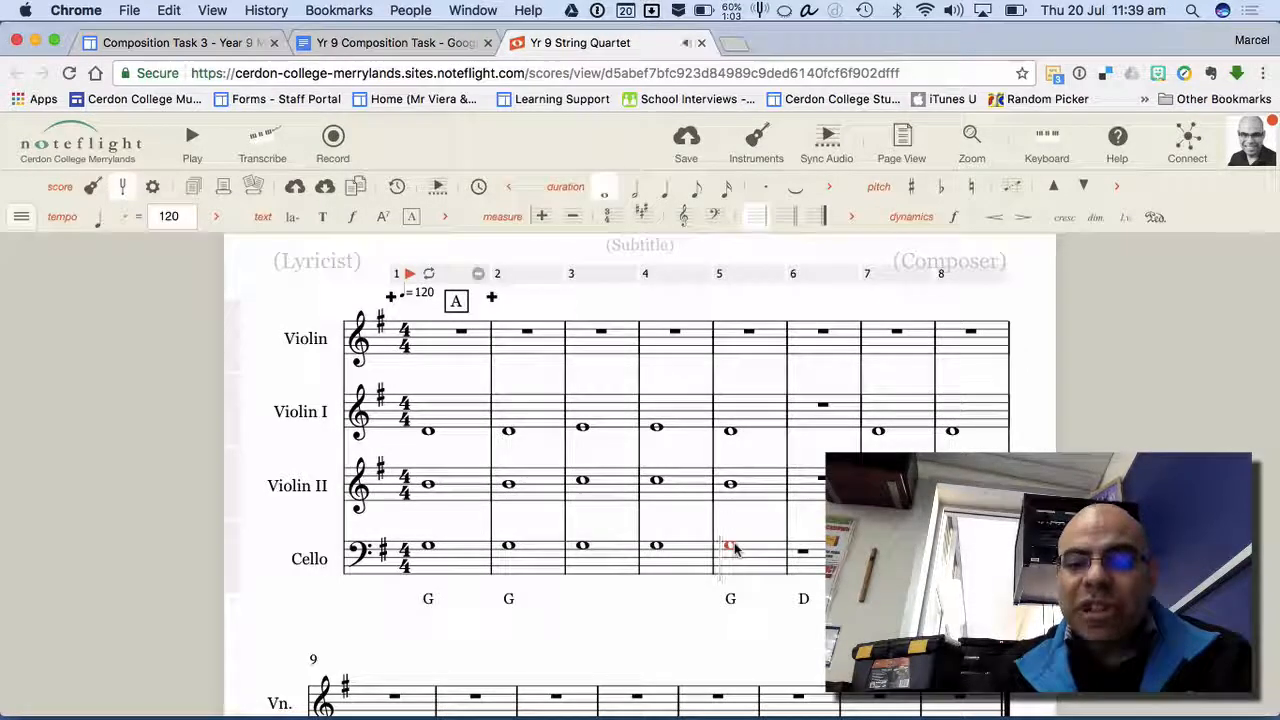
click(802, 551)
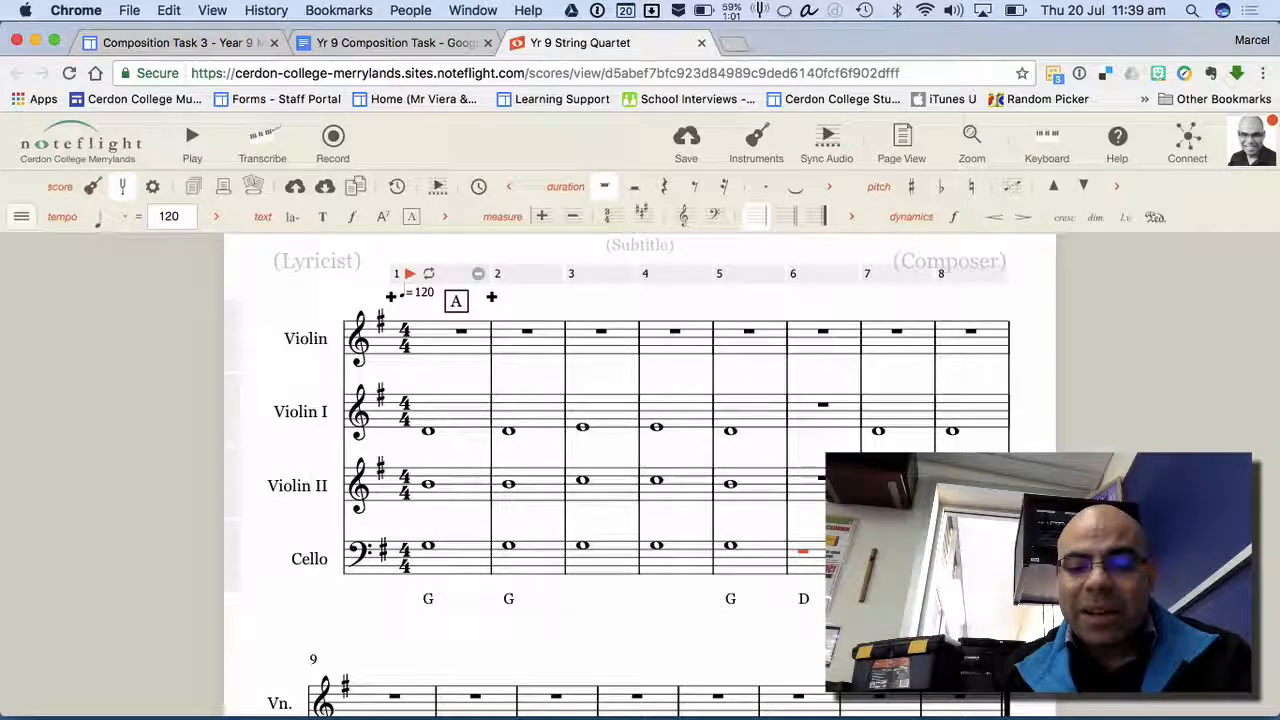
key(f)
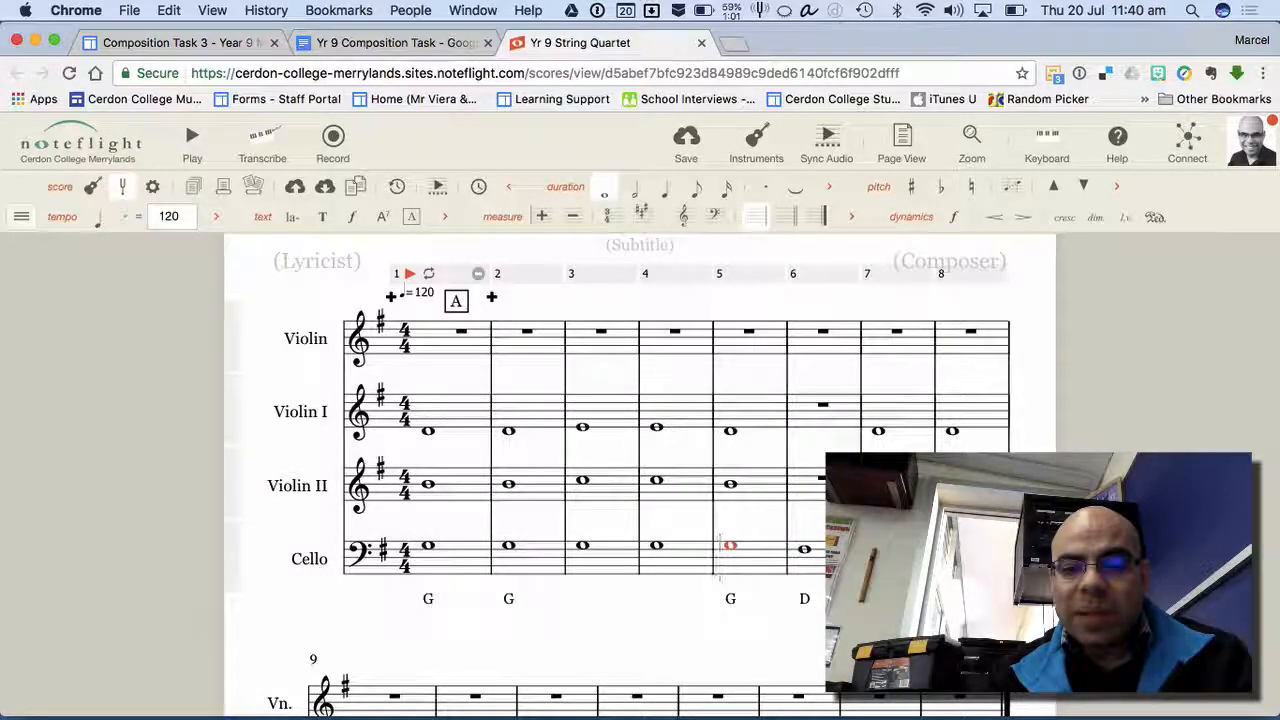
key(Right)
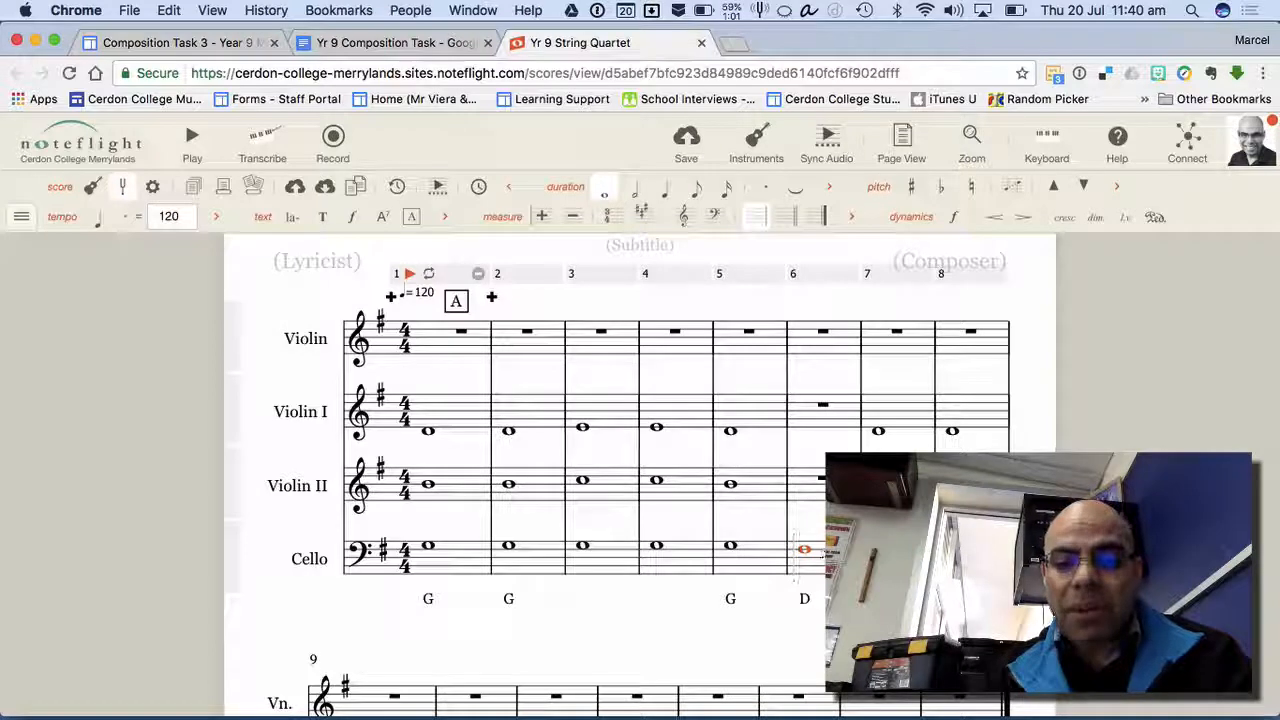
- Enter an A in bar 6 of the Violin II part and make it a whole note
click(732, 486)
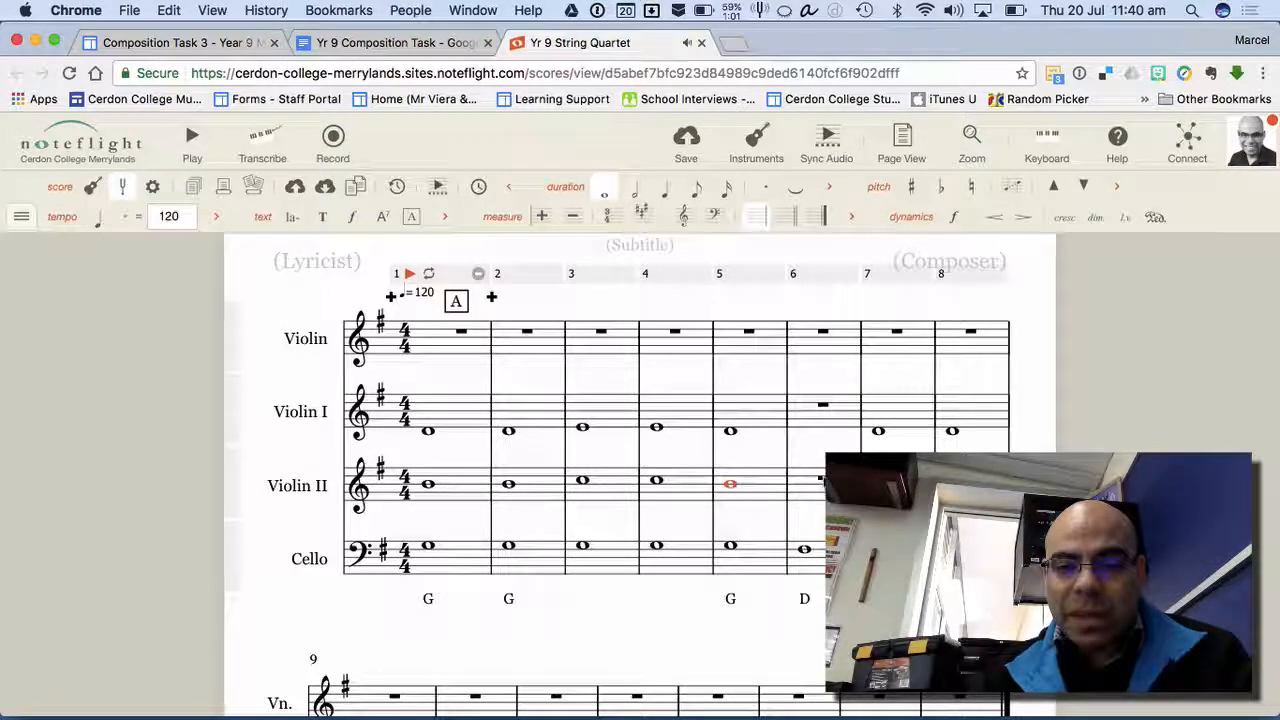
click(819, 482)
key(a)
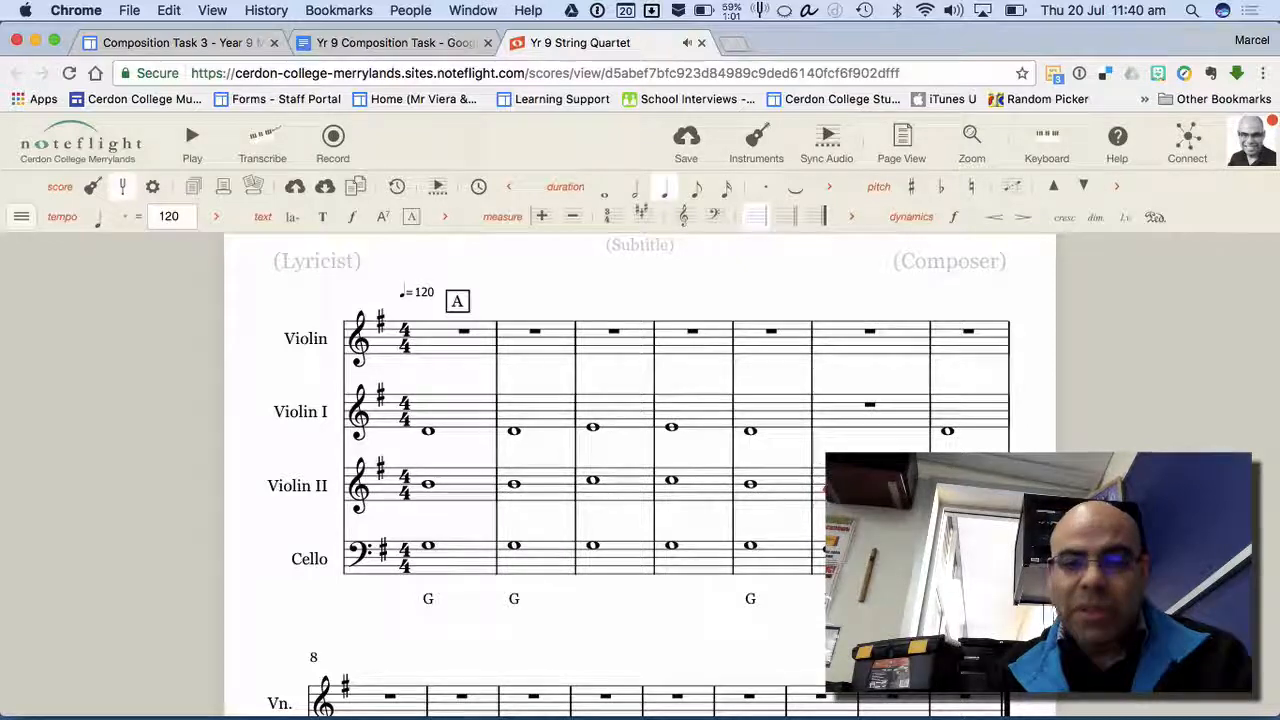
click(604, 186)
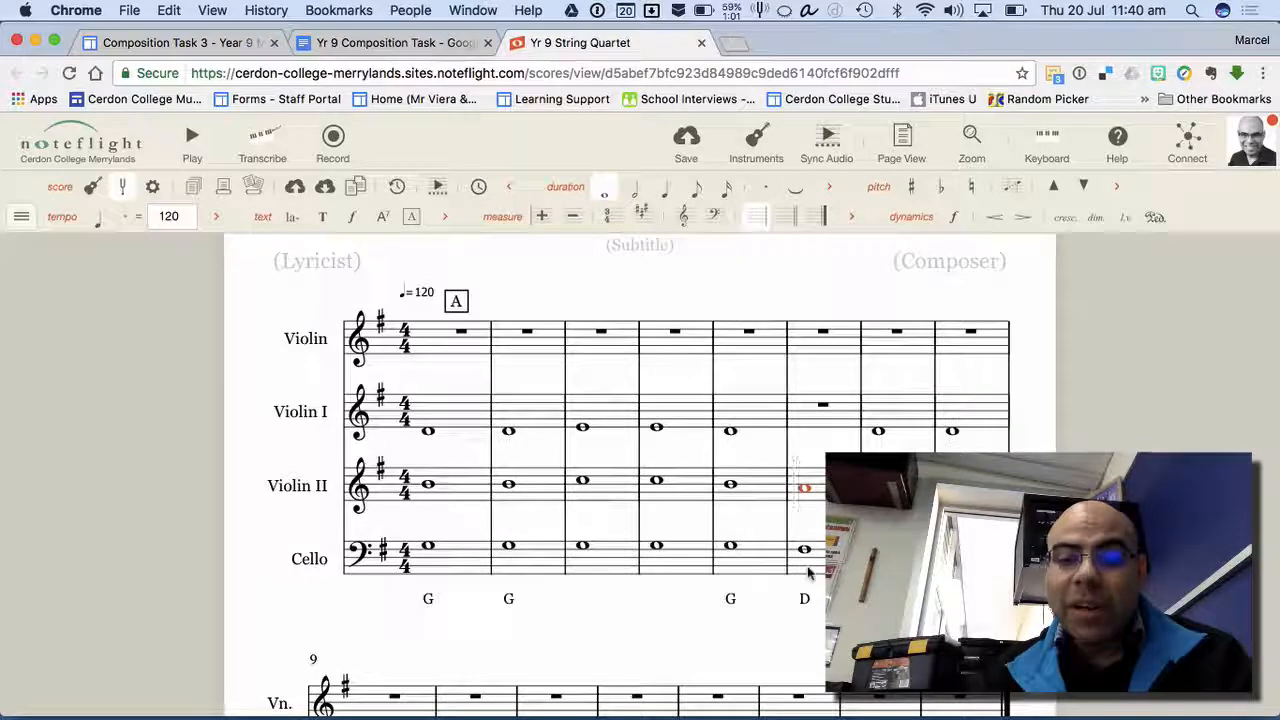
- Enter a D in bar 6 of the Violin I part and make it a whole note
click(810, 434)
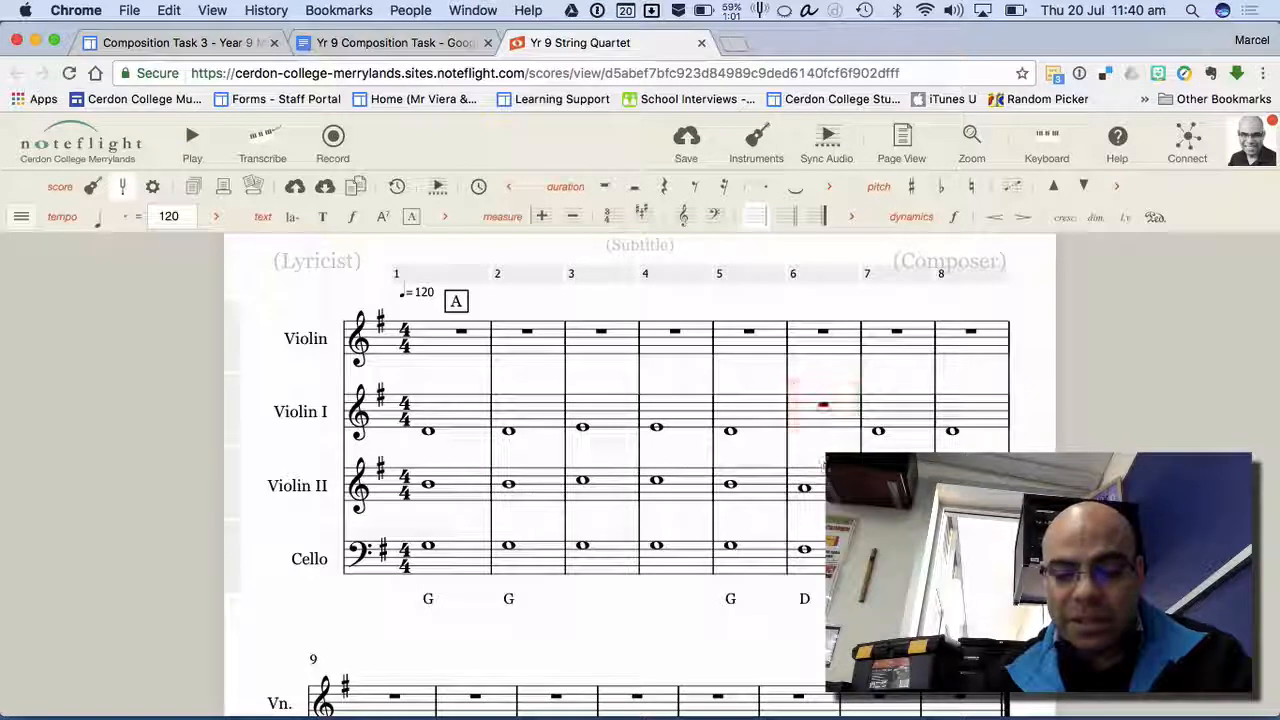
click(802, 432)
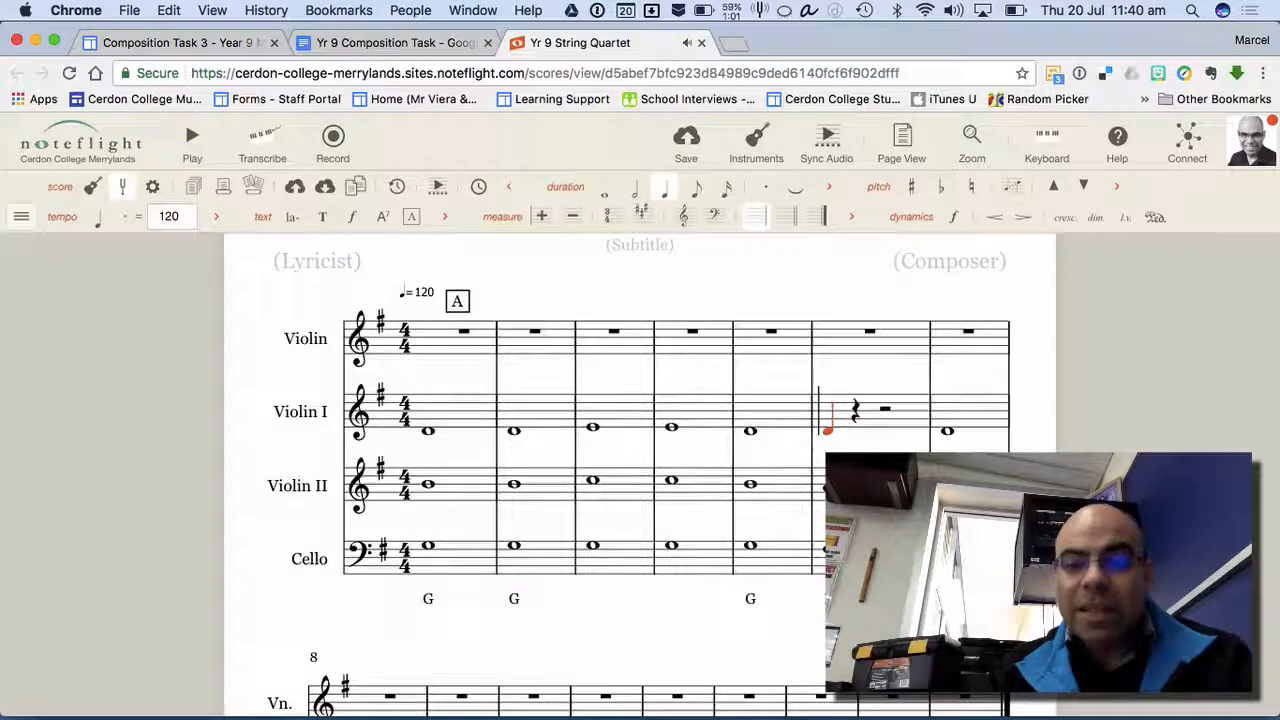
click(604, 189)
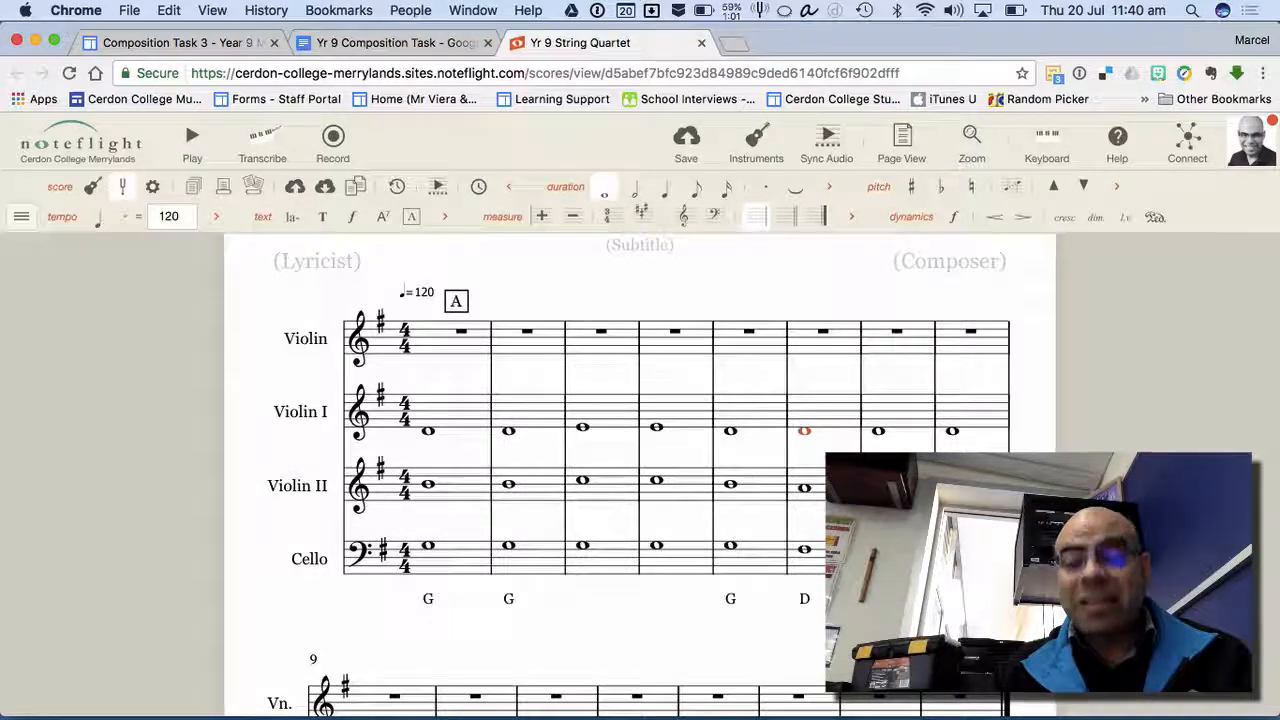
- Play the score from bar 1 through the bar 8 chord and stop playback
scroll(640, 475, down, 5)
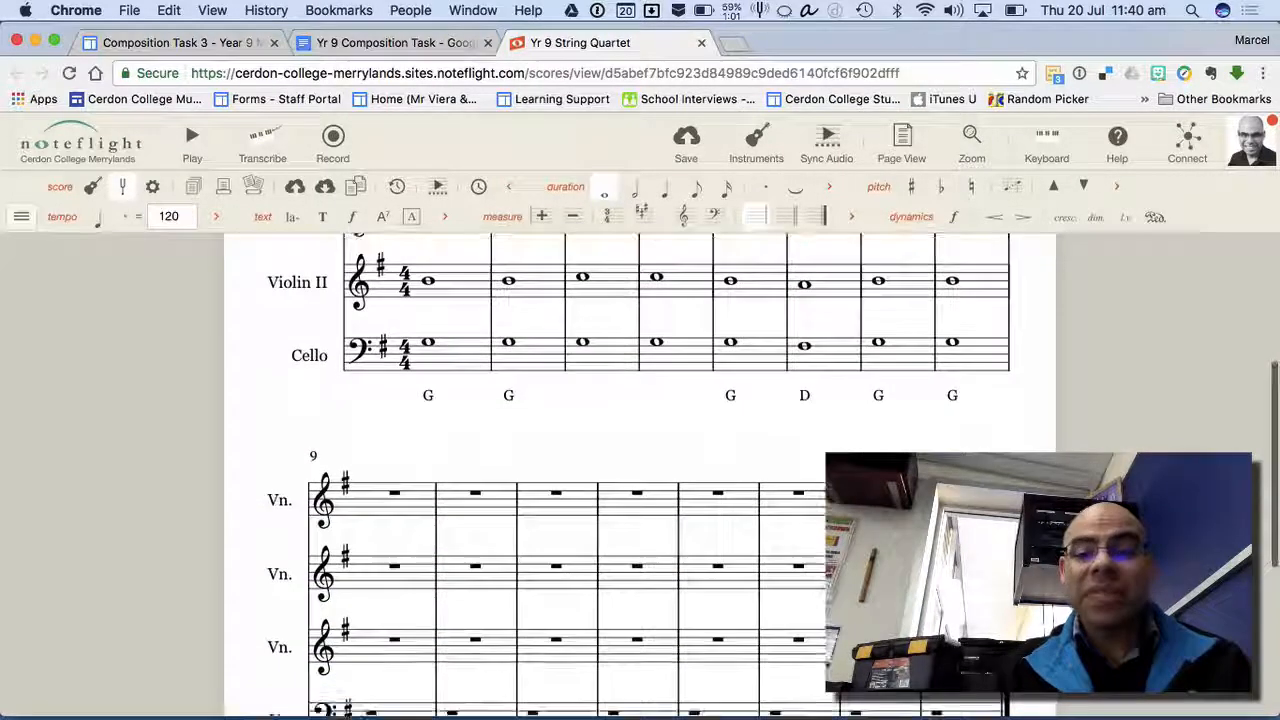
scroll(597, 517, up, 5)
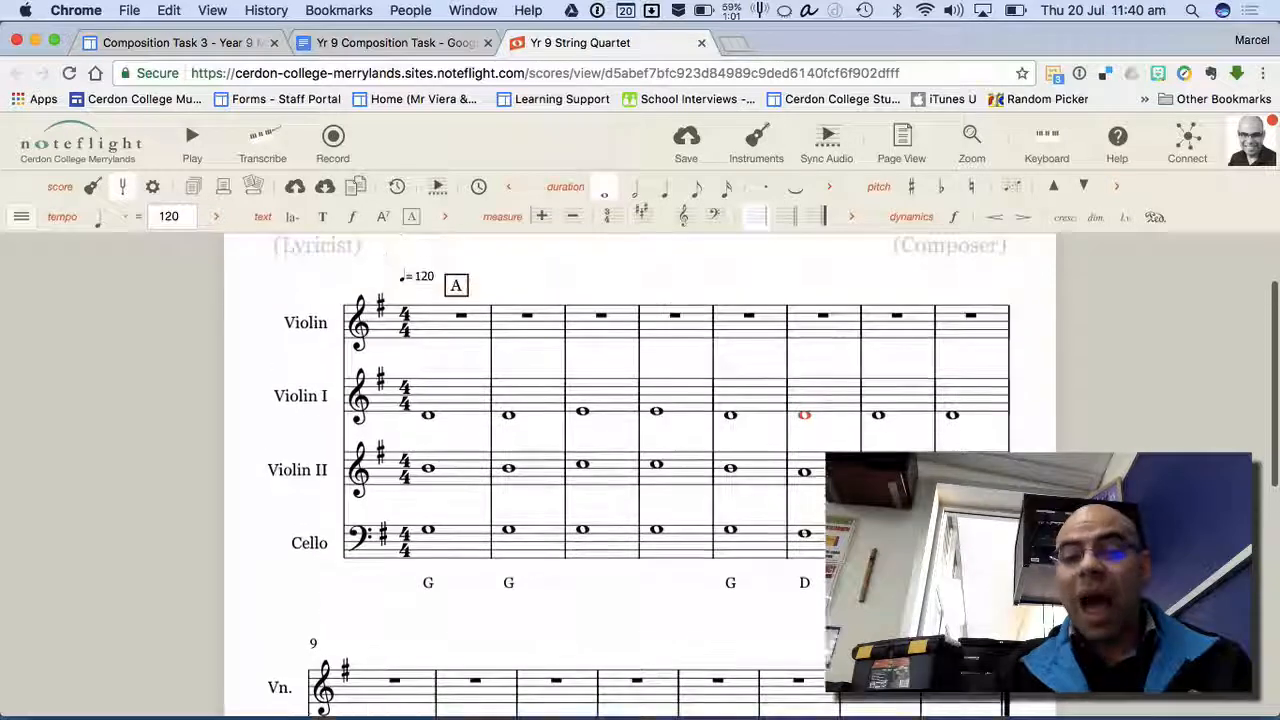
click(189, 140)
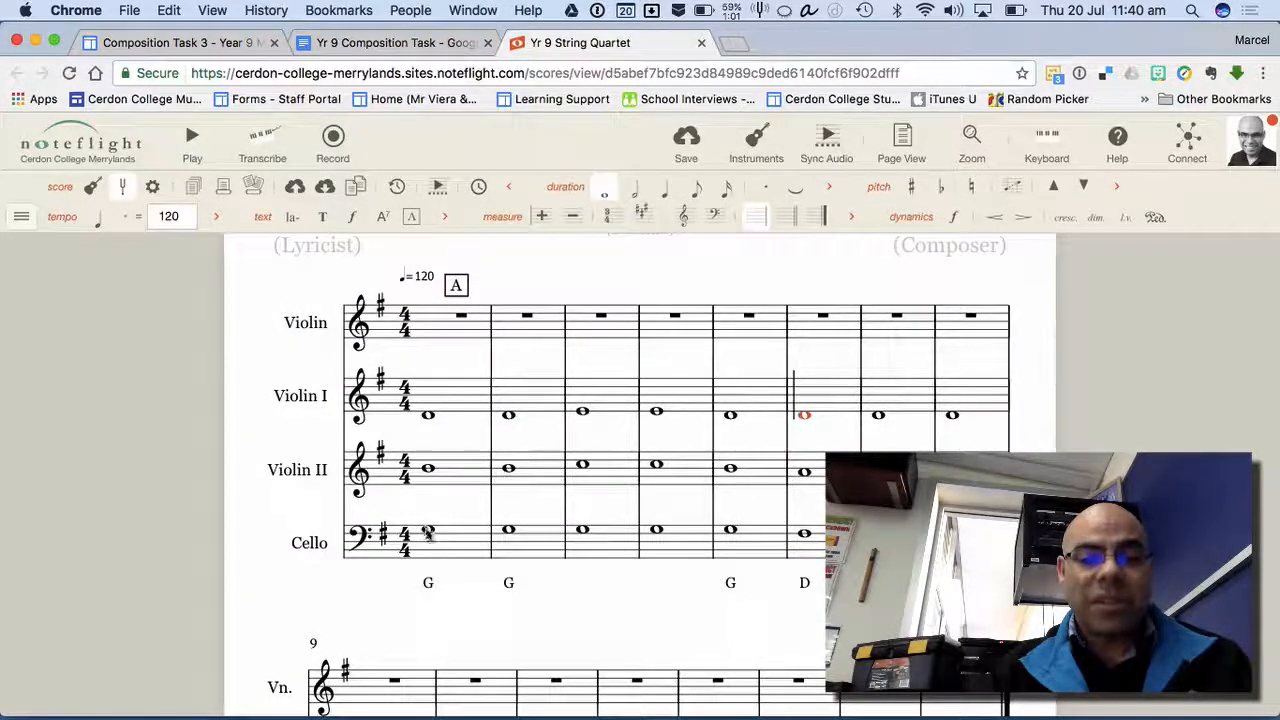
click(192, 137)
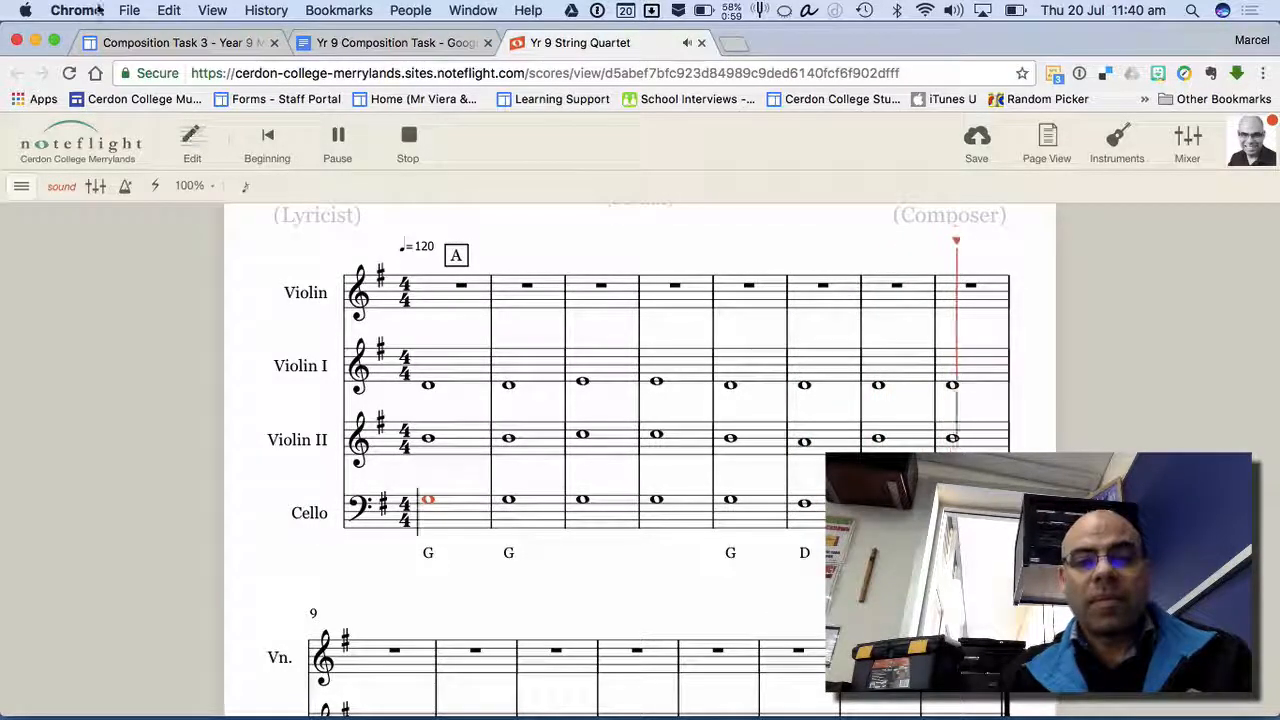
click(408, 136)
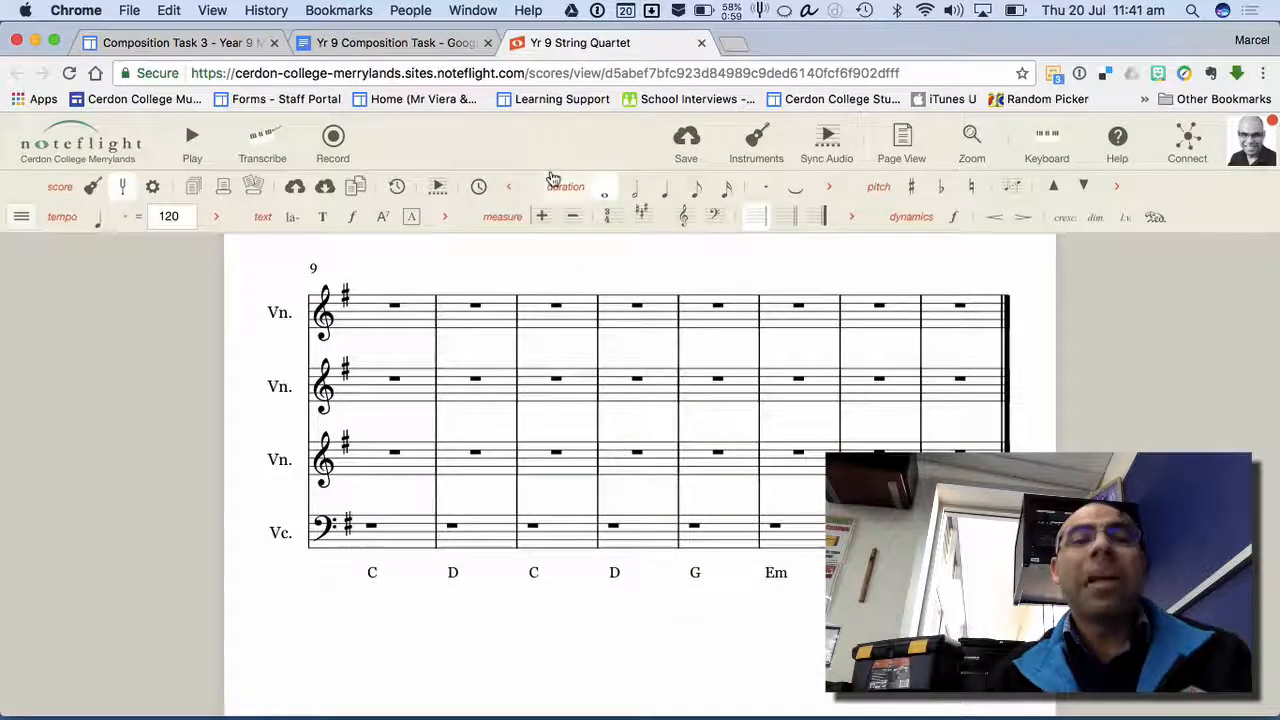
- Review the instructions and the list of chords in the Yr 9 Composition Task document
click(384, 43)
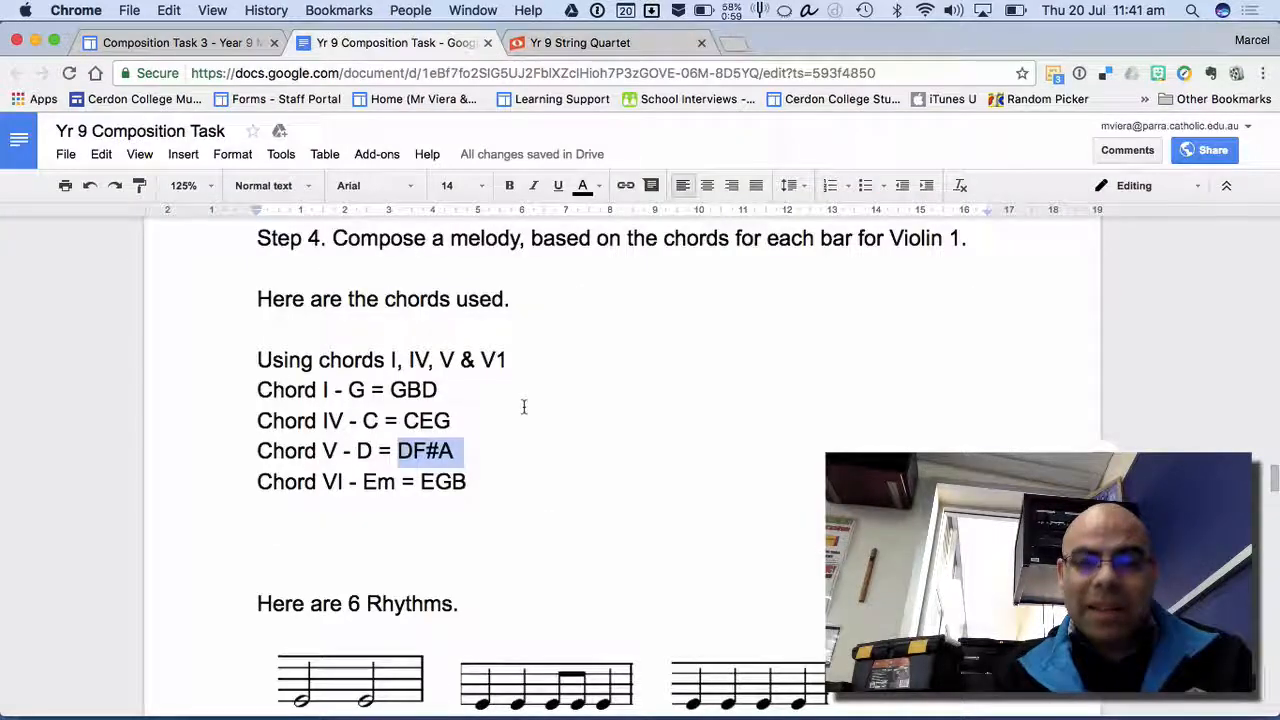
scroll(523, 406, up, 10)
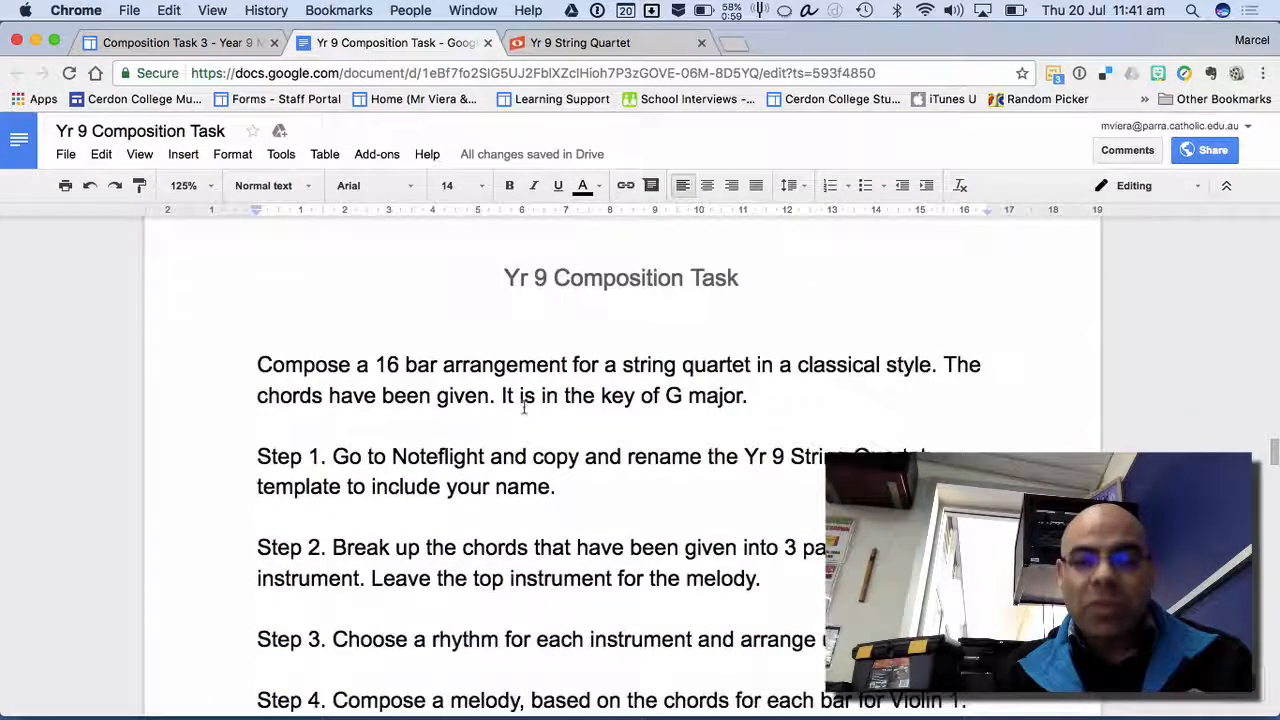
scroll(523, 406, down, 7)
scroll(523, 406, up, 3)
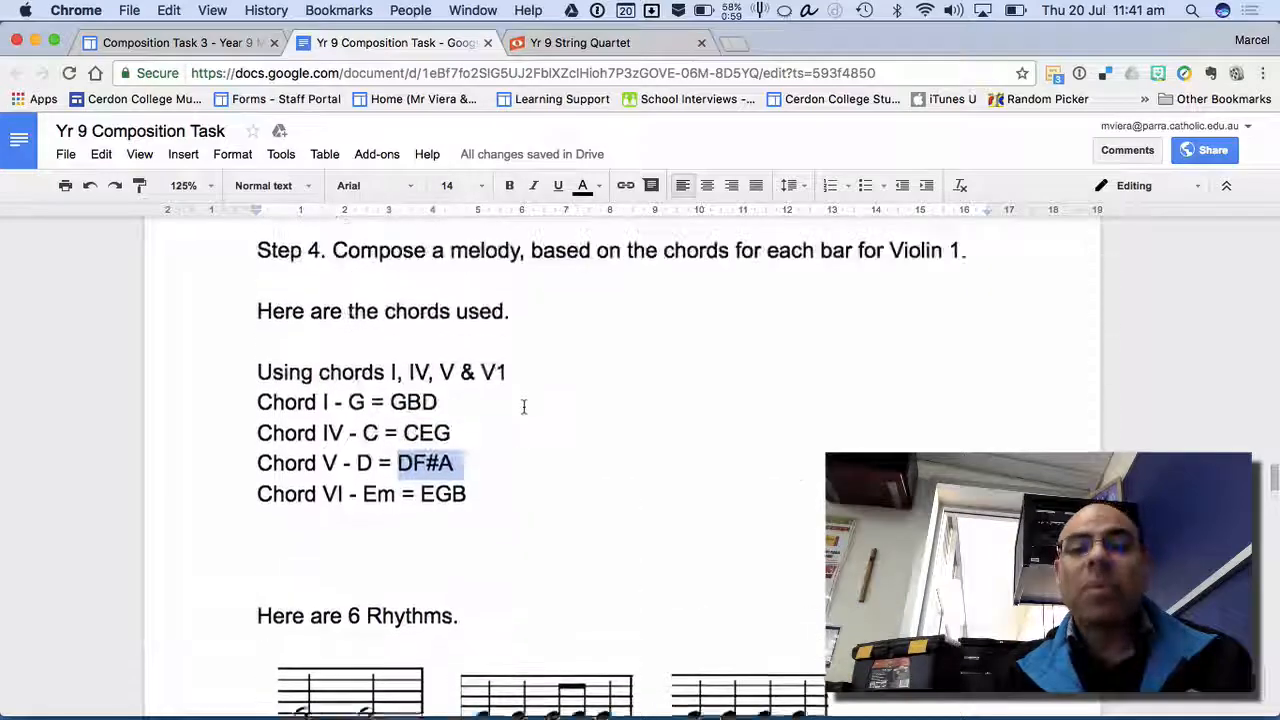
scroll(523, 406, up, 1)
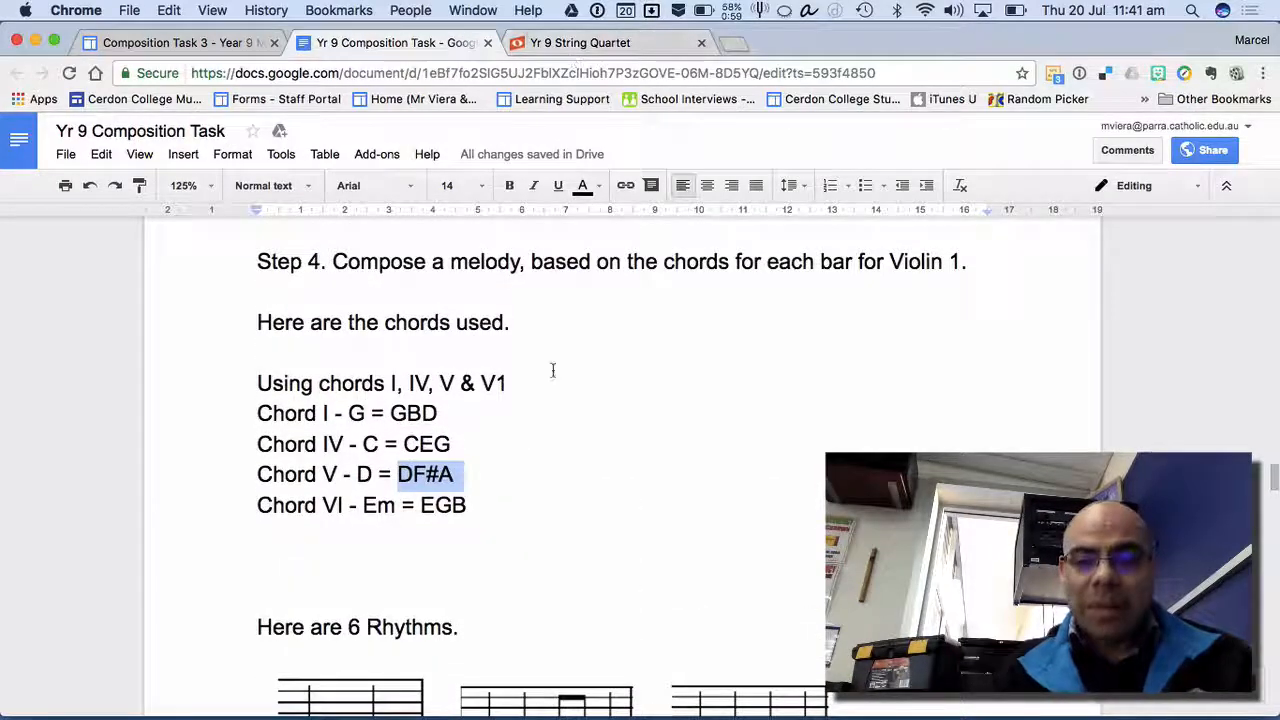
- Switch to the iThoughtsX mind map and add a "Melody: G Major Scale" topic to the Task node
key(ctrl+Right)
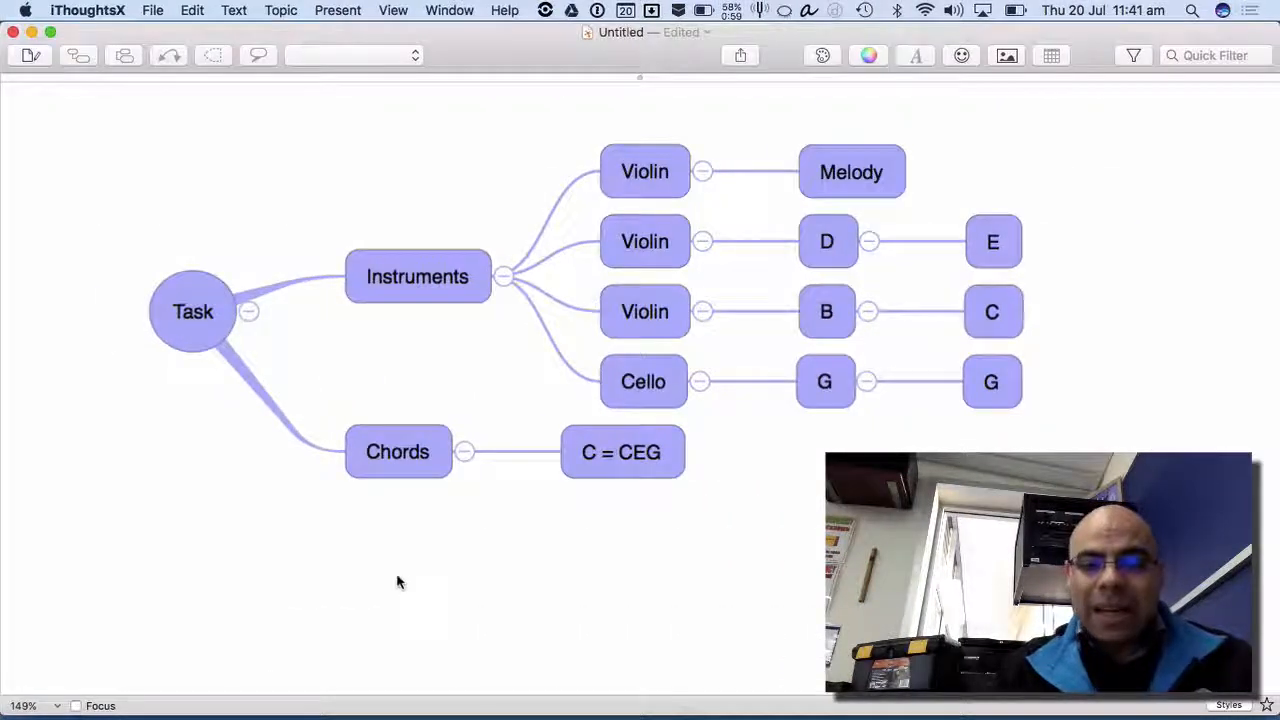
click(191, 337)
key(Tab)
text(Me)
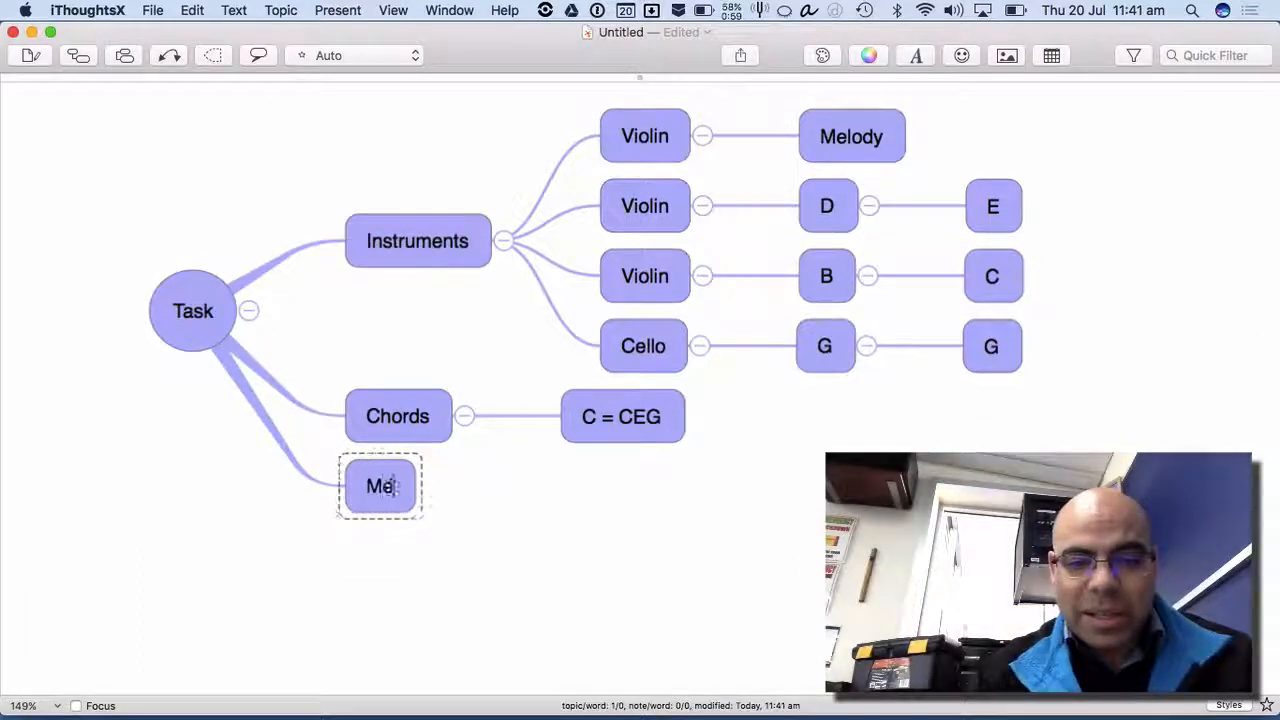
text(lody)
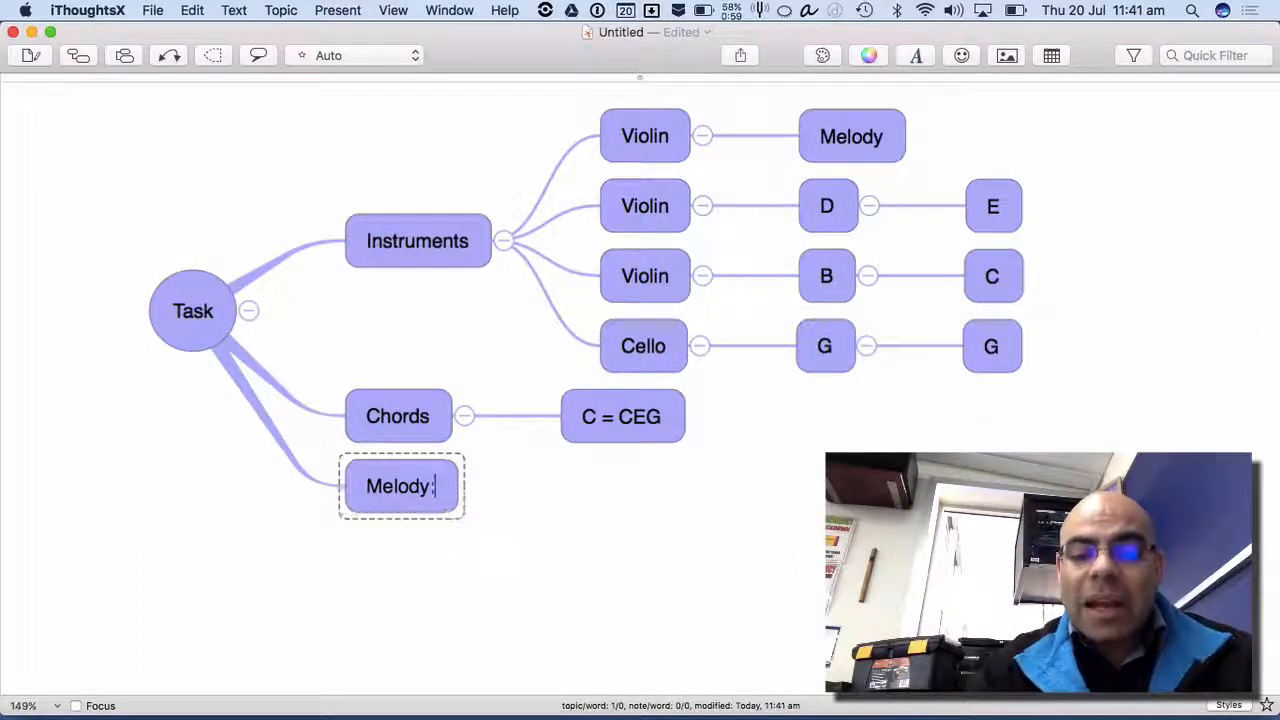
text(: G Ma)
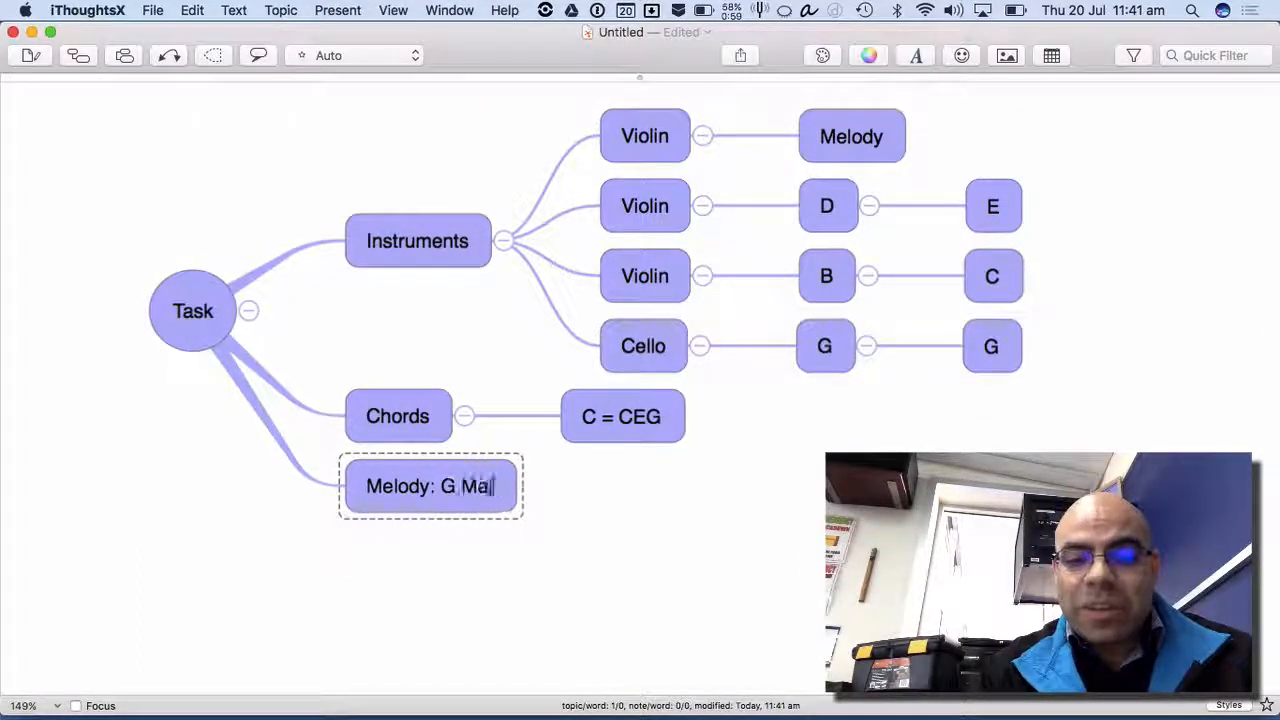
text(jor Scale)
- Add a subtopic reading "G A B C D E F# G" under "Melody: G Major Scale"
key(Tab)
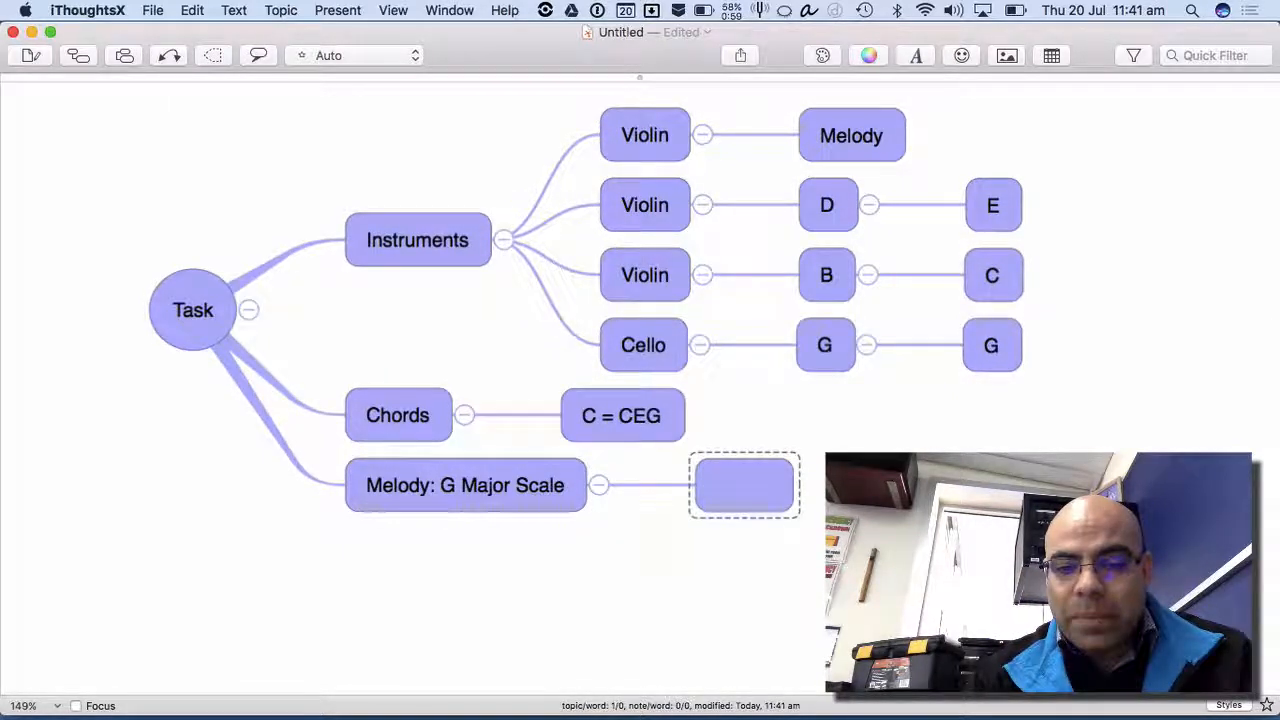
text(G A B)
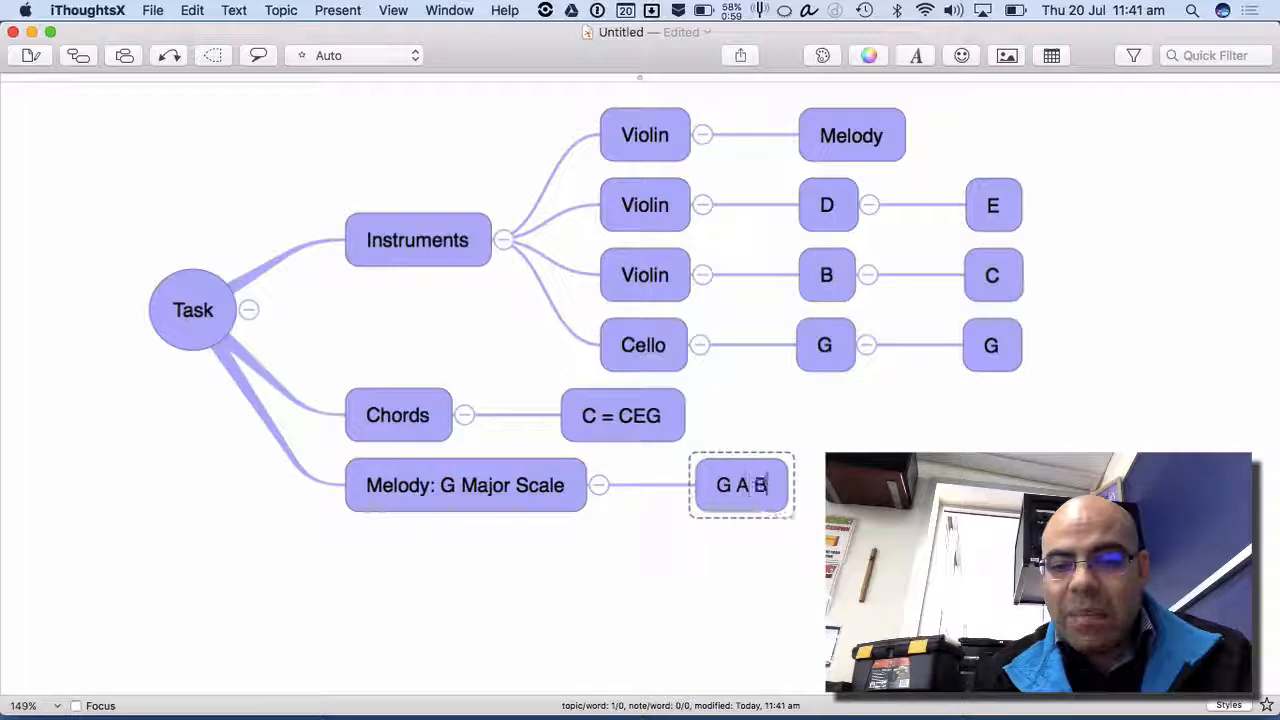
text( C D E)
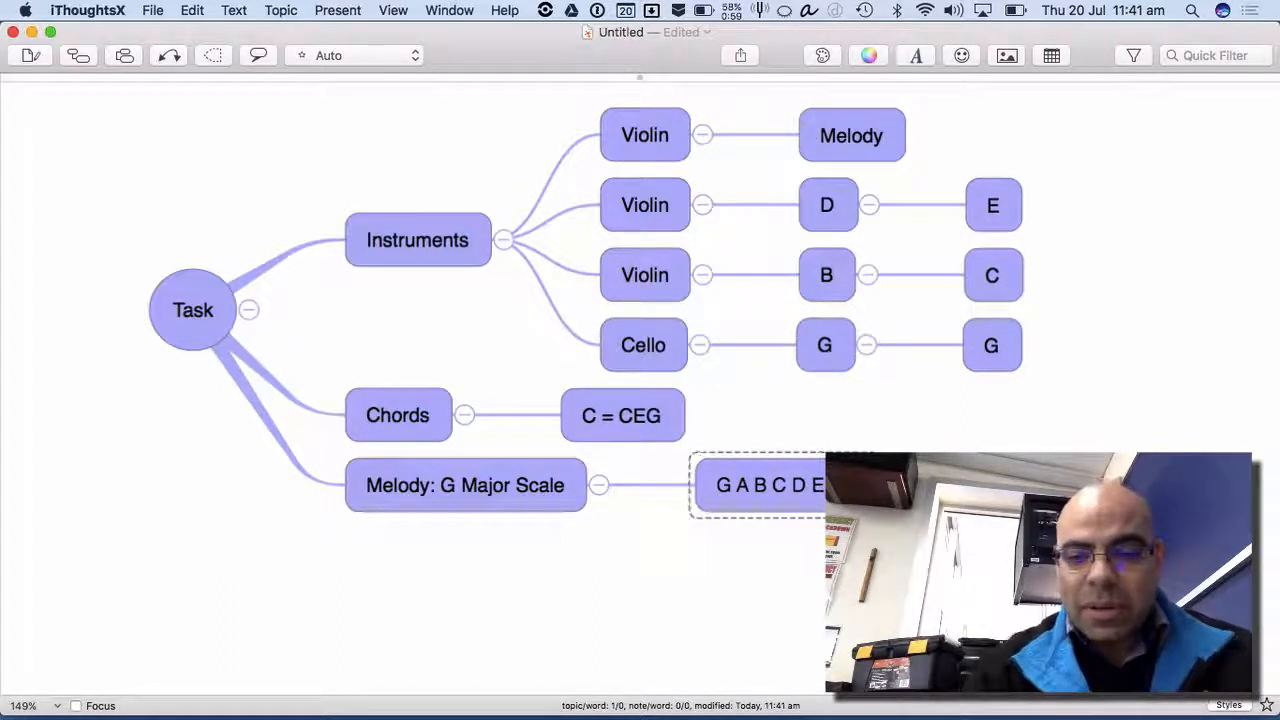
click(601, 516)
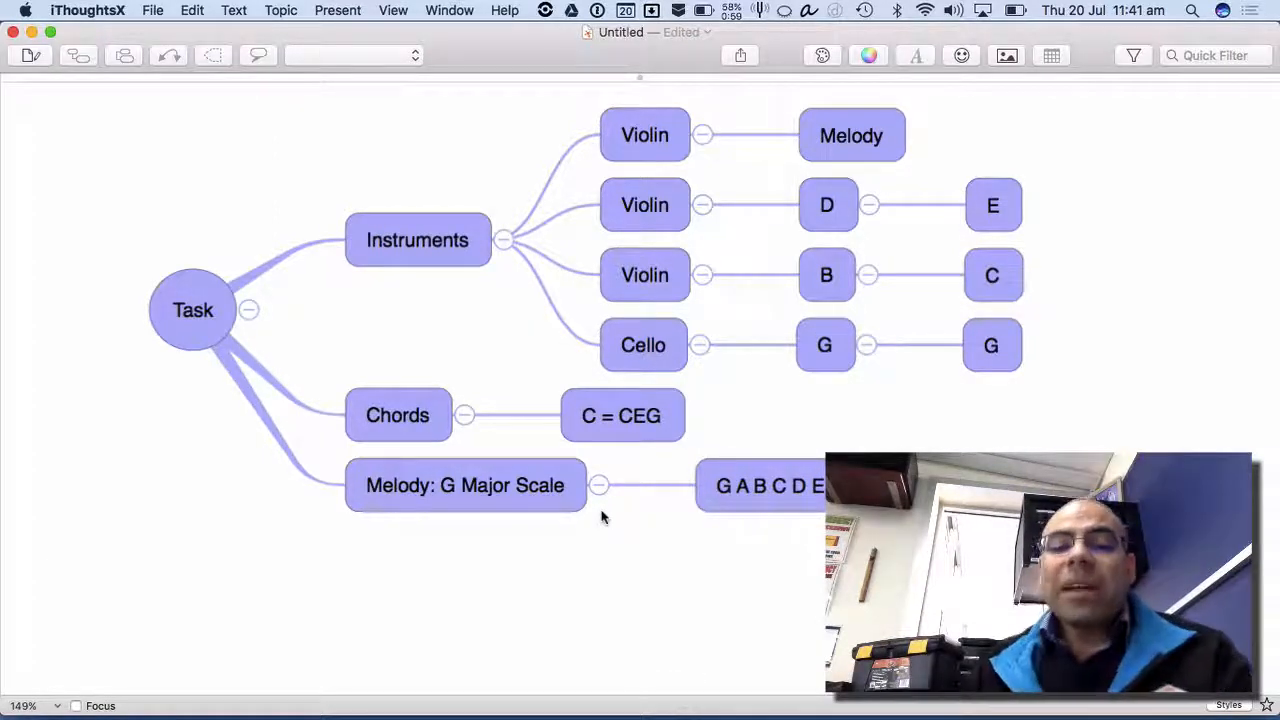
- Add a subtopic reading "If you have a G chord THEN you can use any notes from a G chord" under "Melody: G Major Scale"
click(532, 497)
key(Tab)
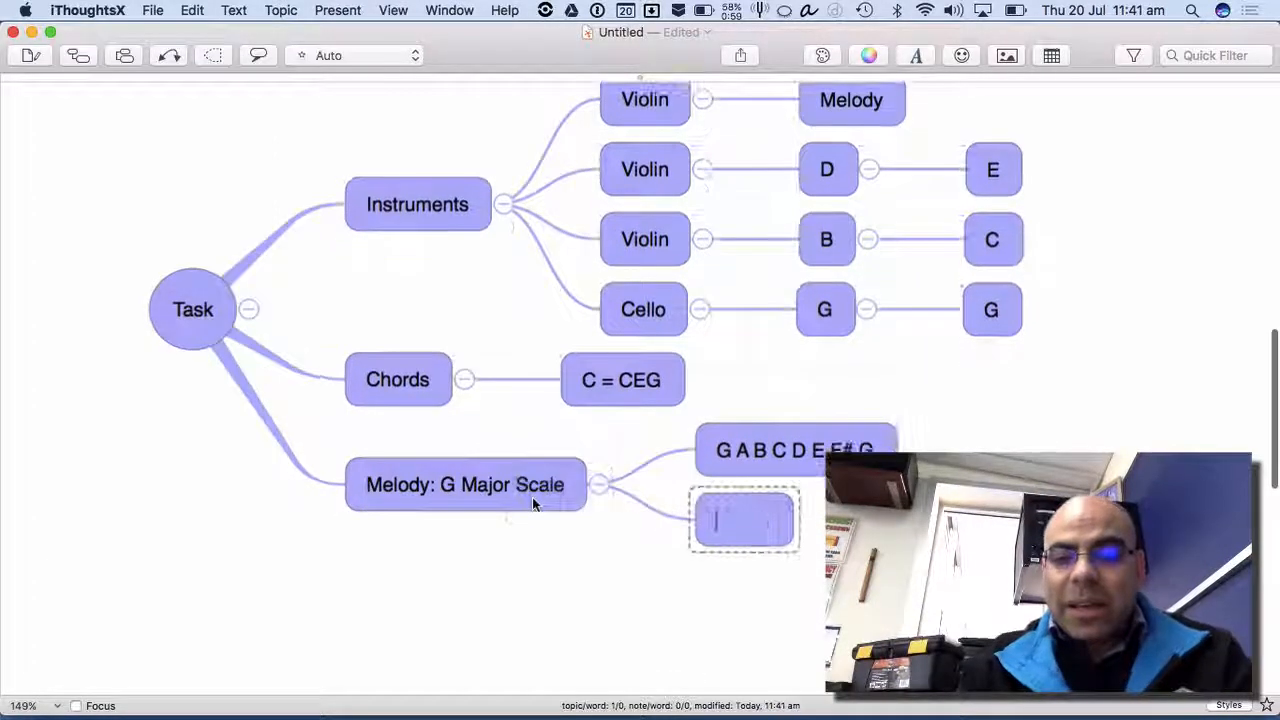
text(If you have a)
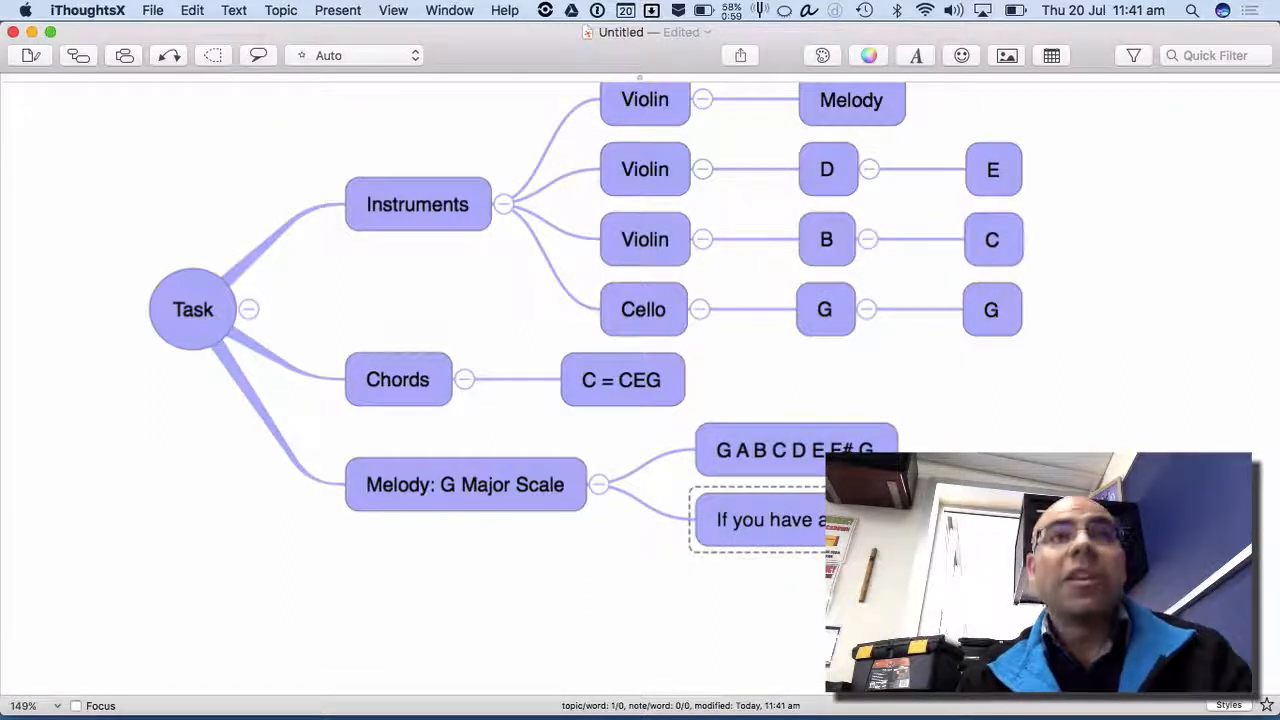
text(notes )
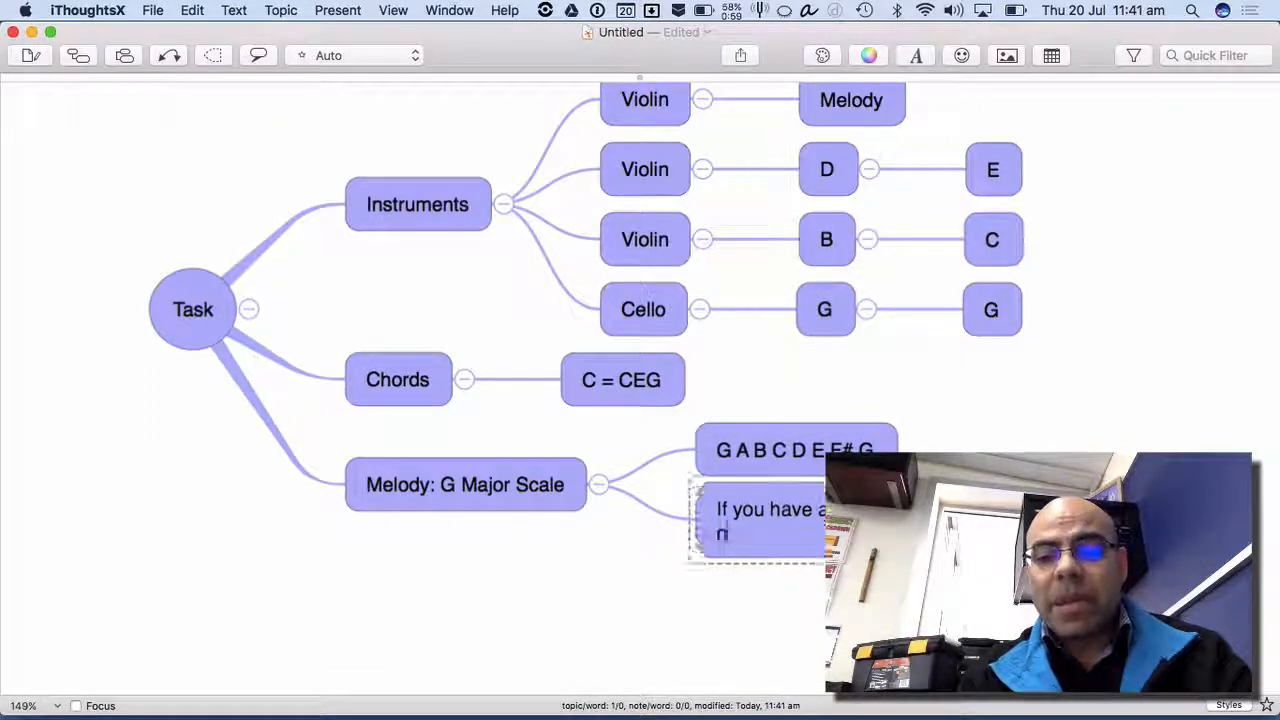
text(from a)
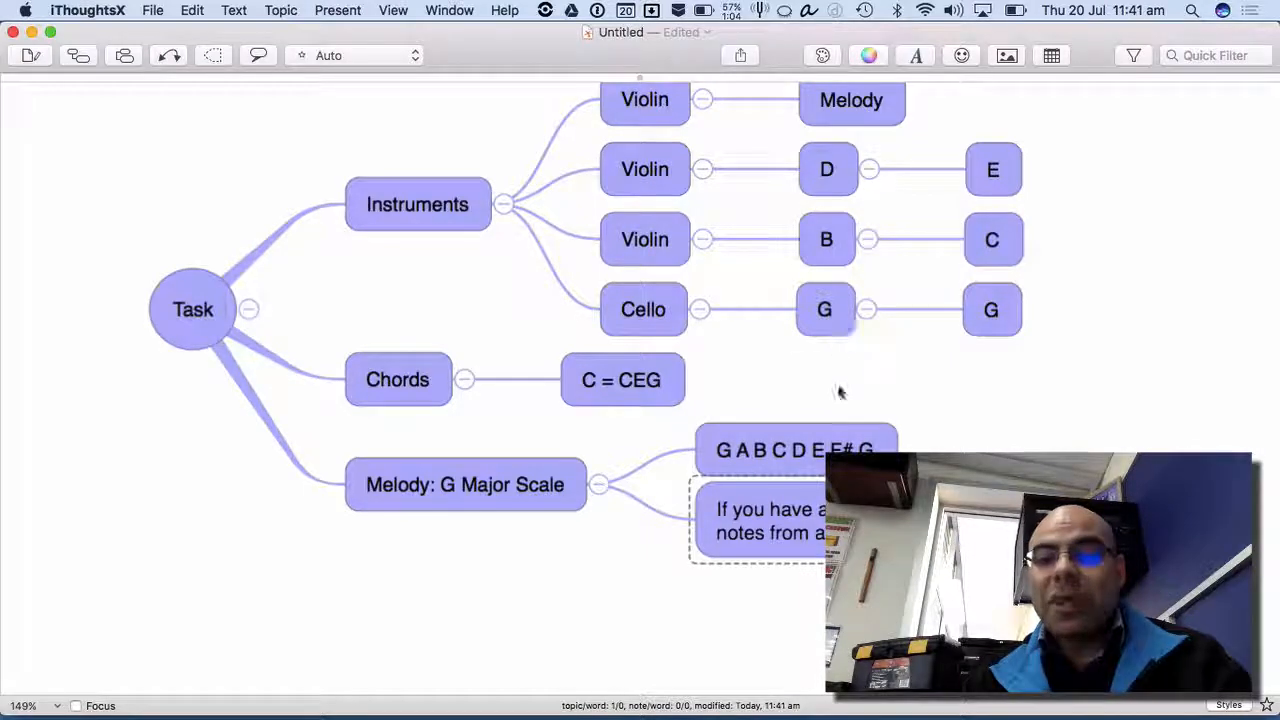
click(957, 405)
- Add a "Melody" subtopic under "Melody: G Major Scale" with its own child topic reading "G or B or D"
scroll(957, 405, down, 1)
click(521, 484)
key(Tab)
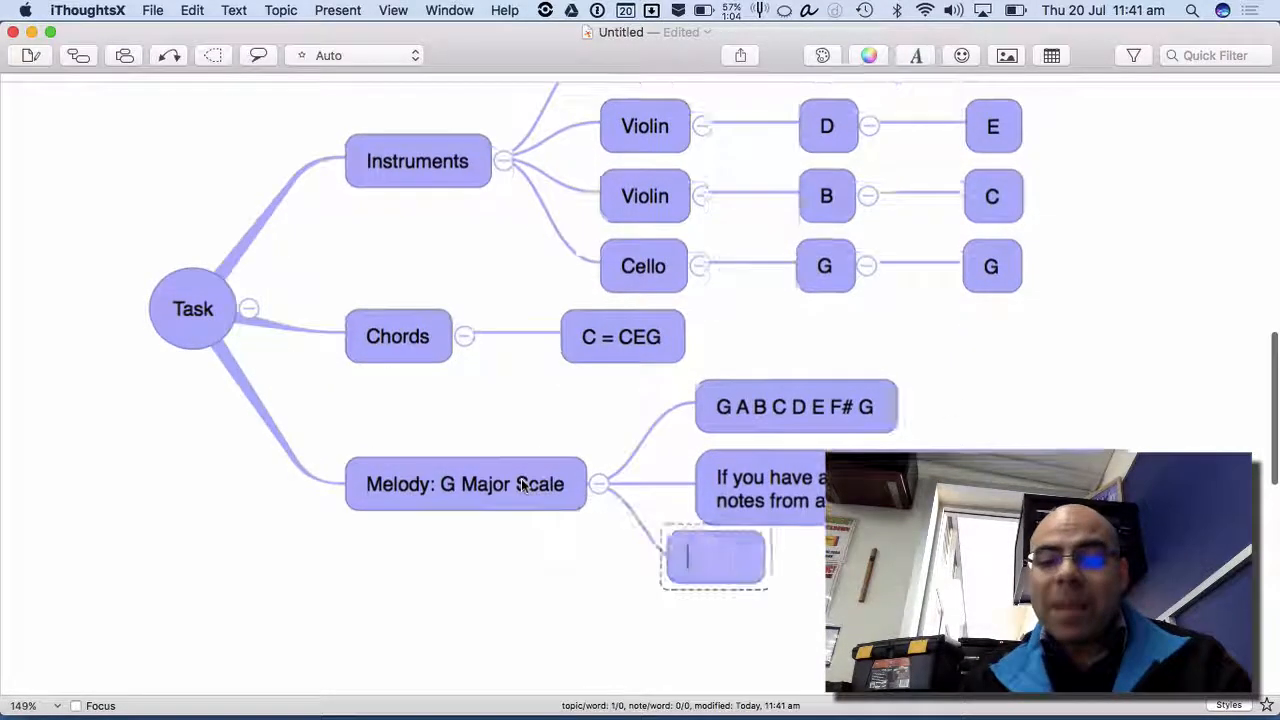
text(Melody)
key(Return)
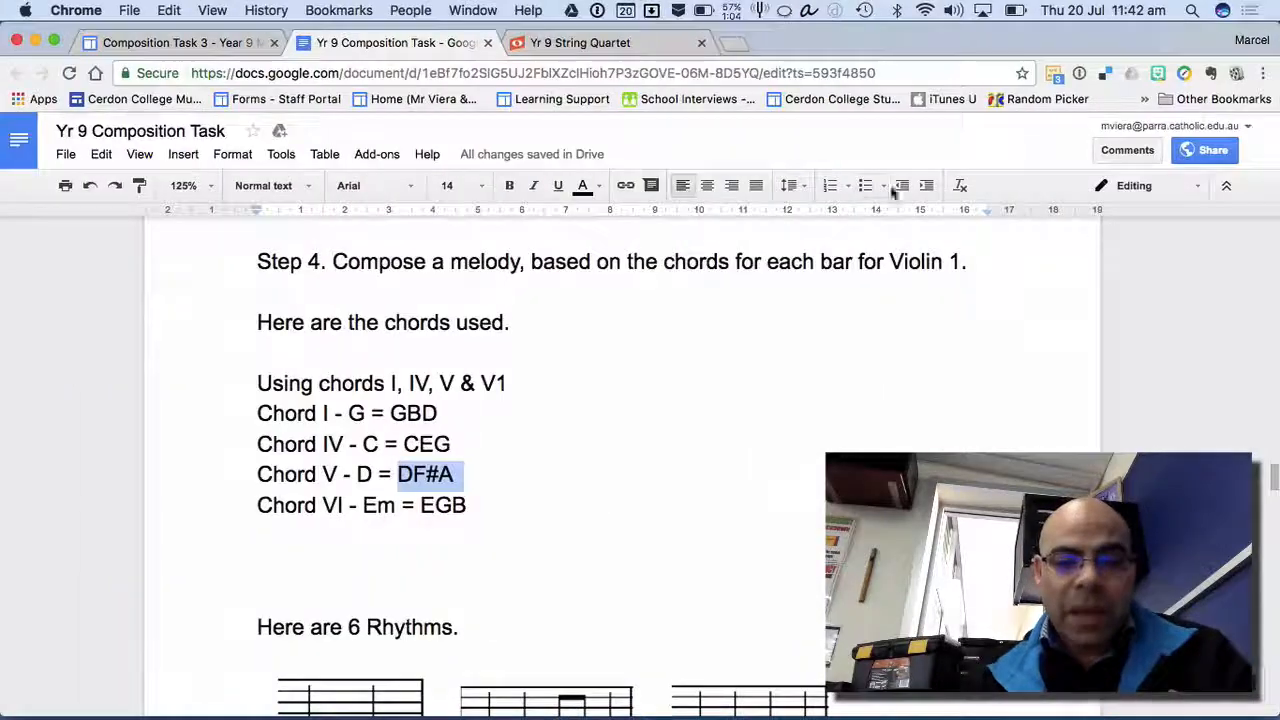
- Switch to the Noteflight score and enter two quarter-note Gs and a half-note B in bar 1 of the top Violin part
click(605, 43)
scroll(378, 517, up, 5)
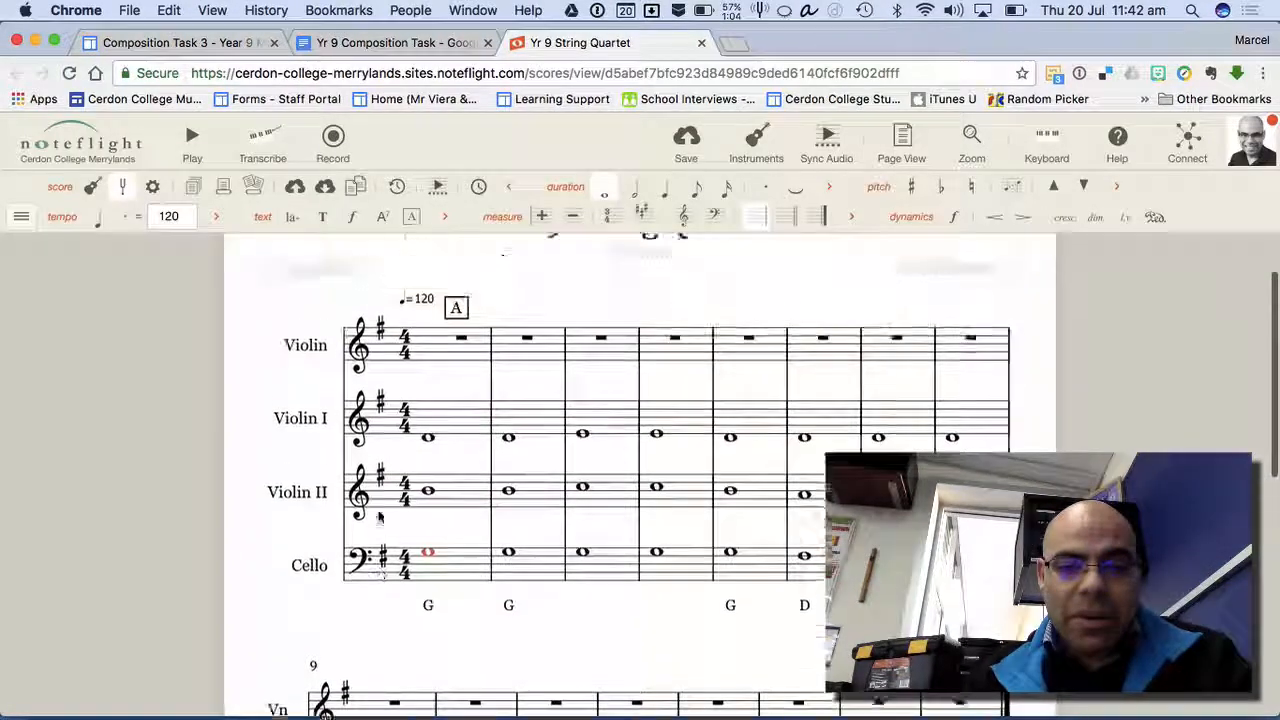
click(436, 405)
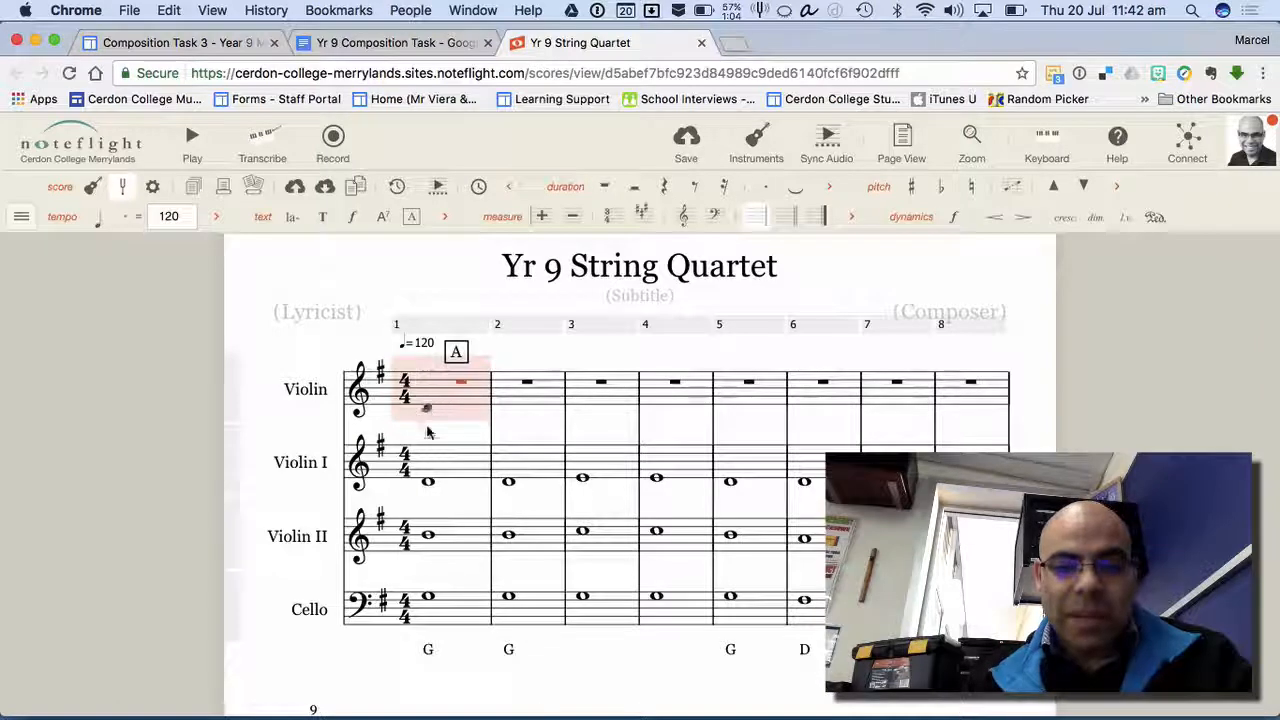
click(655, 192)
key(g)
key(g)
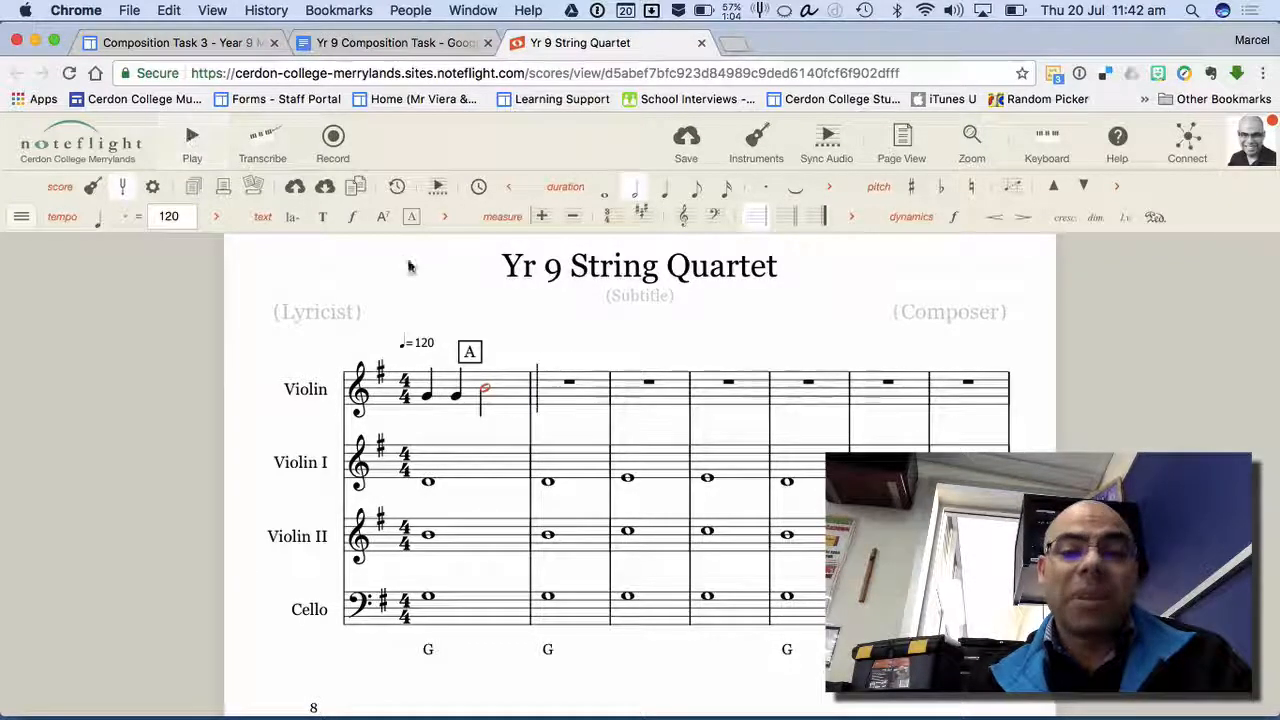
- Play bar 1 of the score, open the Mixer, and return to editing
click(193, 144)
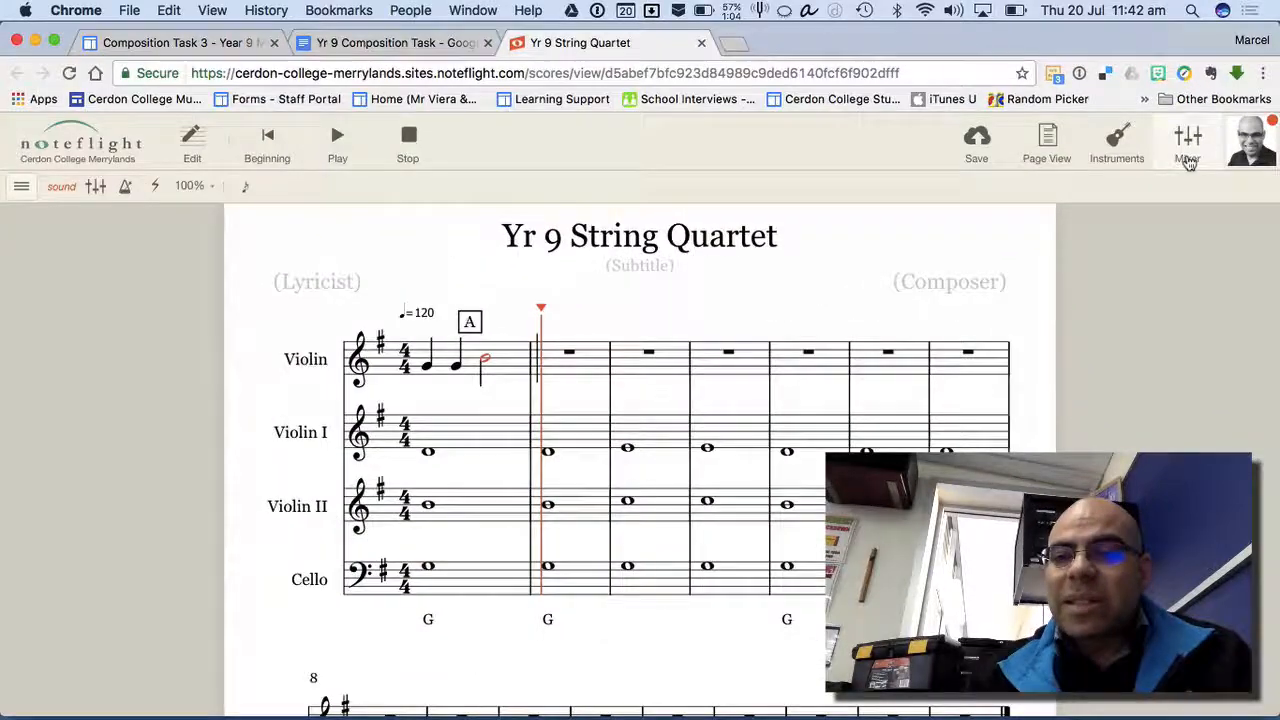
click(1188, 158)
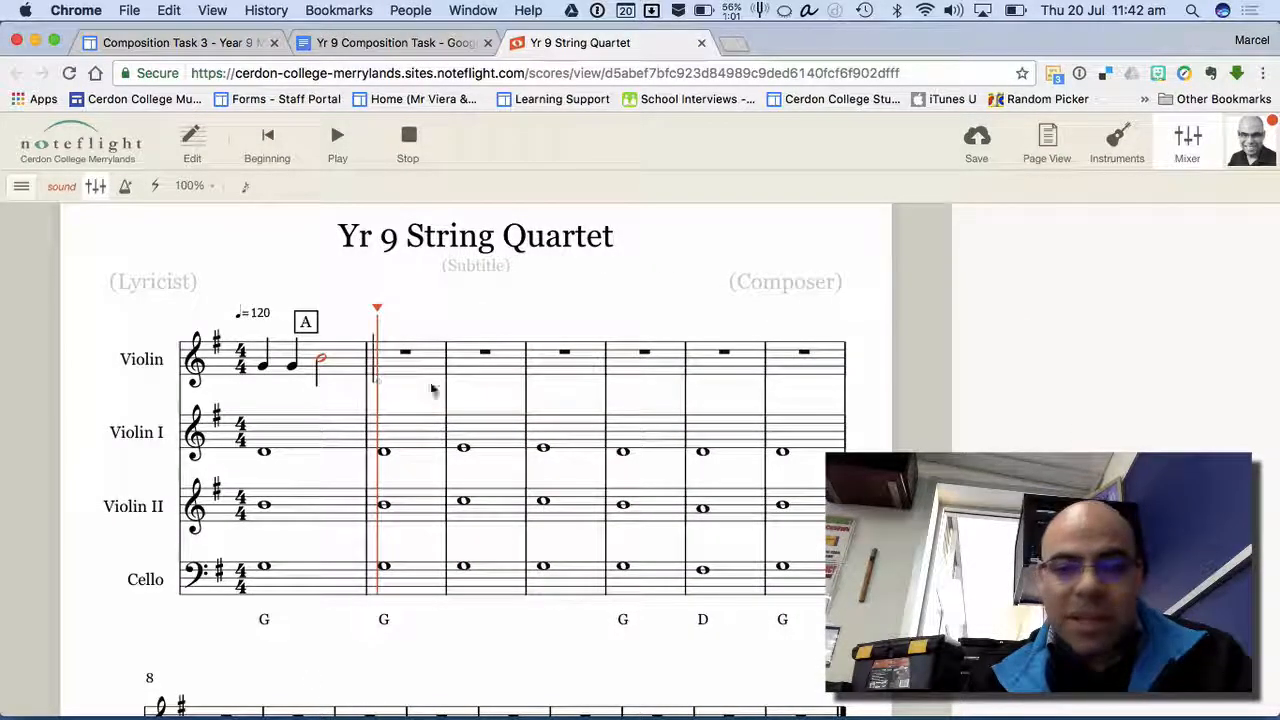
click(409, 140)
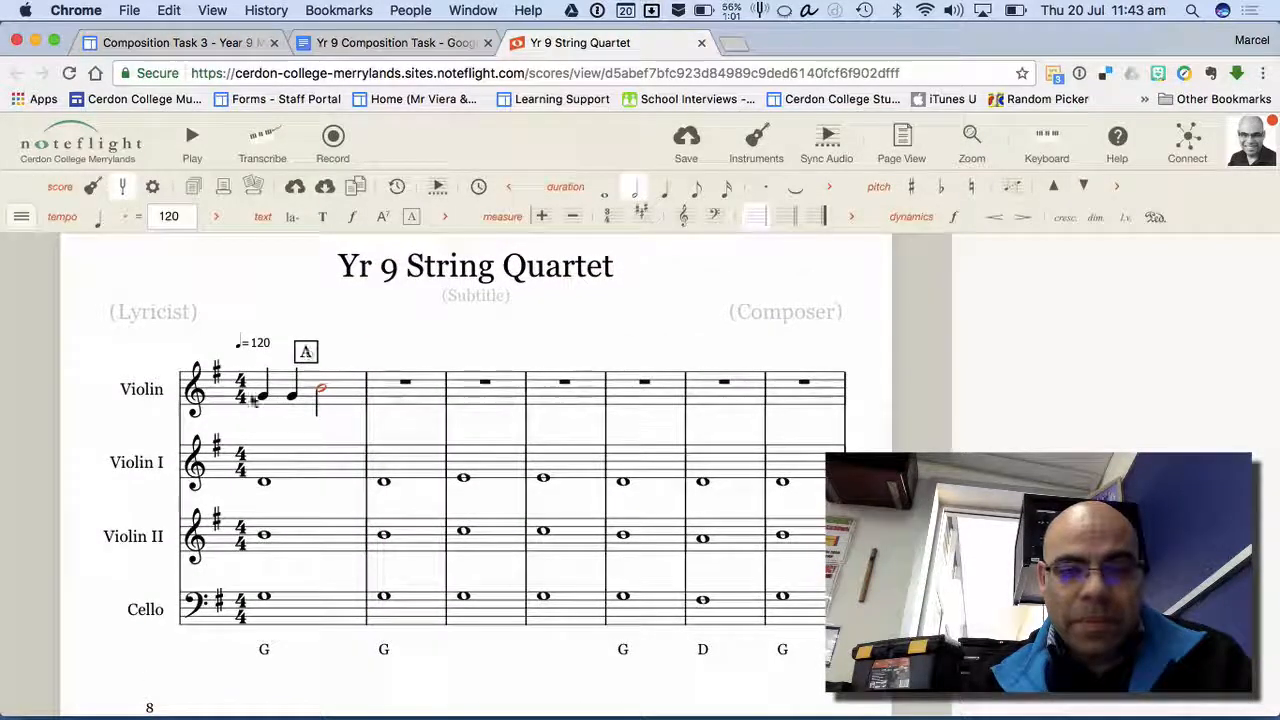
- Replay bar 1 starting from the first note of the top Violin part and stop playback
click(258, 402)
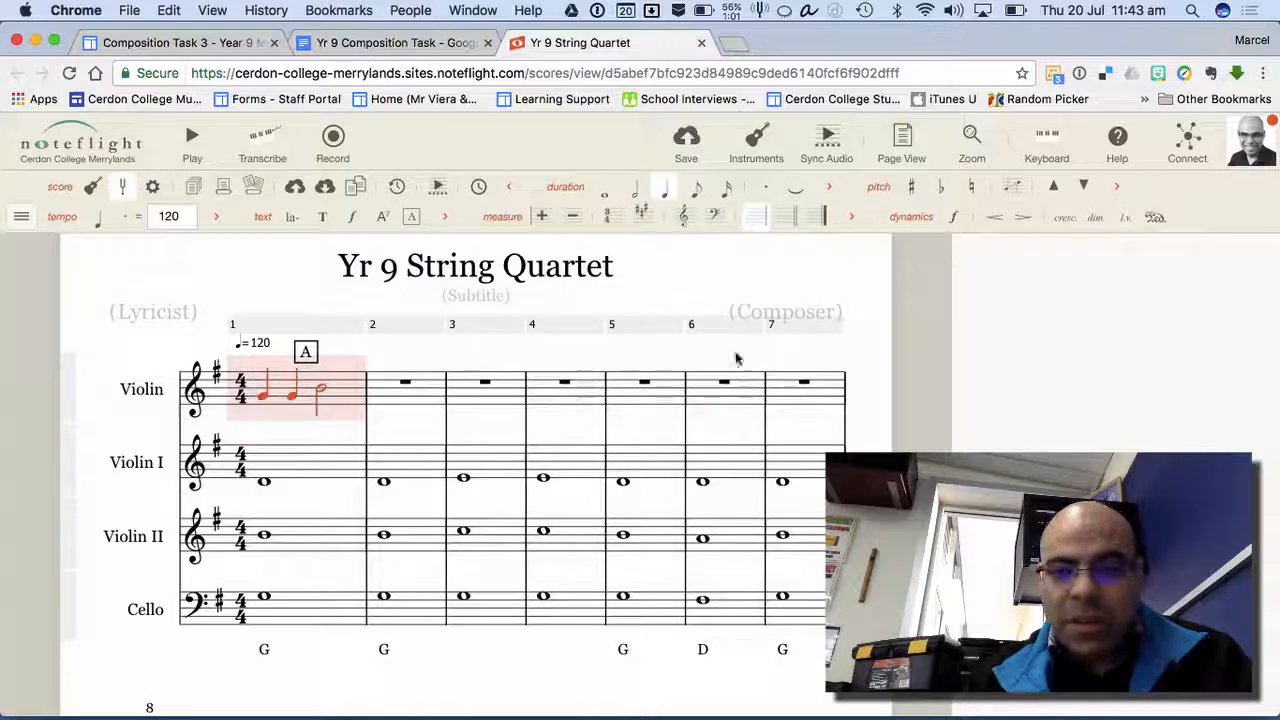
click(262, 400)
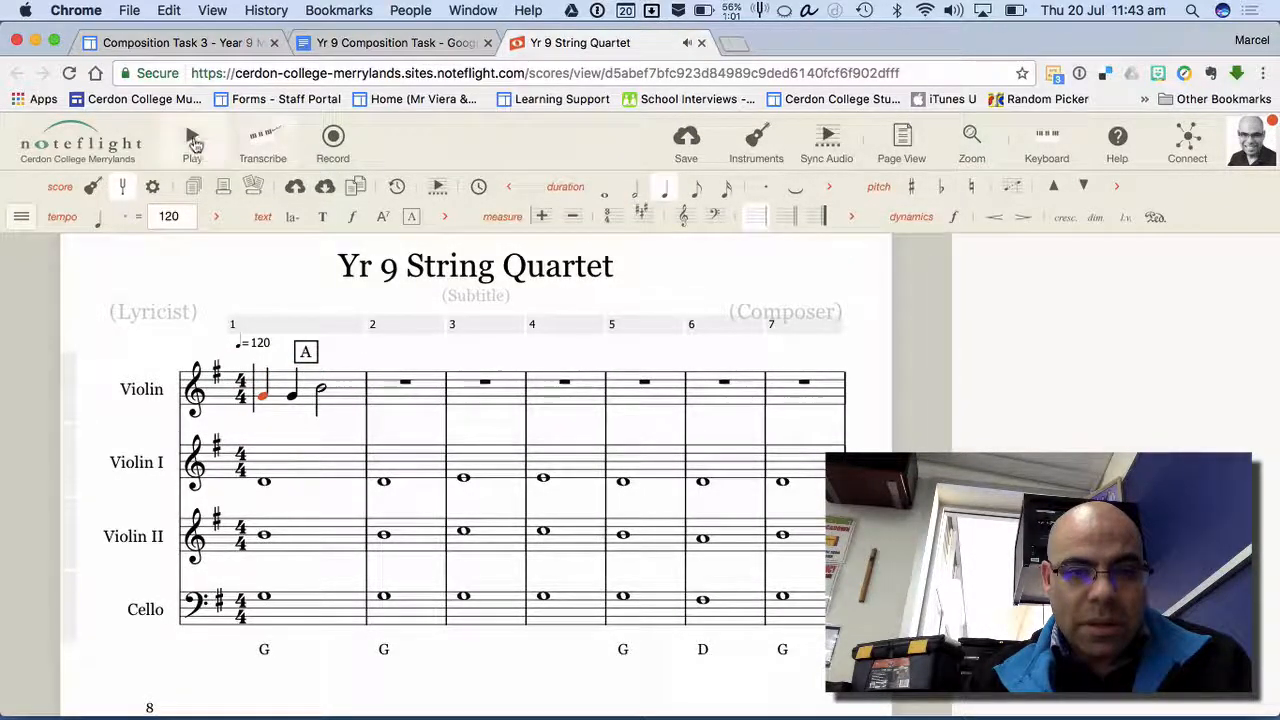
click(193, 140)
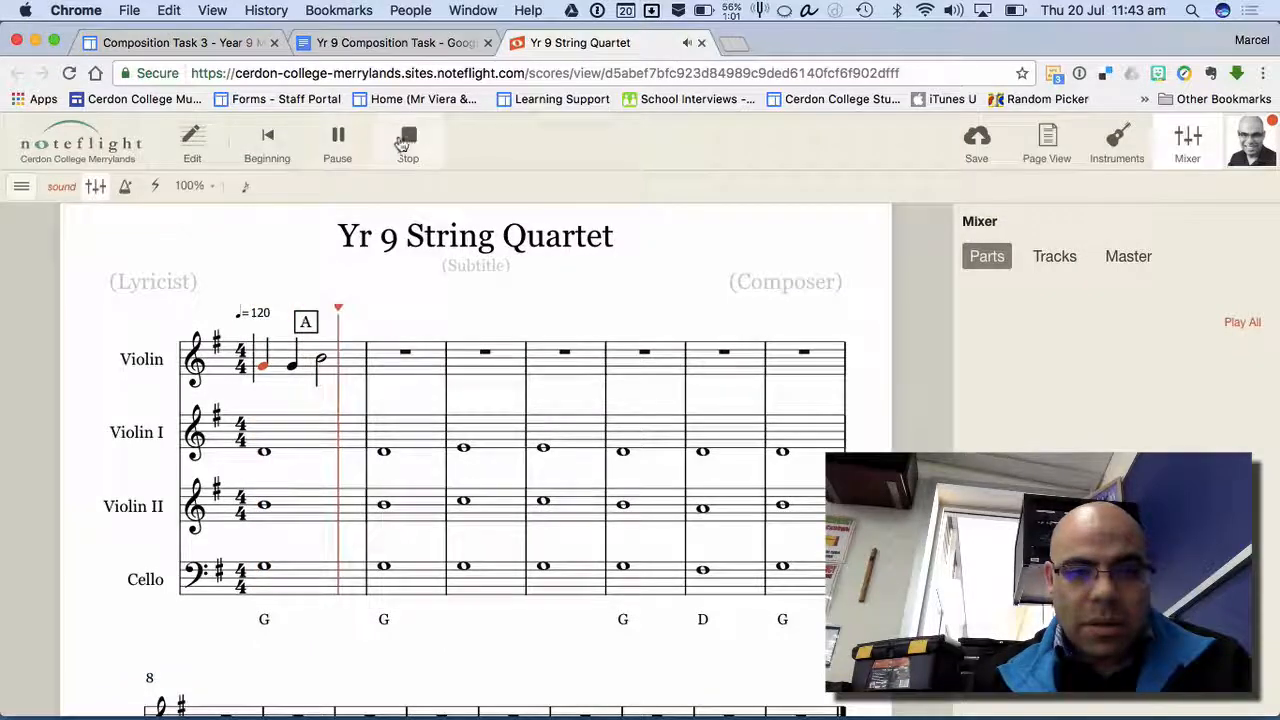
click(404, 143)
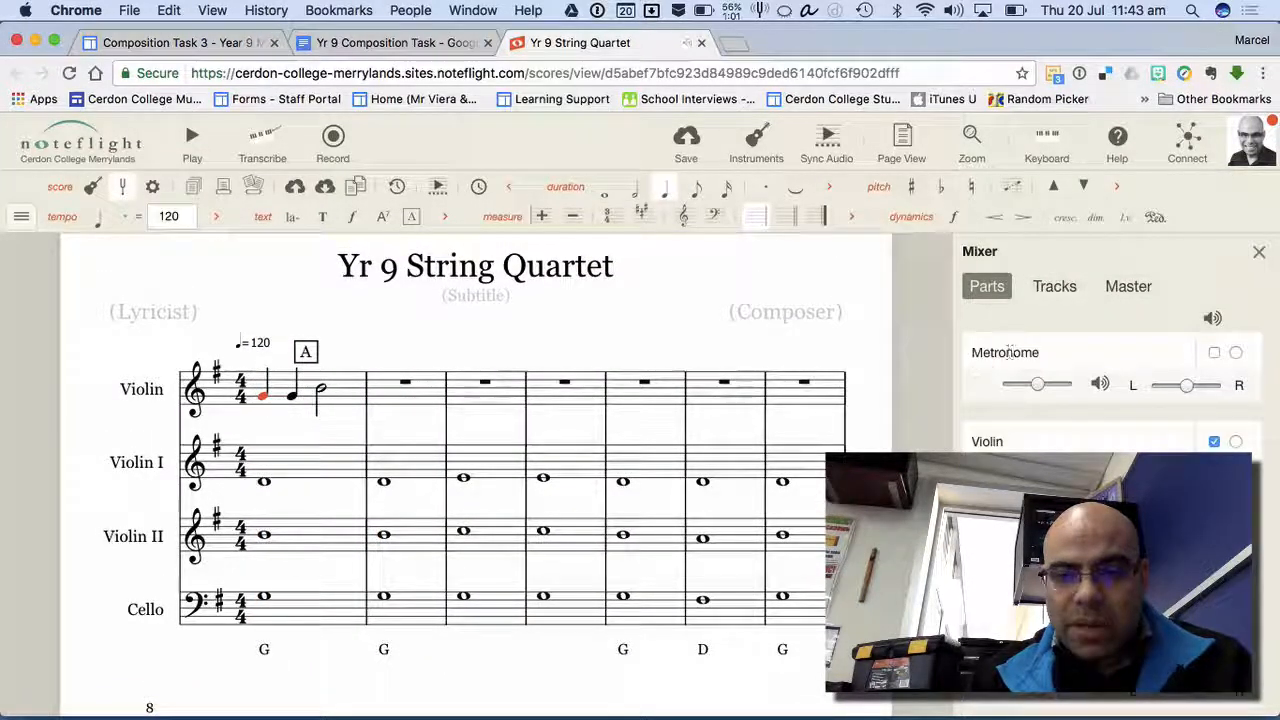
- Raise the top Violin part's volume slightly in the Mixer and listen to bar 1 again from the beginning
scroll(1108, 480, down, 1)
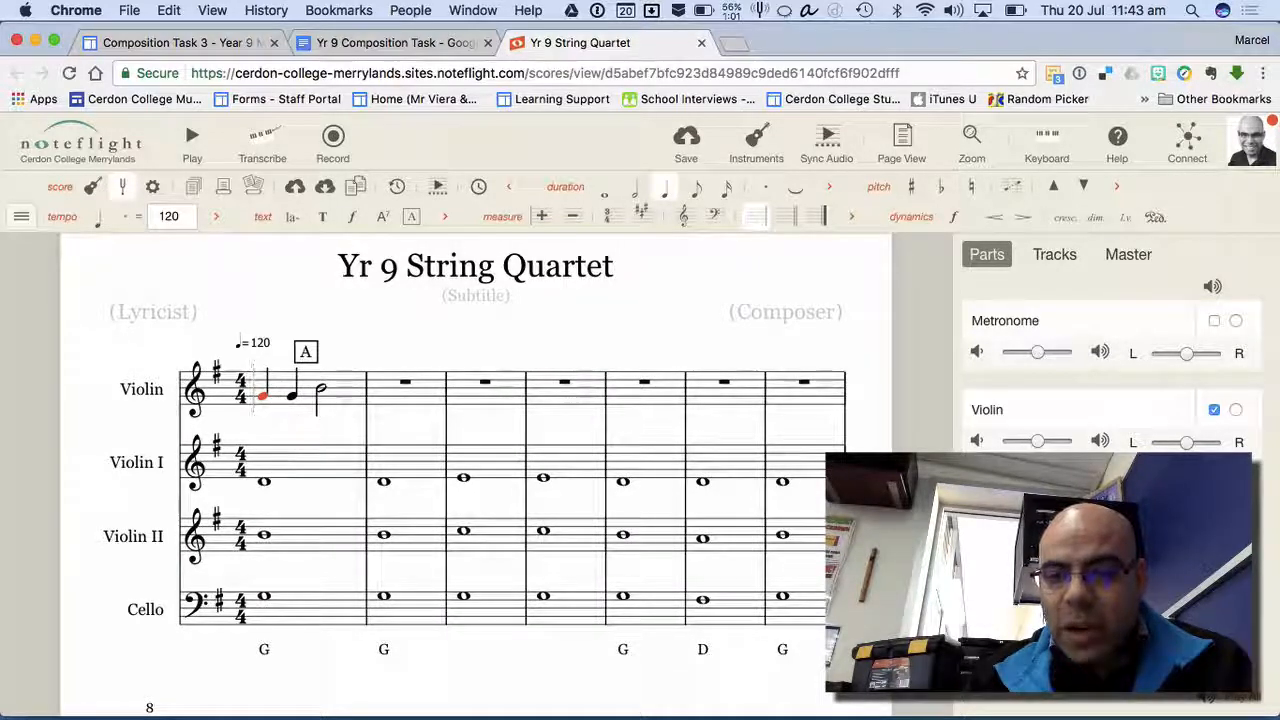
drag(1040, 441, 1046, 441)
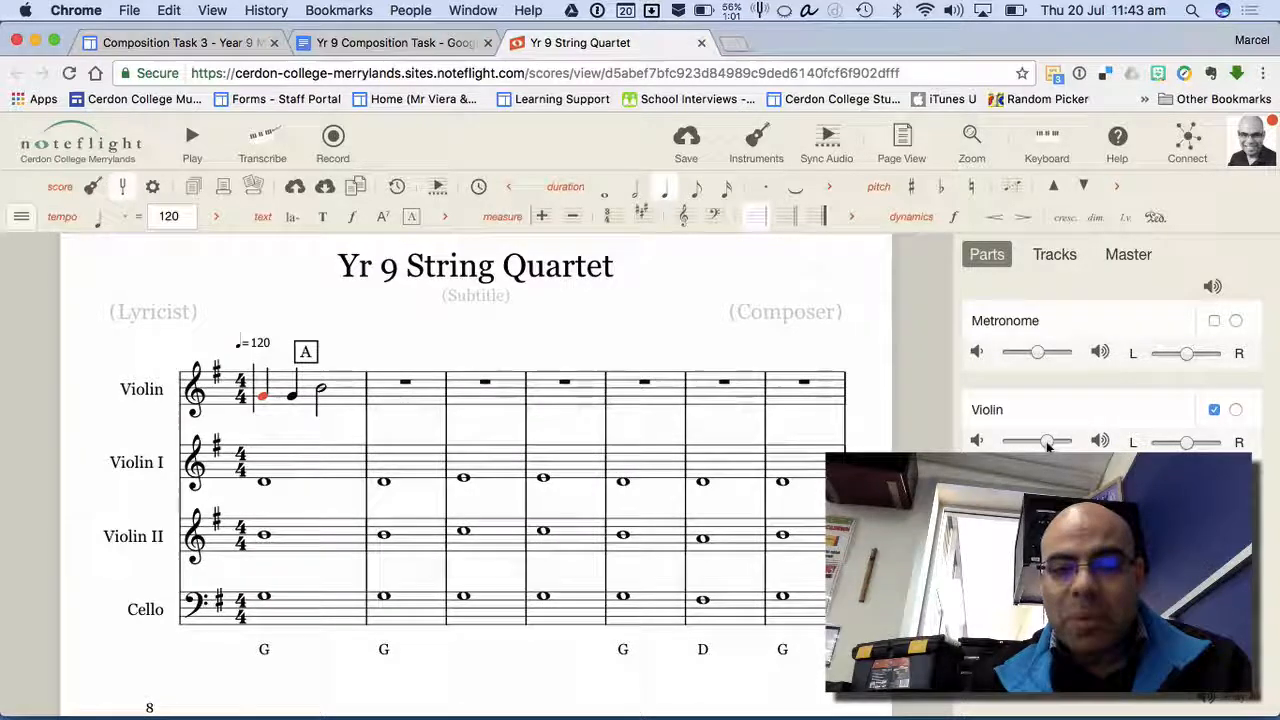
click(194, 140)
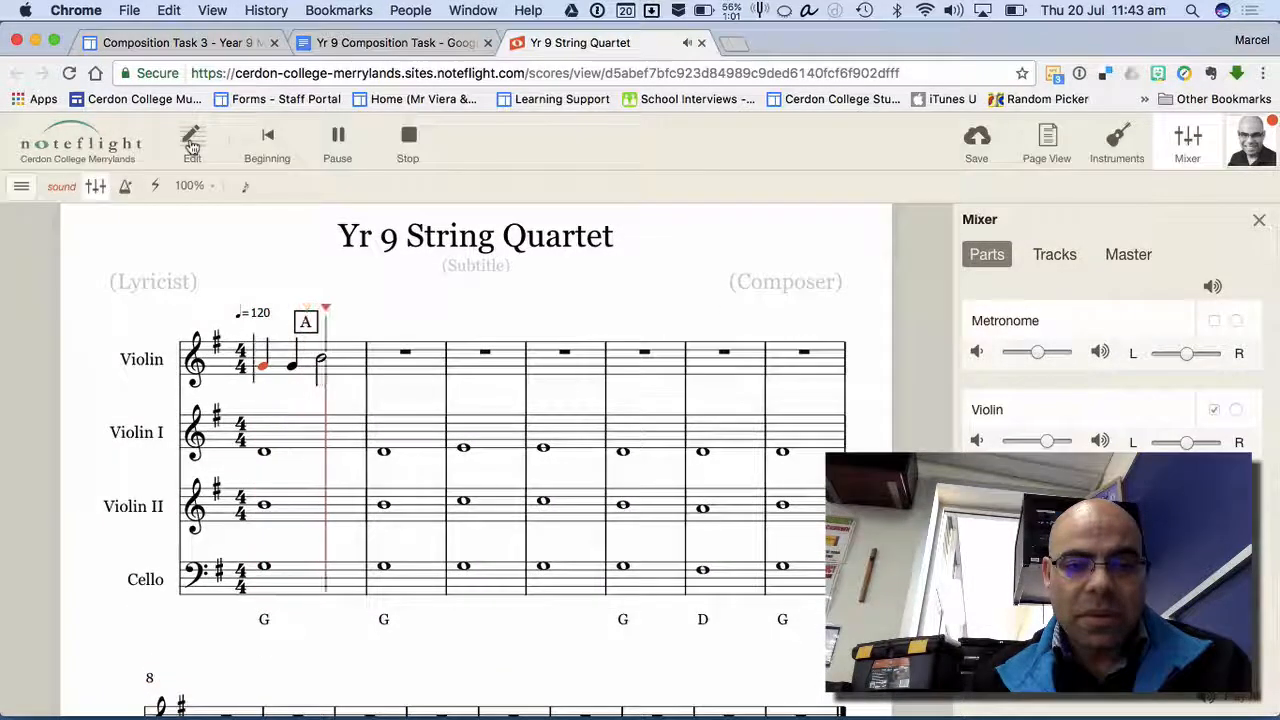
click(337, 140)
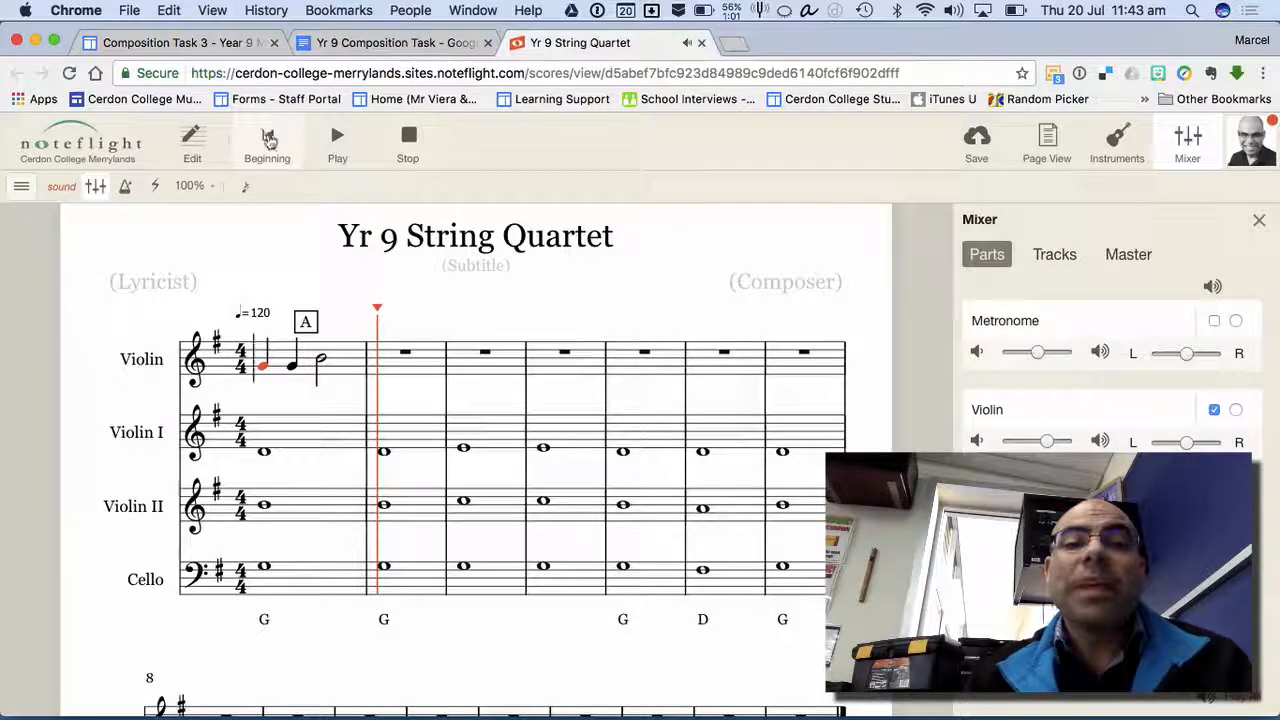
click(266, 148)
click(343, 146)
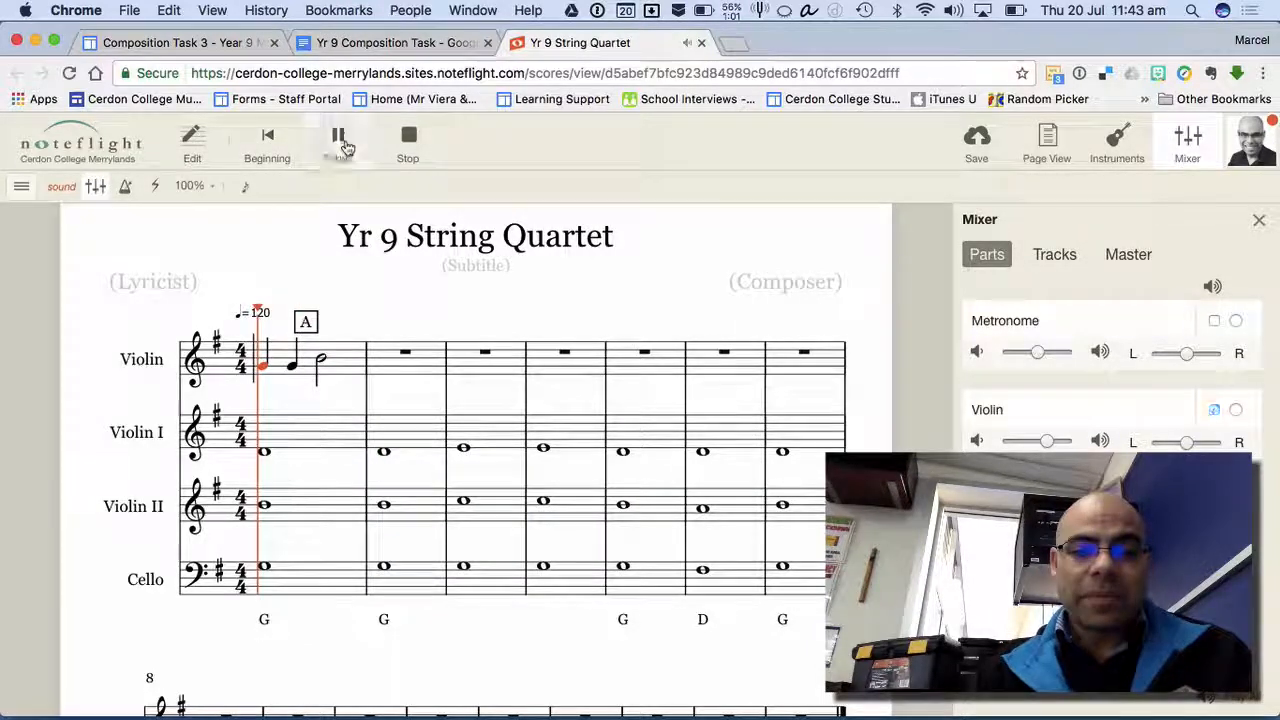
click(407, 140)
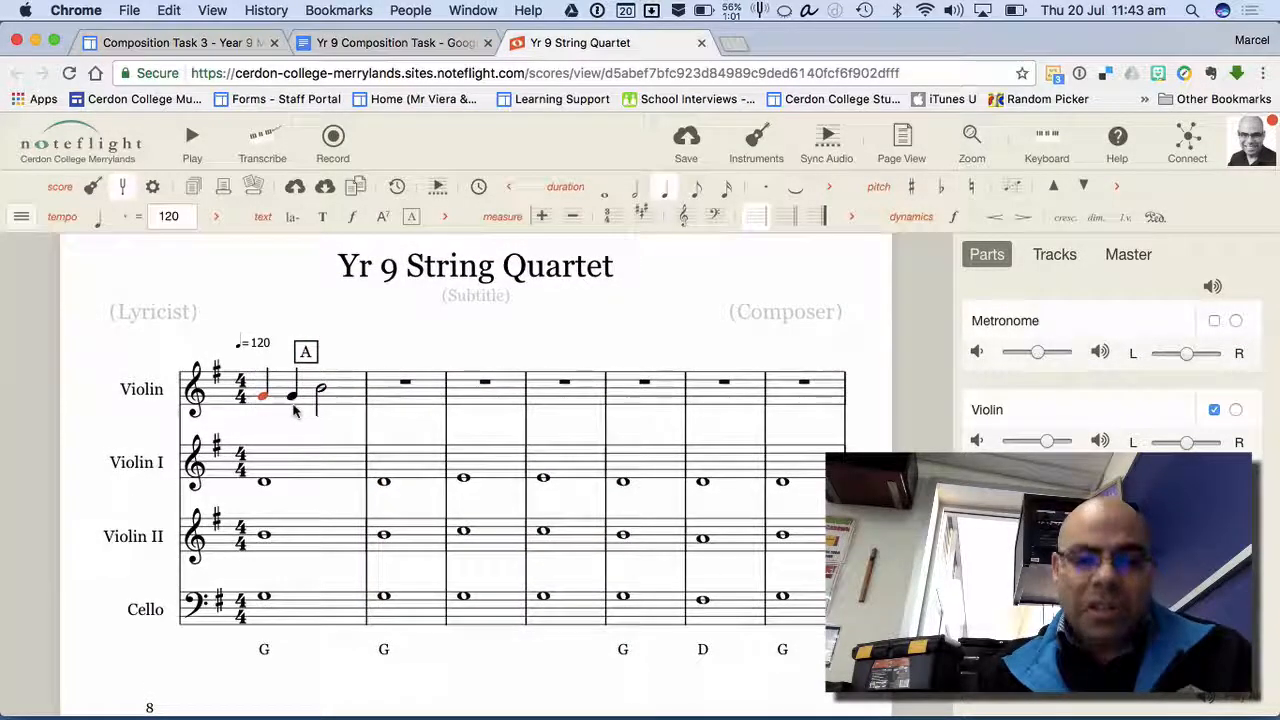
- Enter two eighth-note Bs, a quarter-note D and a half-note B in the top Violin's bar 2, and play the first two bars
click(406, 387)
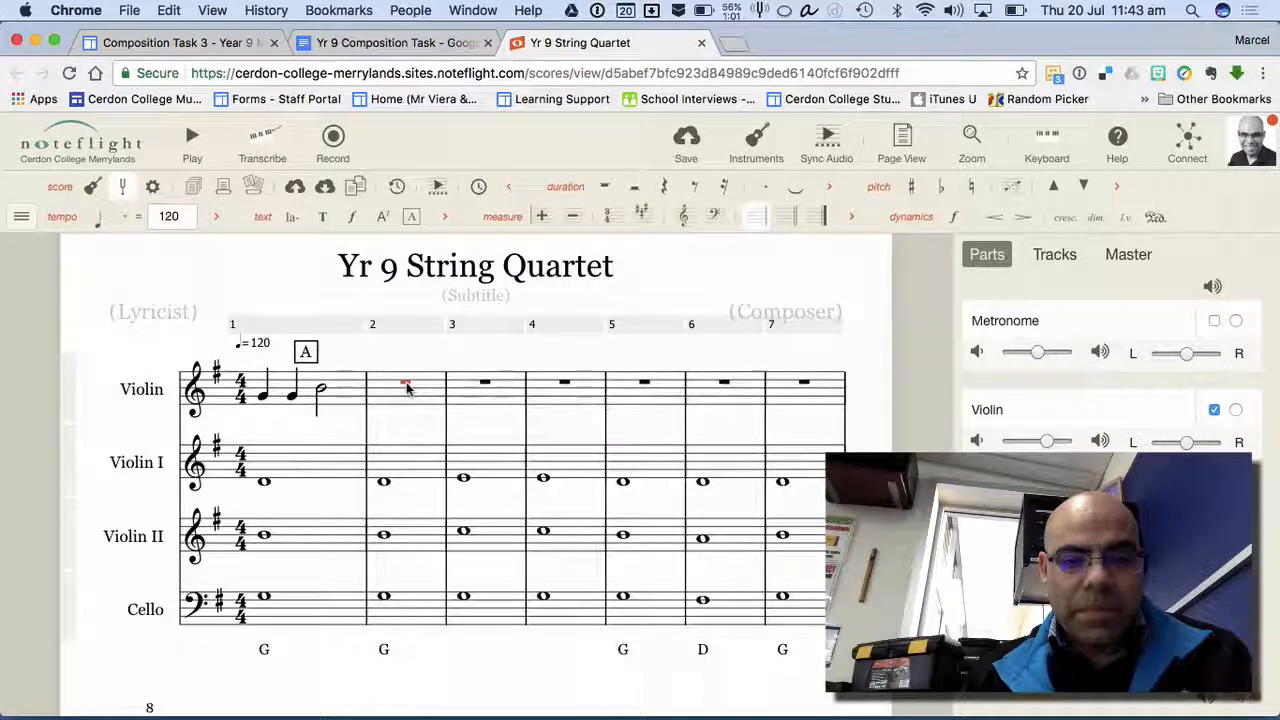
click(697, 190)
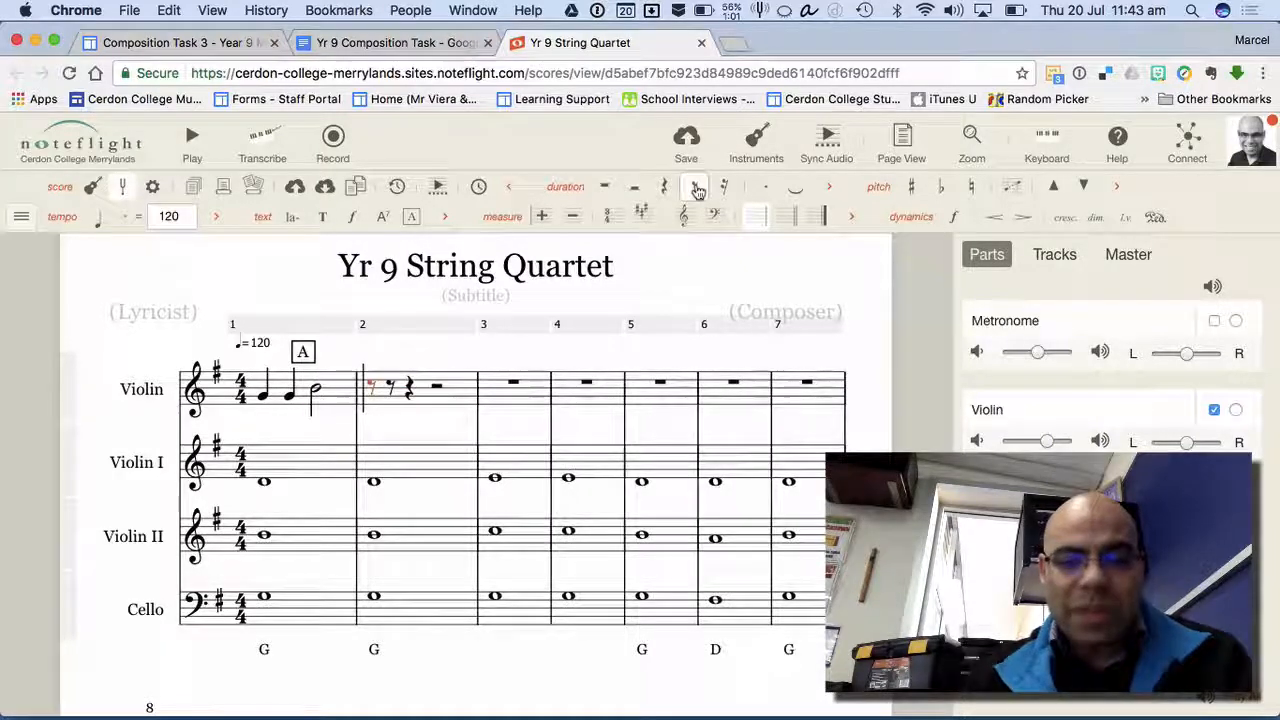
key(b)
key(b)
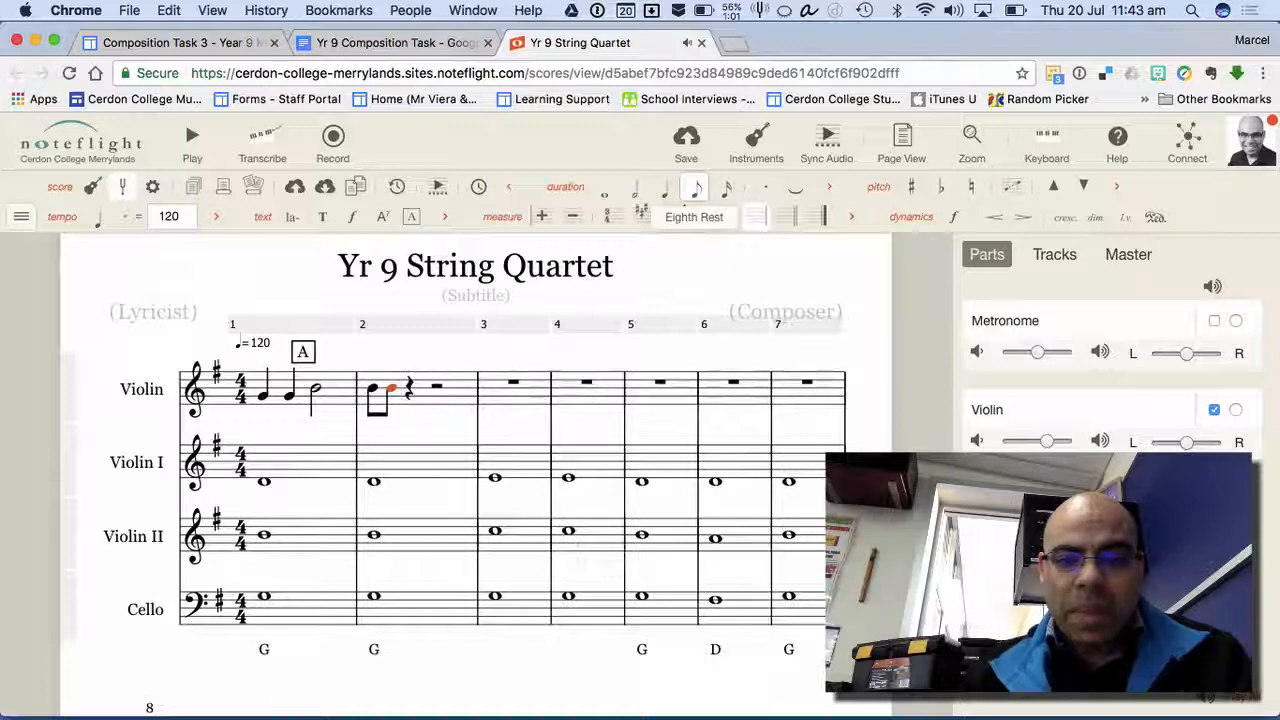
click(667, 193)
key(super+z)
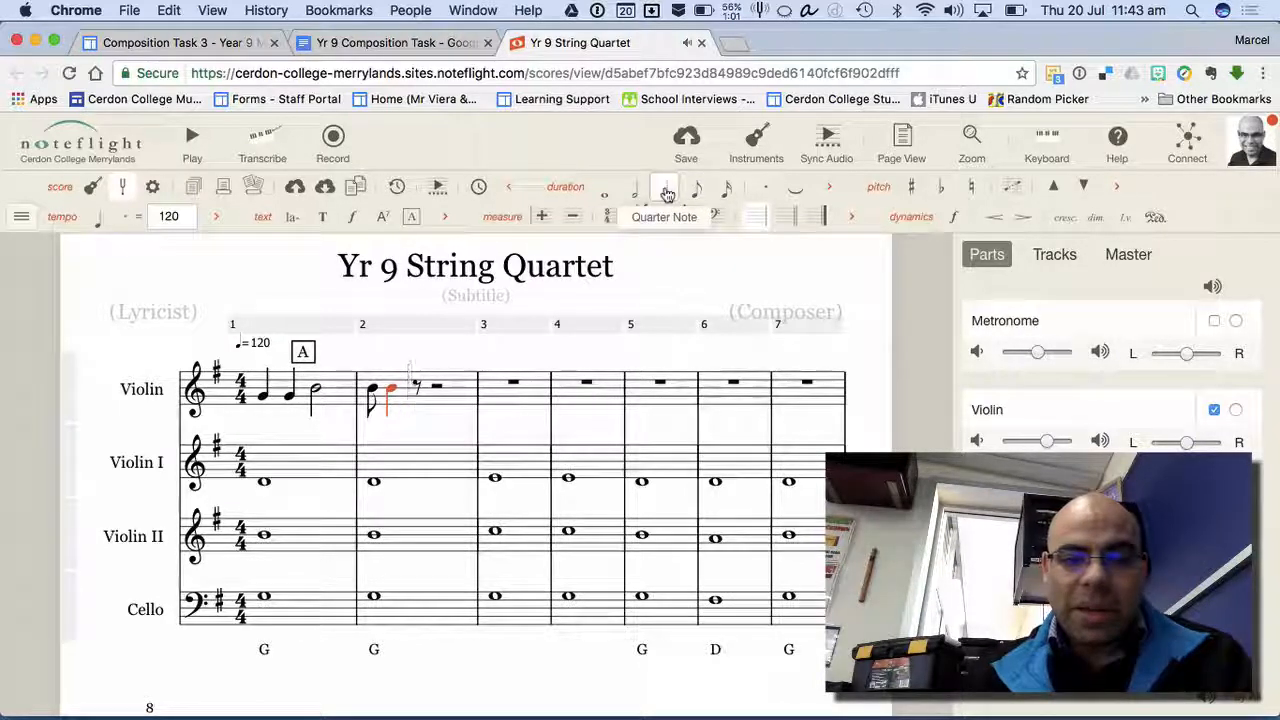
key(b)
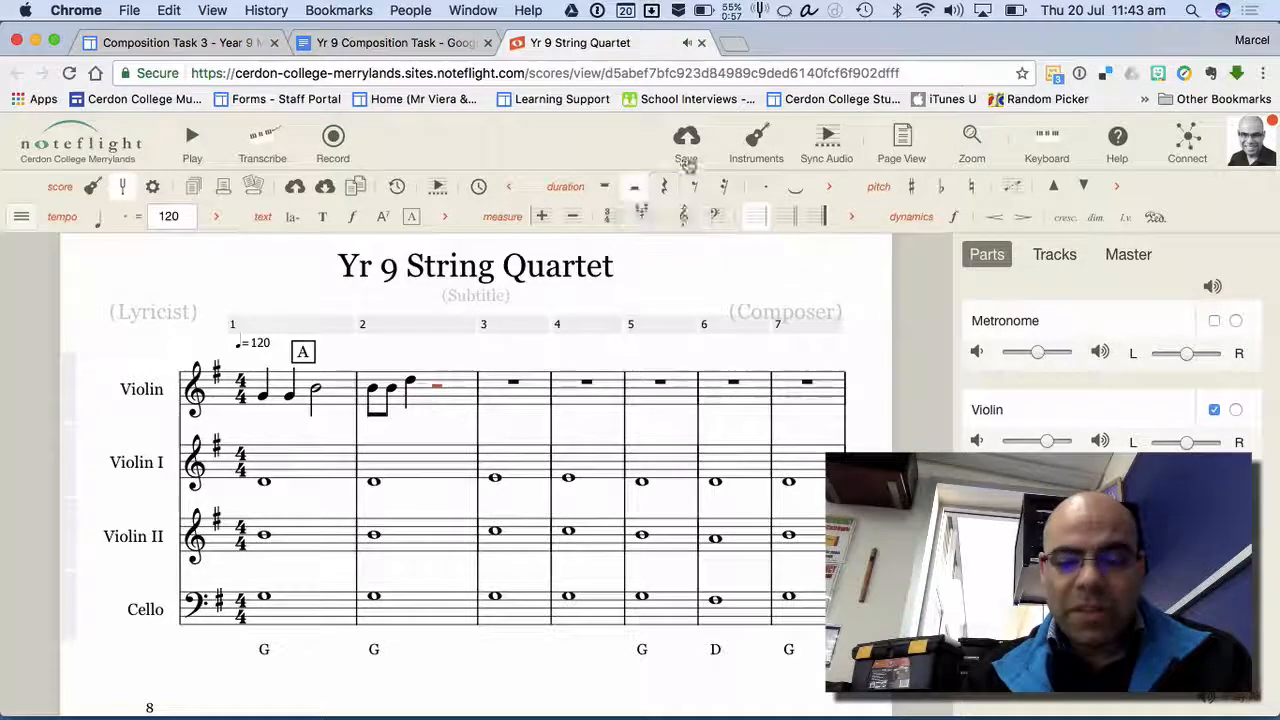
click(634, 187)
key(Escape)
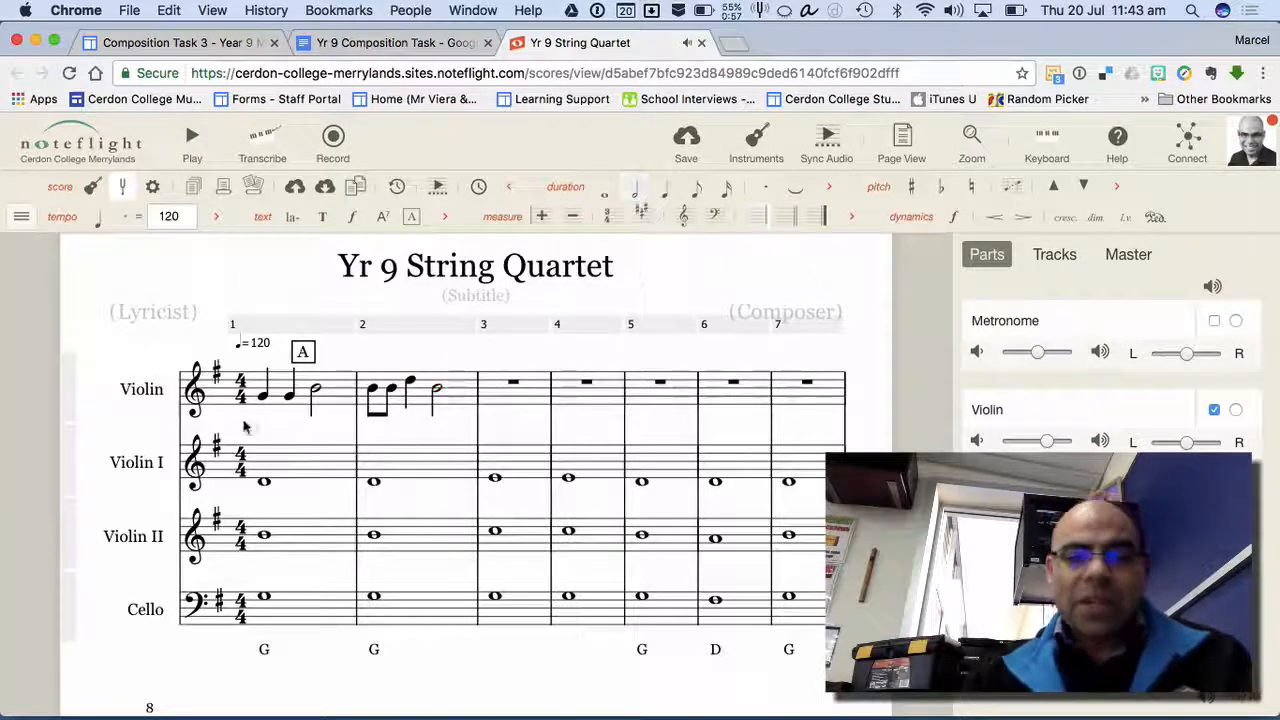
click(195, 142)
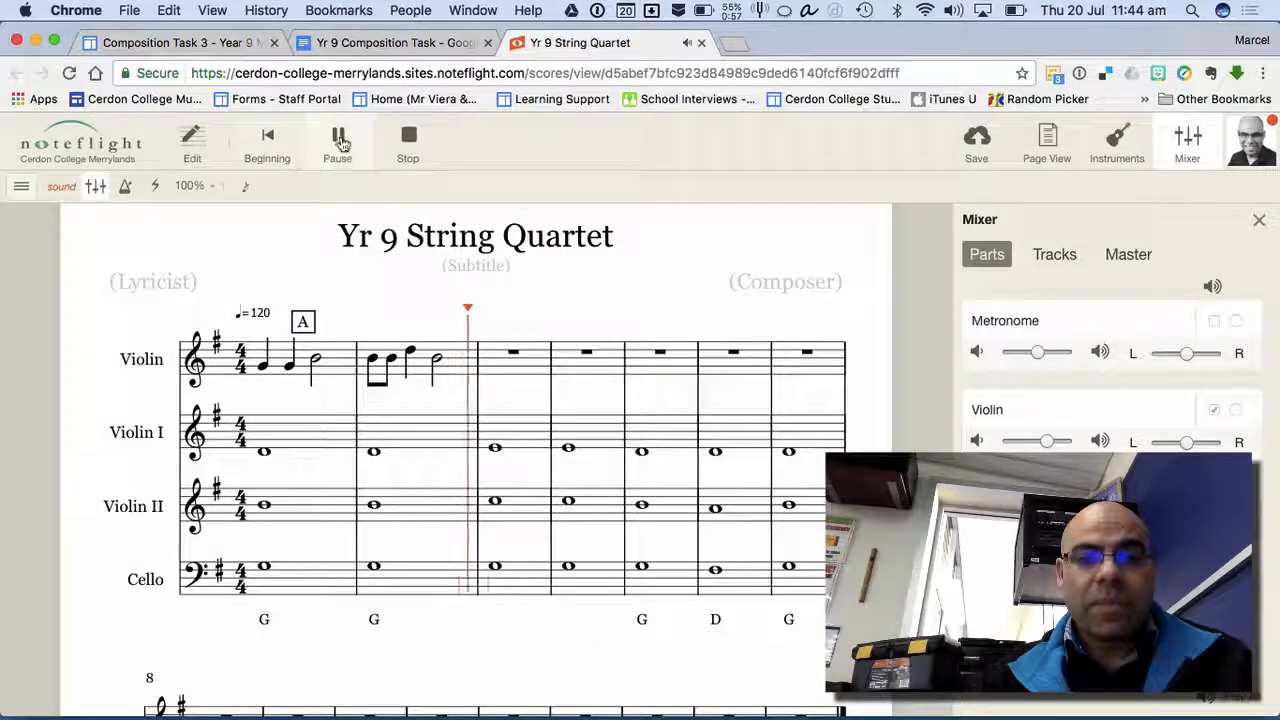
click(406, 146)
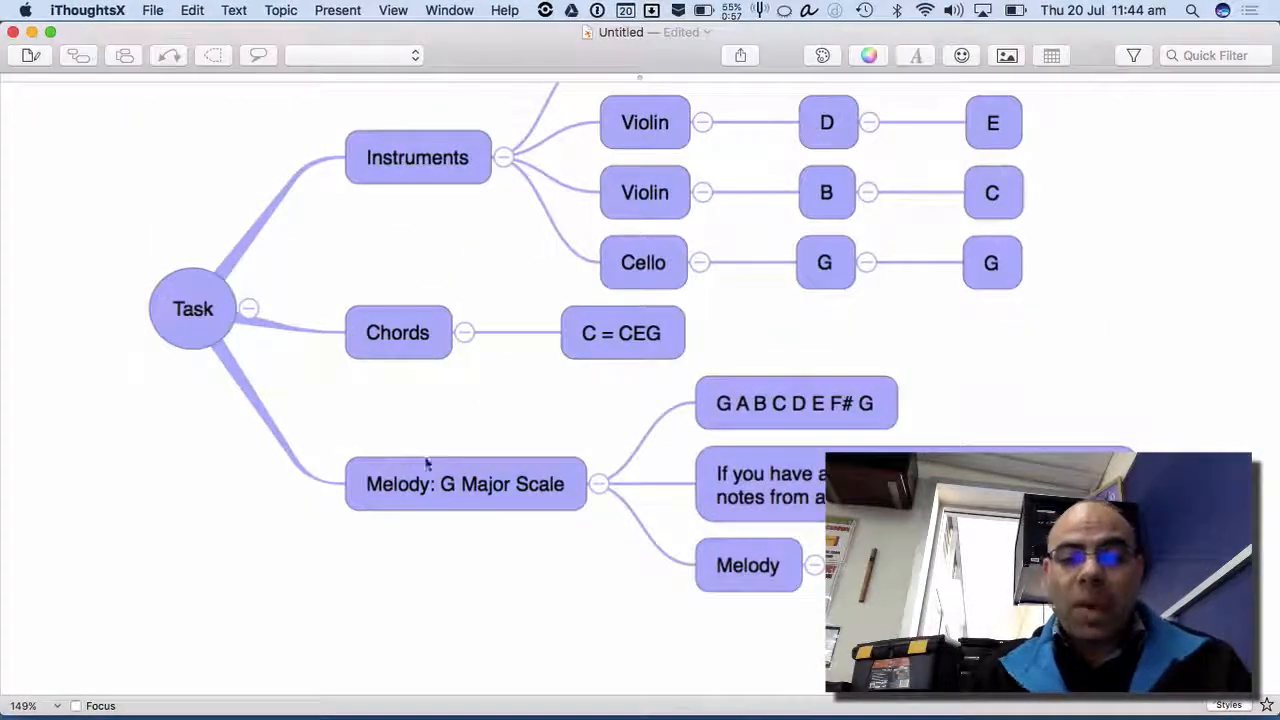
- Switch to the iThoughtsX mind map and add a "Passing notes" subtopic under "Melody: G Major Scale"
click(432, 480)
key(Tab)
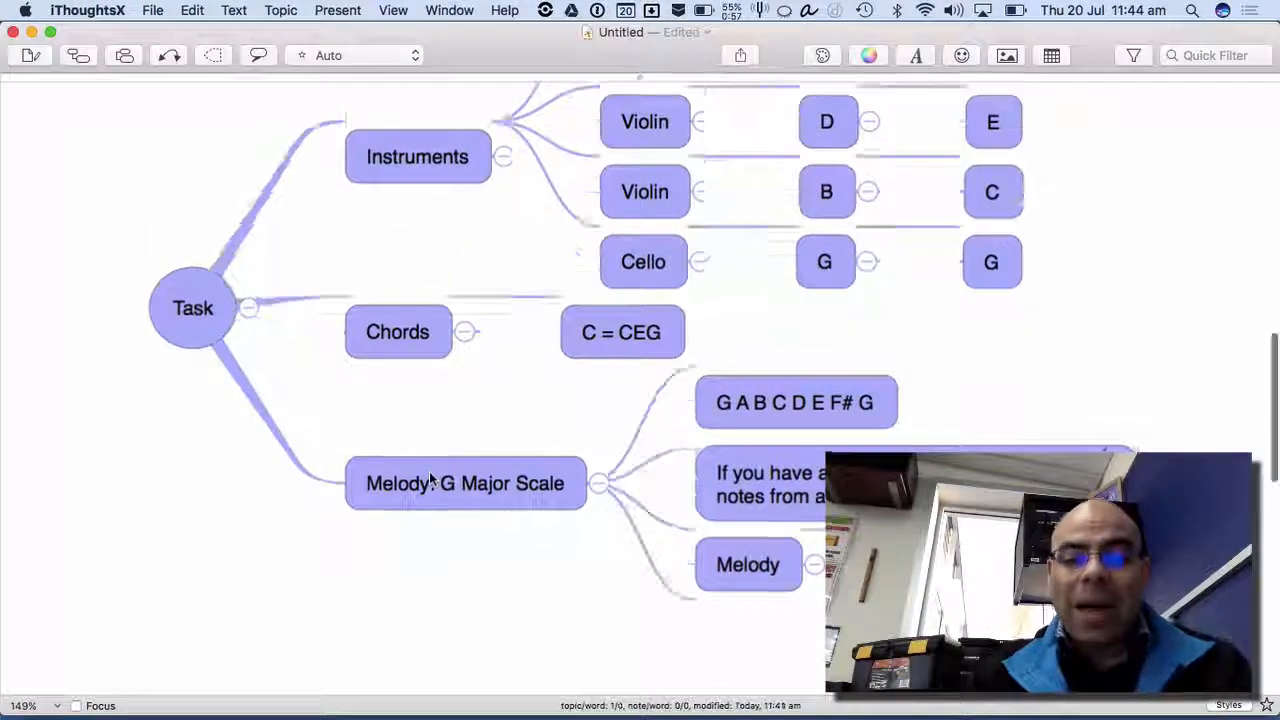
text(Passing note)
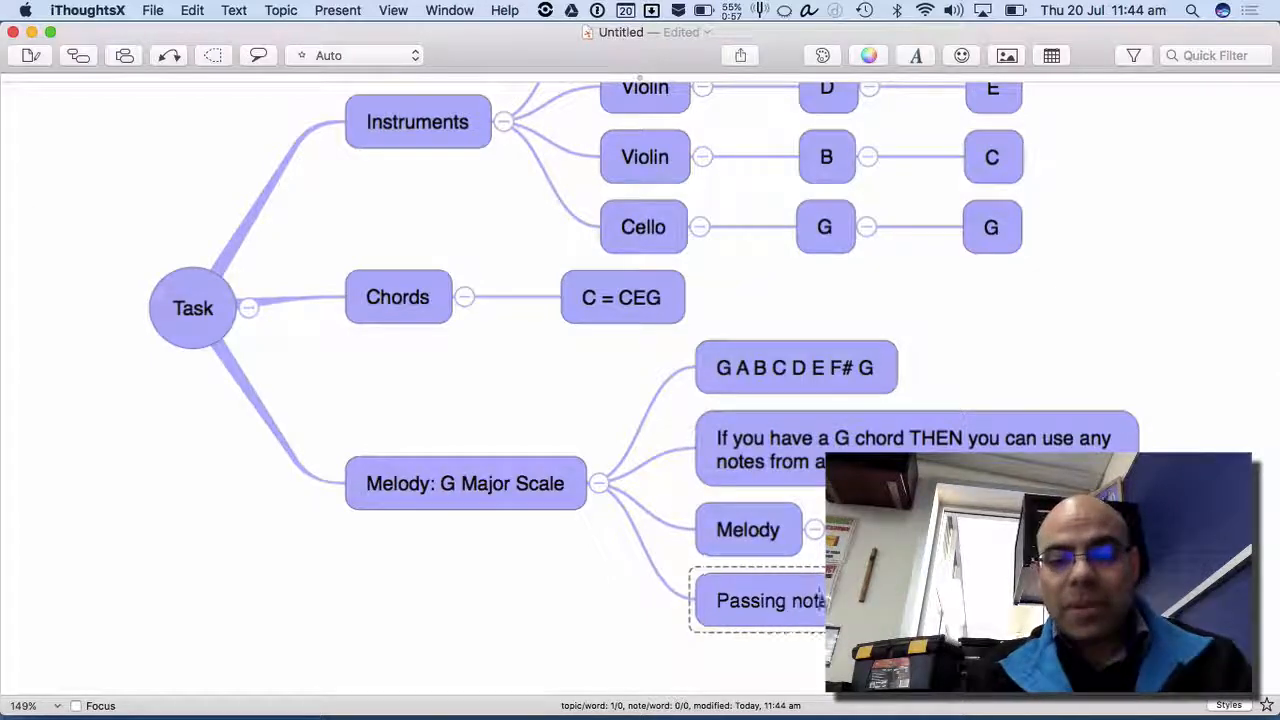
click(515, 577)
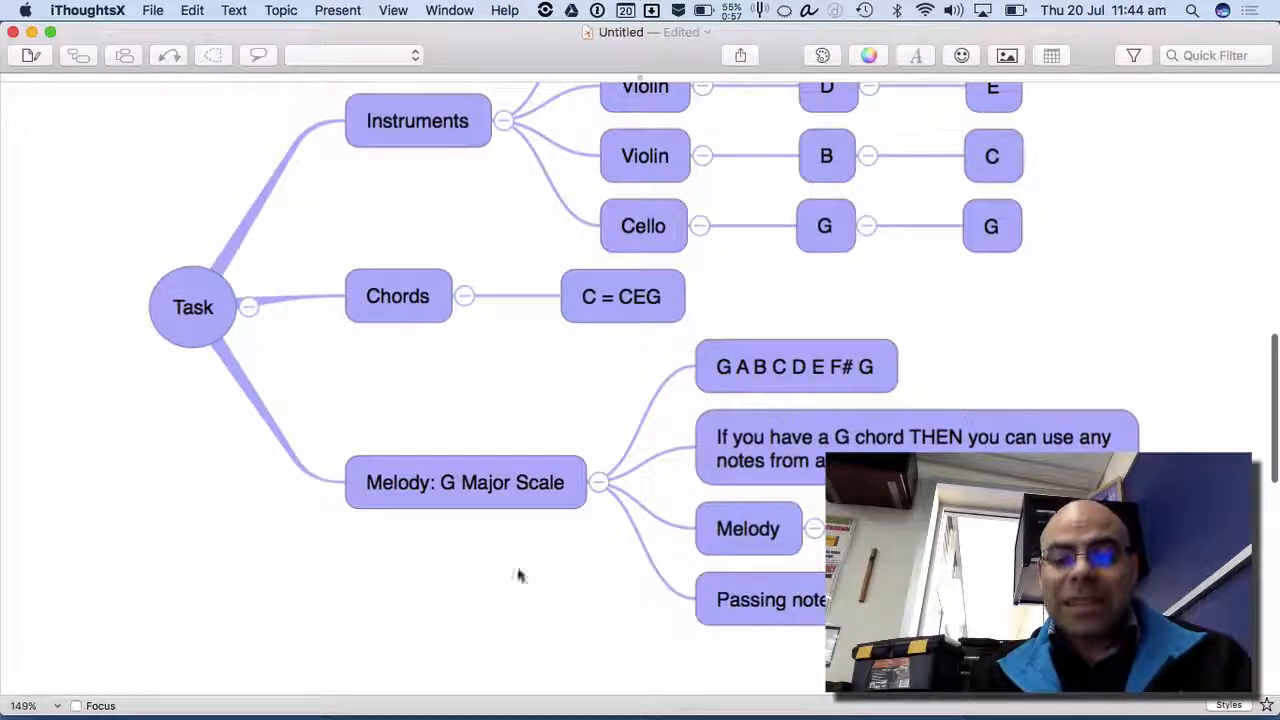
- Add a subtopic under "Passing notes" listing the alternative scale notes, including E, separated by "or"
scroll(517, 575, down, 3)
click(780, 478)
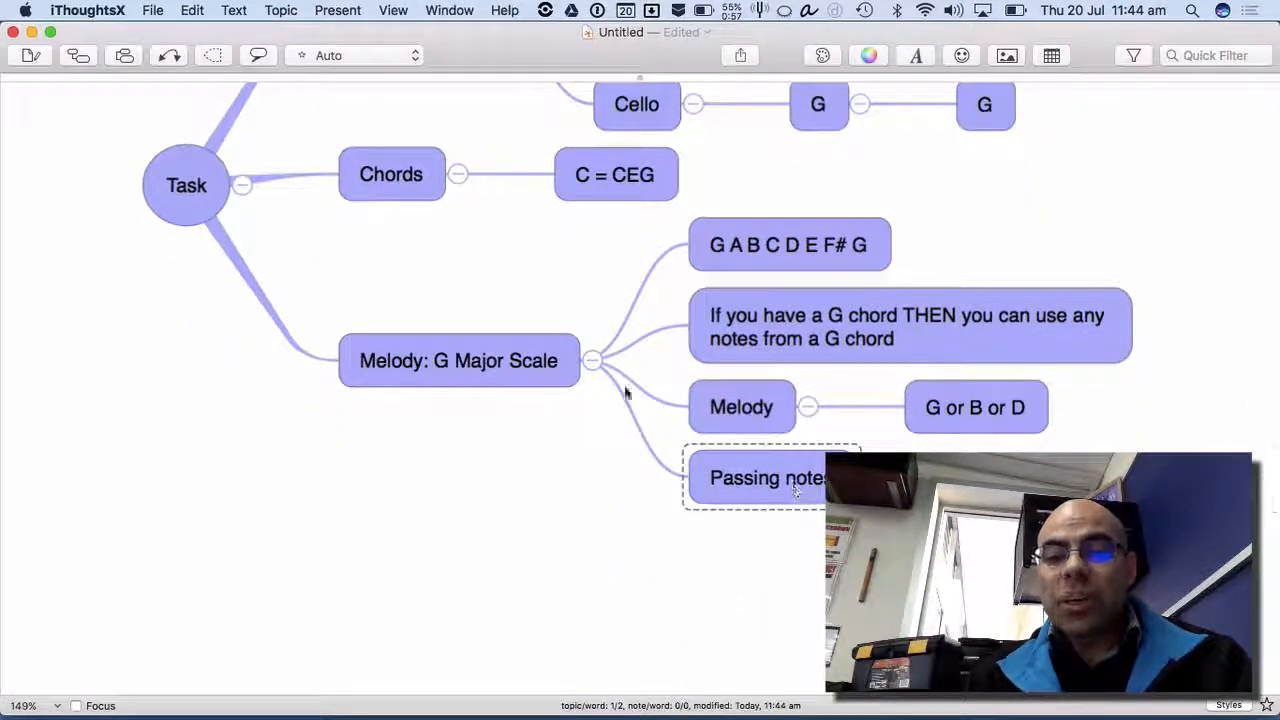
key(Tab)
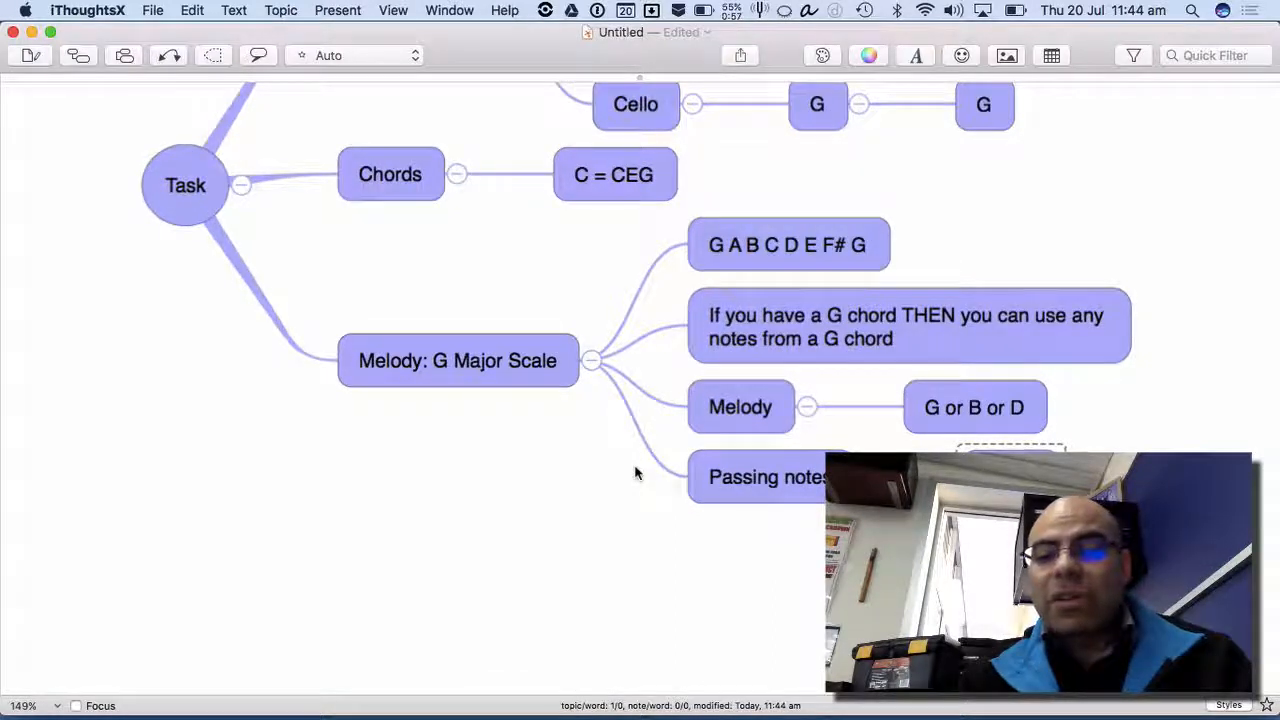
text(or)
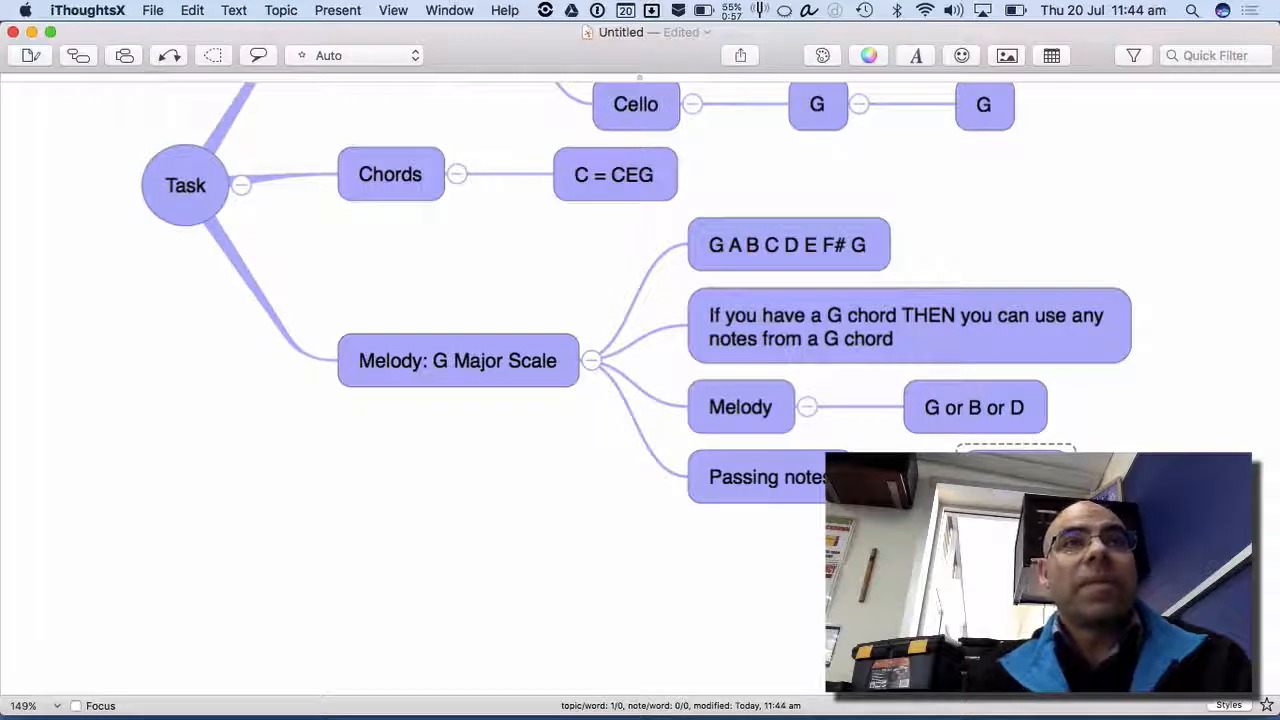
scroll(637, 632, right, 5)
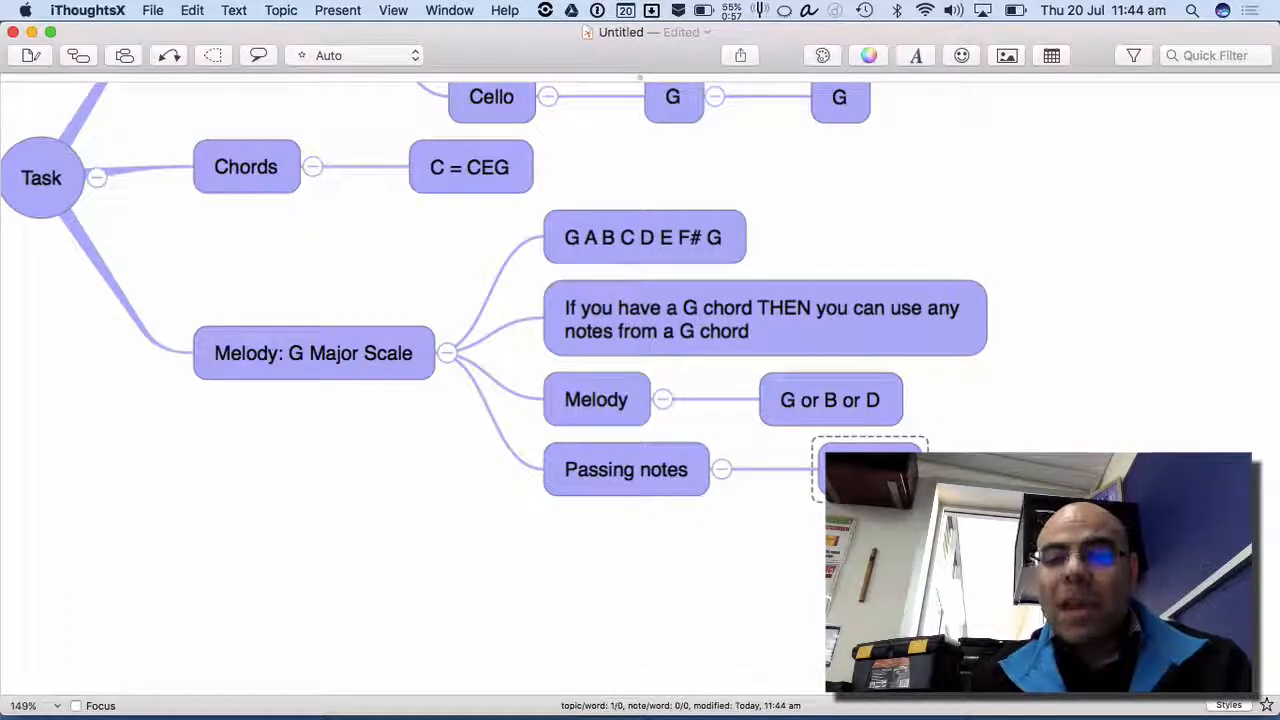
text(, )
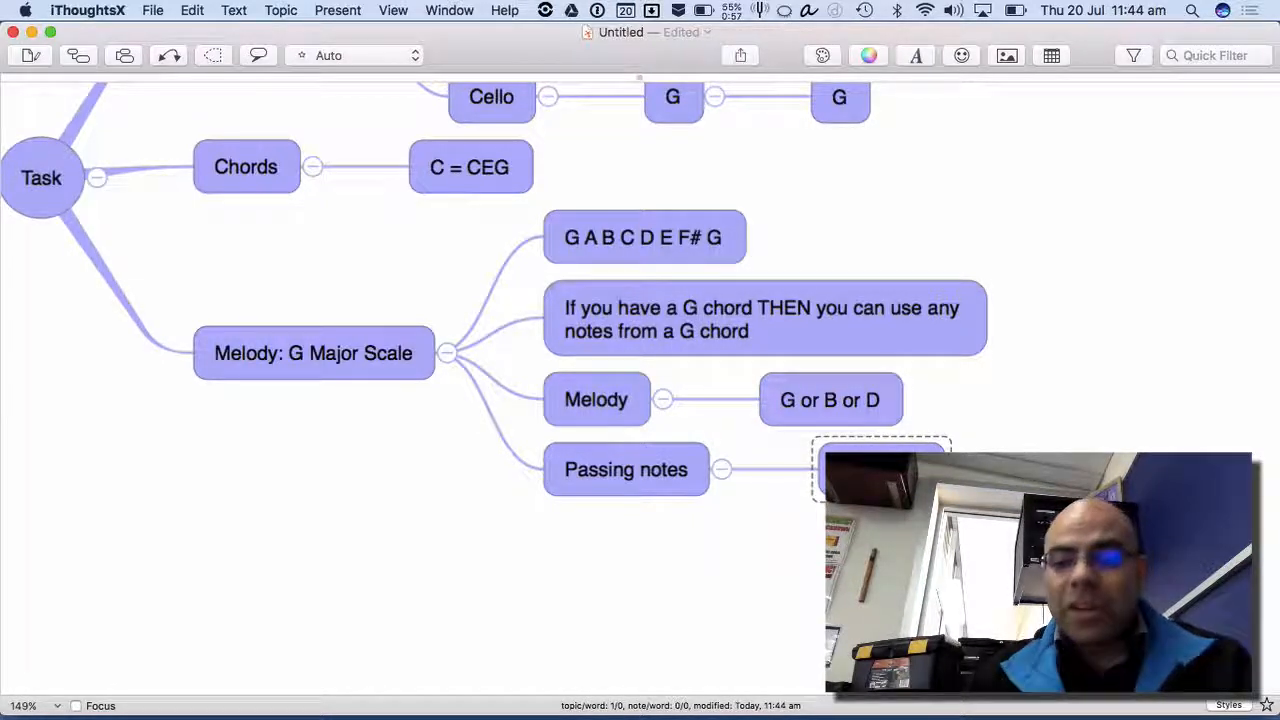
text(#)
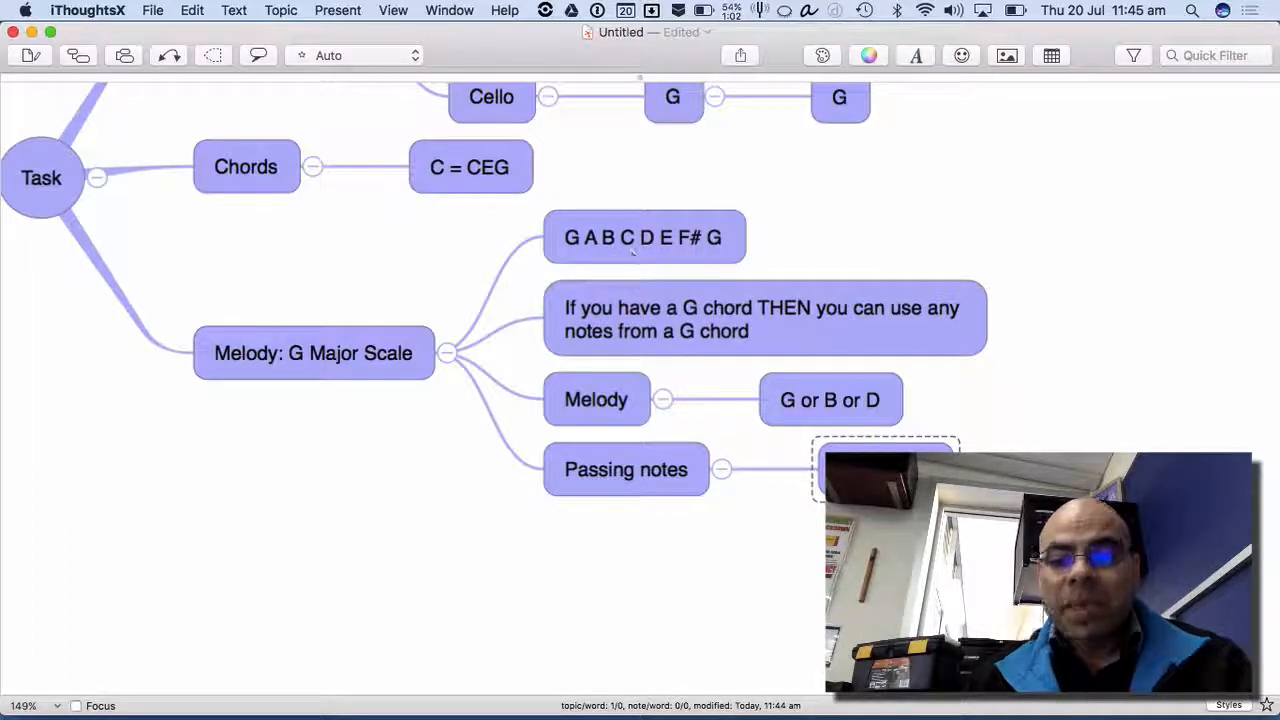
key(BackSpace)
text(r E)
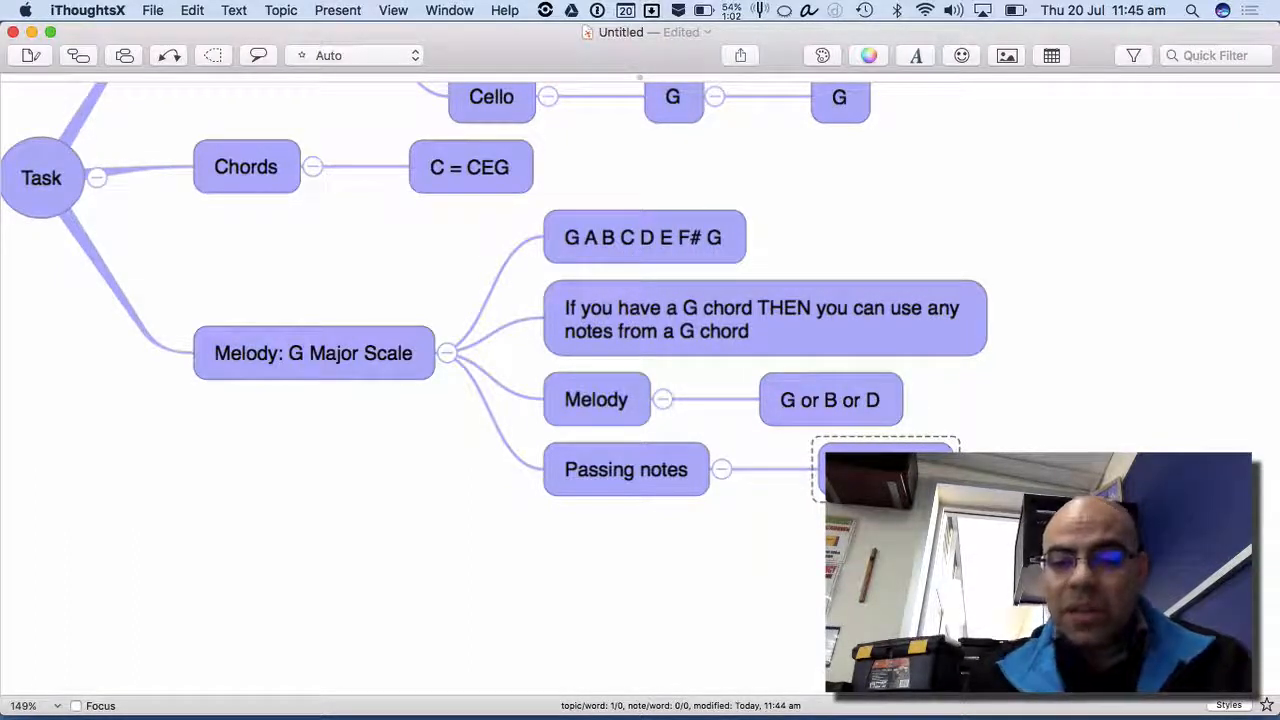
text( or)
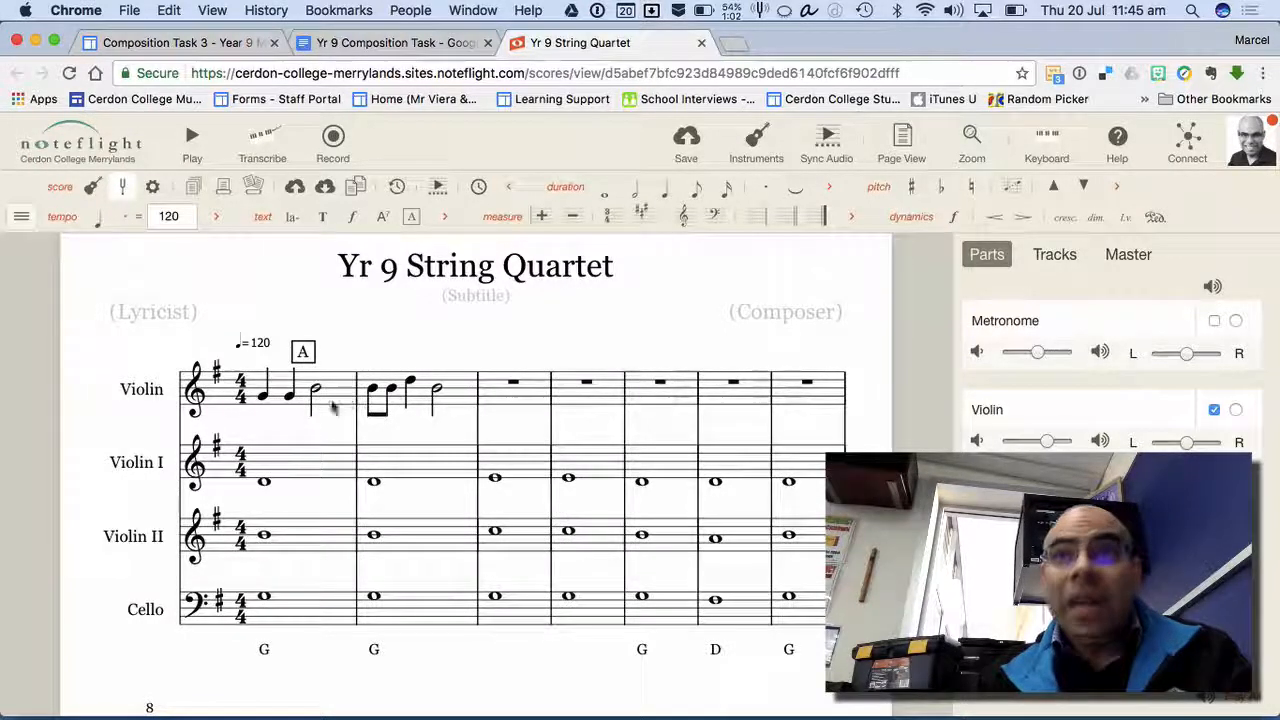
- Switch to the Noteflight score and change the second note of the top Violin's bar 1 to A
click(262, 396)
key(Right)
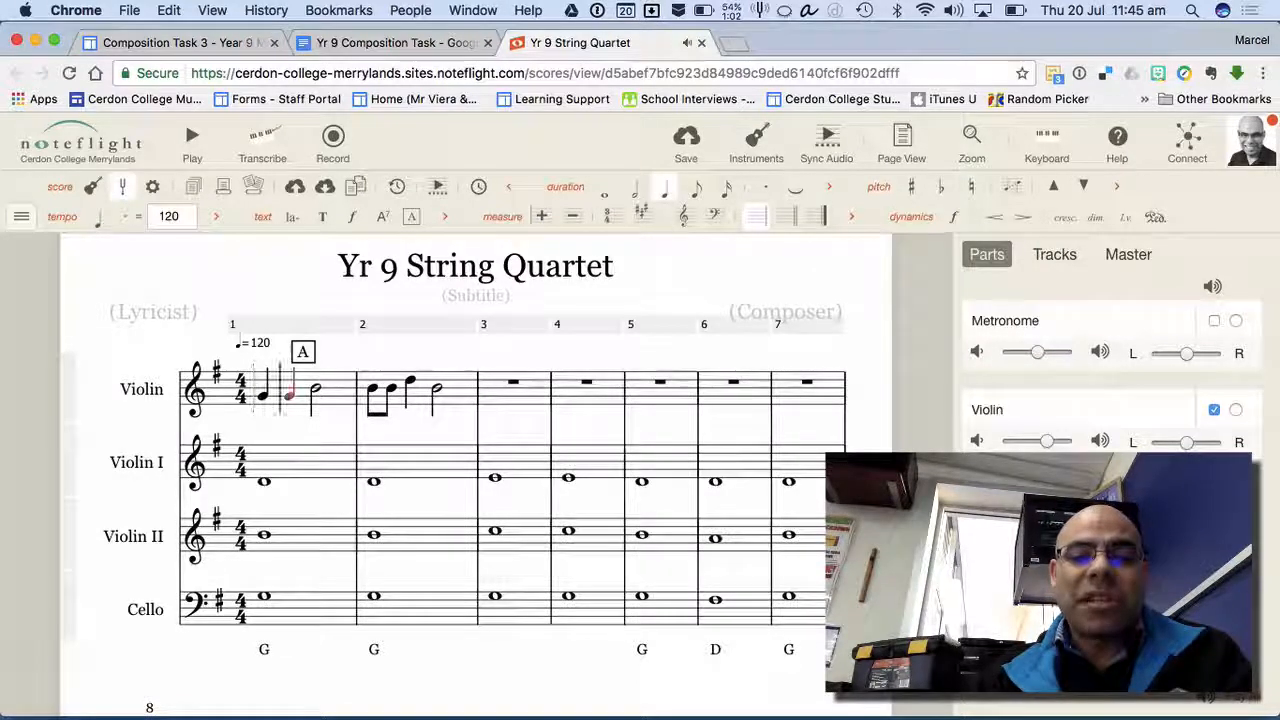
key(Right)
key(Left)
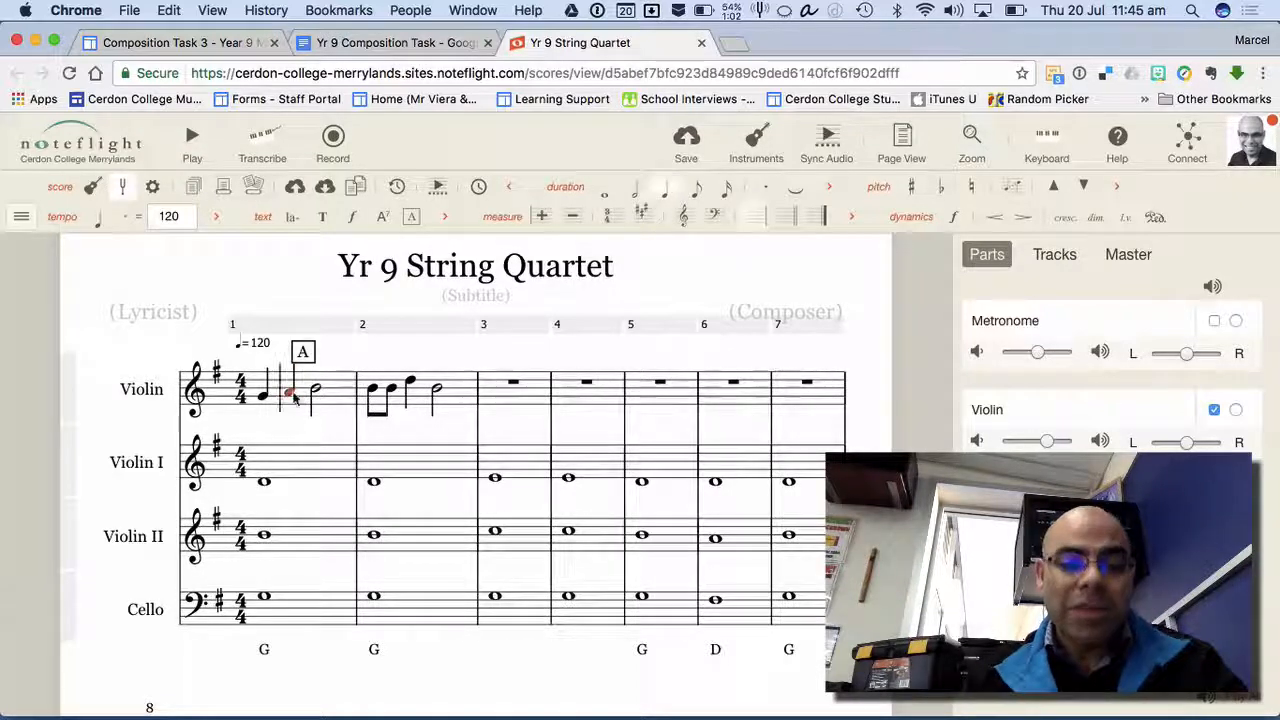
- Listen to bar 1 from its start, replay from its second note in the top Violin, and stop playback
click(258, 325)
click(246, 324)
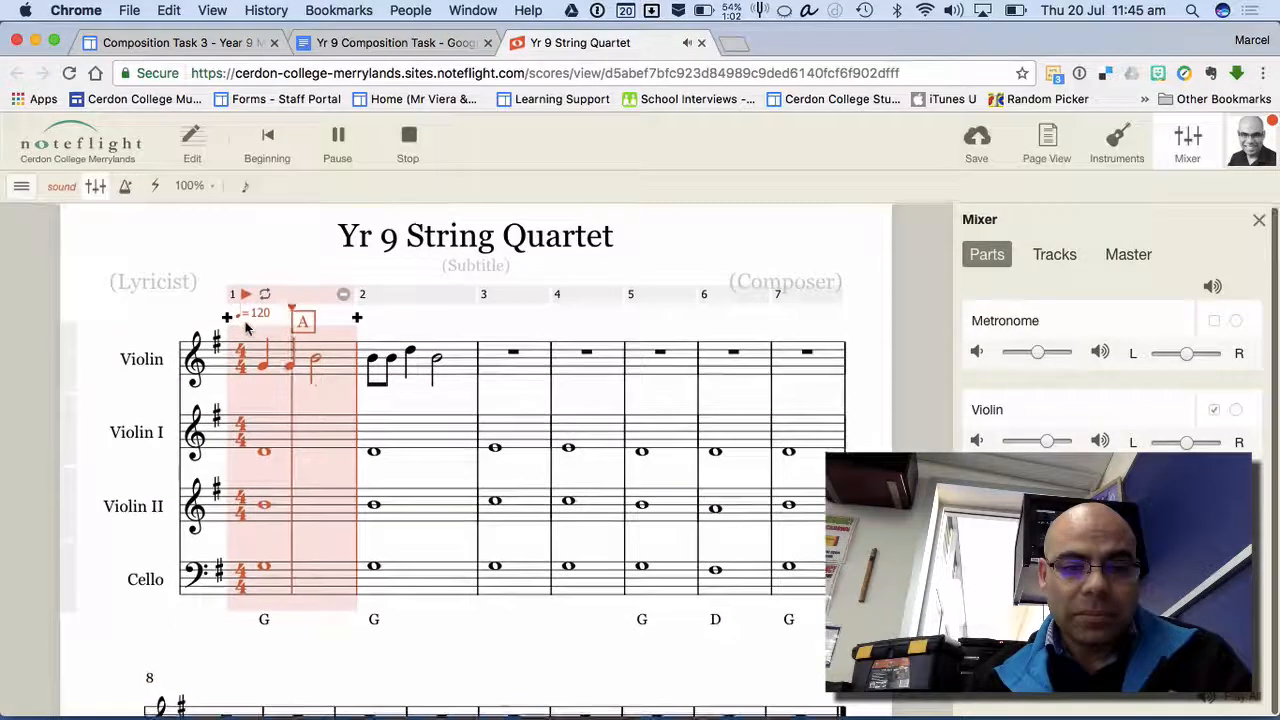
click(292, 400)
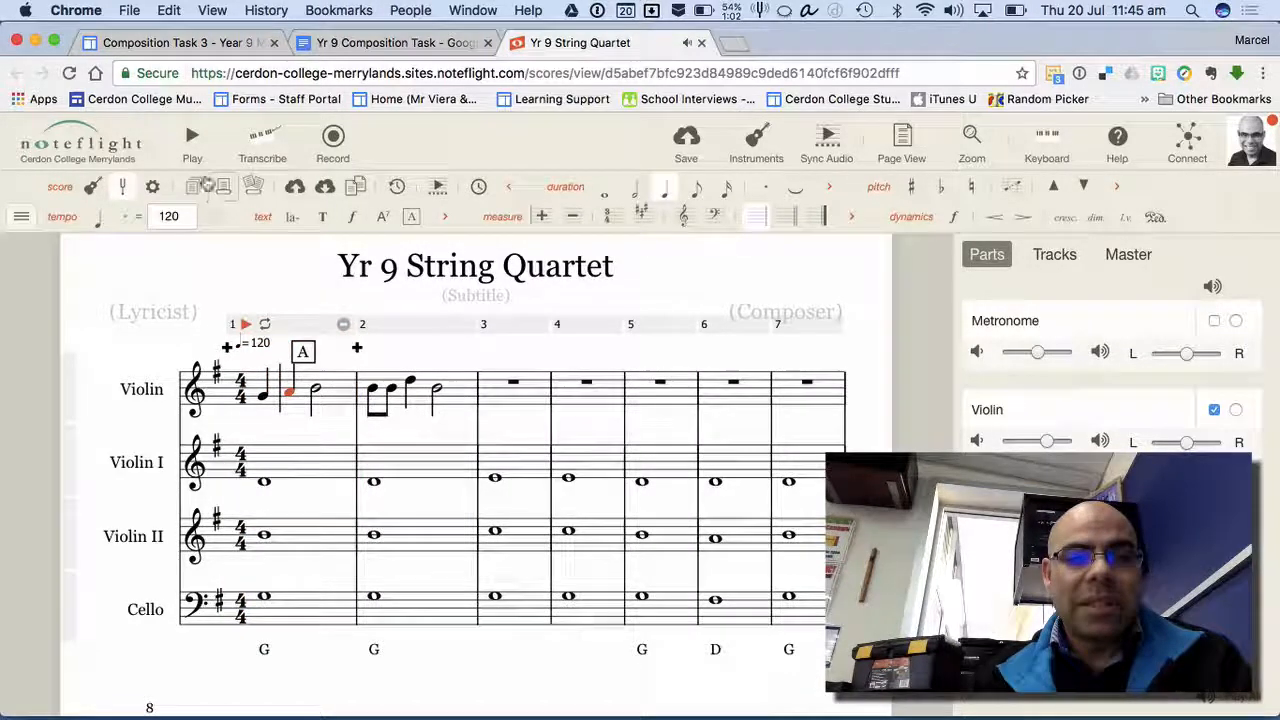
click(193, 145)
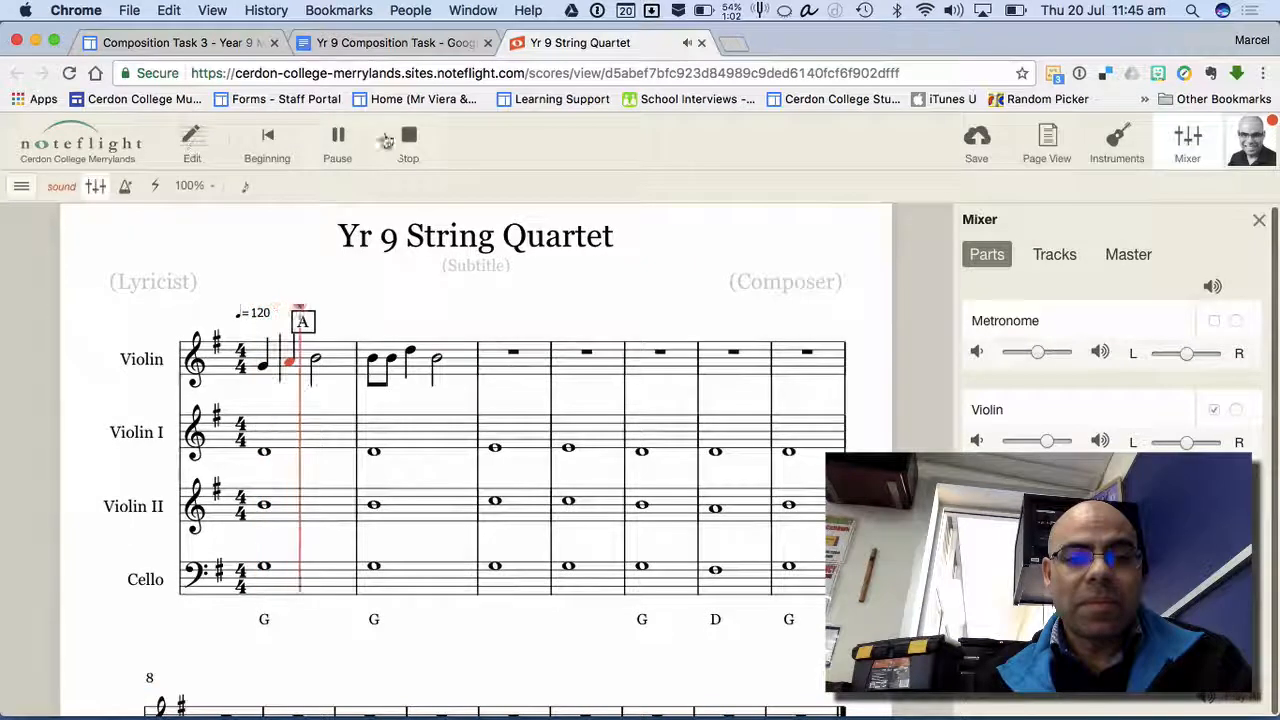
click(407, 145)
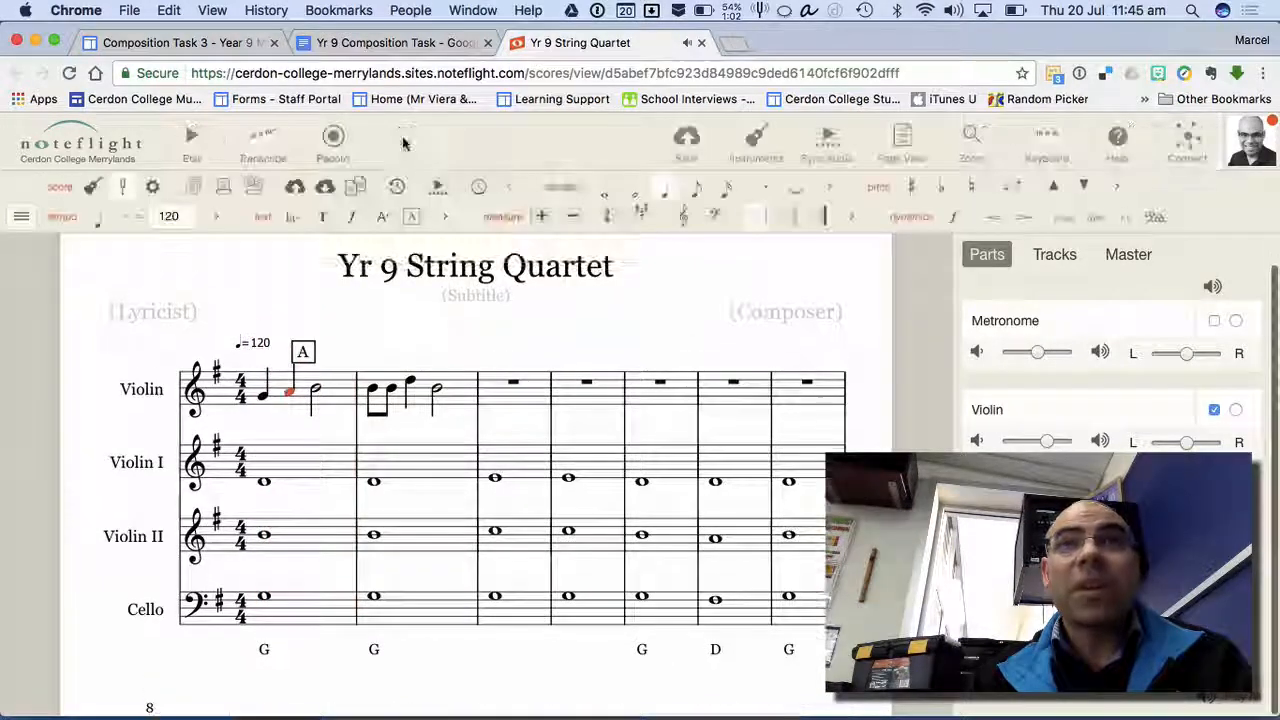
- Play the melody from bar 1 and change the second eighth note of the top Violin's bar 2 to C
key(grave)
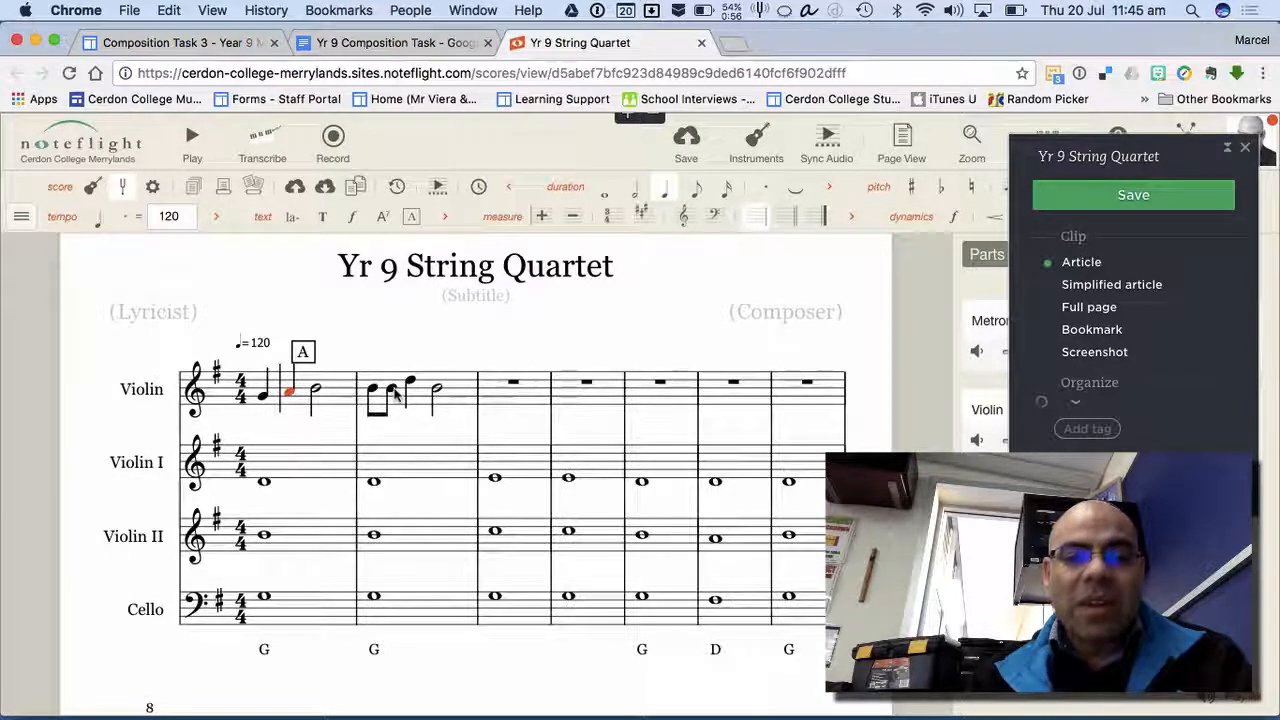
click(392, 390)
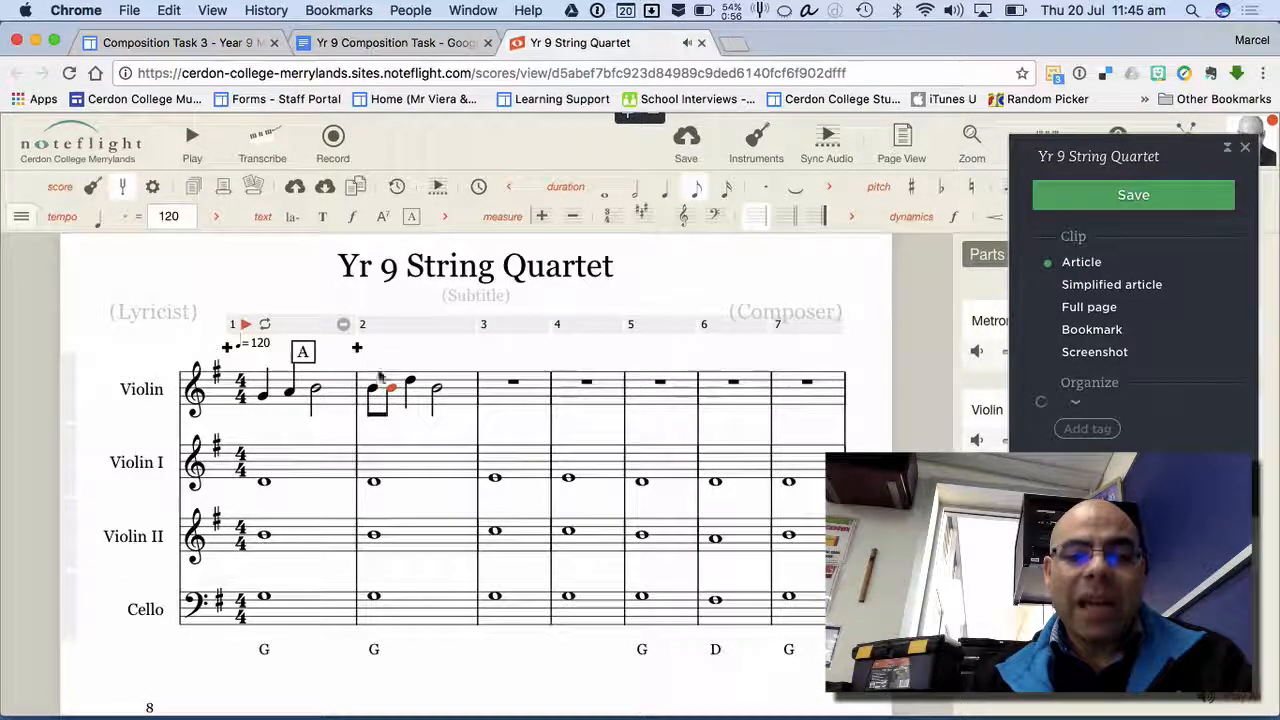
click(246, 325)
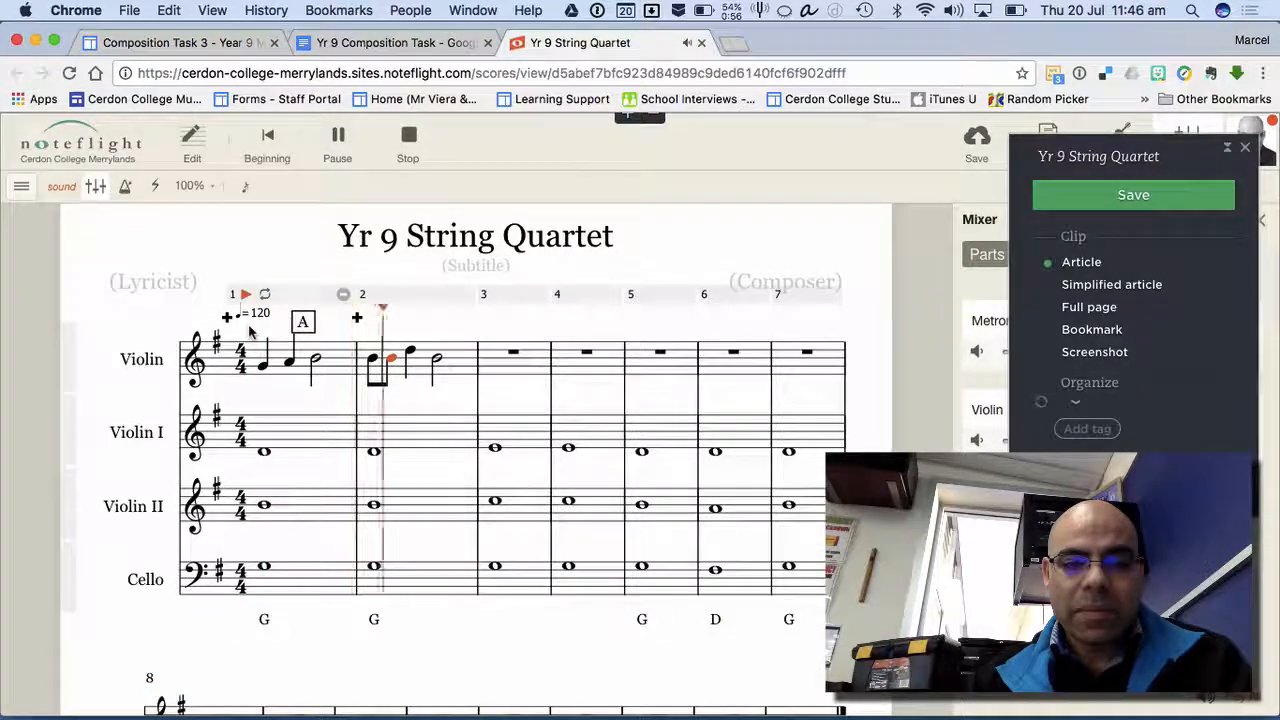
click(409, 142)
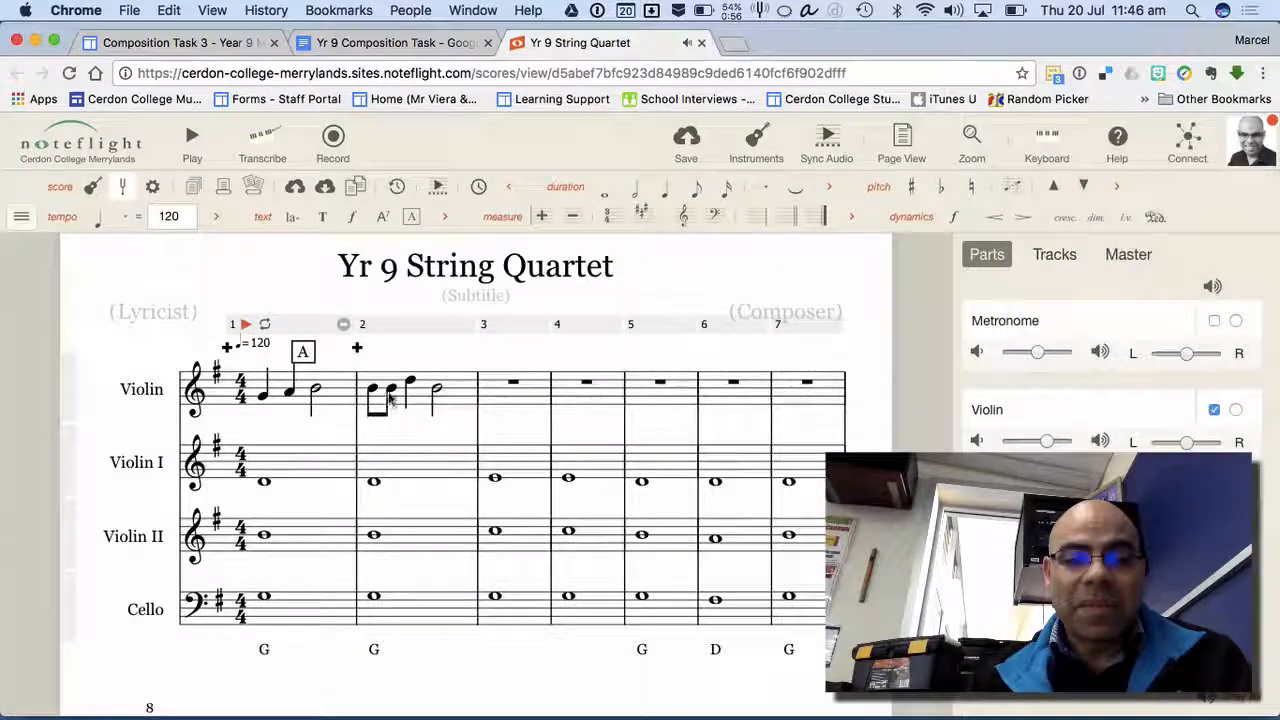
click(391, 389)
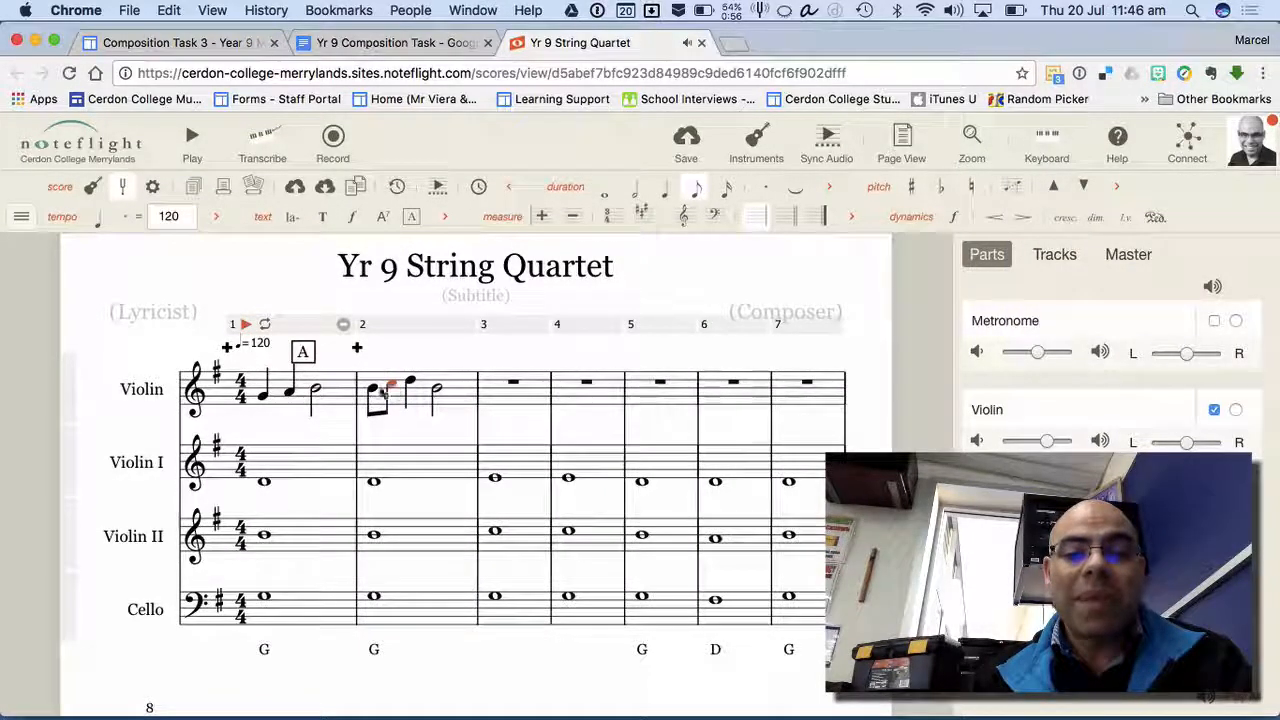
- Replay the melody from bar 1 and examine the passing notes A in bar 1 and C in bar 2
click(291, 394)
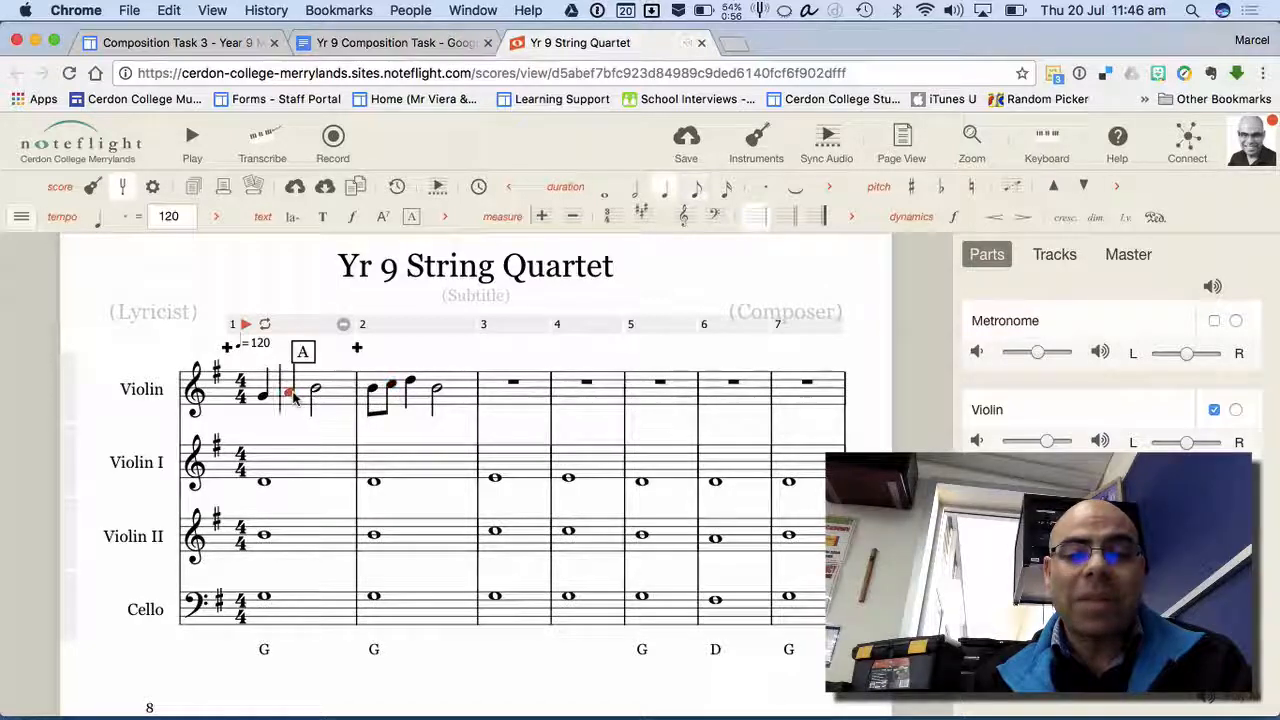
click(217, 370)
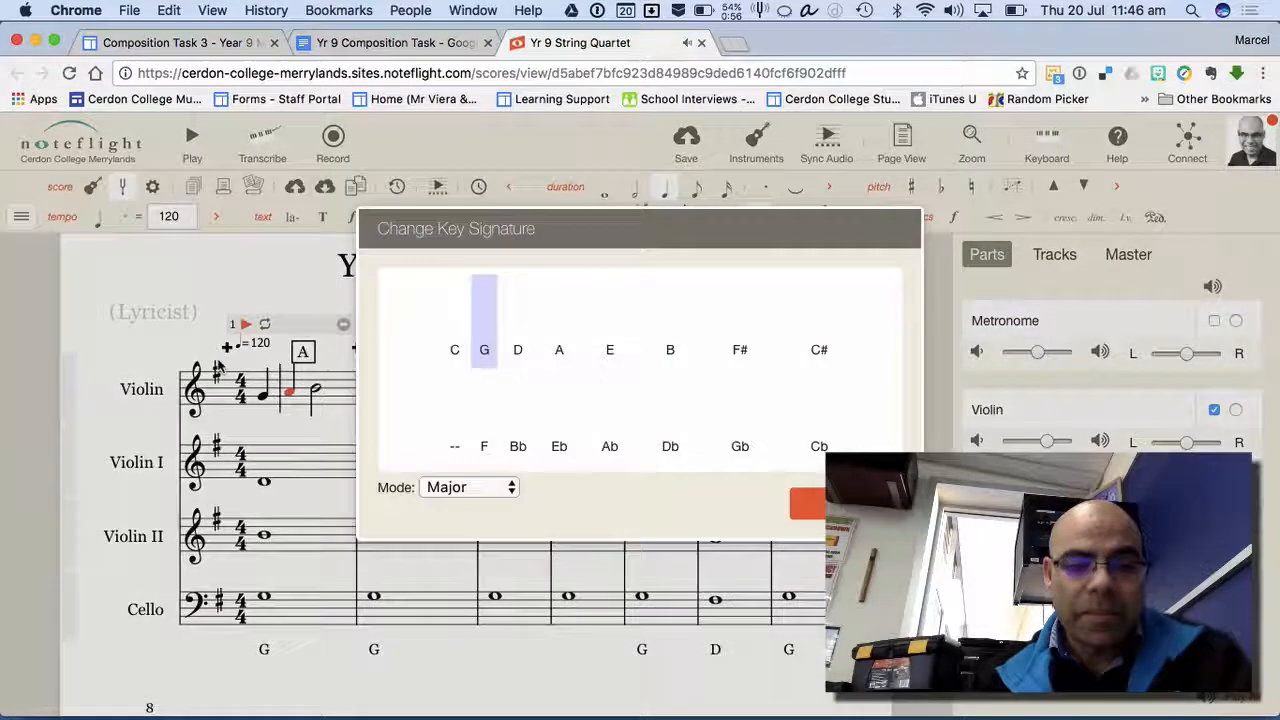
click(824, 506)
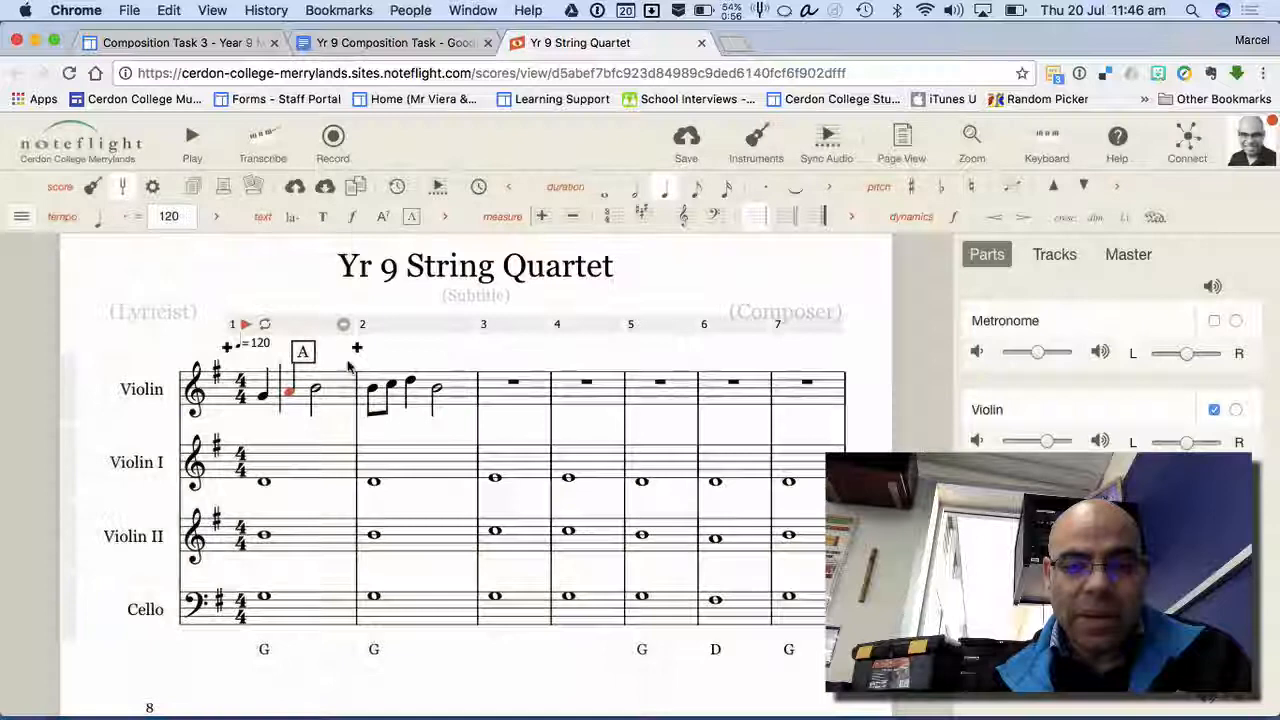
click(247, 326)
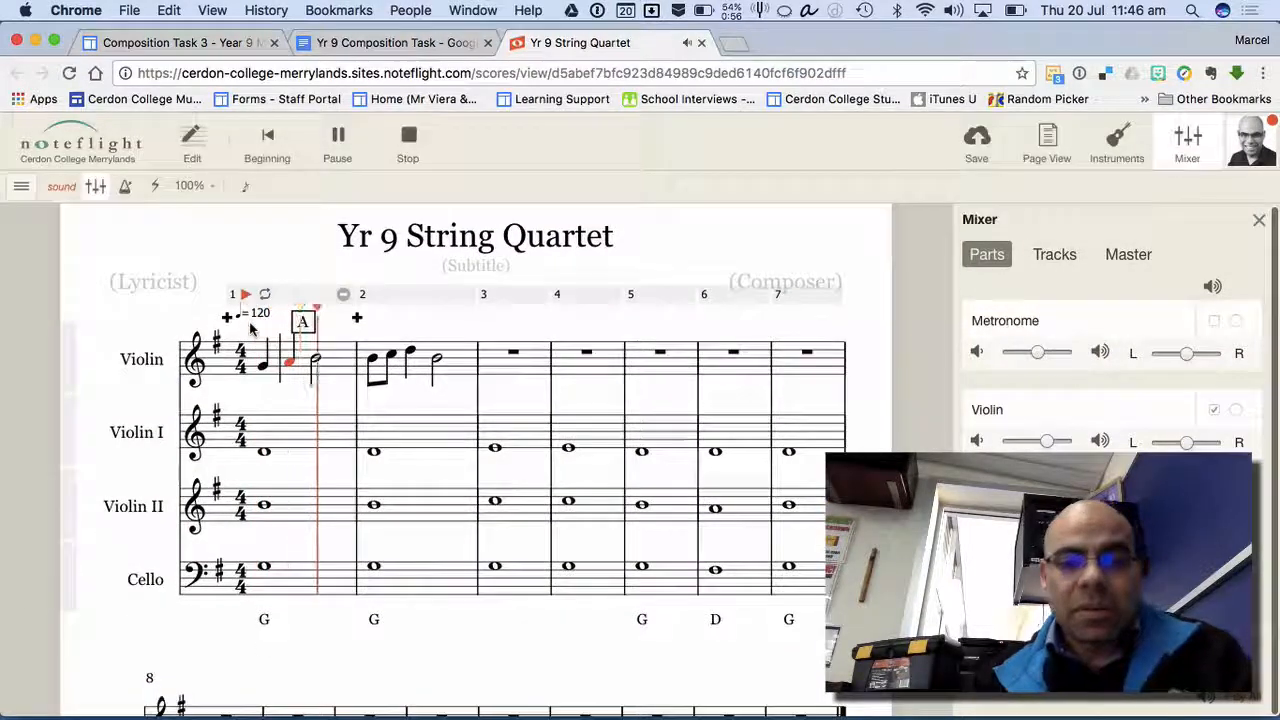
click(406, 140)
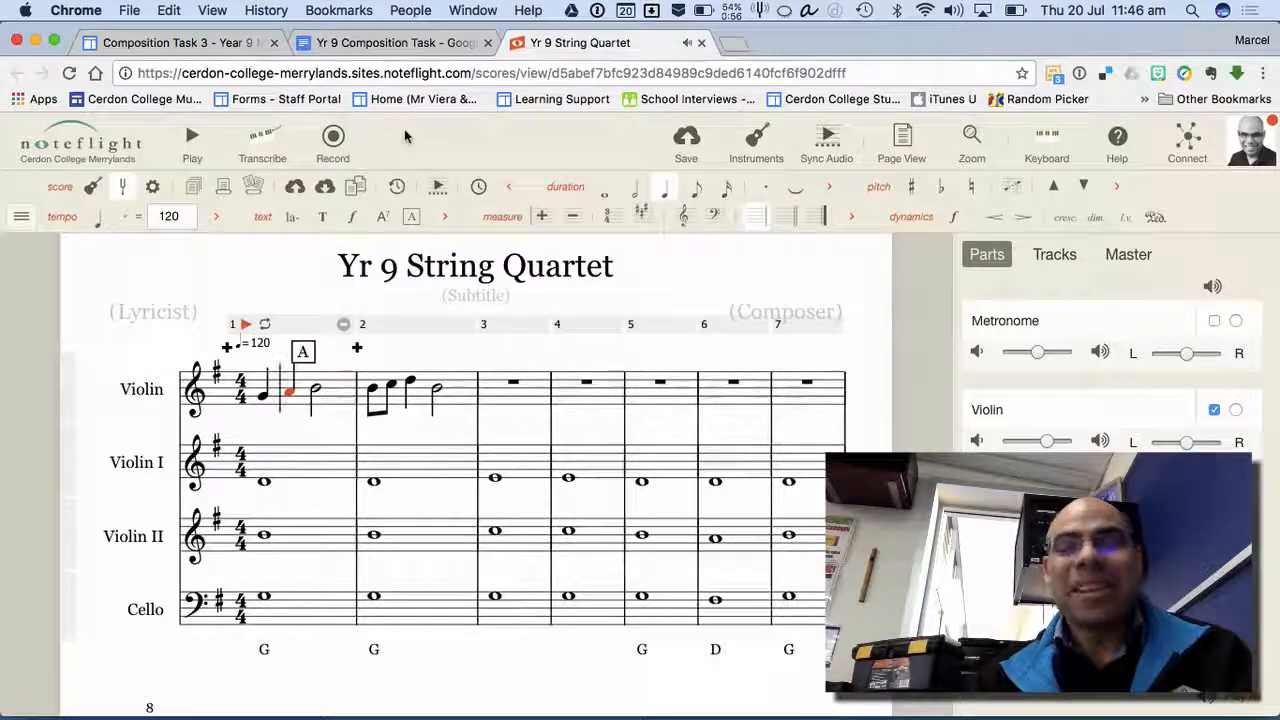
click(290, 393)
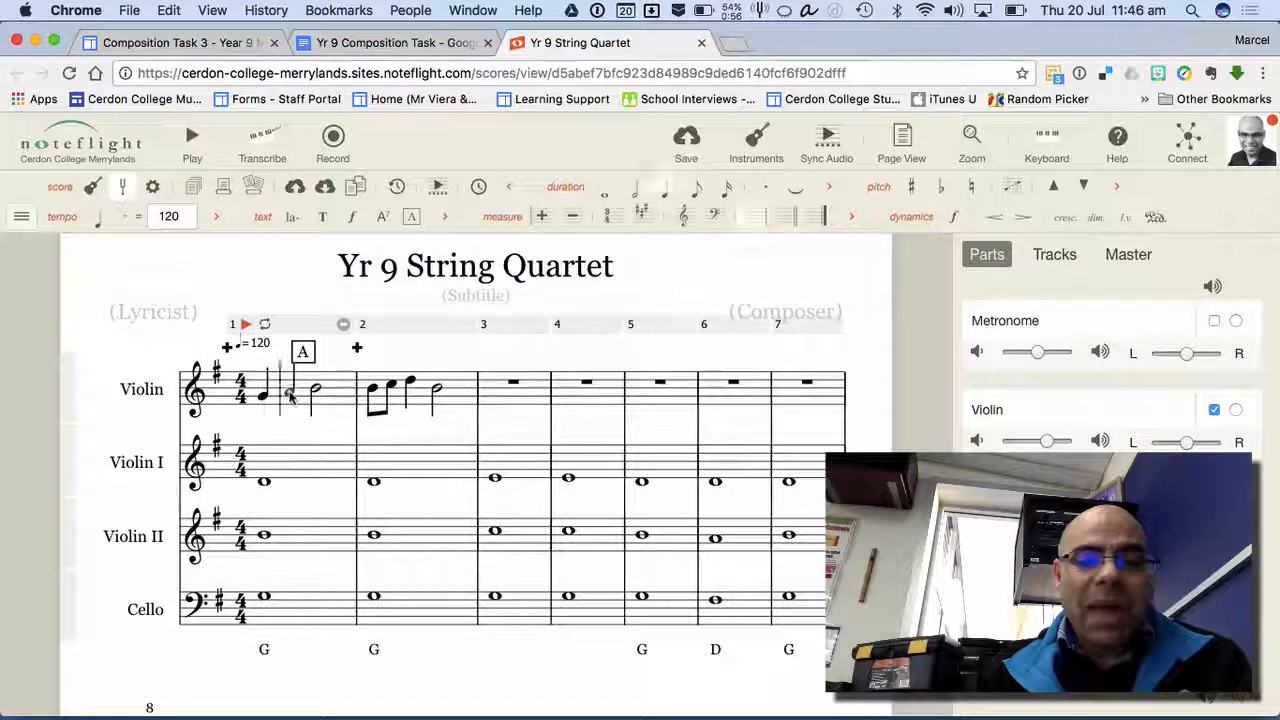
click(392, 388)
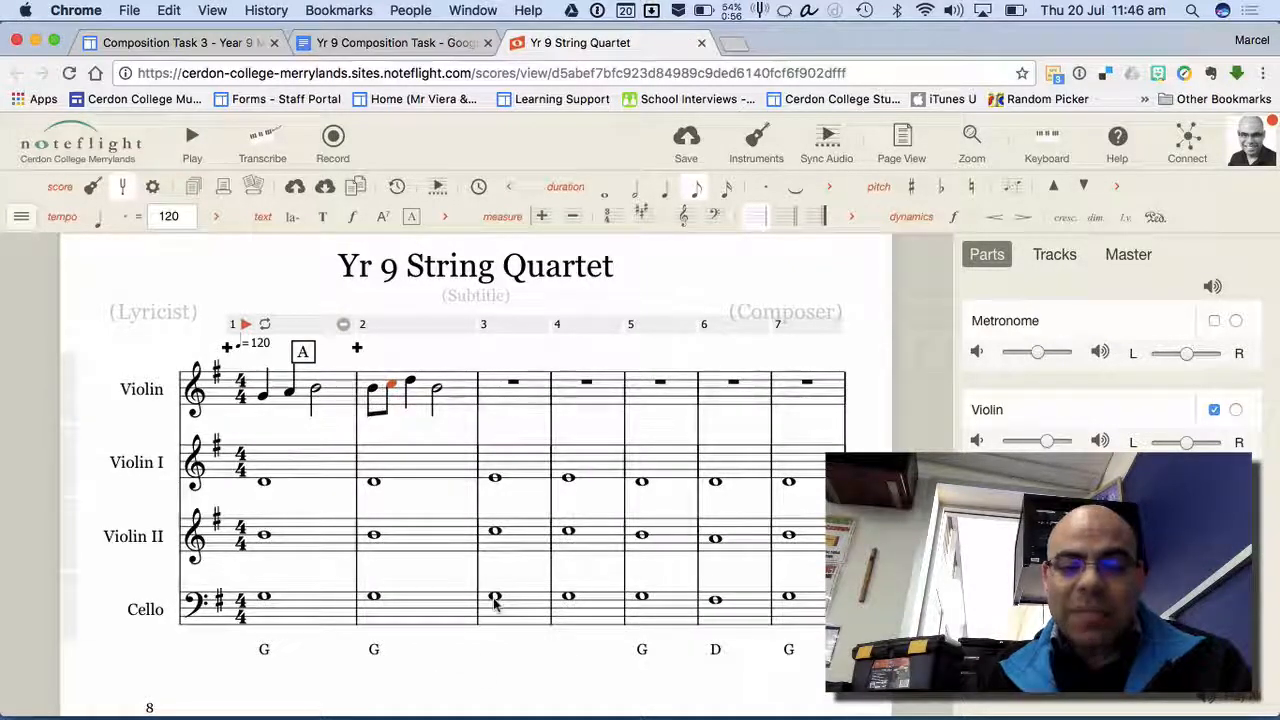
click(379, 651)
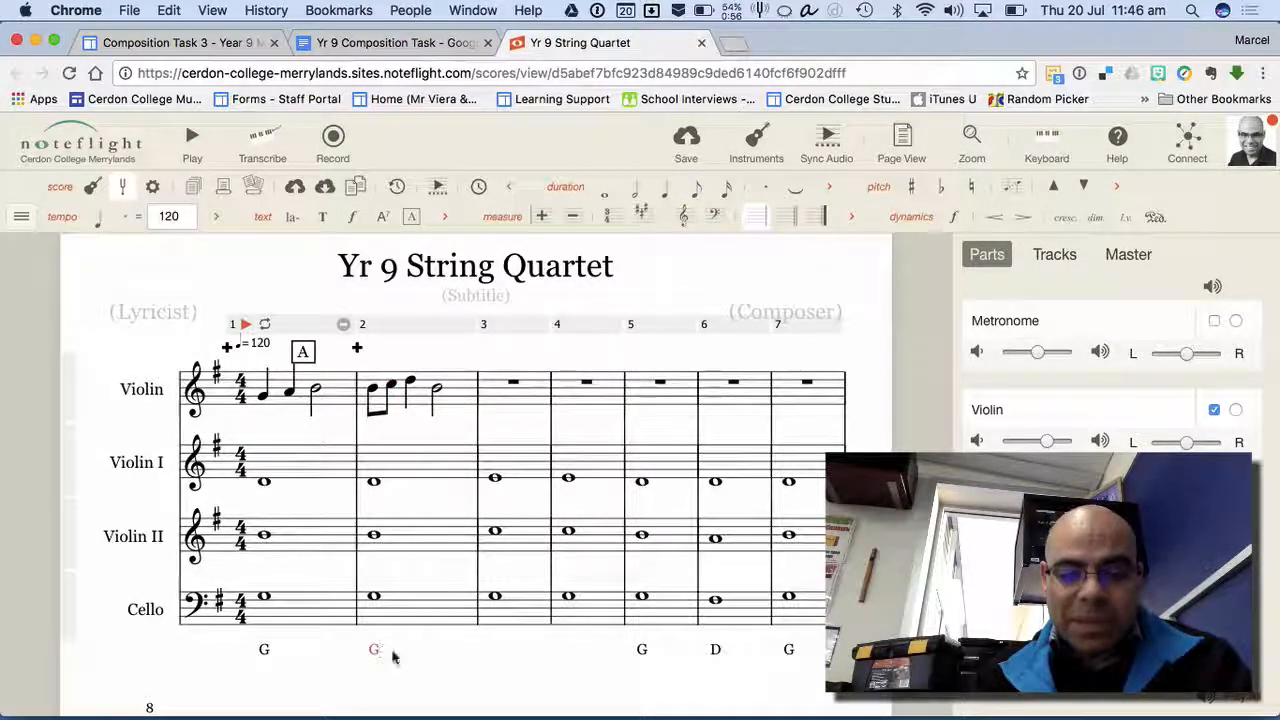
click(508, 615)
key(Delete)
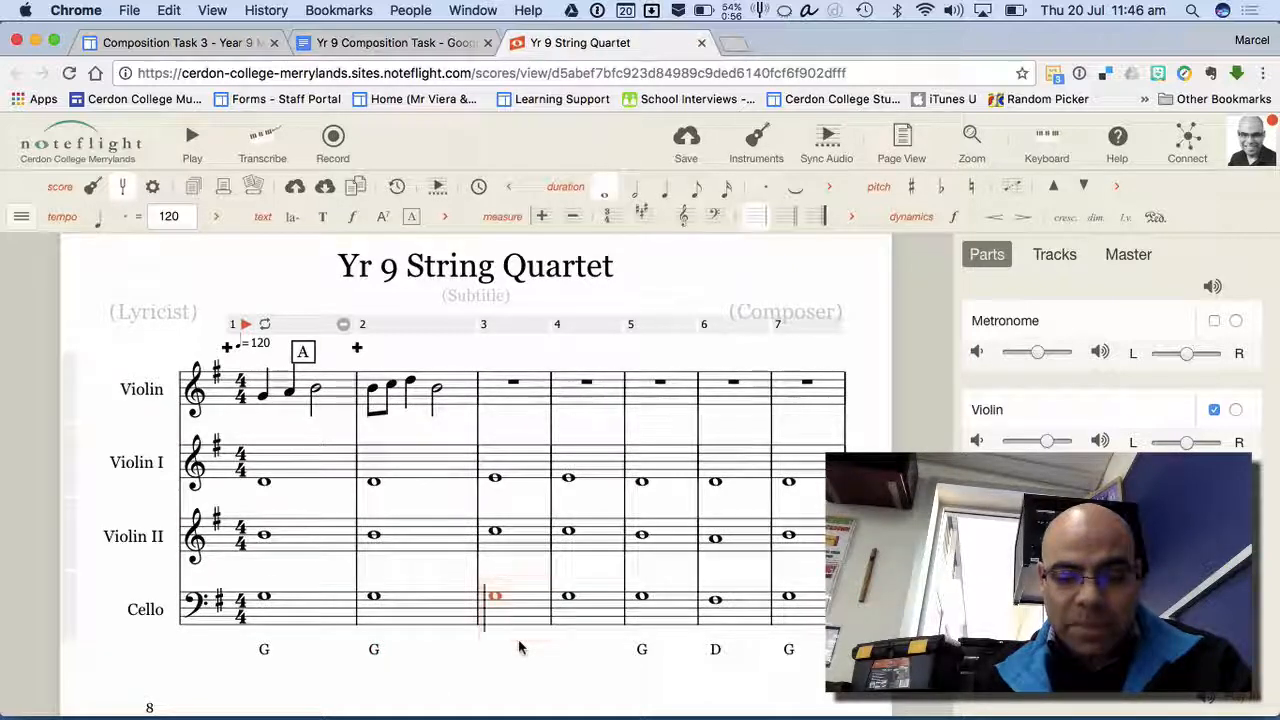
key(super+z)
click(512, 654)
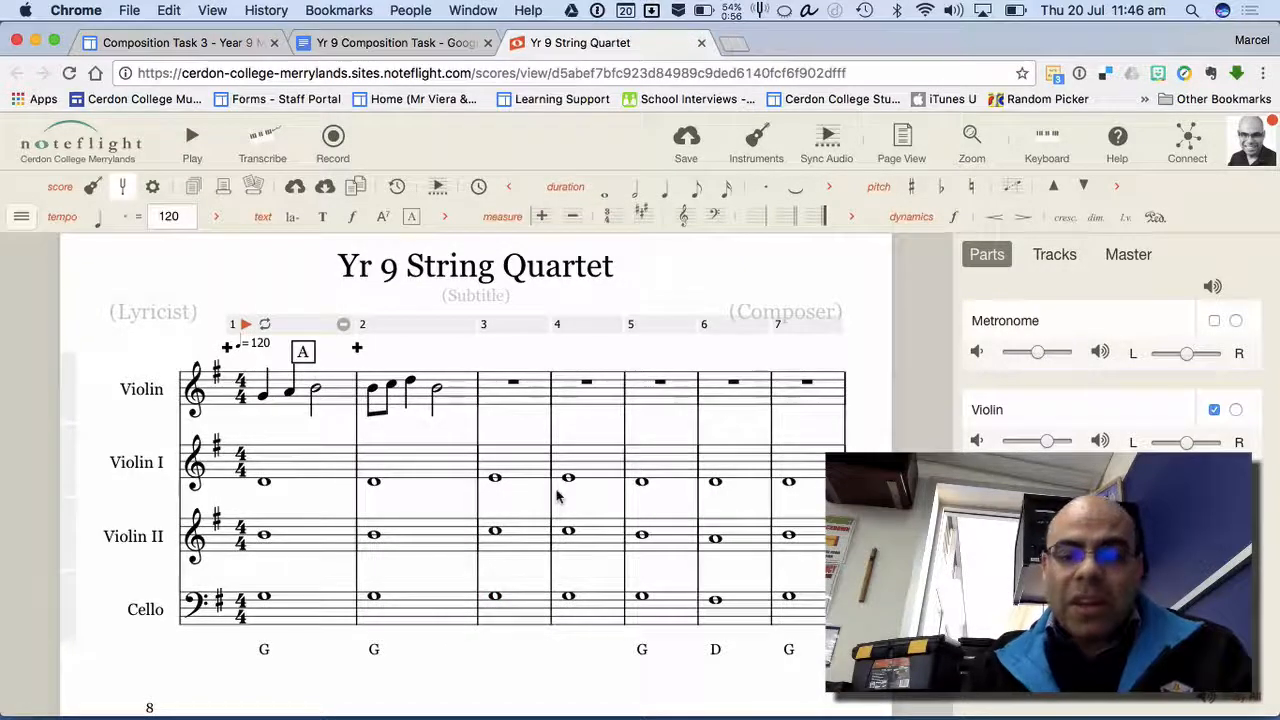
- Switch to iThoughtsX, review the chord notes listed for each instrument, and return to the Noteflight score
key(super+Tab)
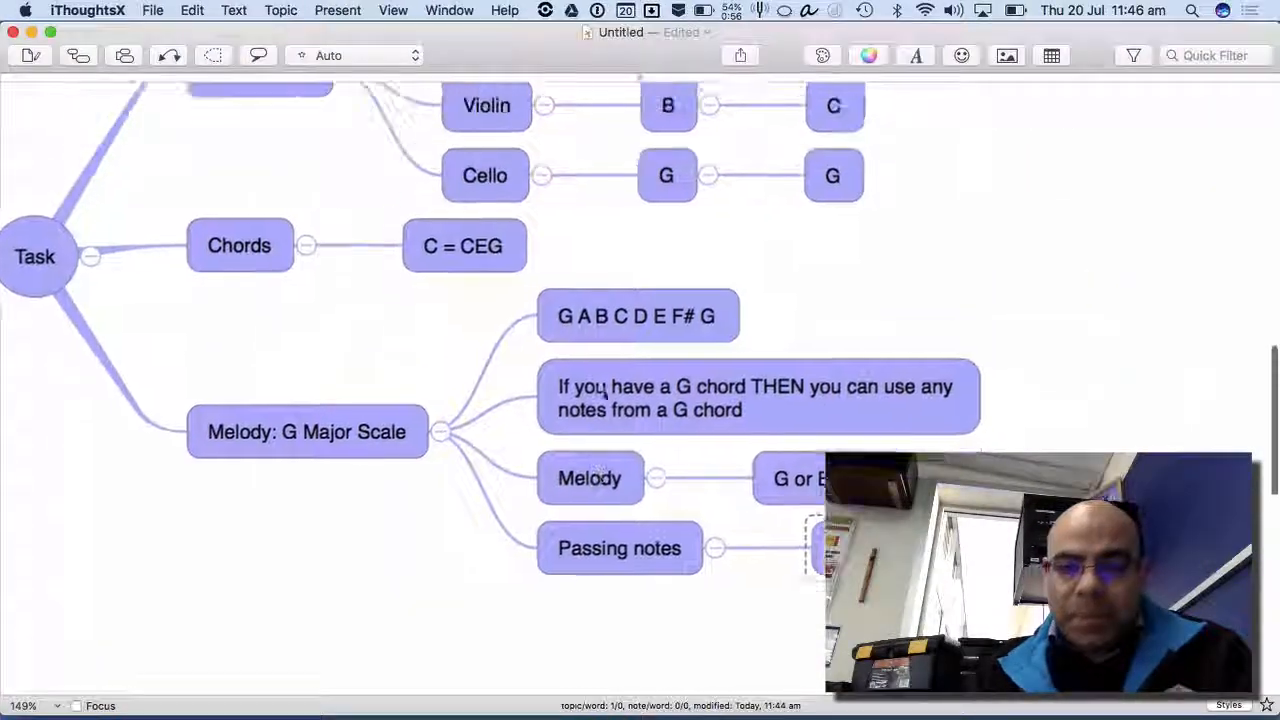
scroll(604, 393, up, 5)
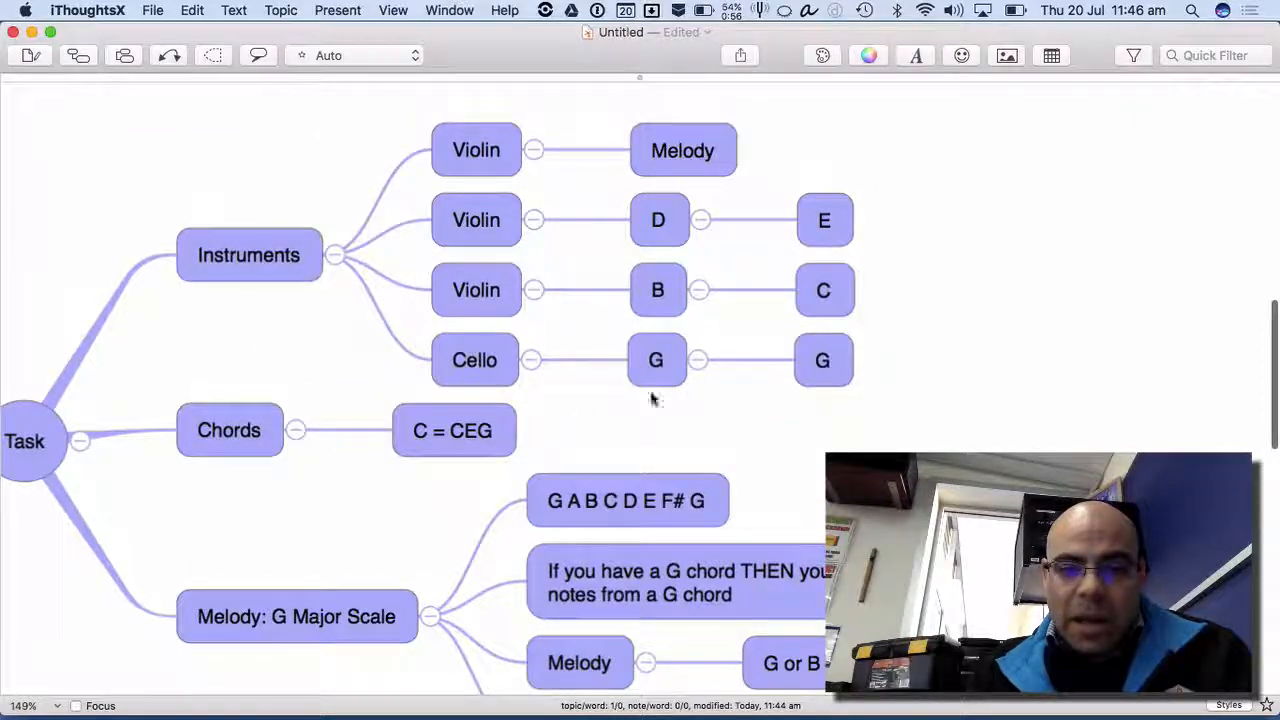
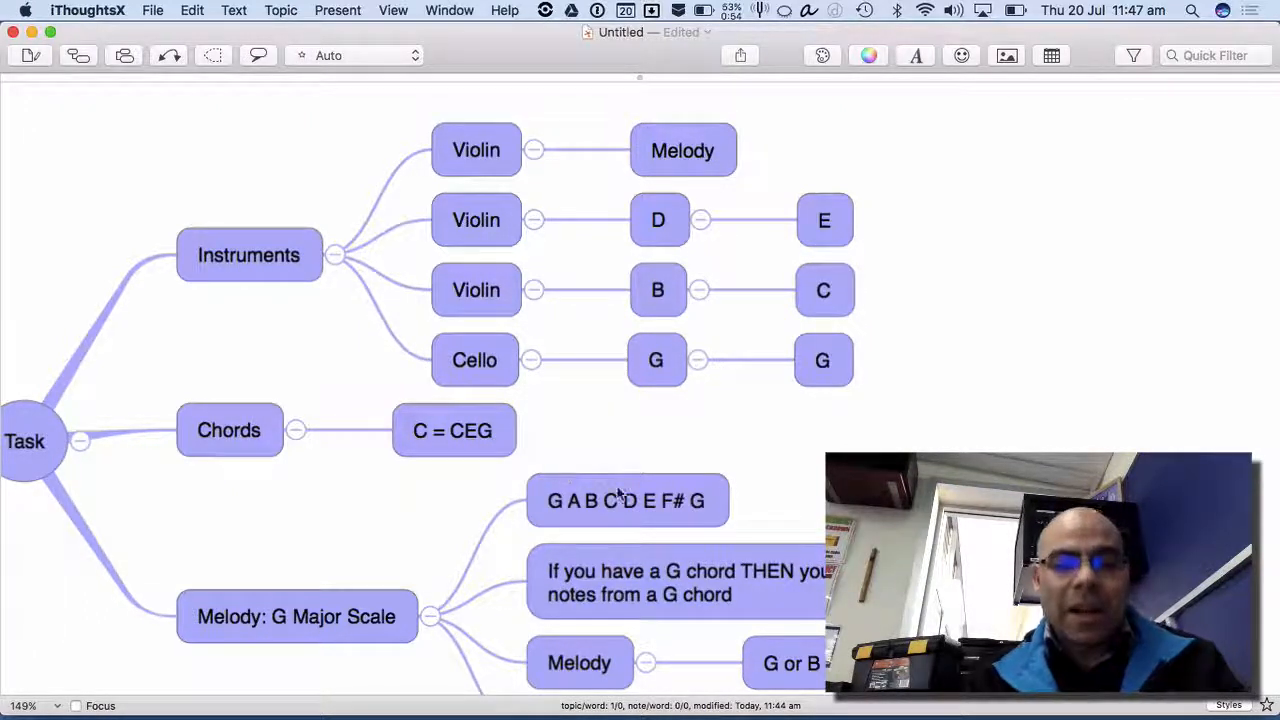
key(super+Tab)
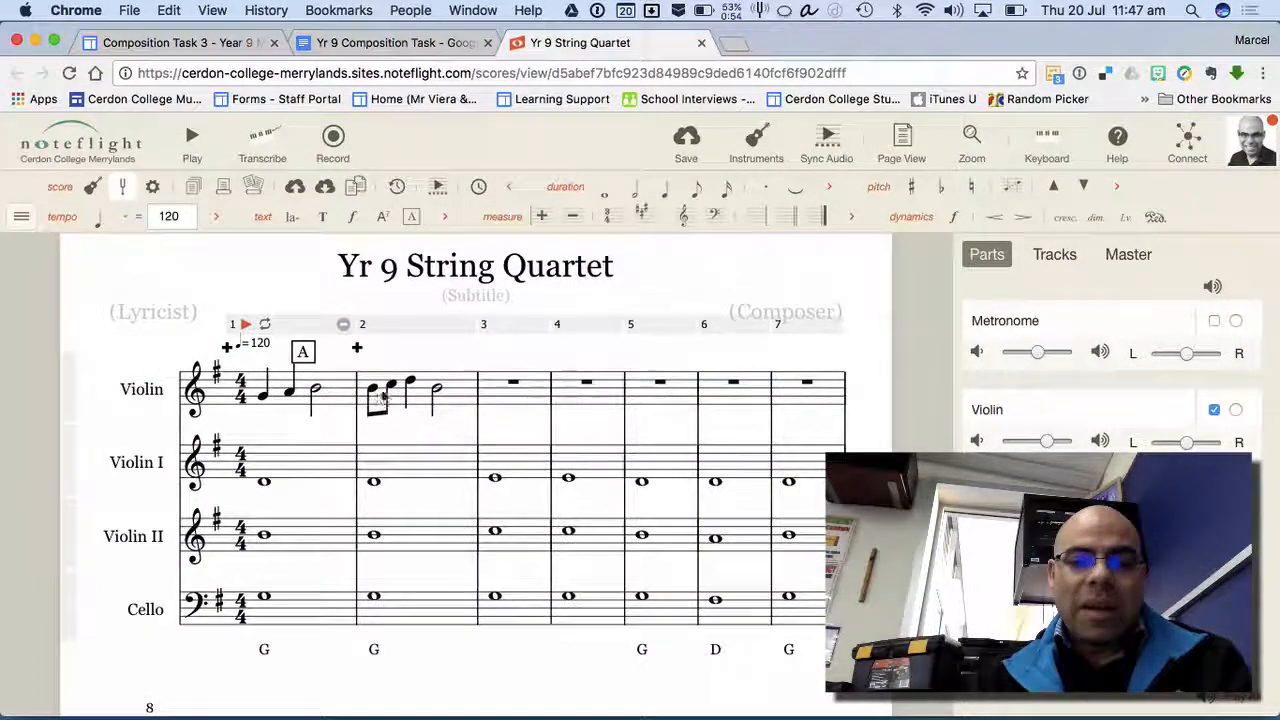
- Enter a whole-note high F# in bar 3 of the top Violin
click(513, 383)
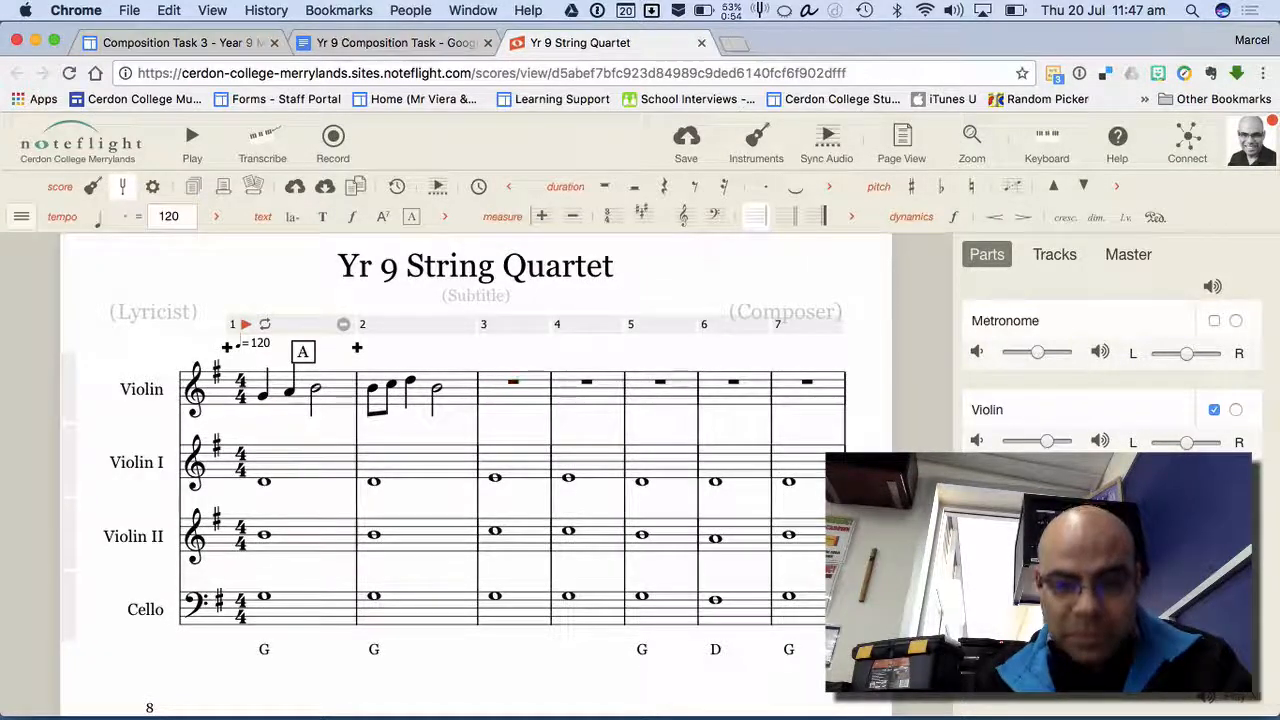
key(e)
key(super+Up)
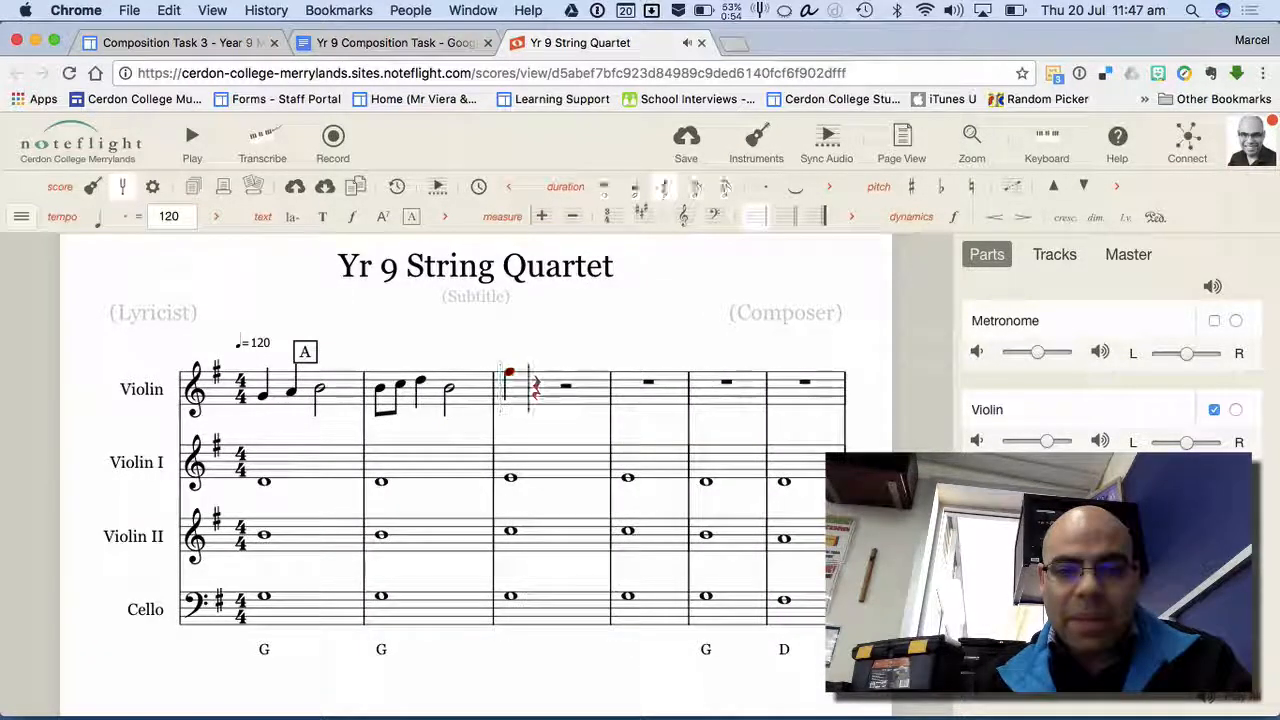
click(605, 188)
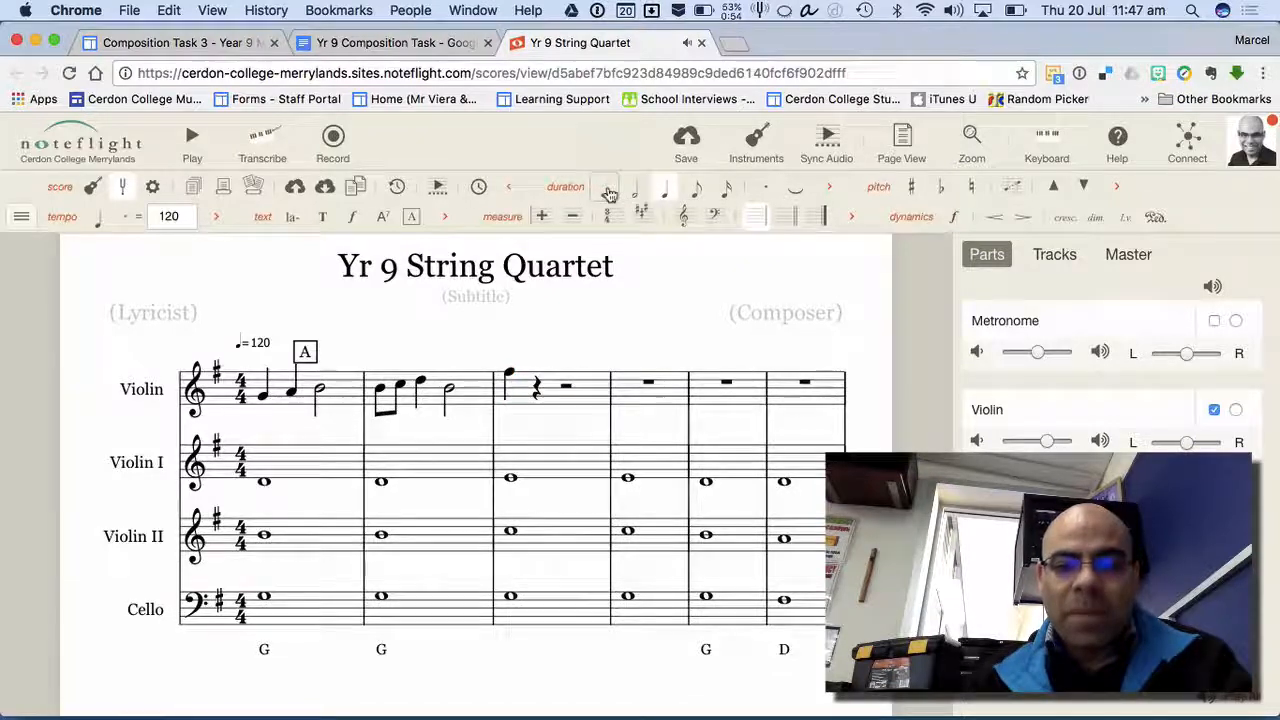
key(Escape)
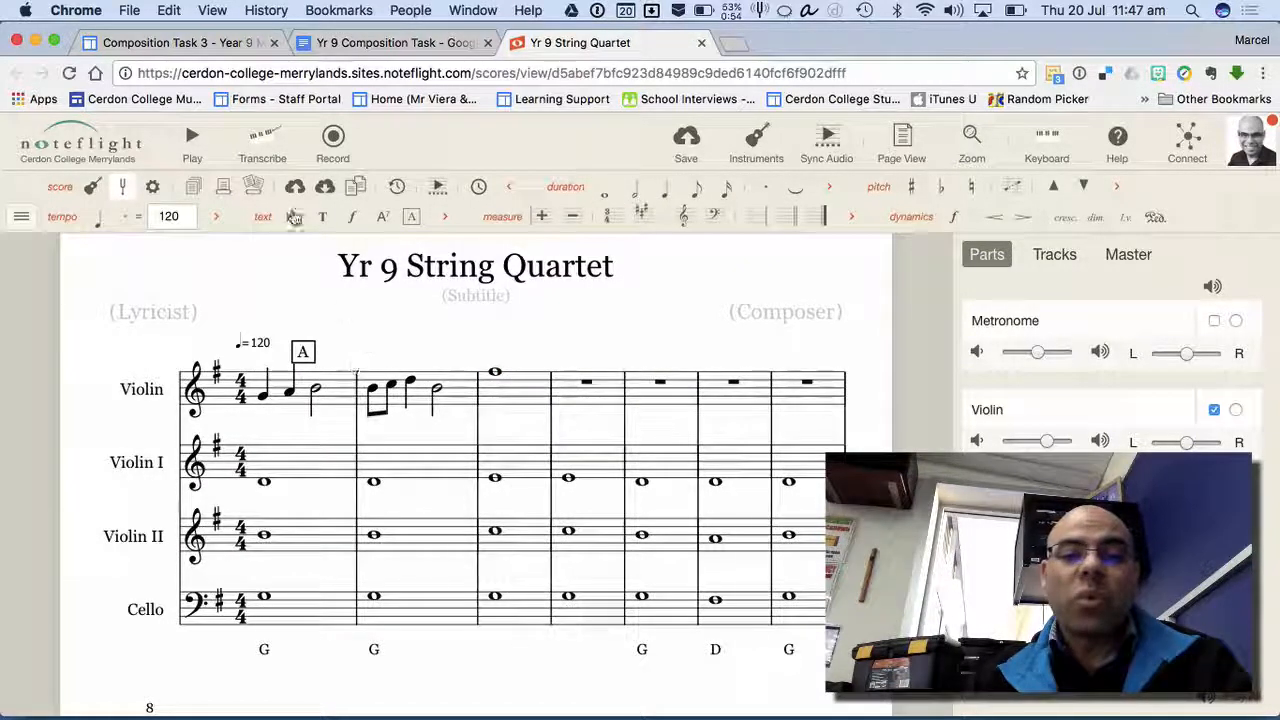
- Play the score from bar 1 through bar 3 to hear the F# against the chord, and stop playback
click(280, 405)
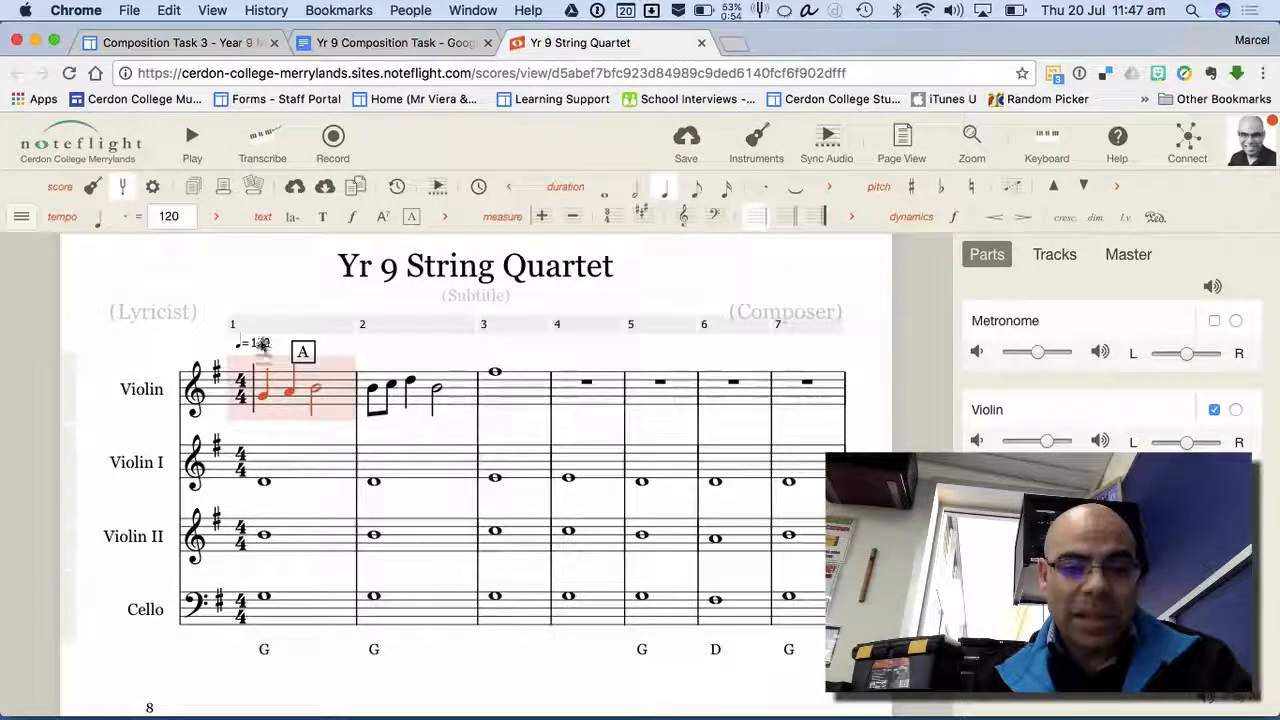
click(245, 325)
click(243, 326)
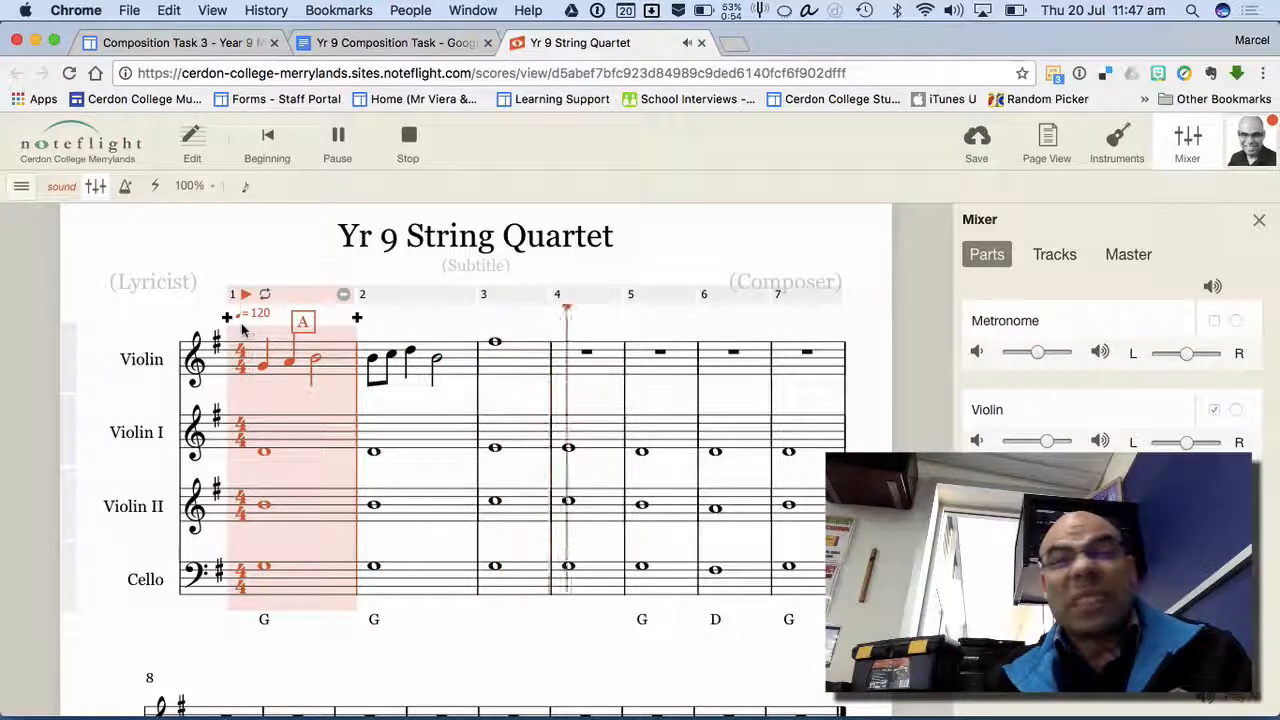
key(space)
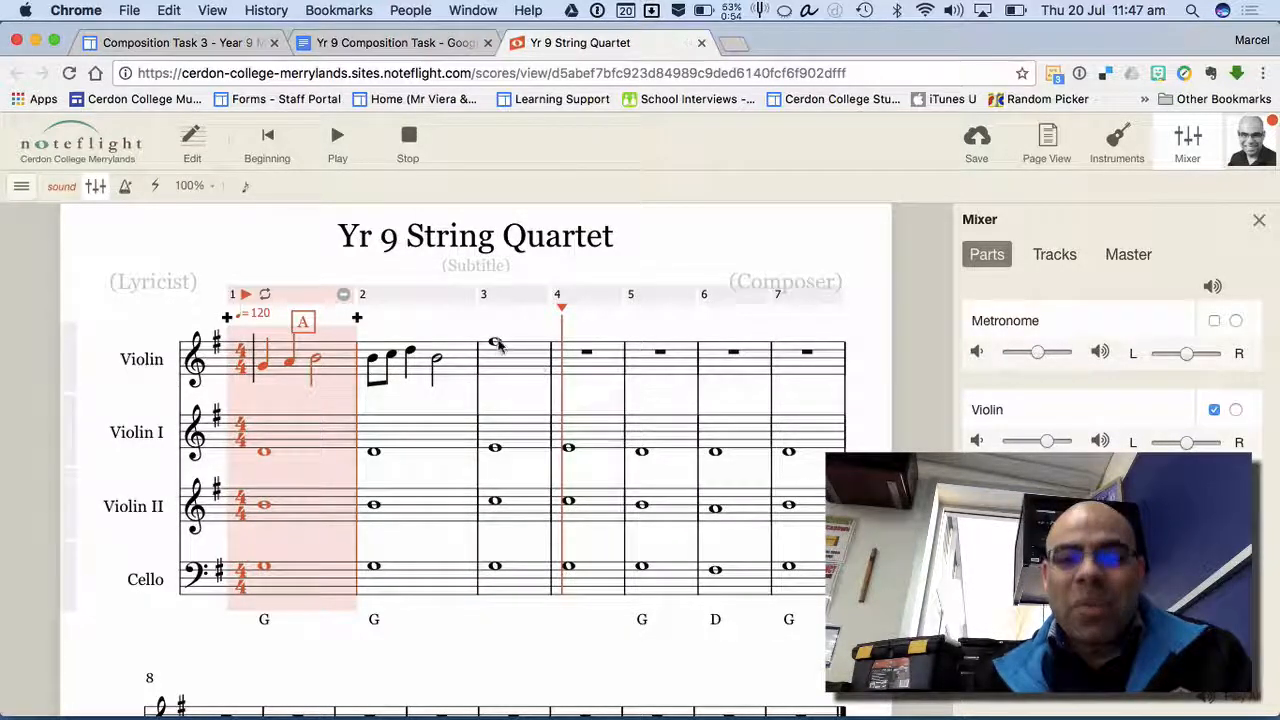
click(520, 378)
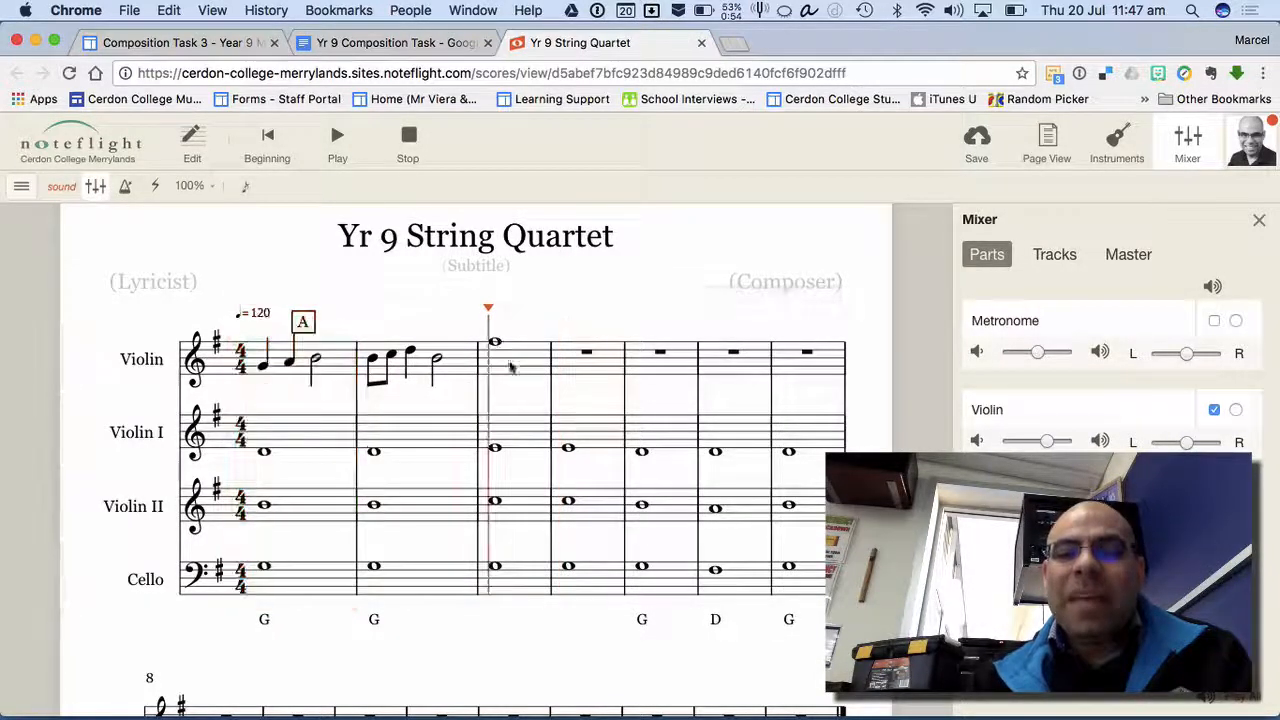
click(410, 140)
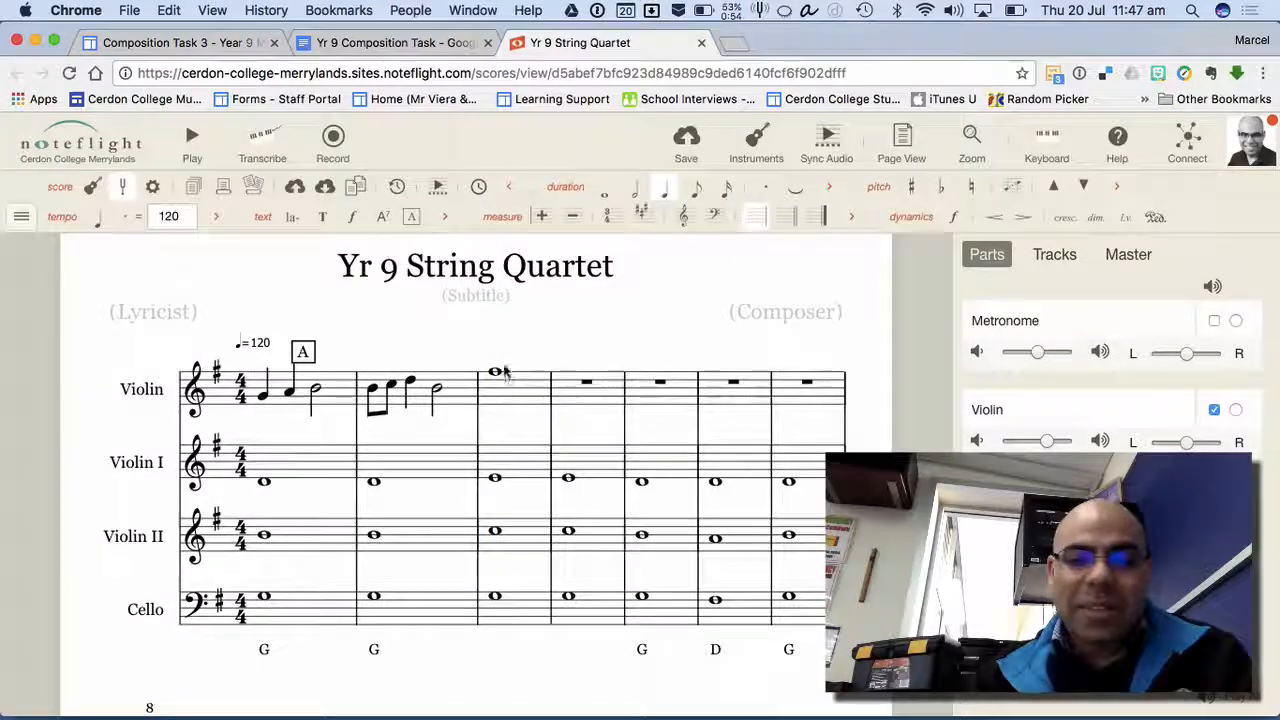
- Change the top Violin's whole note in bar 3 to G and listen to the melody from the beginning
click(495, 374)
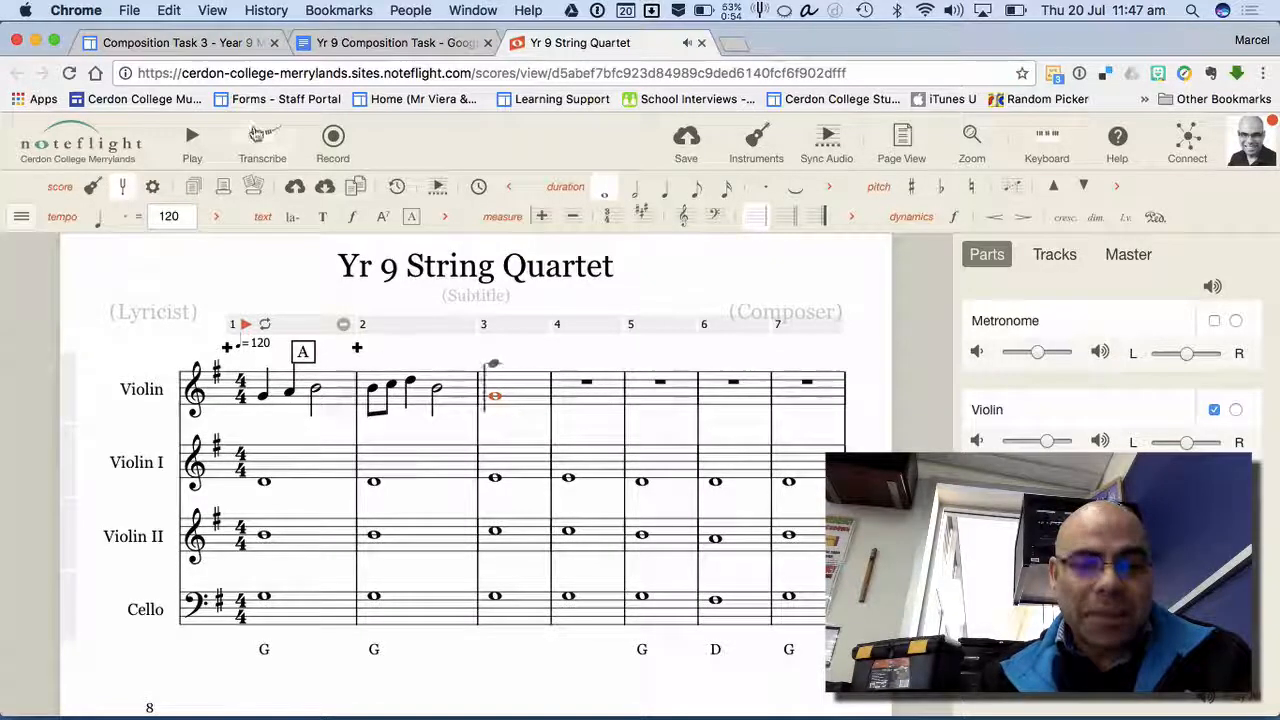
click(192, 138)
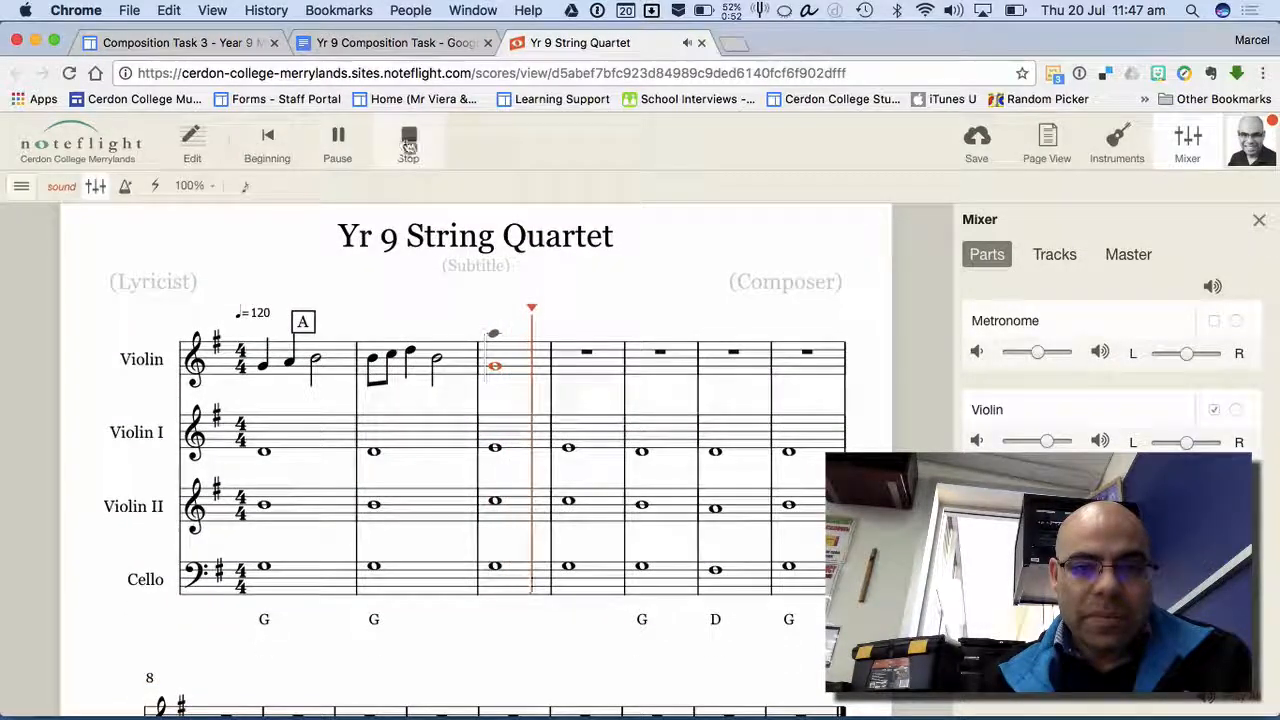
click(193, 138)
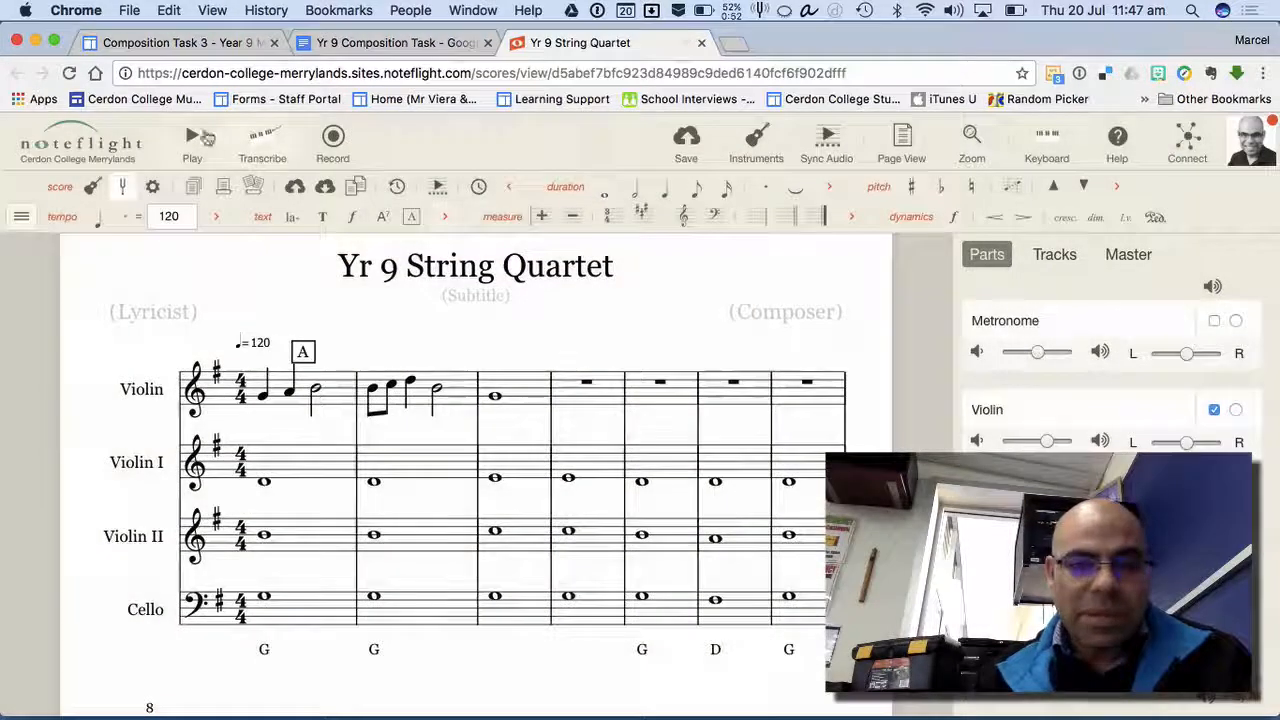
click(194, 137)
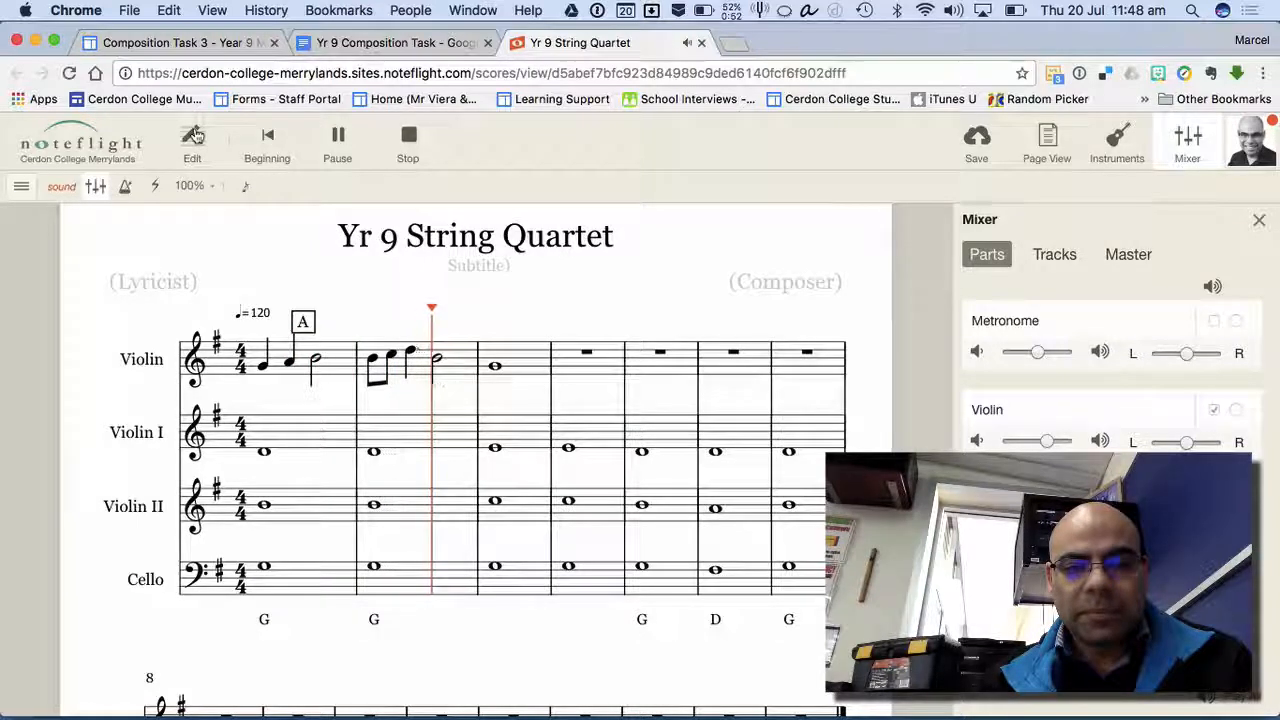
click(414, 144)
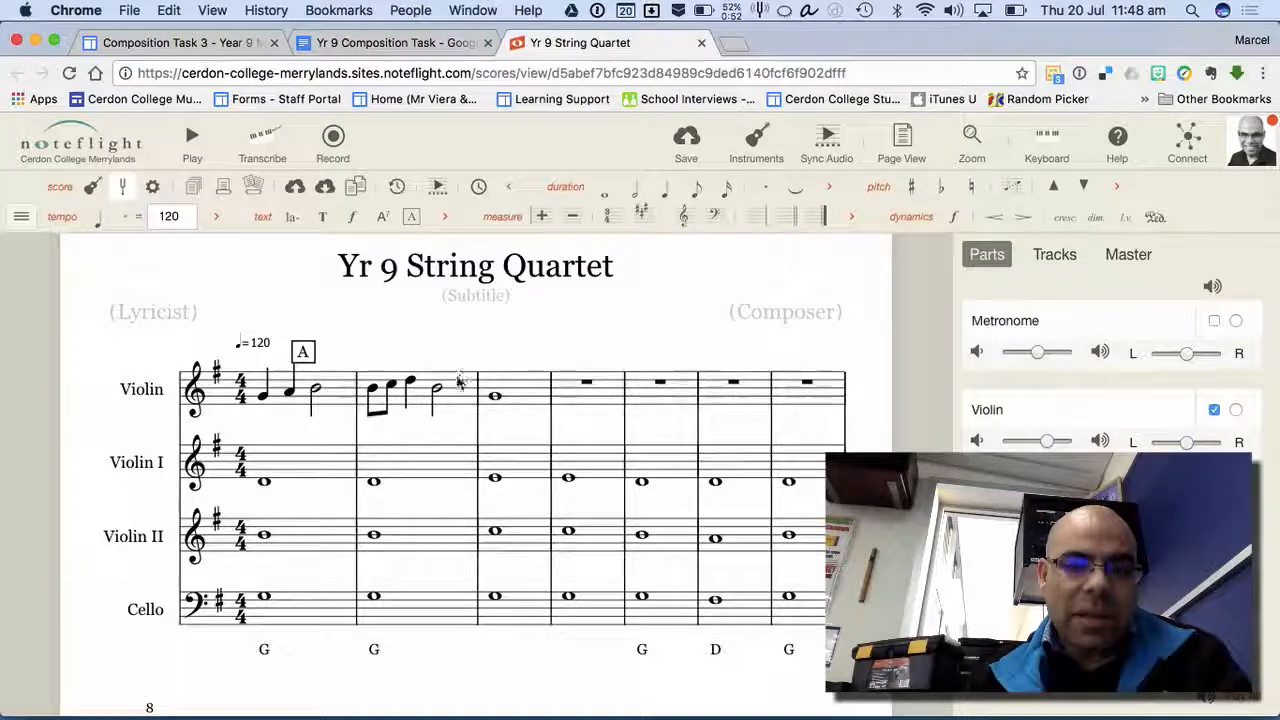
- Rewrite bar 3 of the top Violin as two quarter-note Cs followed by a half-note G
click(503, 406)
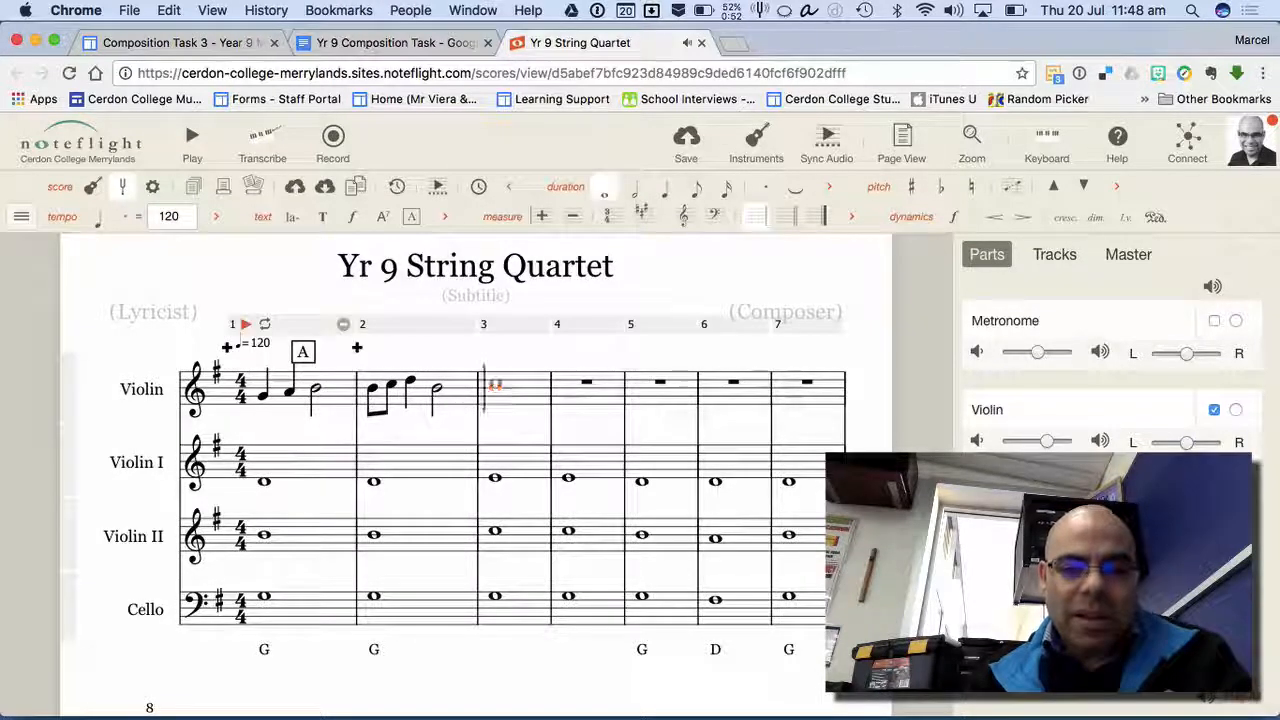
click(668, 193)
key(Right)
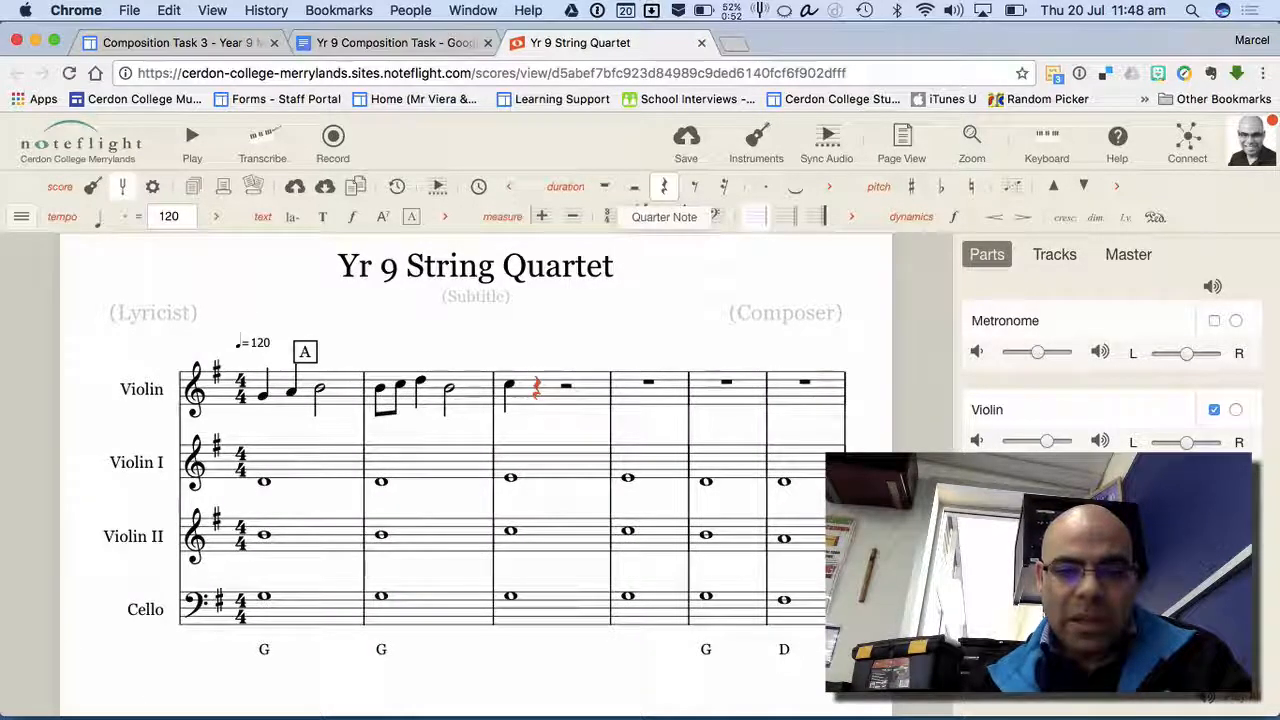
key(c)
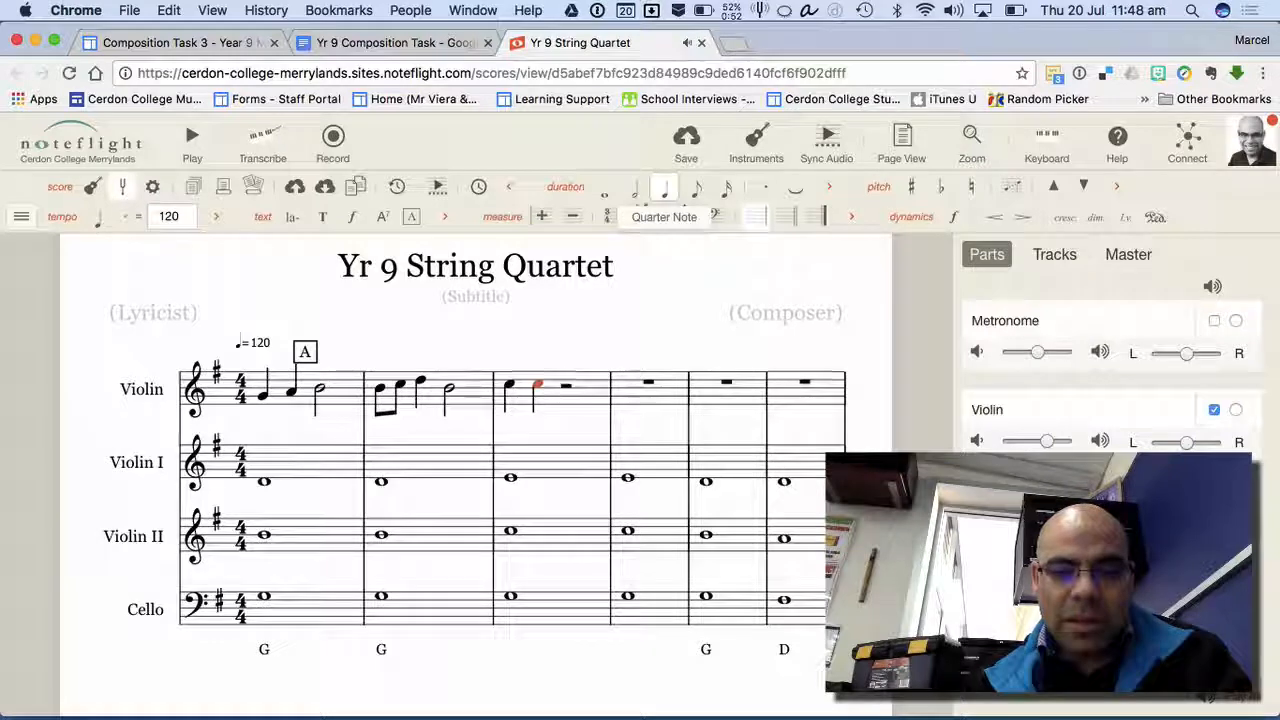
key(Right)
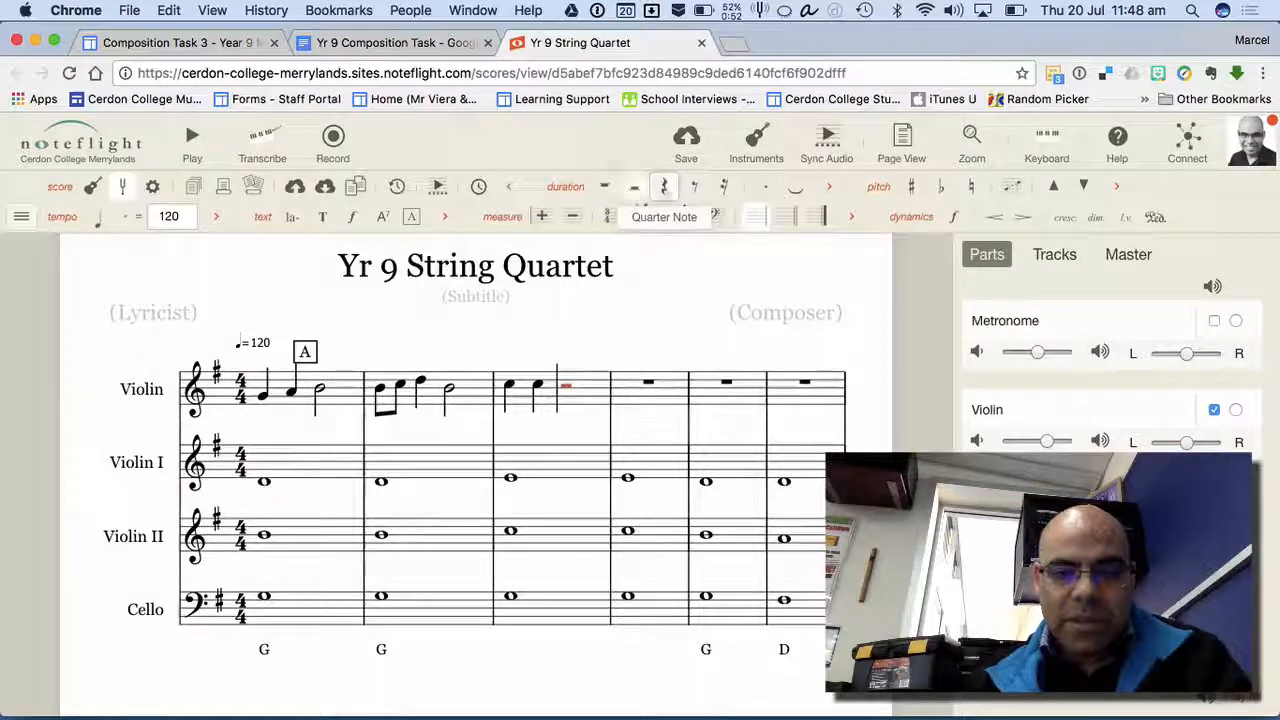
key(g)
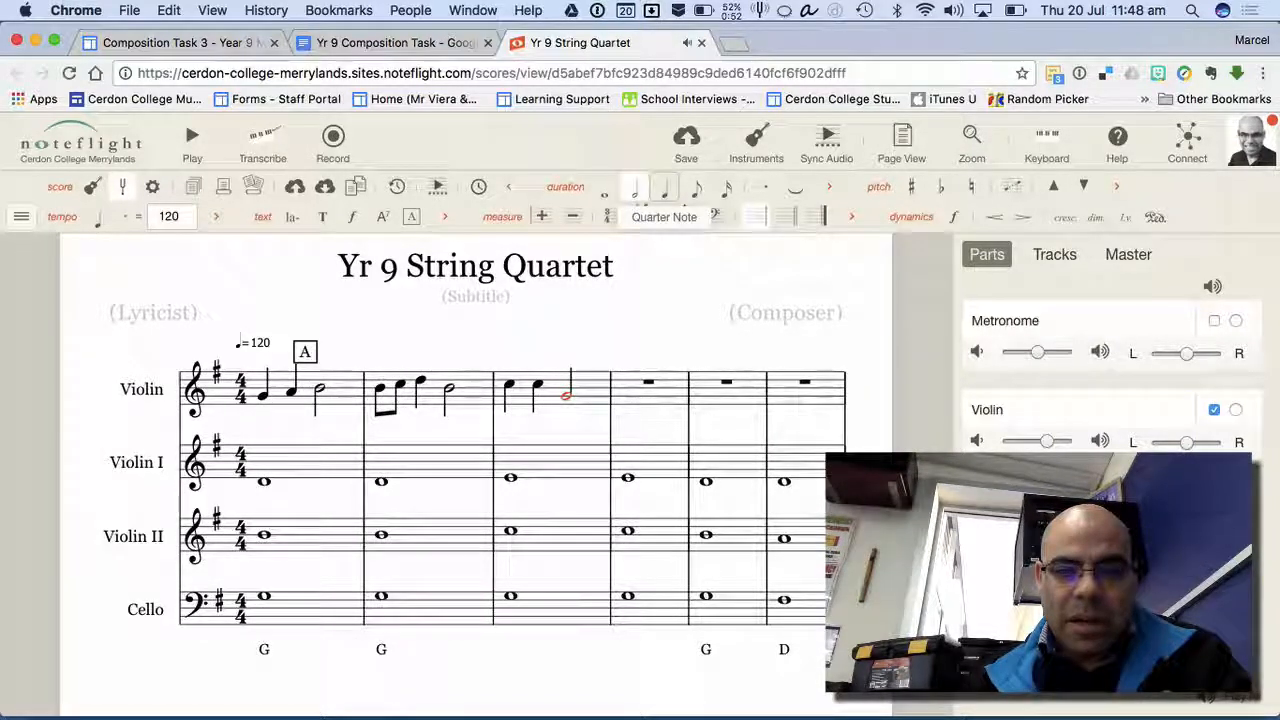
- Fill bar 4 of the top Violin with two eighth-note Cs, a quarter-note E and a half-note E
key(Right)
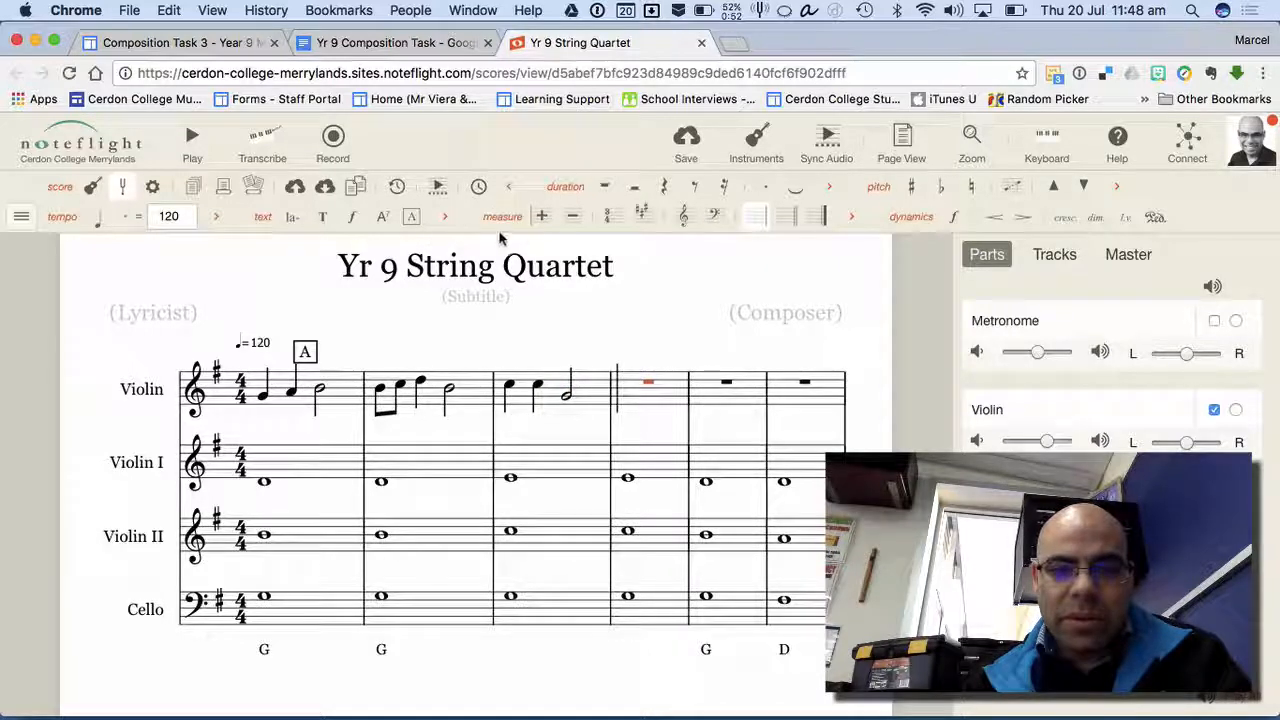
click(694, 187)
key(c)
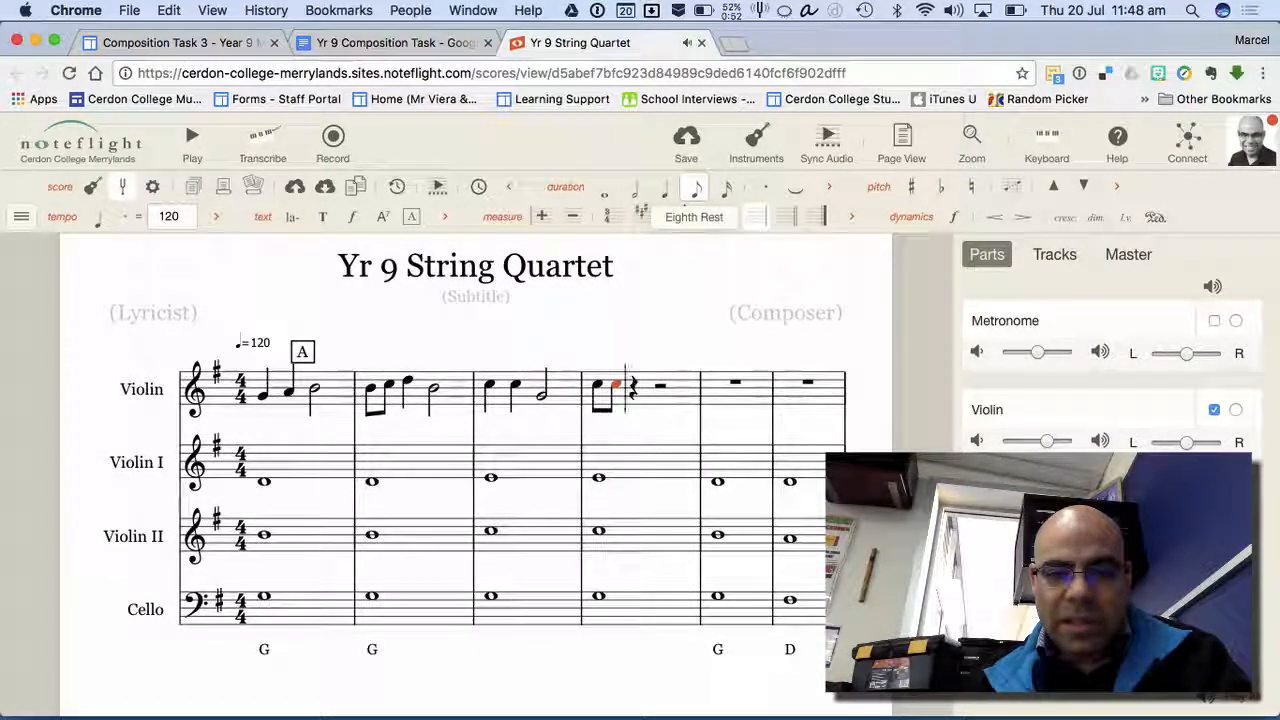
key(Right)
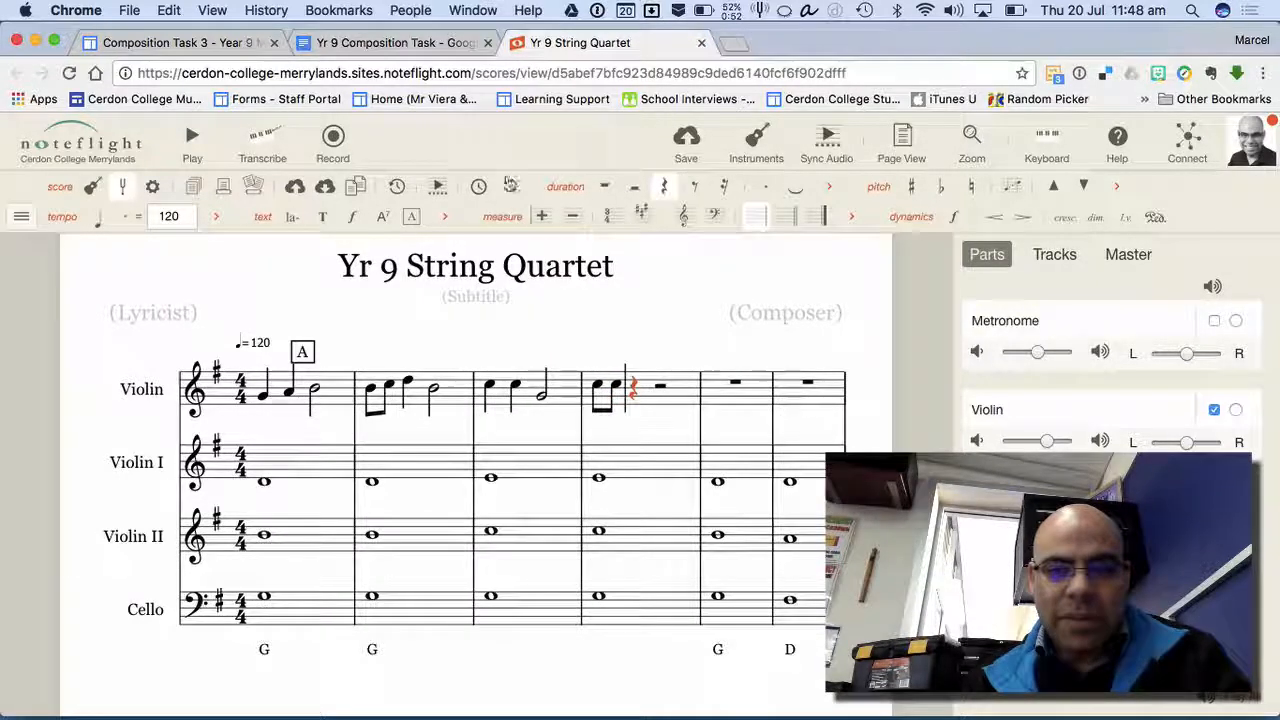
key(d)
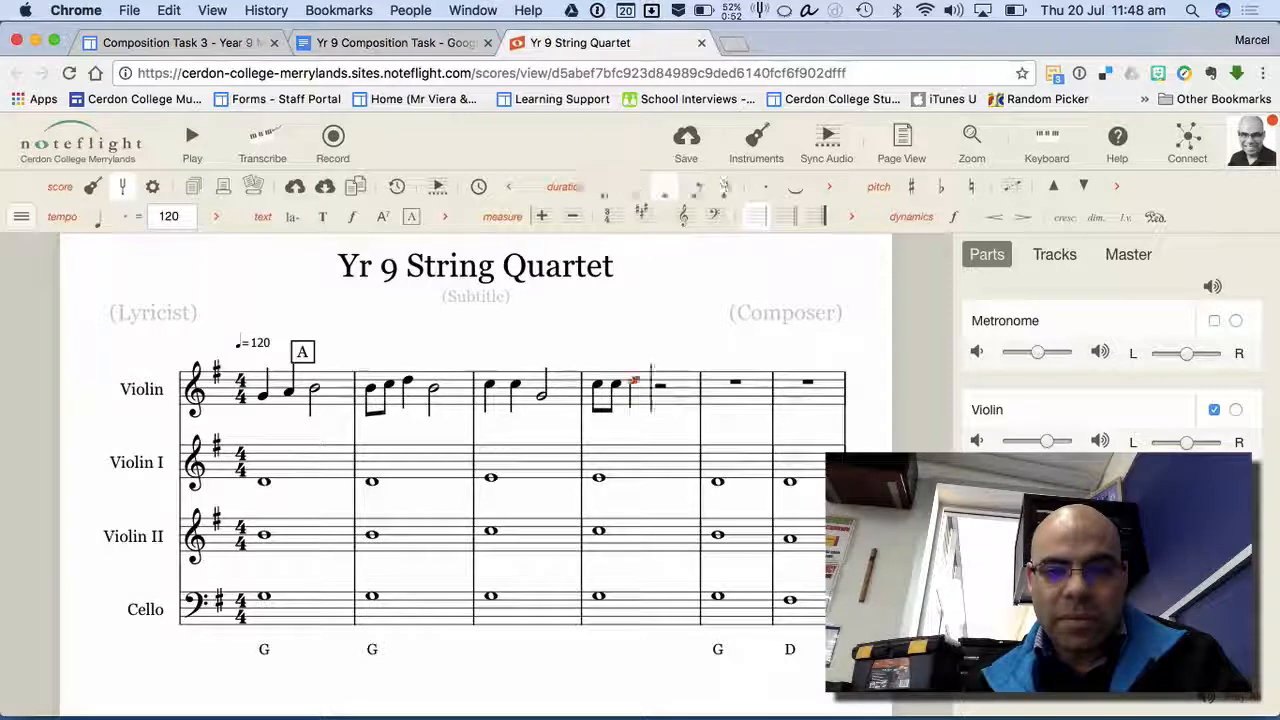
key(e)
key(h)
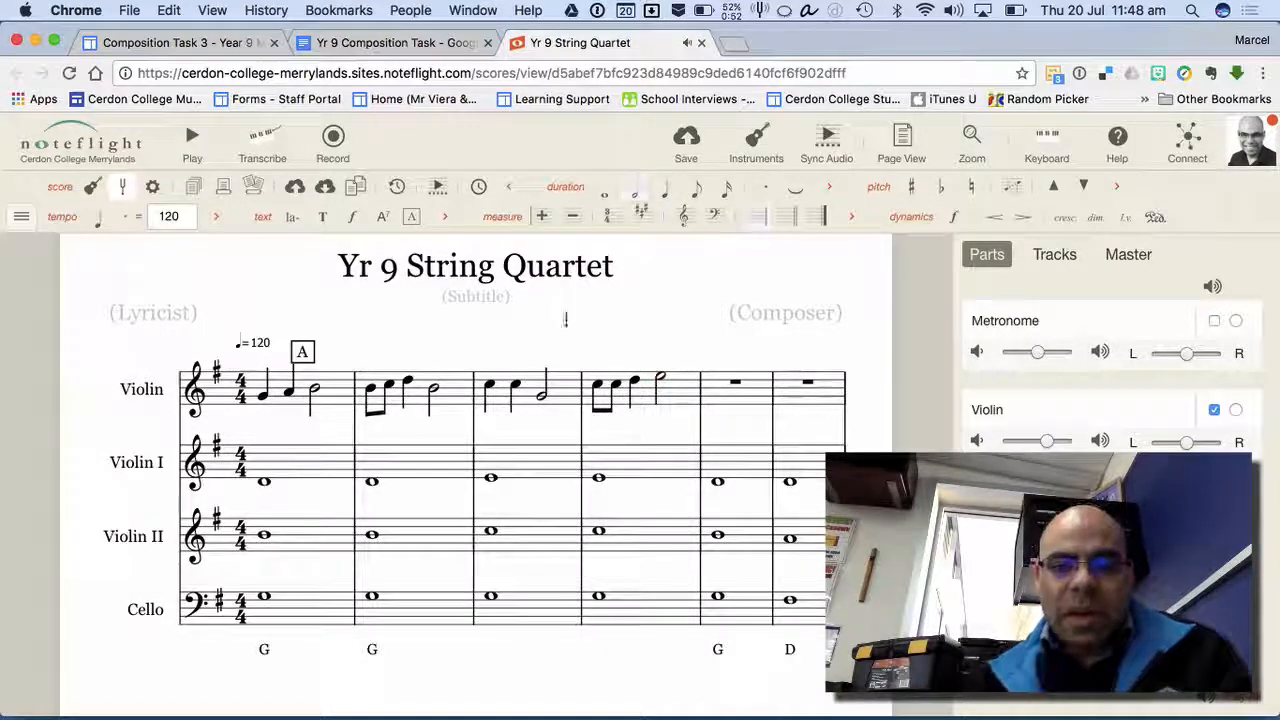
click(633, 385)
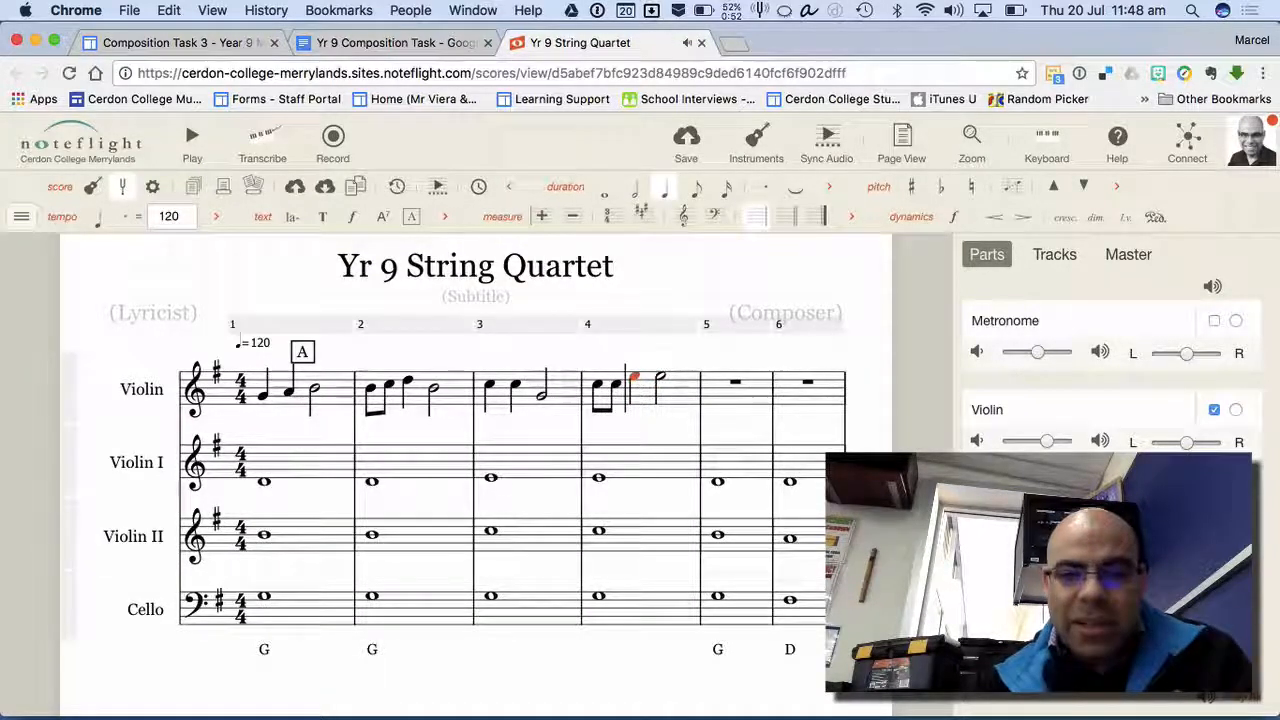
- Play the four-bar melody from bar 1, stop playback, and examine the C and G chord notes in the top Violin's bar 3
click(492, 388)
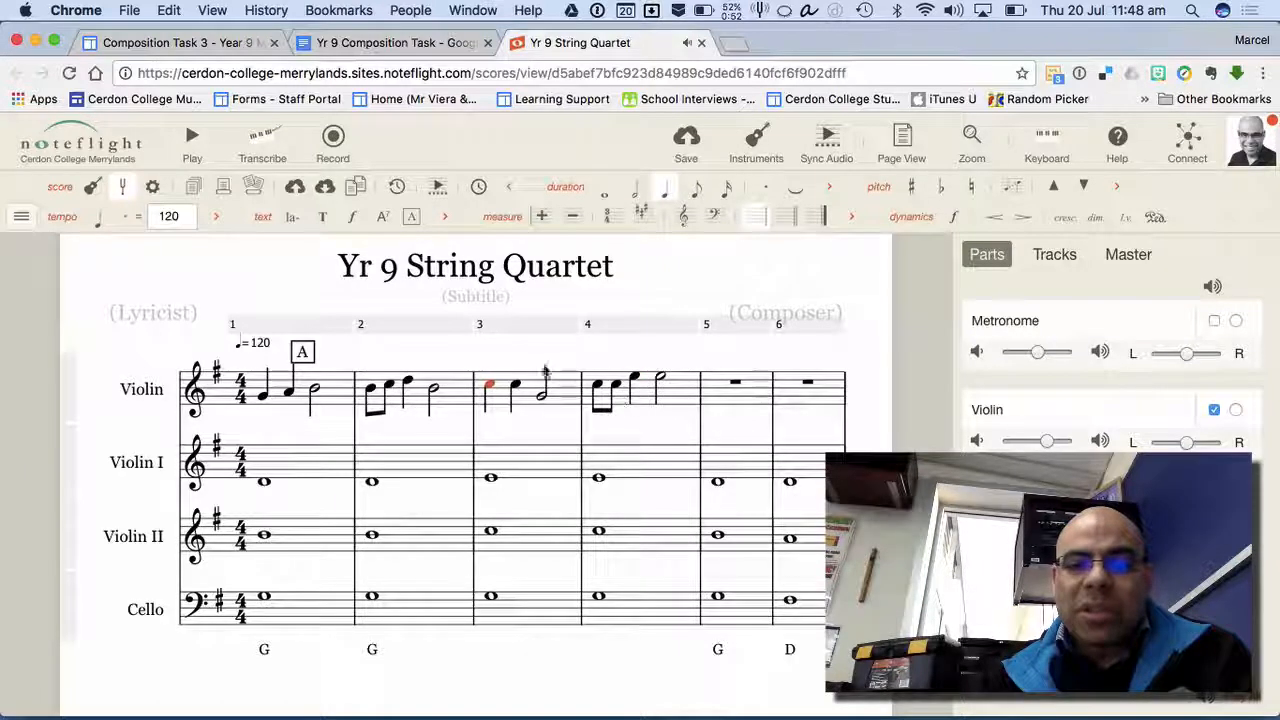
click(258, 324)
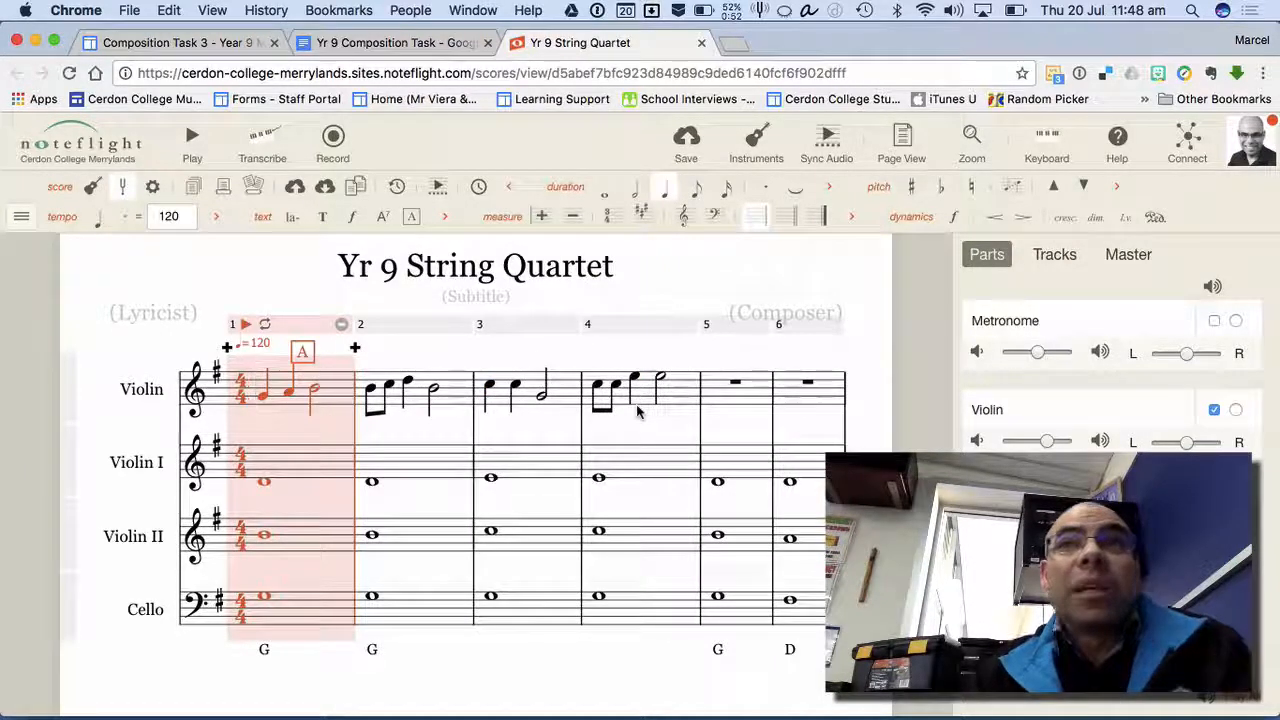
click(246, 325)
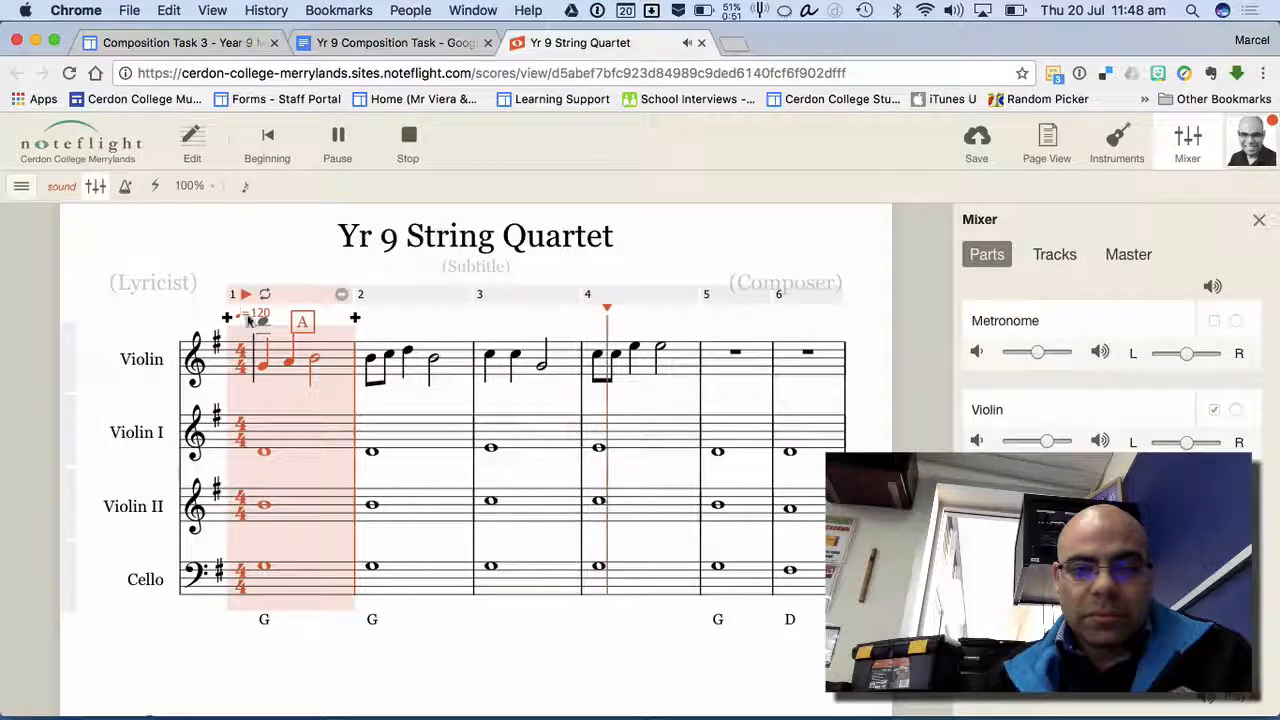
click(410, 137)
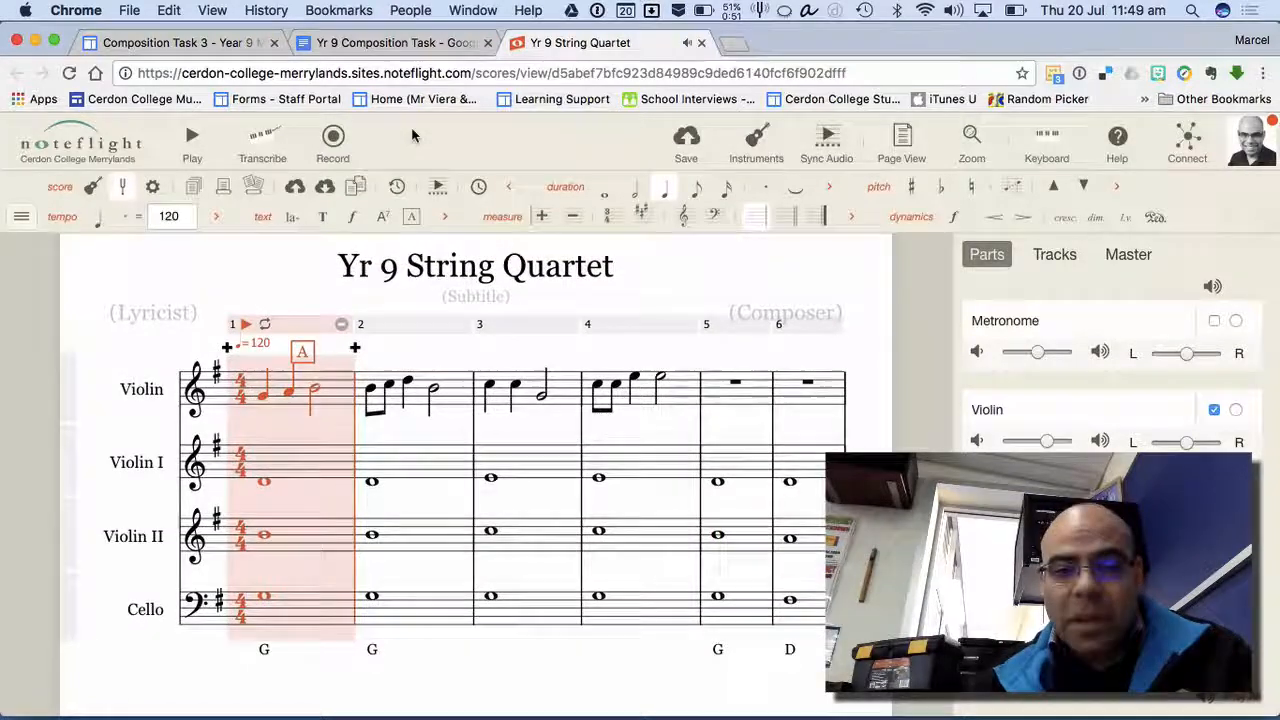
click(489, 388)
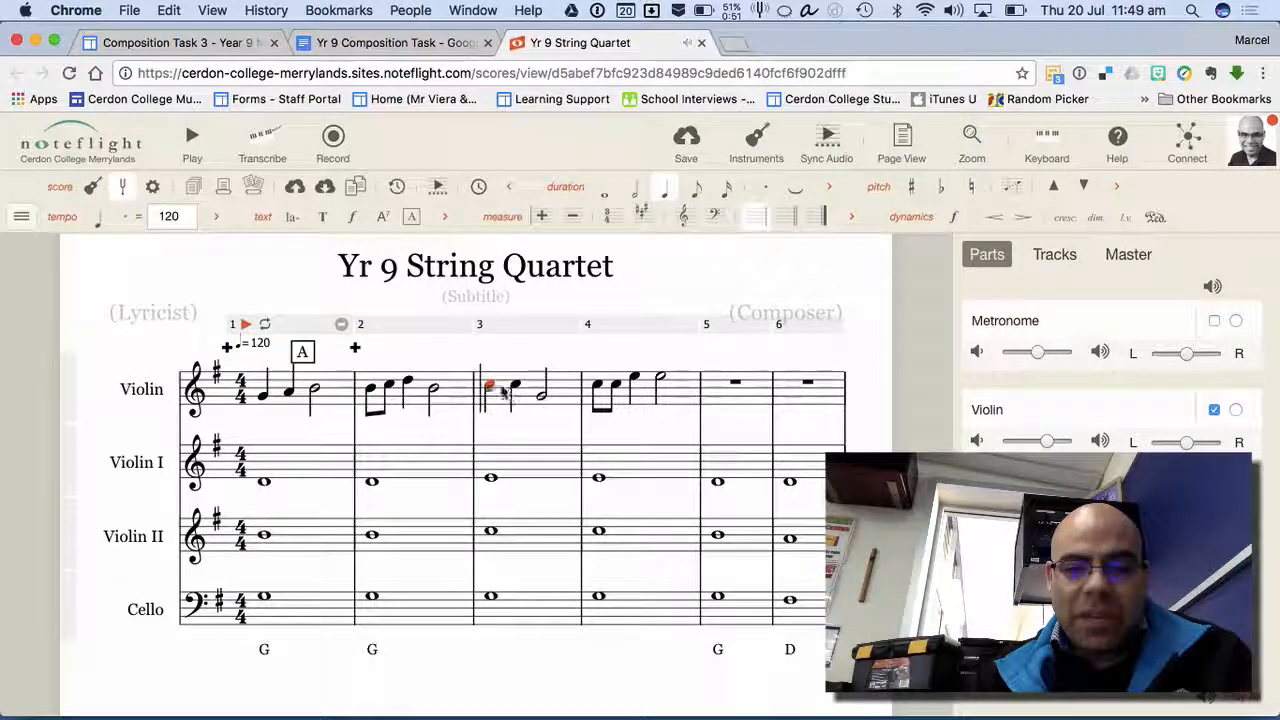
click(541, 399)
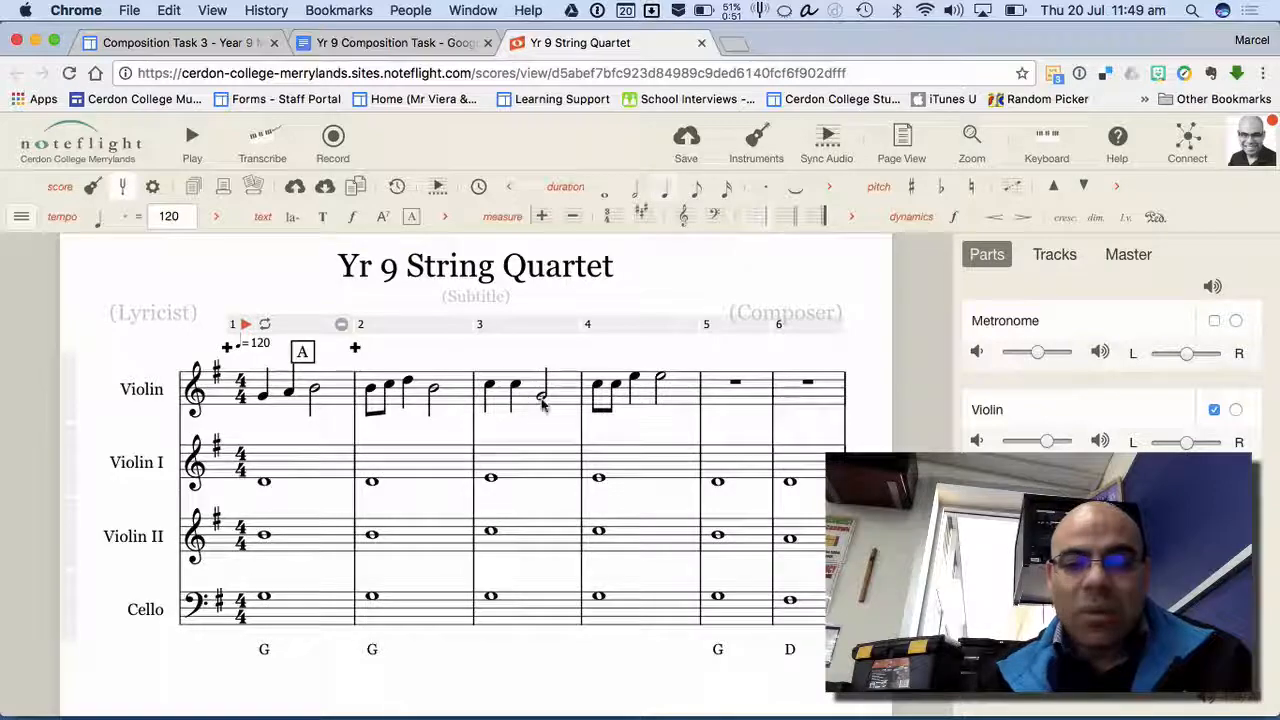
- Switch to the iThoughtsX map and examine the G major scale notes under the Melody branch
key(super+Tab)
text(#)
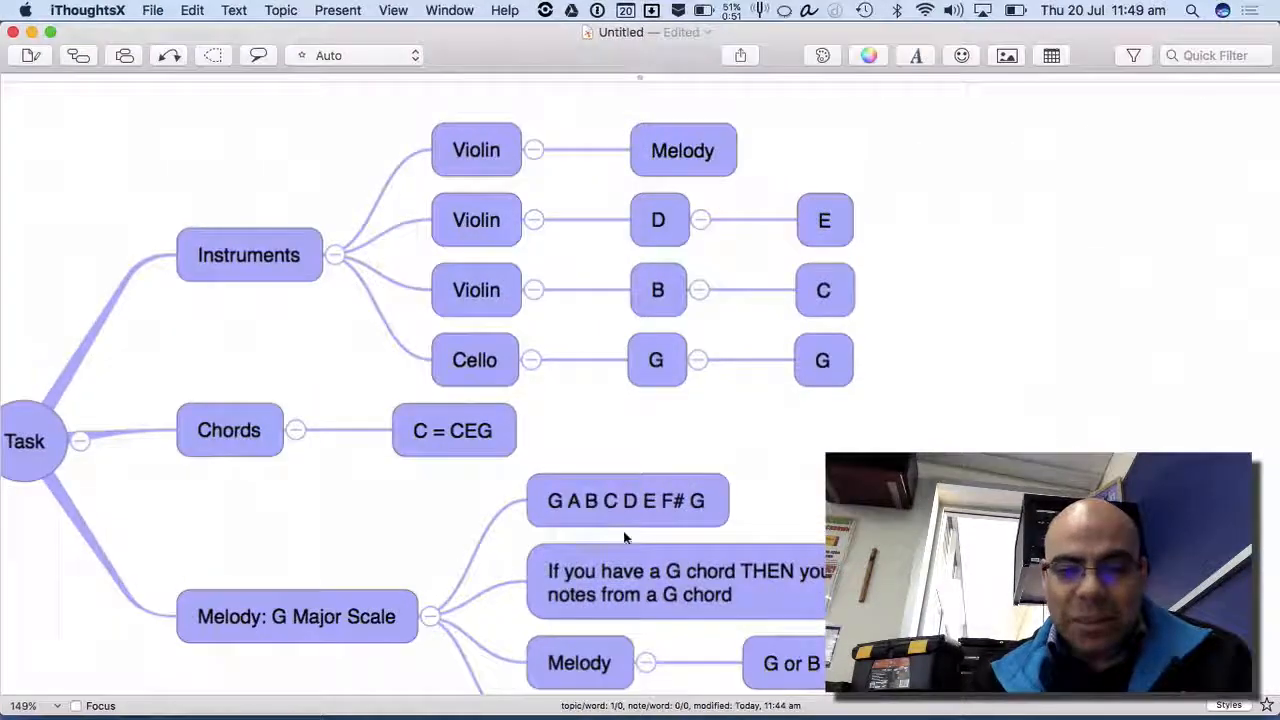
scroll(622, 535, down, 2)
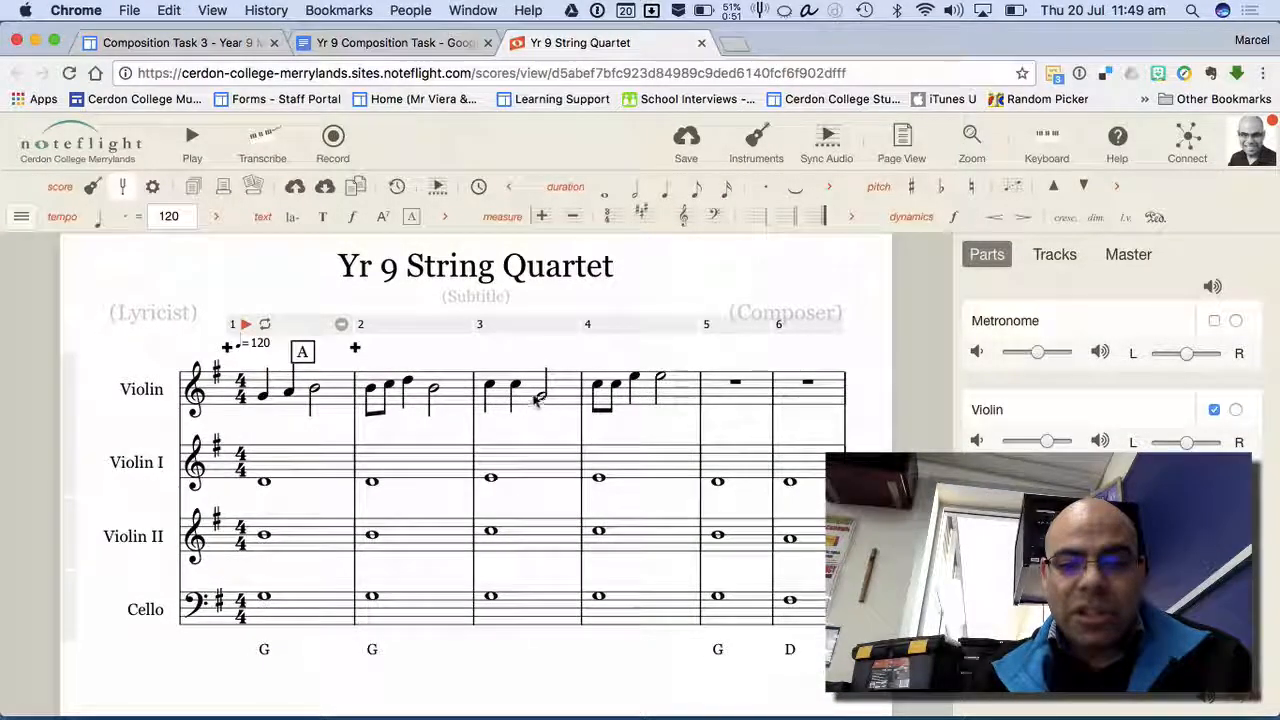
- Back in Noteflight, rewrite the first two beats of the top Violin's bar 3 as eighth notes C, B, A and G
click(489, 385)
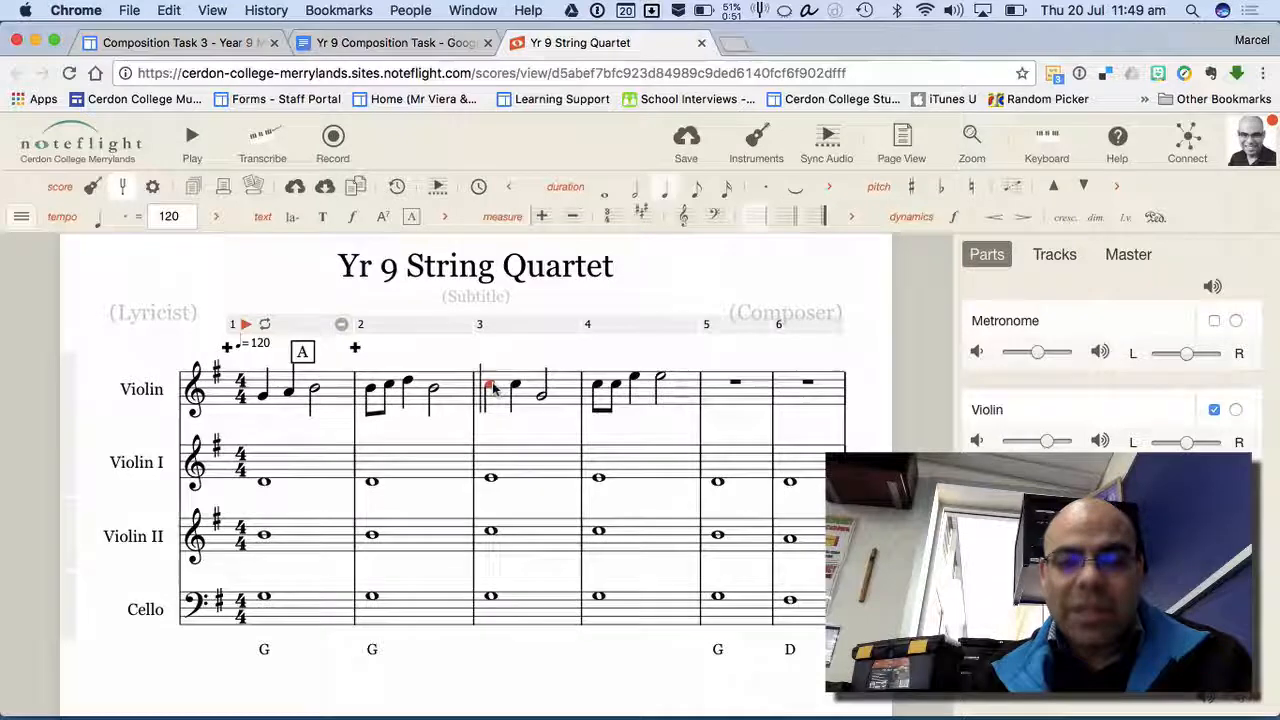
click(695, 188)
key(b)
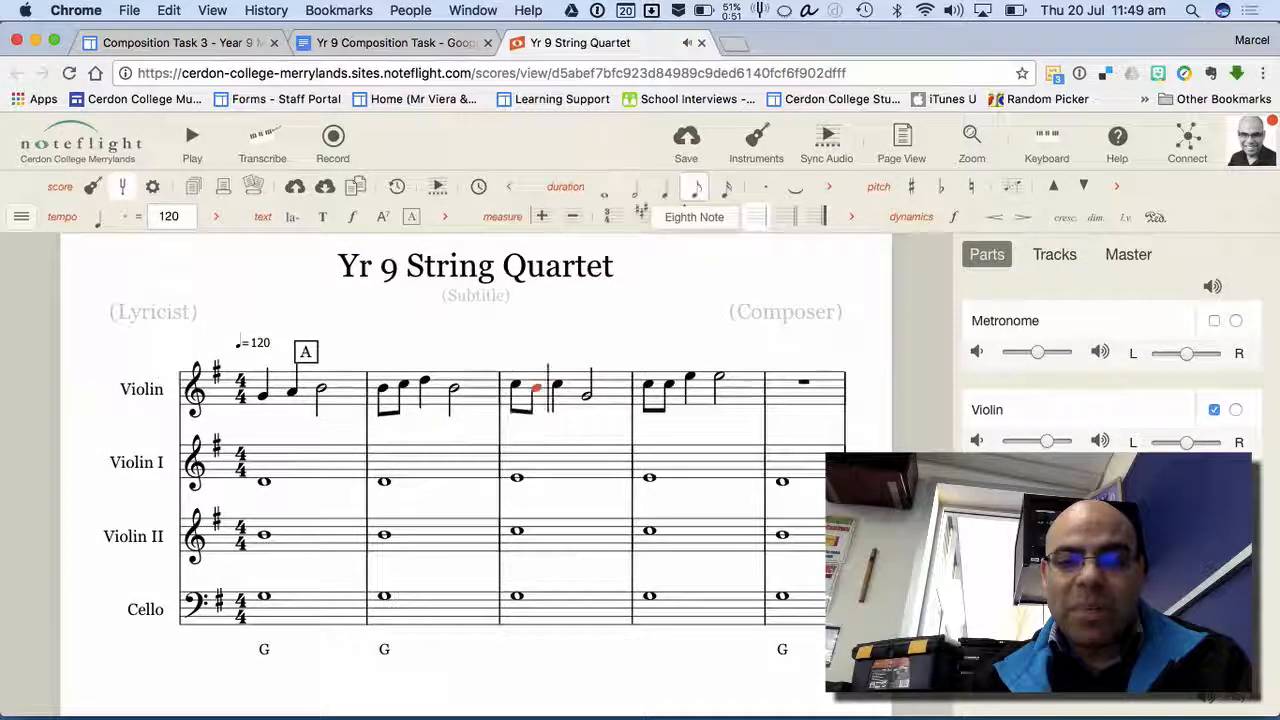
key(a)
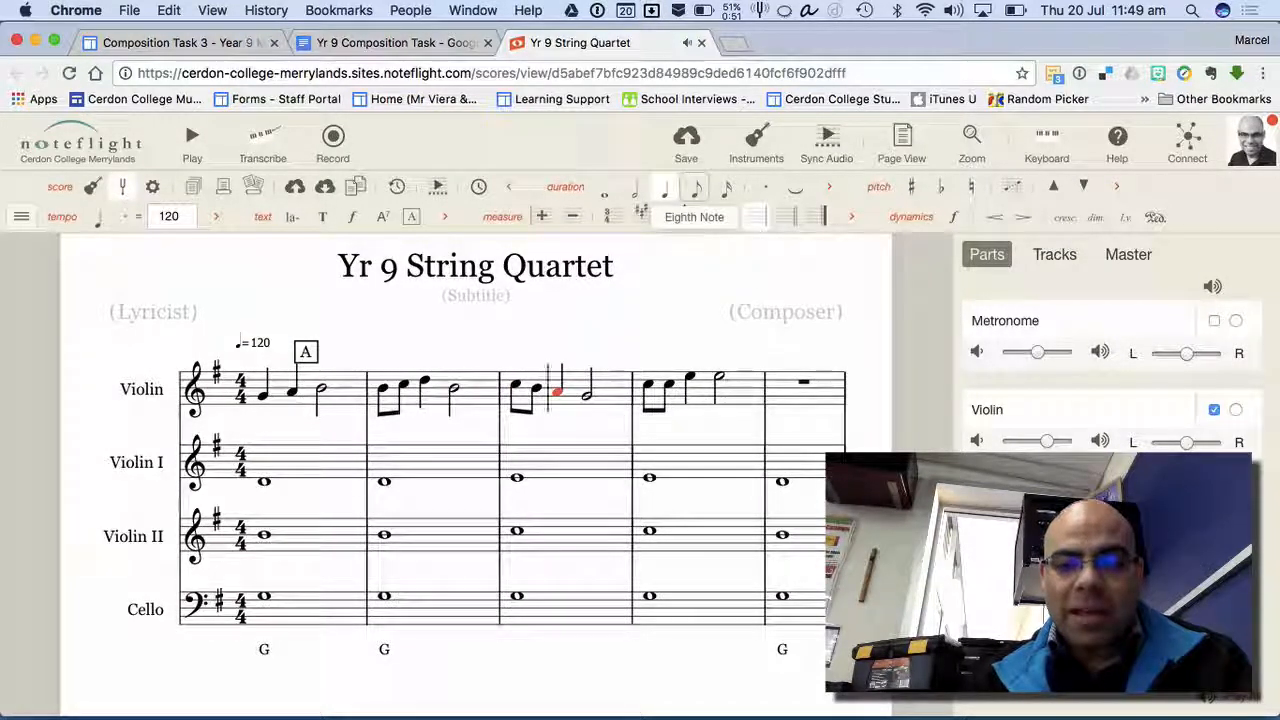
click(695, 188)
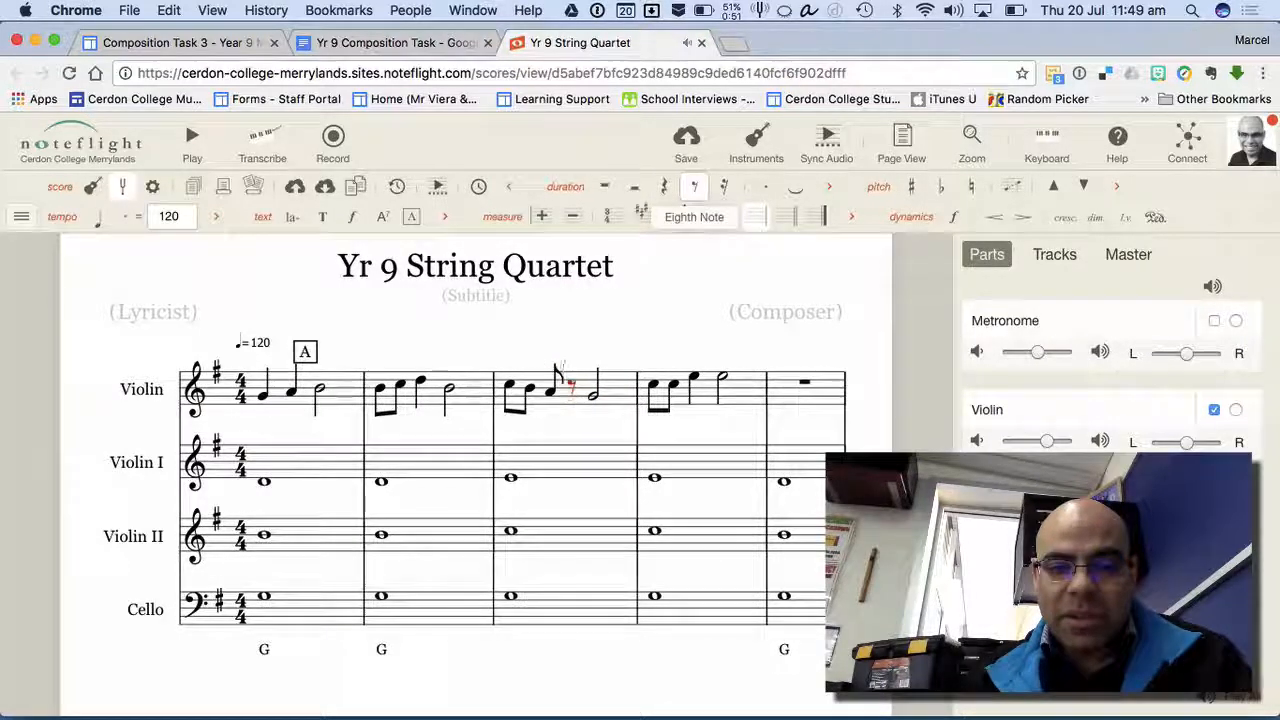
key(a)
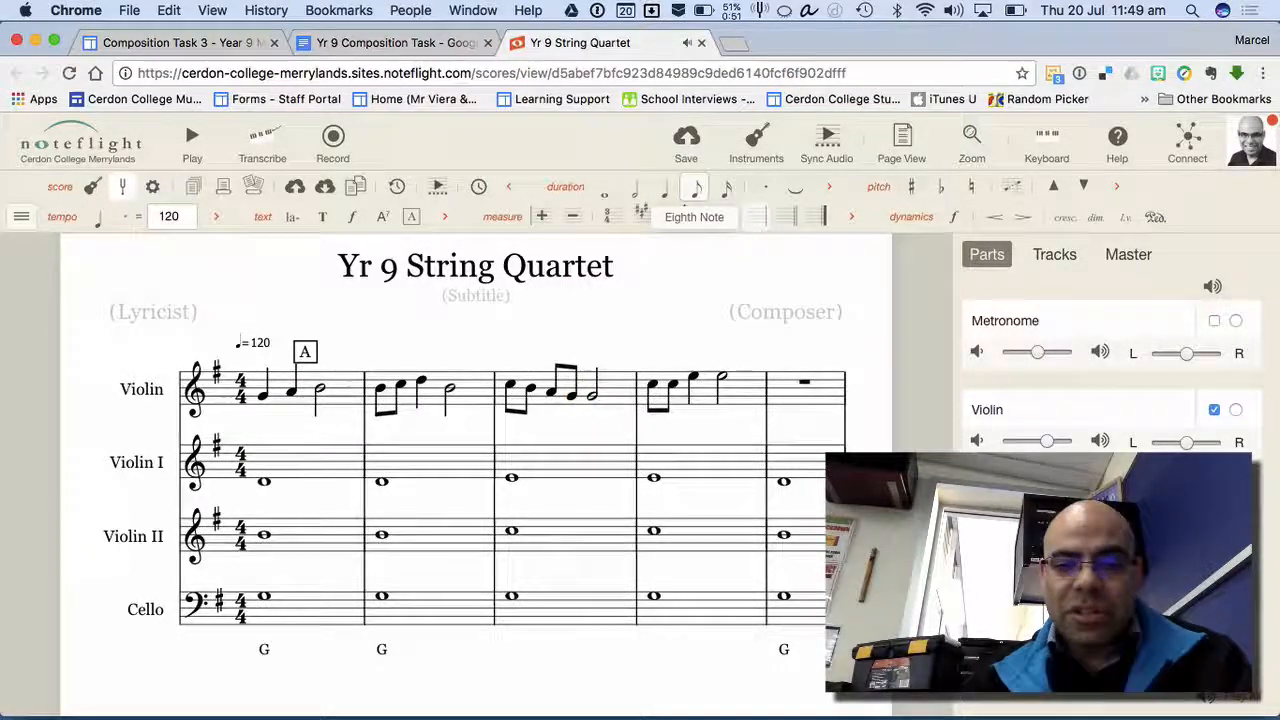
- Highlight the C and the two Gs in the top Violin's bar 3 as chord notes, and clear the selection
click(511, 385)
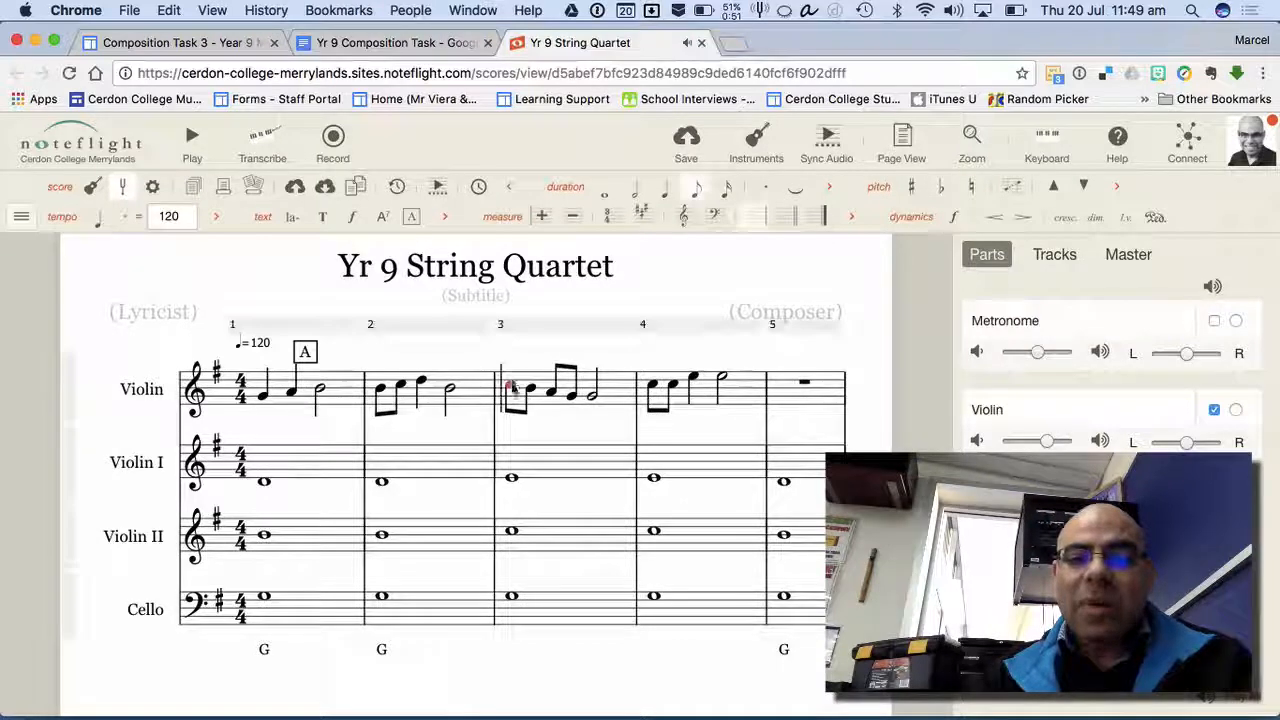
shift+click(573, 399)
shift+click(593, 400)
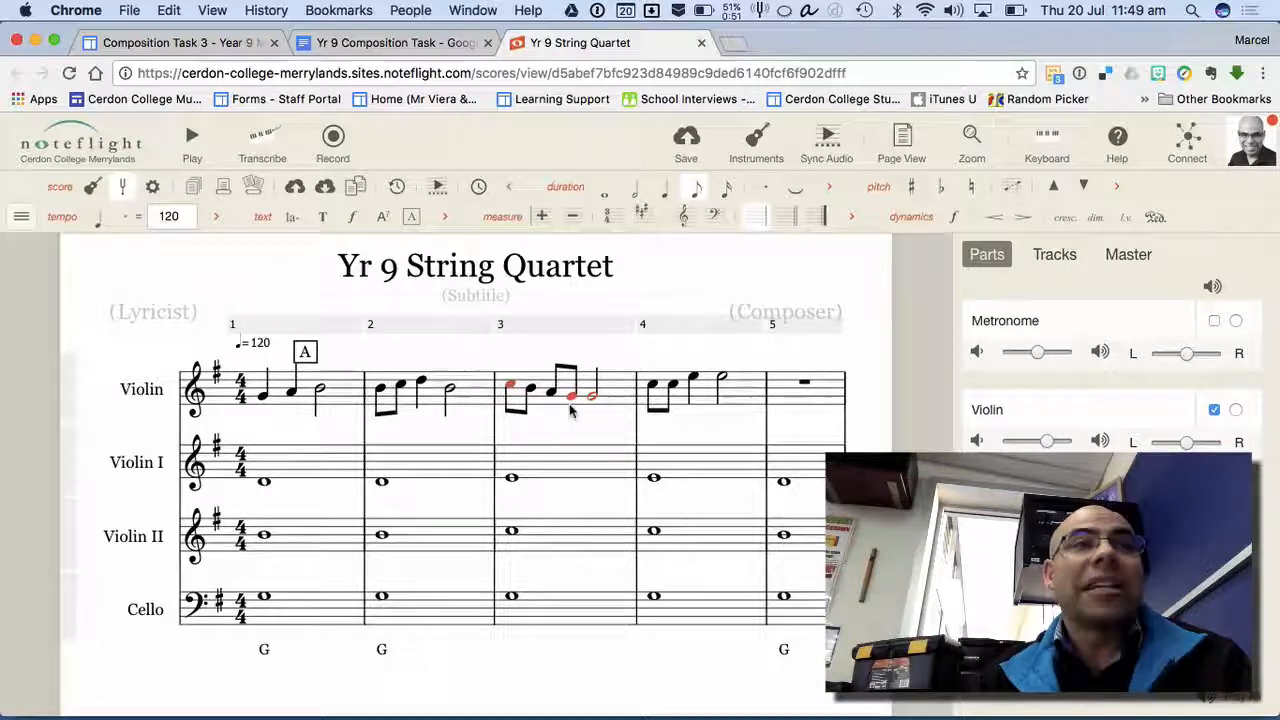
click(232, 258)
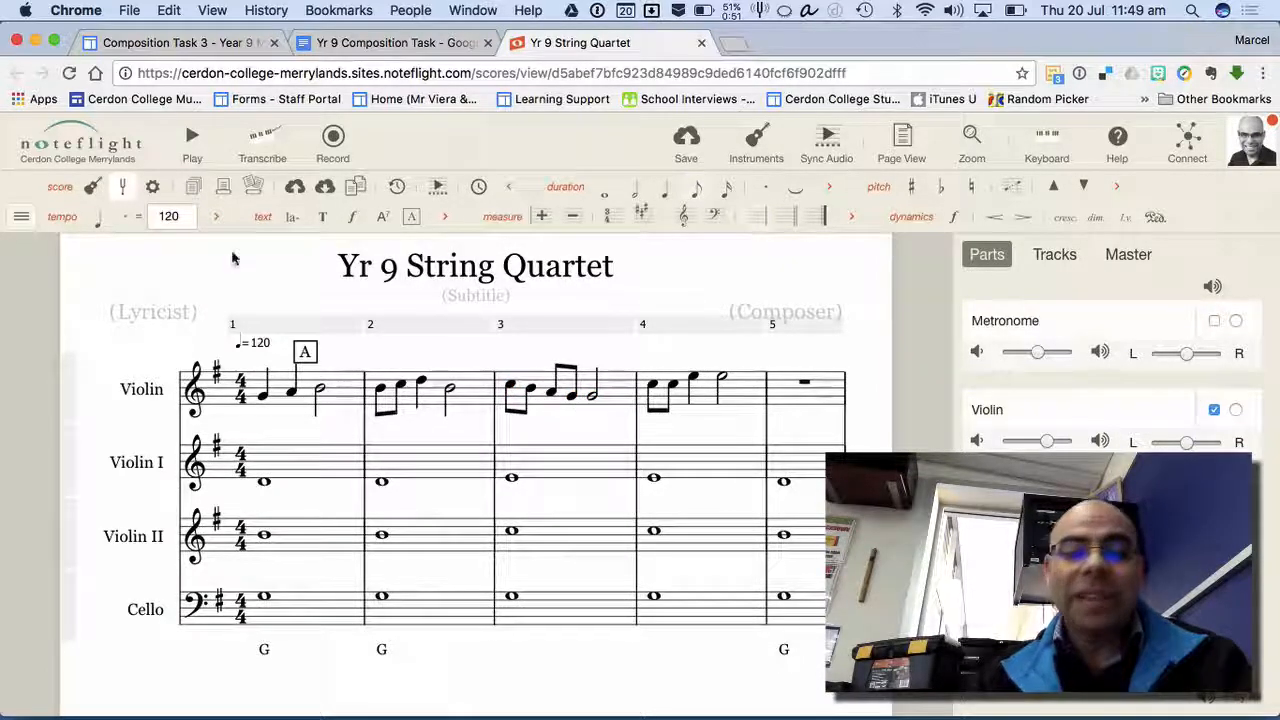
- Play the melody from bar 1, pause in bar 4 and return to editing the score
click(267, 338)
key(space)
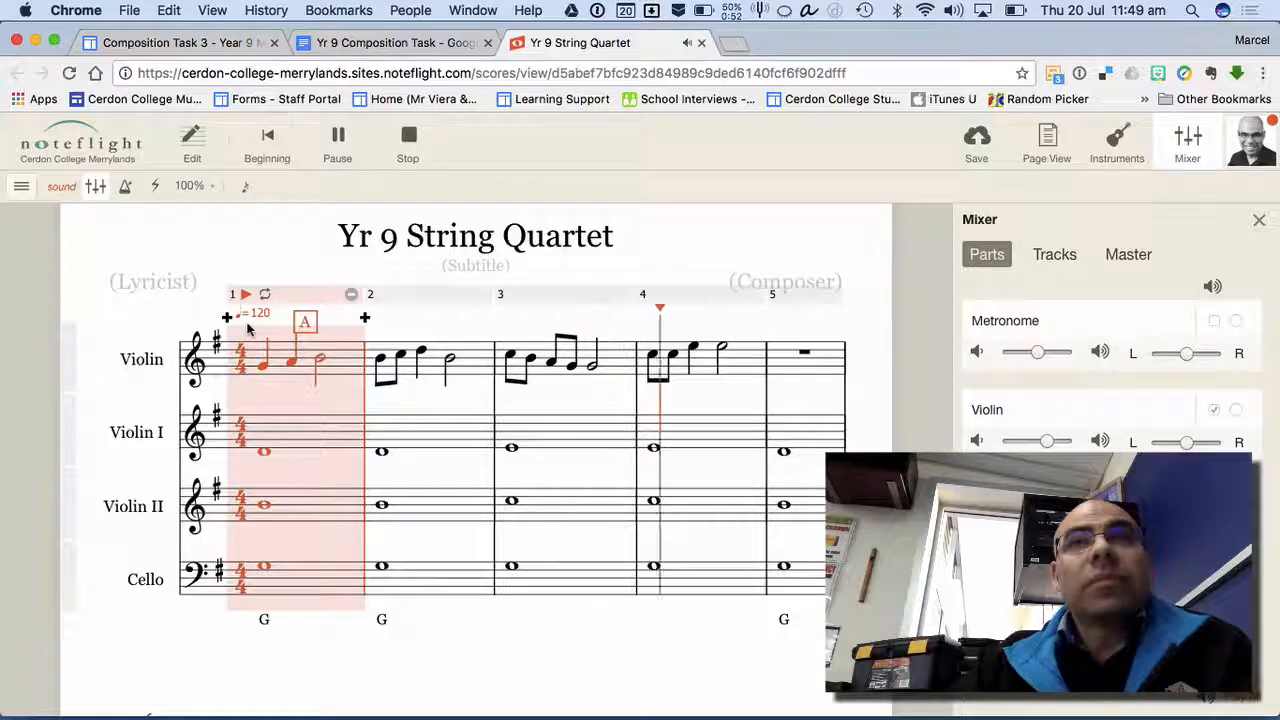
click(337, 138)
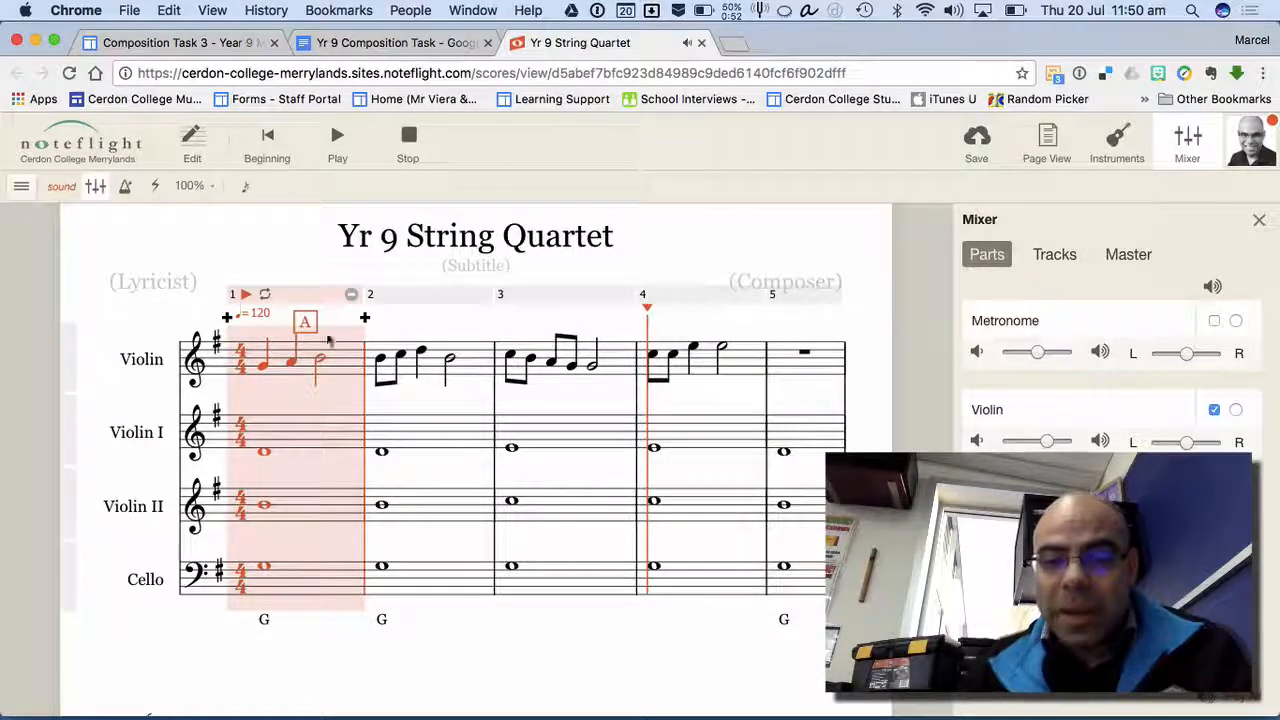
key(space)
- Raise the second eighth note in bar 4 of the top Violin to D as a passing note
click(662, 362)
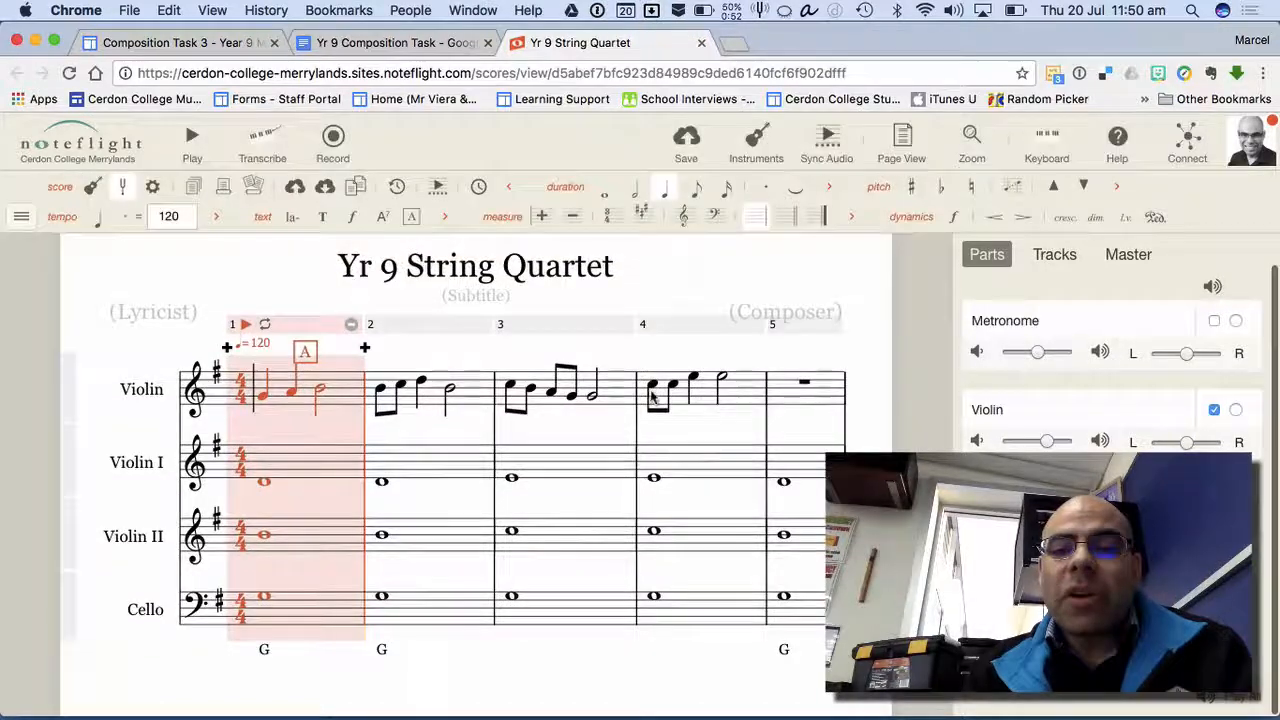
shift+click(696, 382)
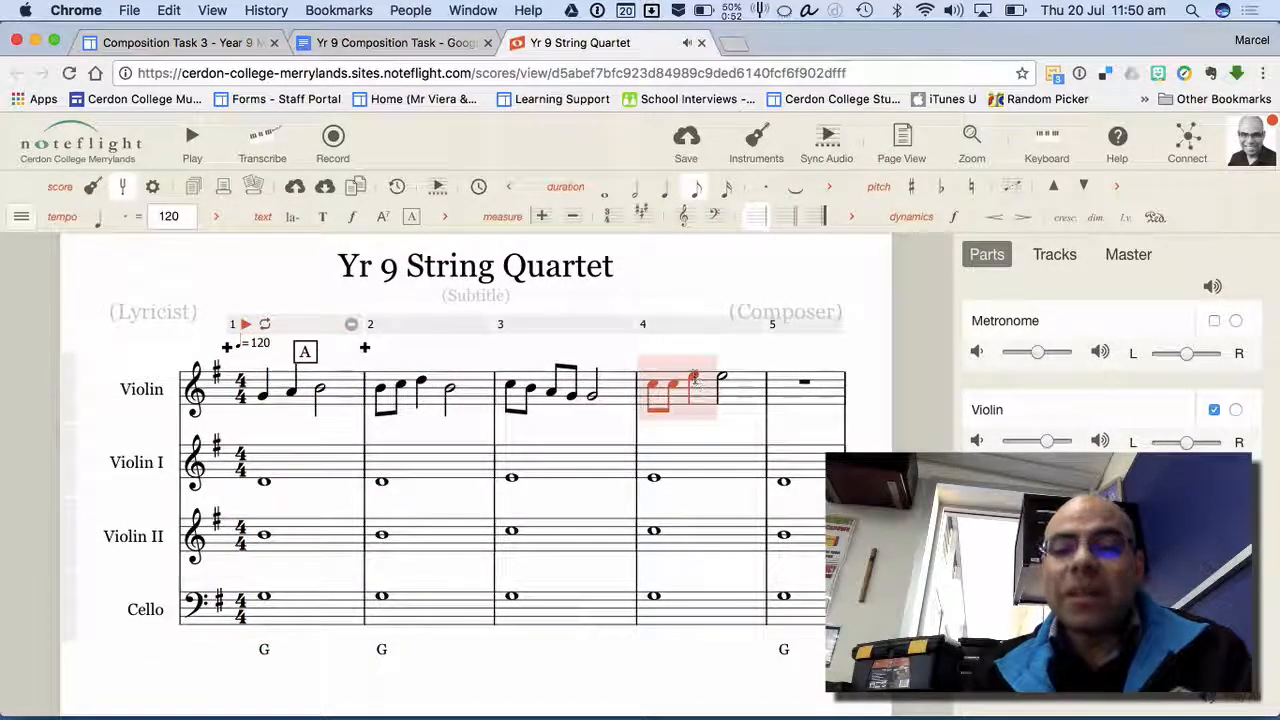
click(656, 388)
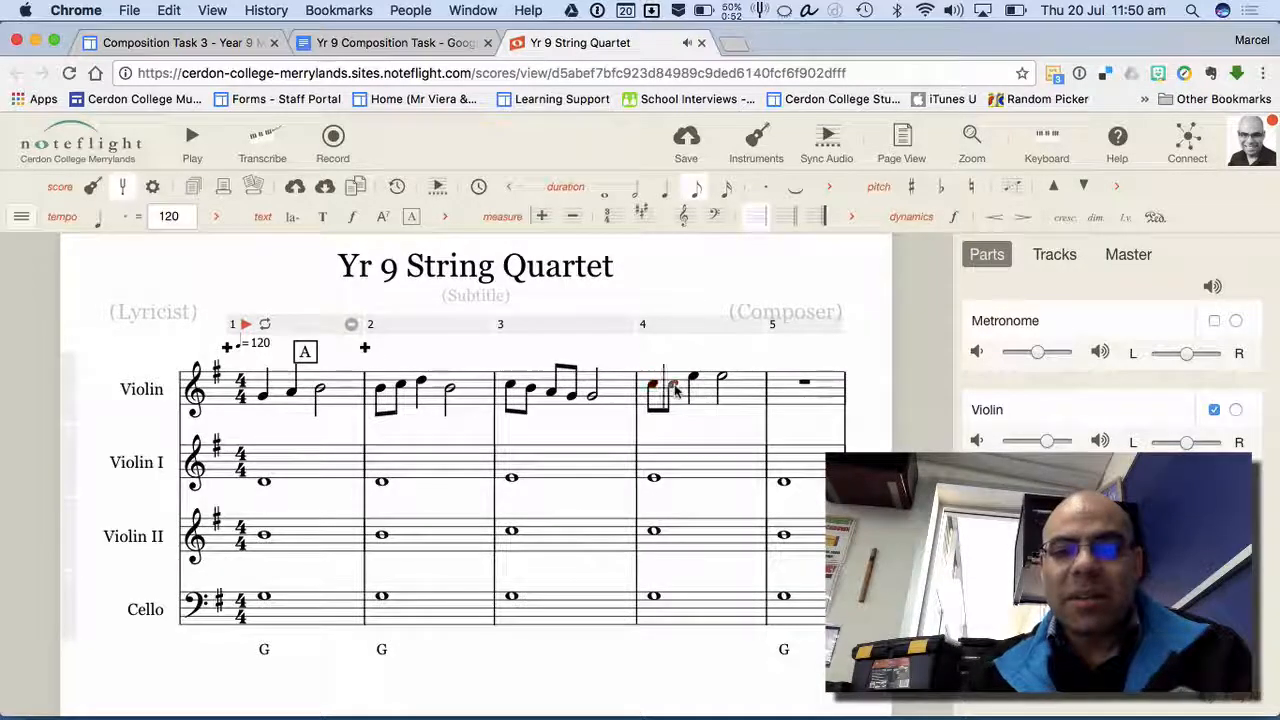
click(675, 390)
key(Up)
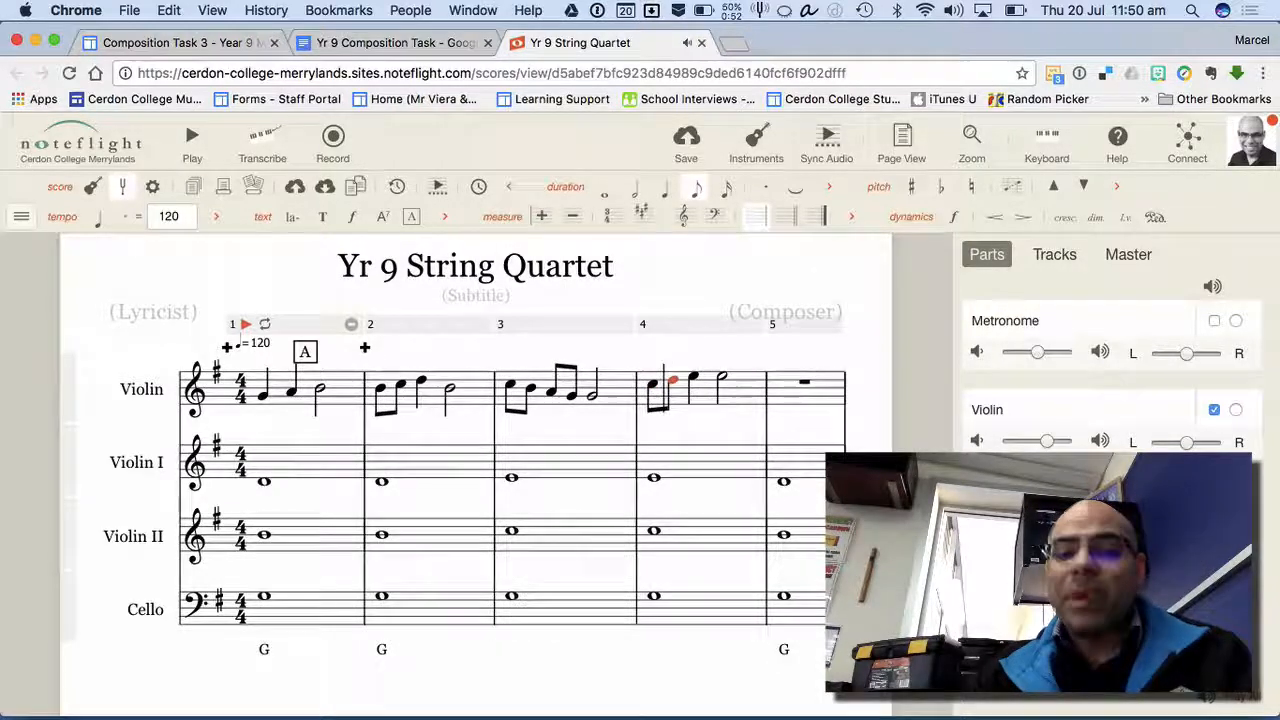
- Play the melody from bar 1 through bar 4 and look over the remaining bars of the score
click(244, 325)
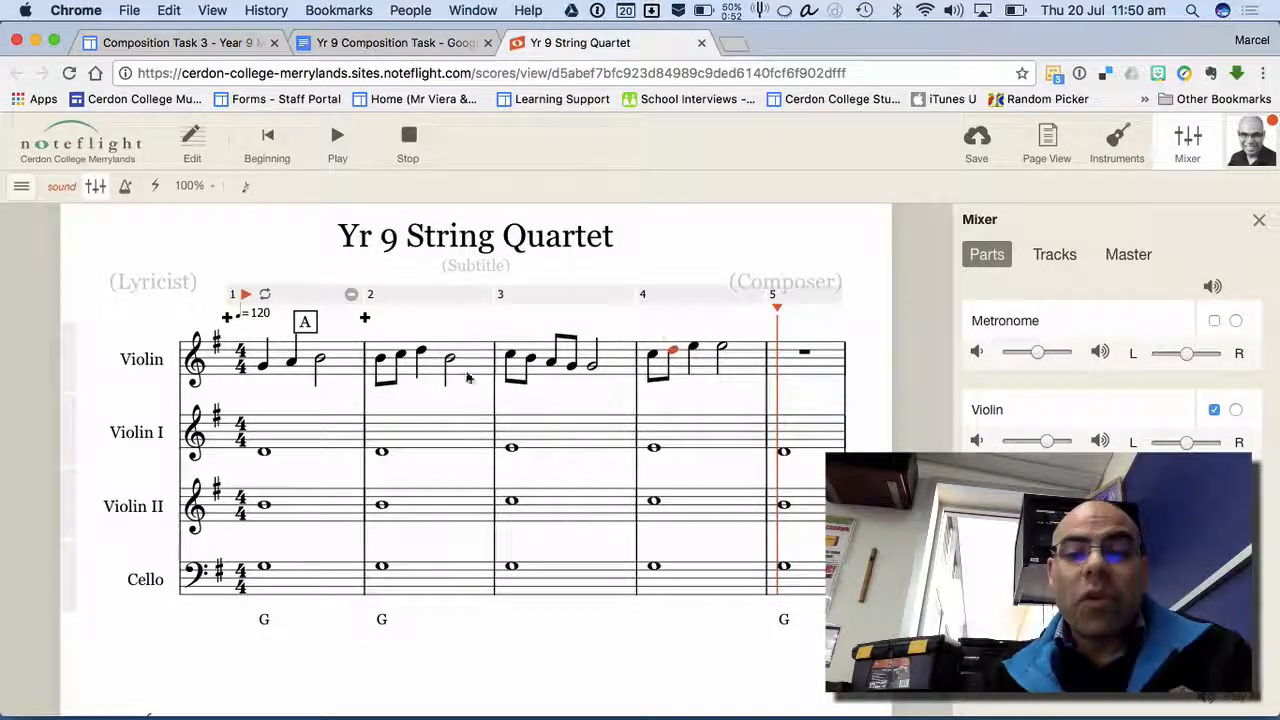
scroll(521, 508, down, 5)
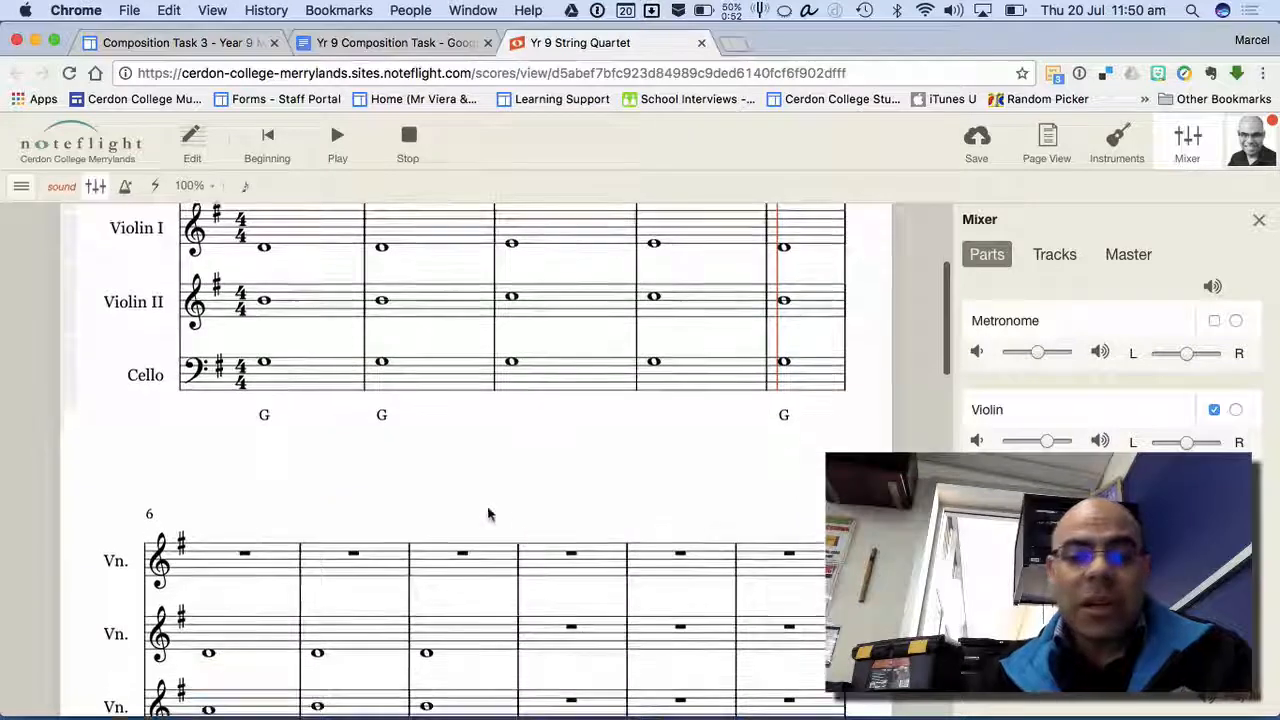
scroll(589, 466, up, 5)
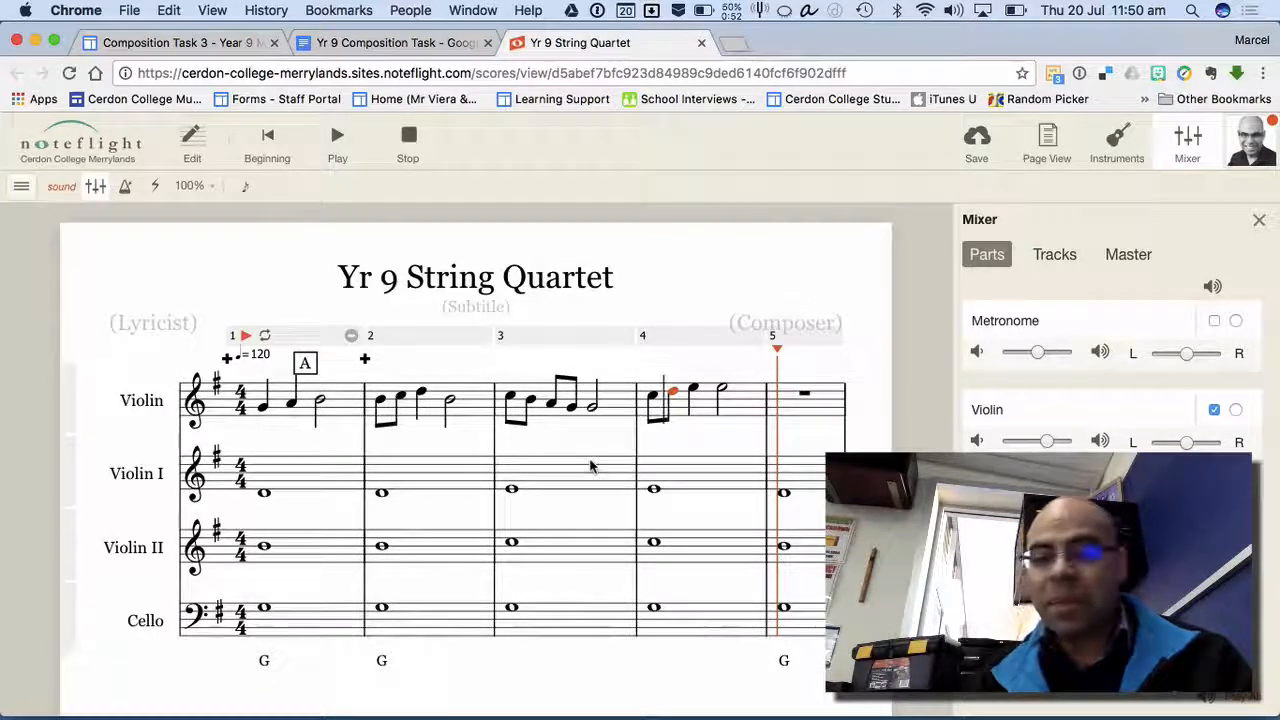
scroll(570, 425, down, 2)
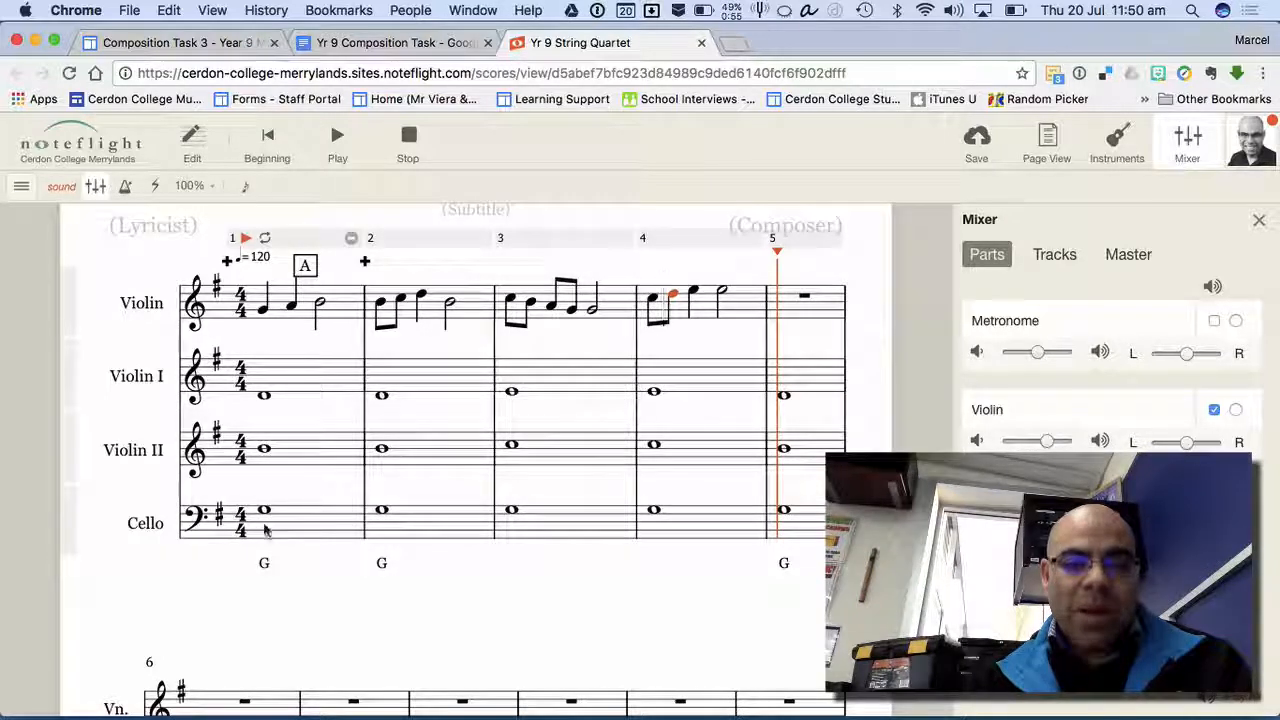
- Return to score editing and replace the Cello's whole note in bar 2 with two half-note Gs
click(385, 513)
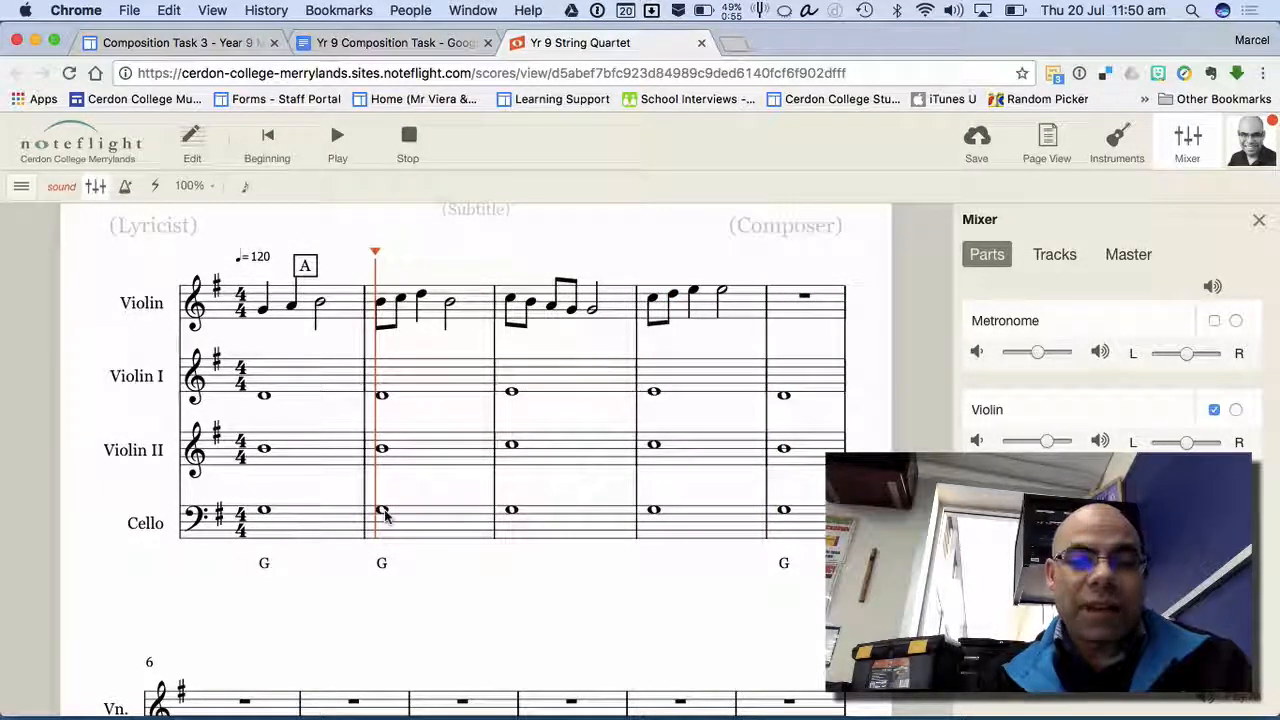
click(410, 155)
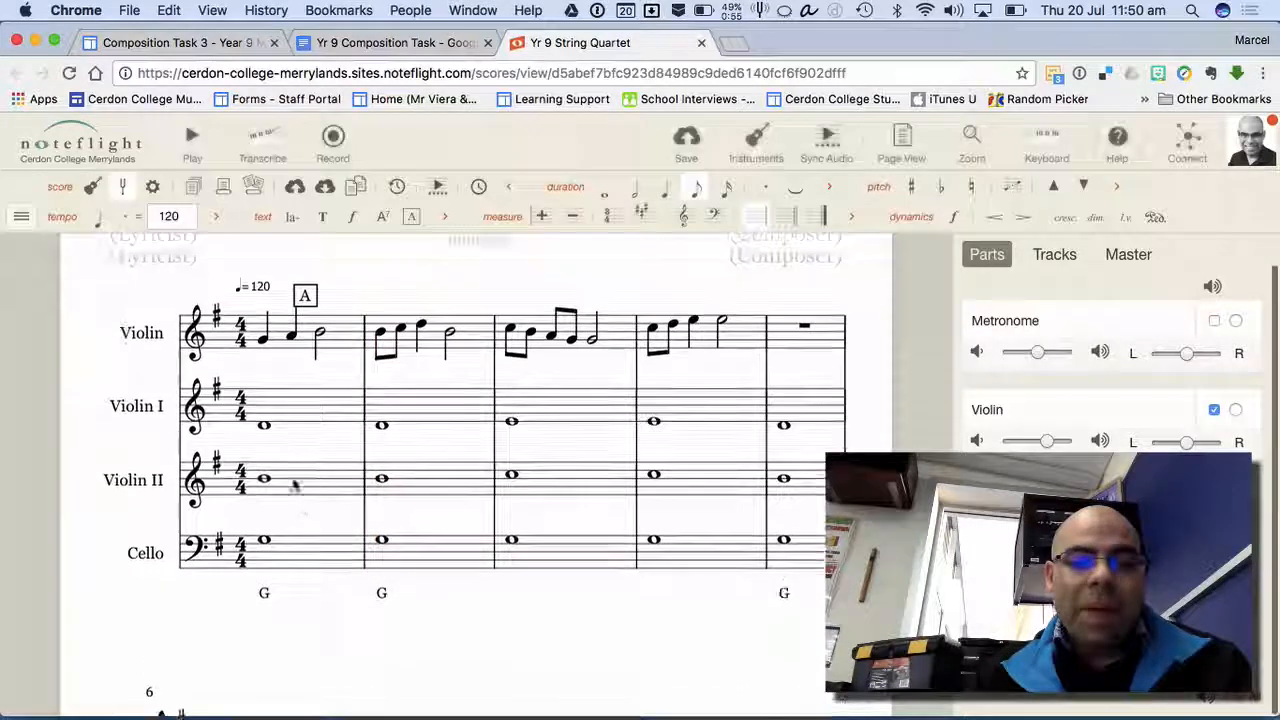
click(381, 540)
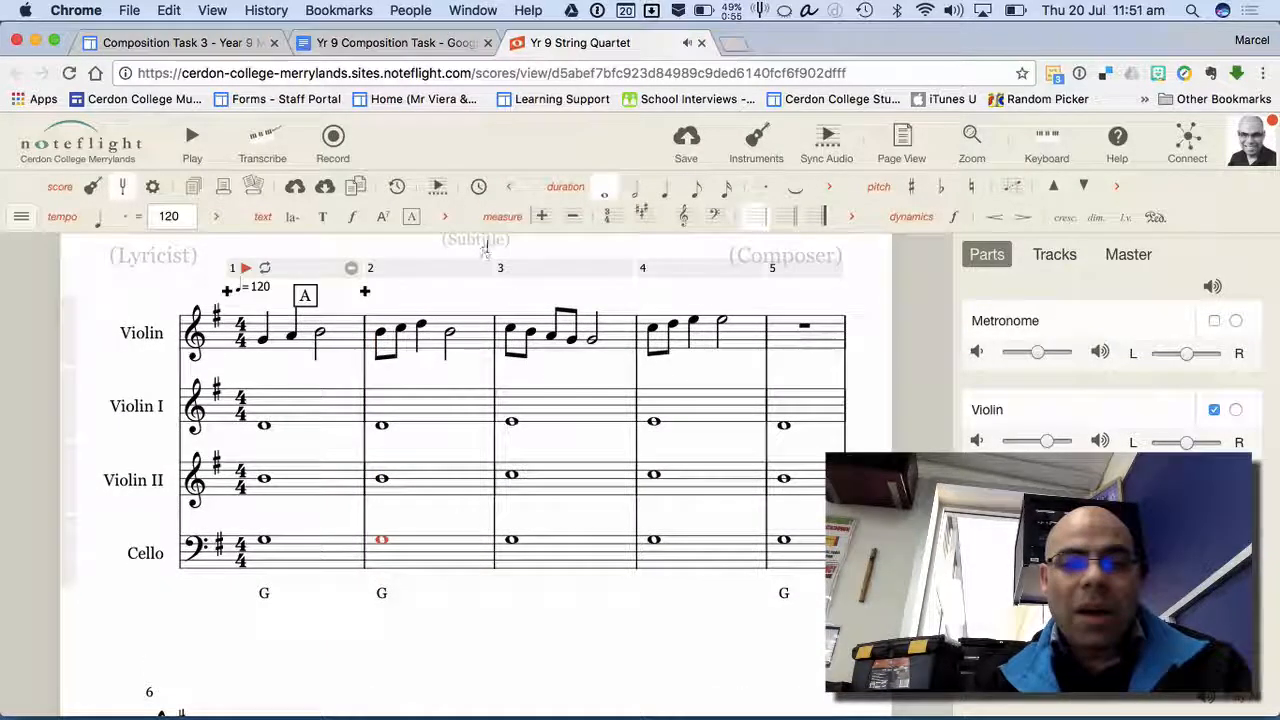
click(633, 192)
key(Right)
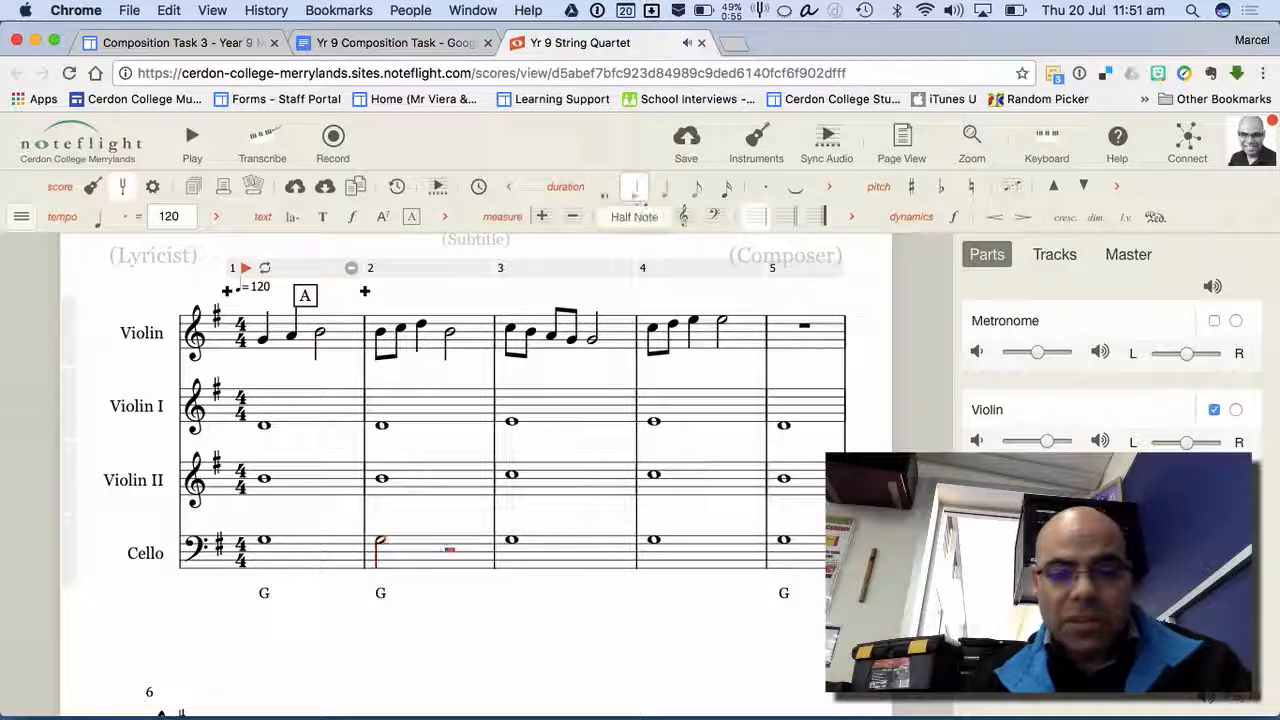
key(g)
- Replace Violin II's whole note in bar 2 with two half-note Bs
click(382, 477)
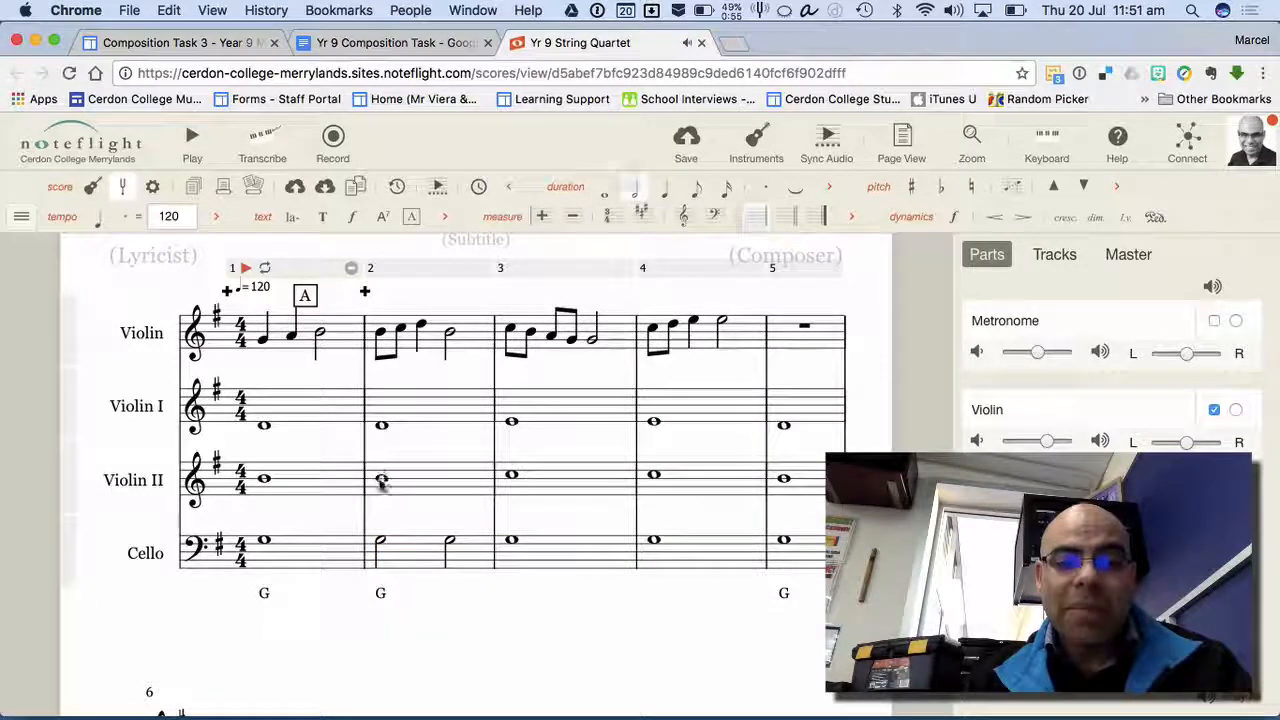
click(640, 192)
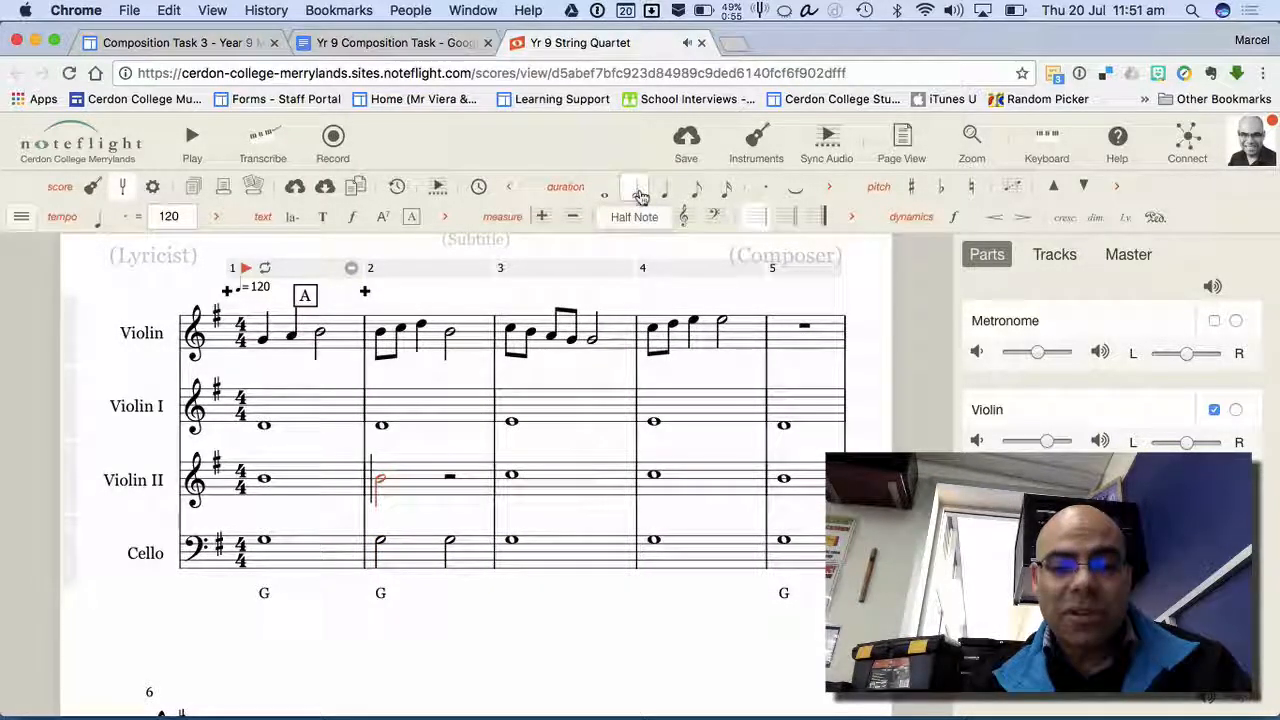
key(Right)
key(g)
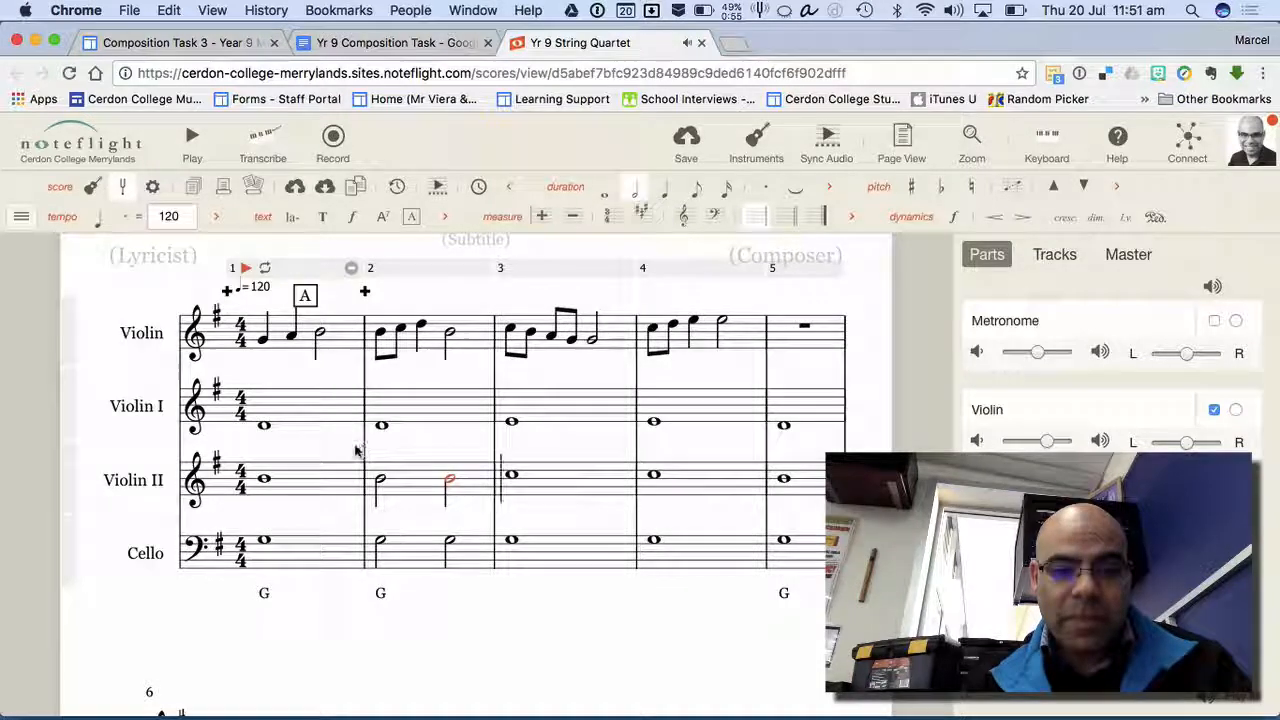
- Replace Violin I's whole note in bar 2 with two half-note Ds
click(380, 425)
click(637, 193)
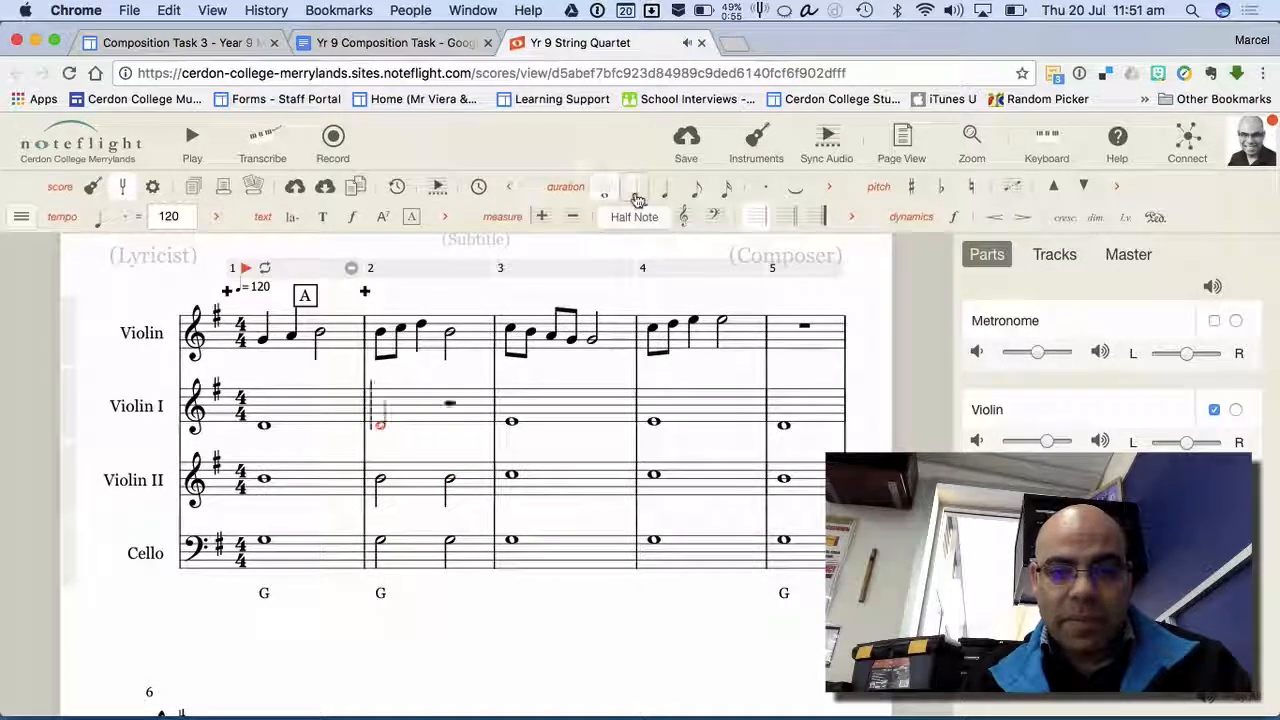
key(Right)
key(g)
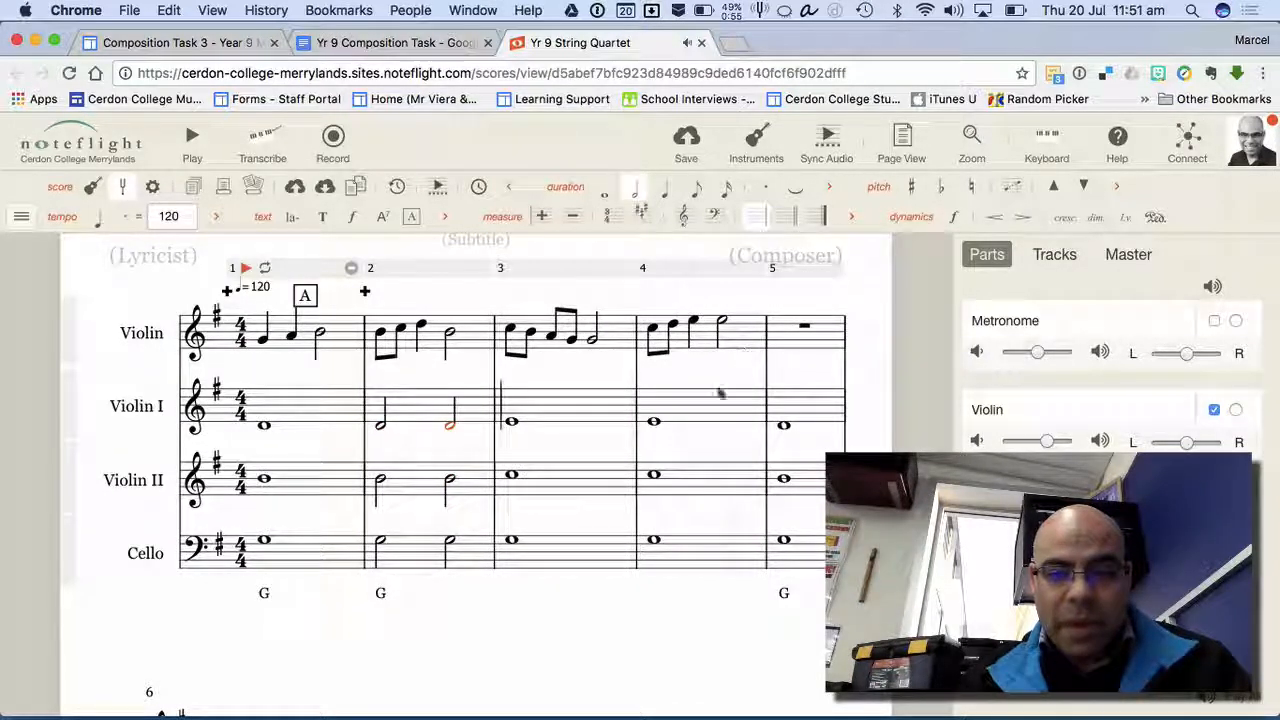
- Replace the Cello's whole note in bar 4 with two half-note Gs
click(652, 540)
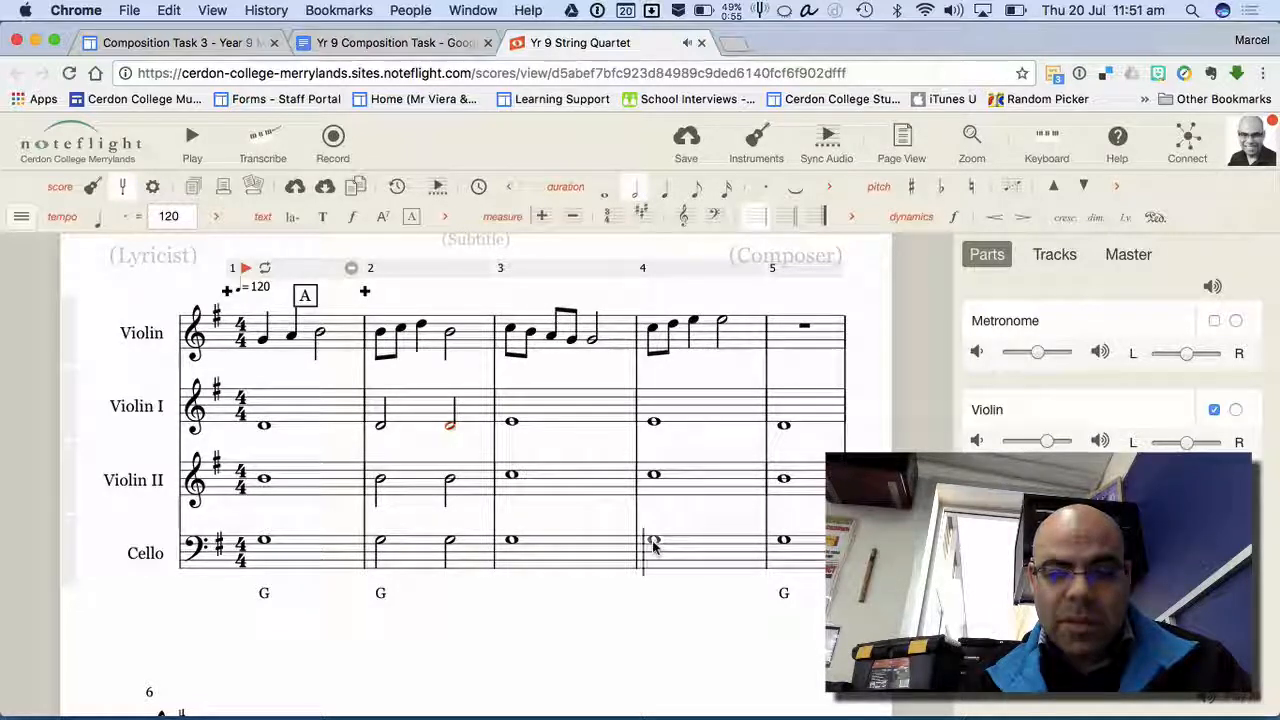
click(645, 195)
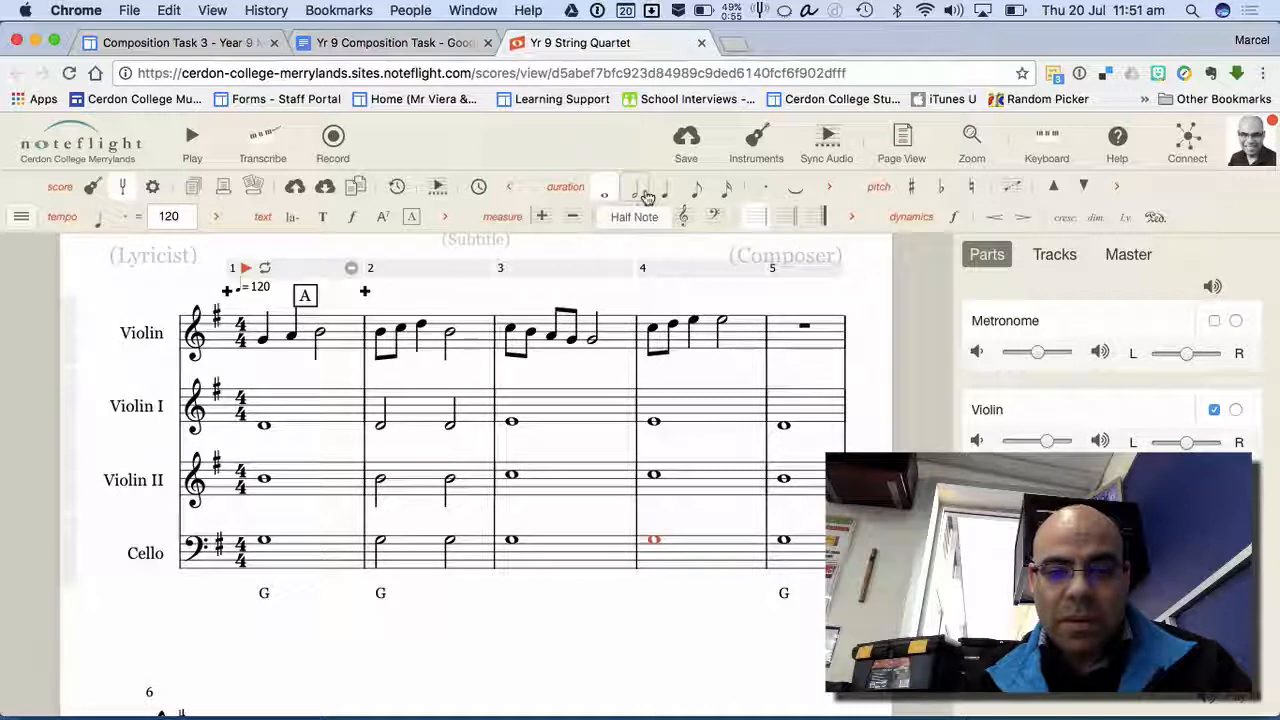
key(g)
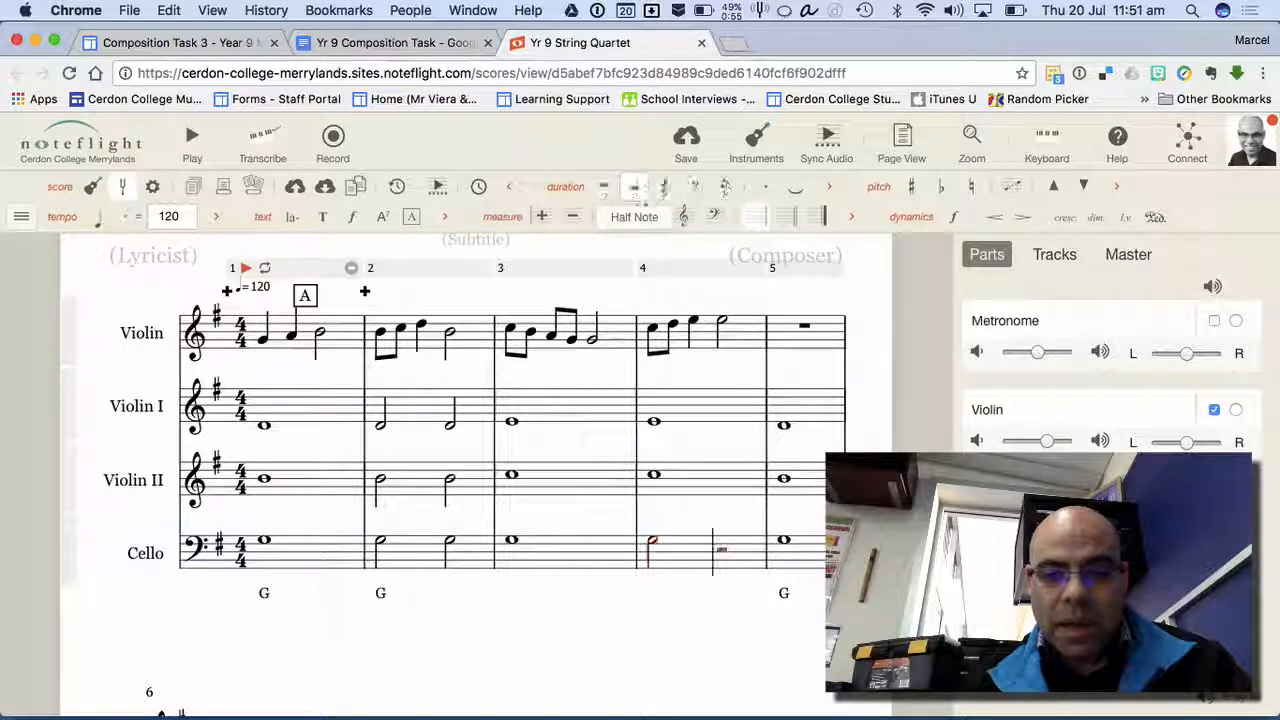
- Replace Violin II's whole note in bar 4 with two half-note Cs
click(646, 488)
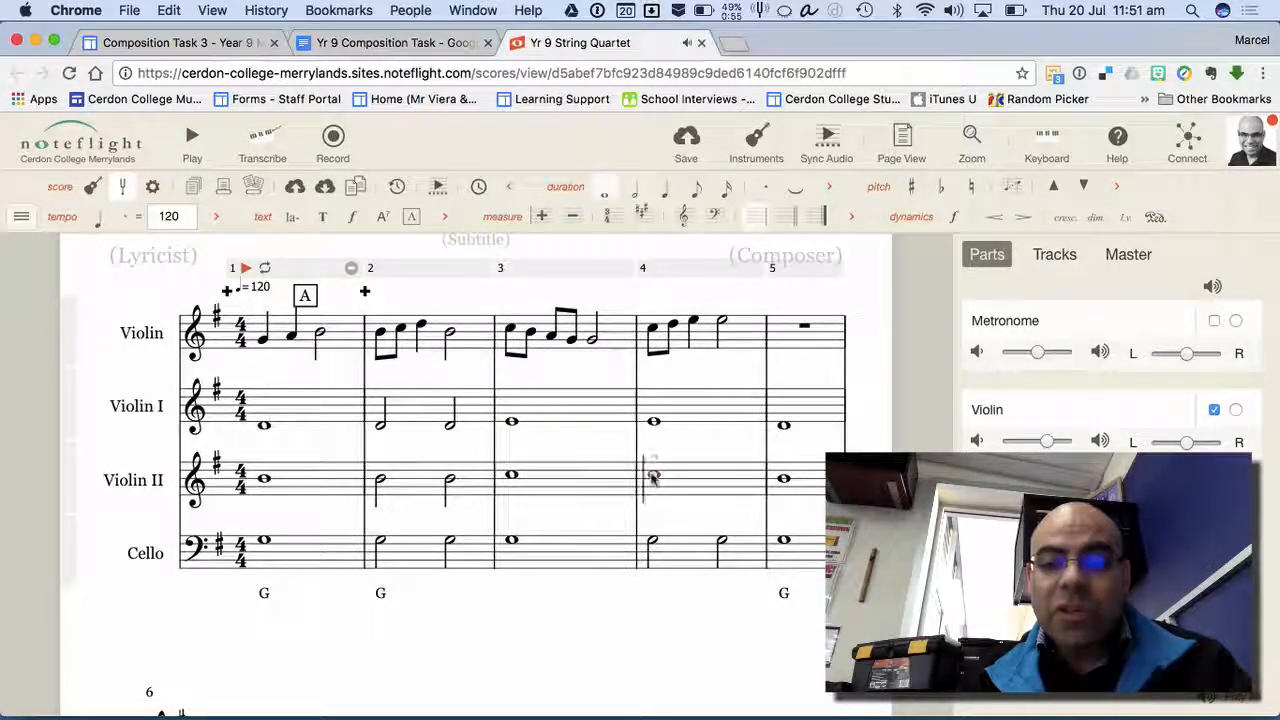
click(634, 190)
key(Right)
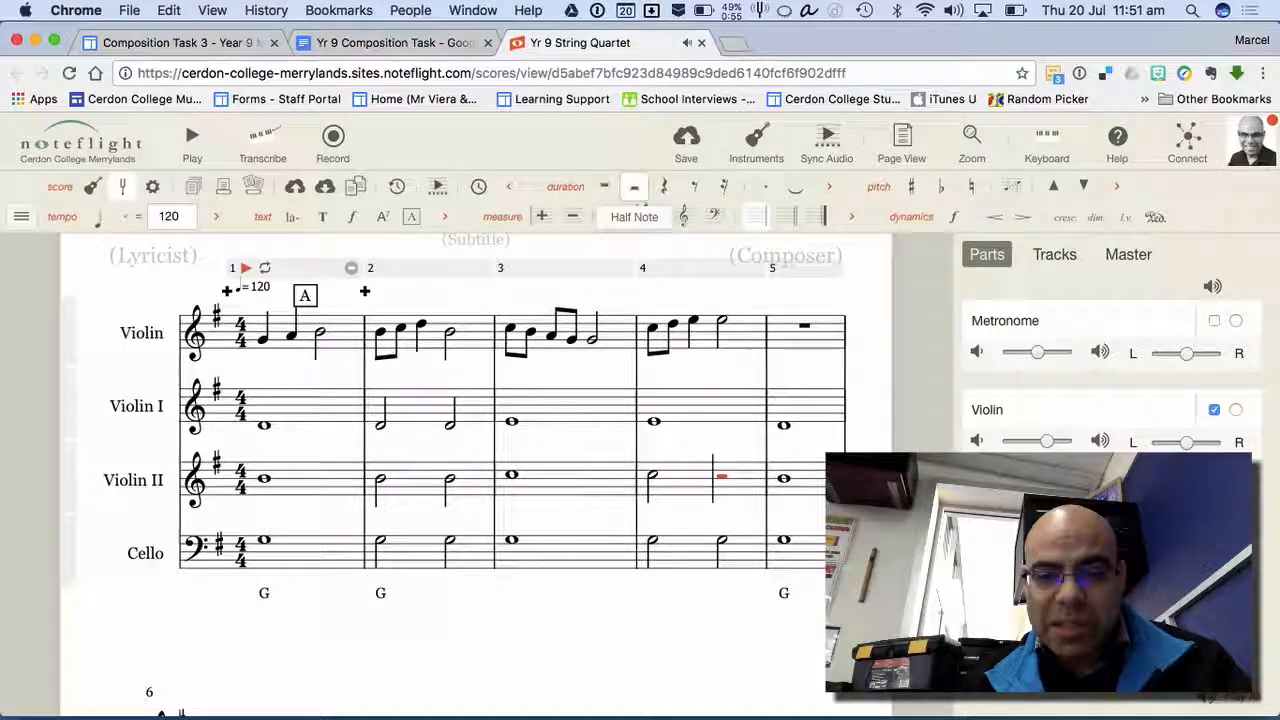
key(c)
- Replace Violin I's whole note in bar 4 with two half-note Es
click(657, 423)
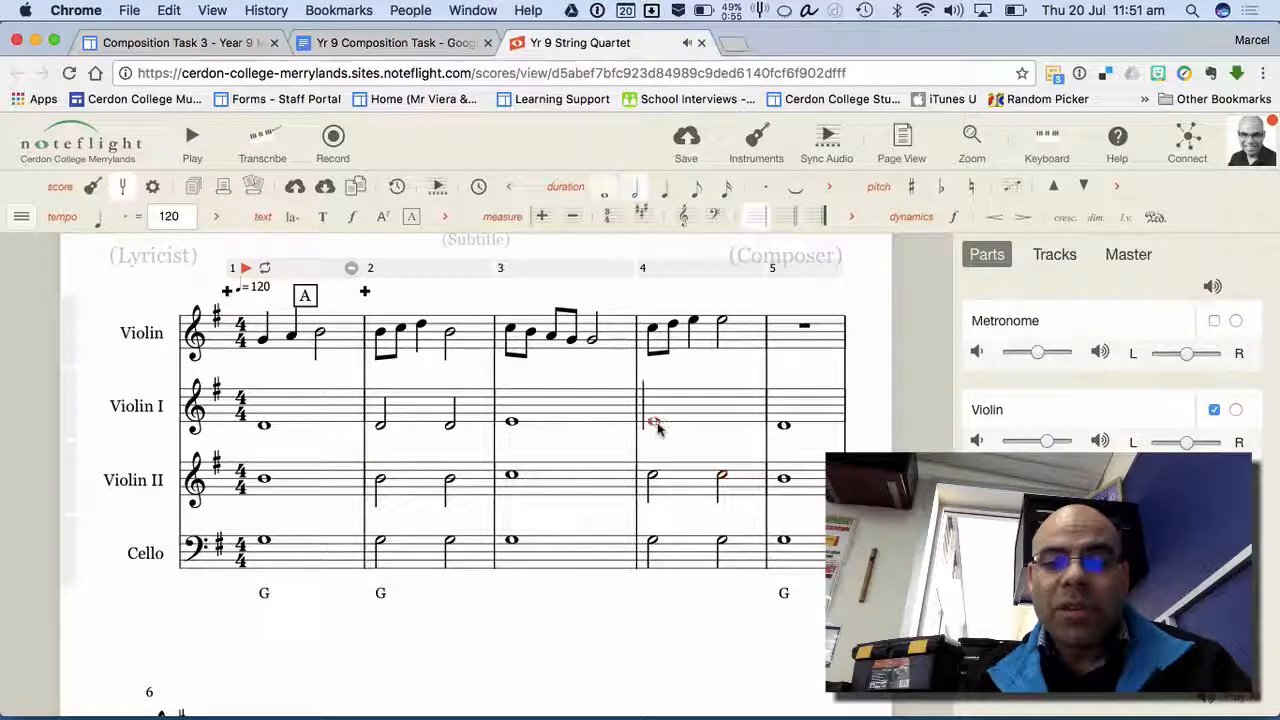
click(634, 190)
key(Right)
key(g)
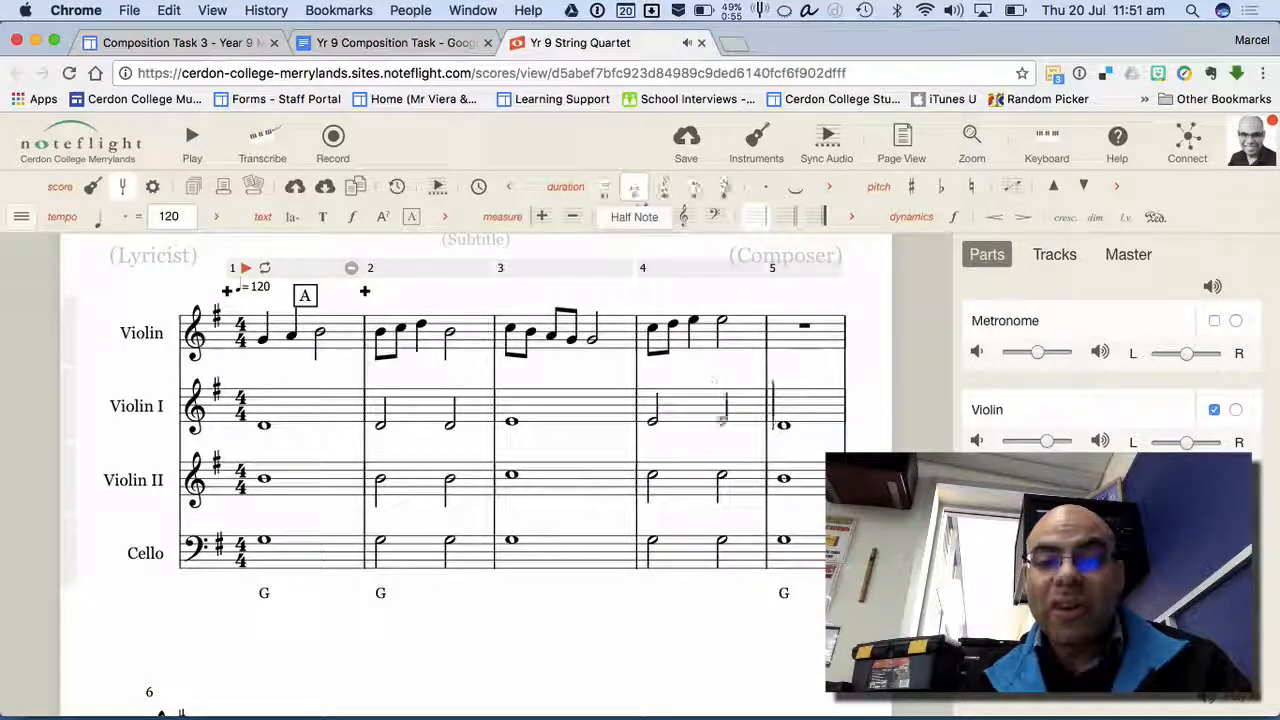
key(Escape)
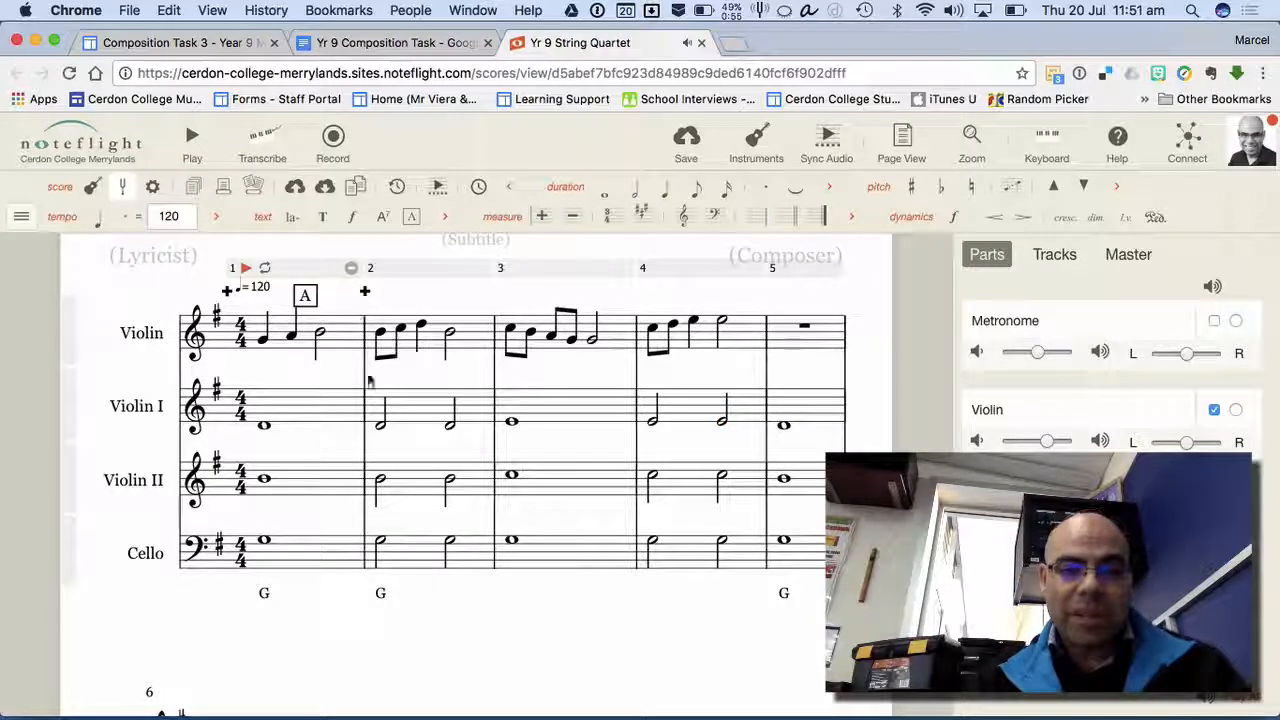
- Play back the first four bars and lower the tempo to 100
click(193, 140)
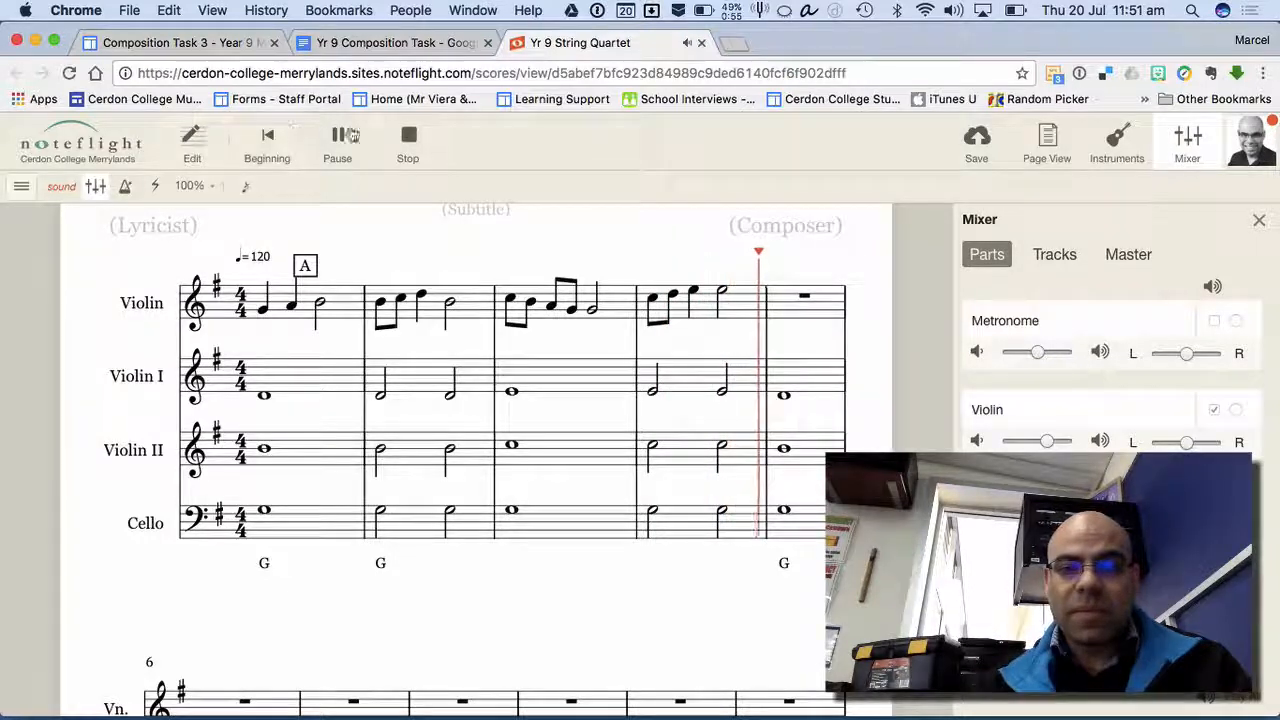
click(408, 141)
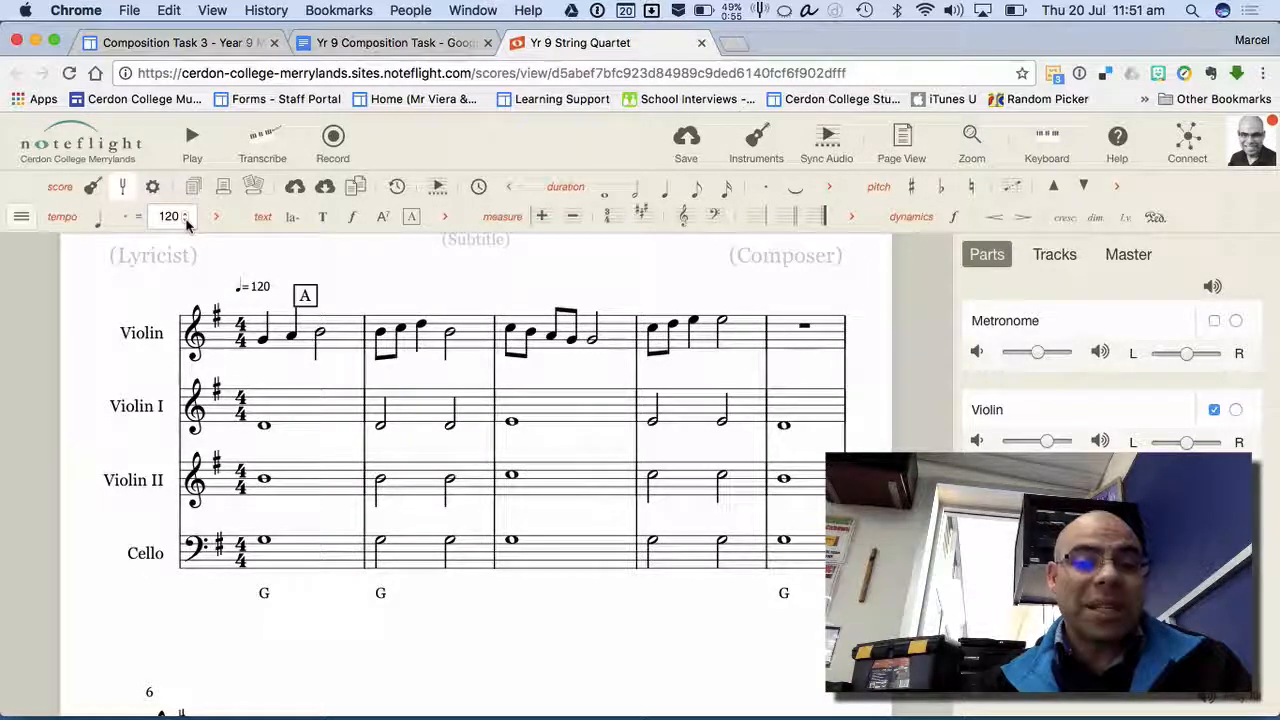
click(186, 224)
click(186, 224)
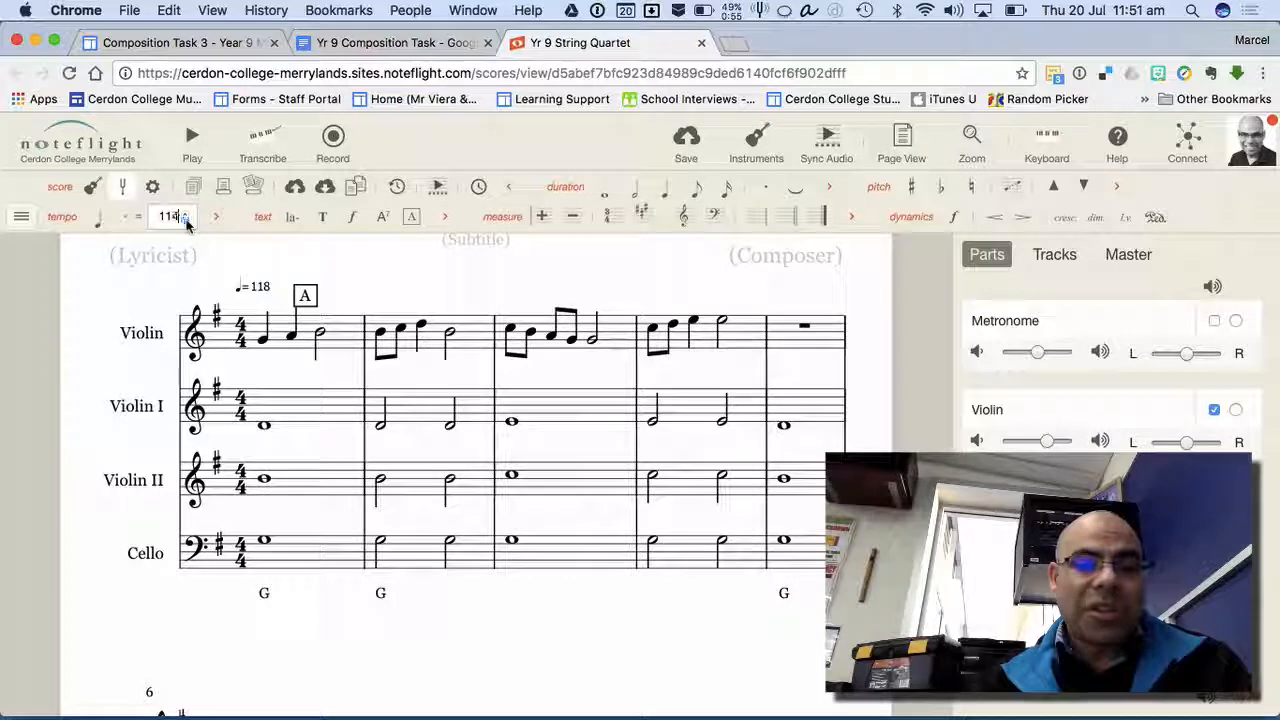
click(186, 224)
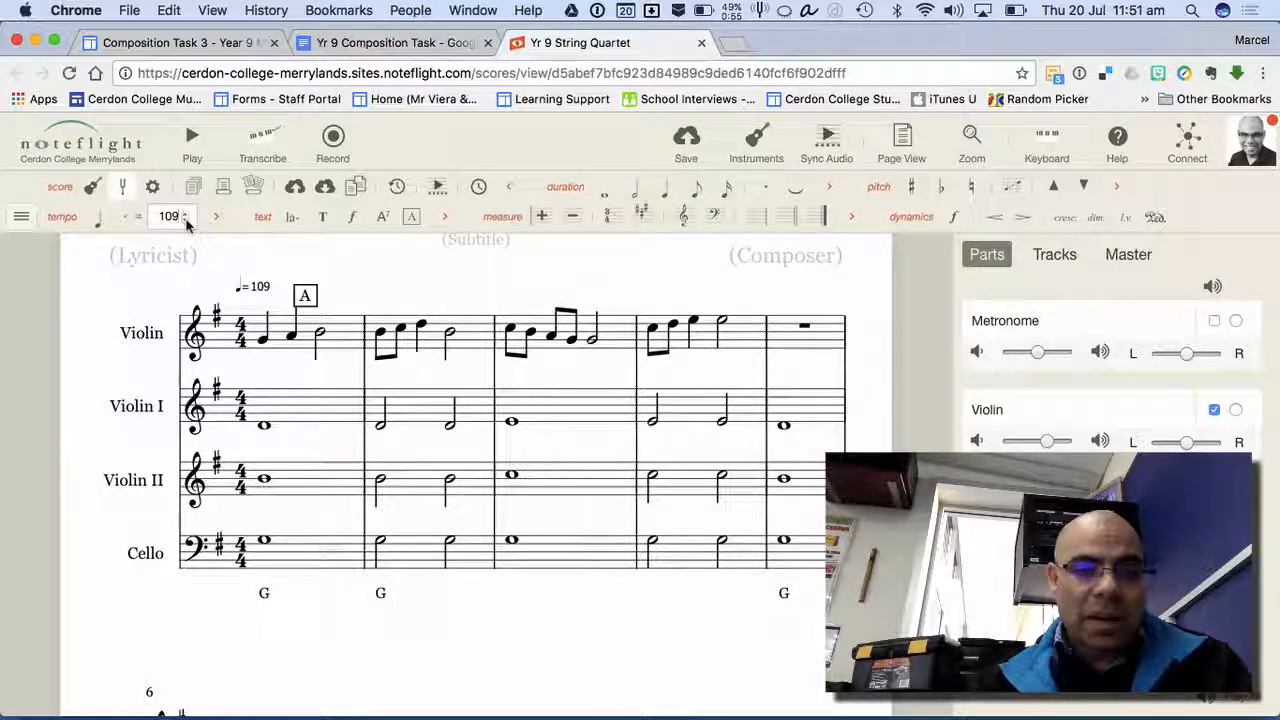
click(186, 224)
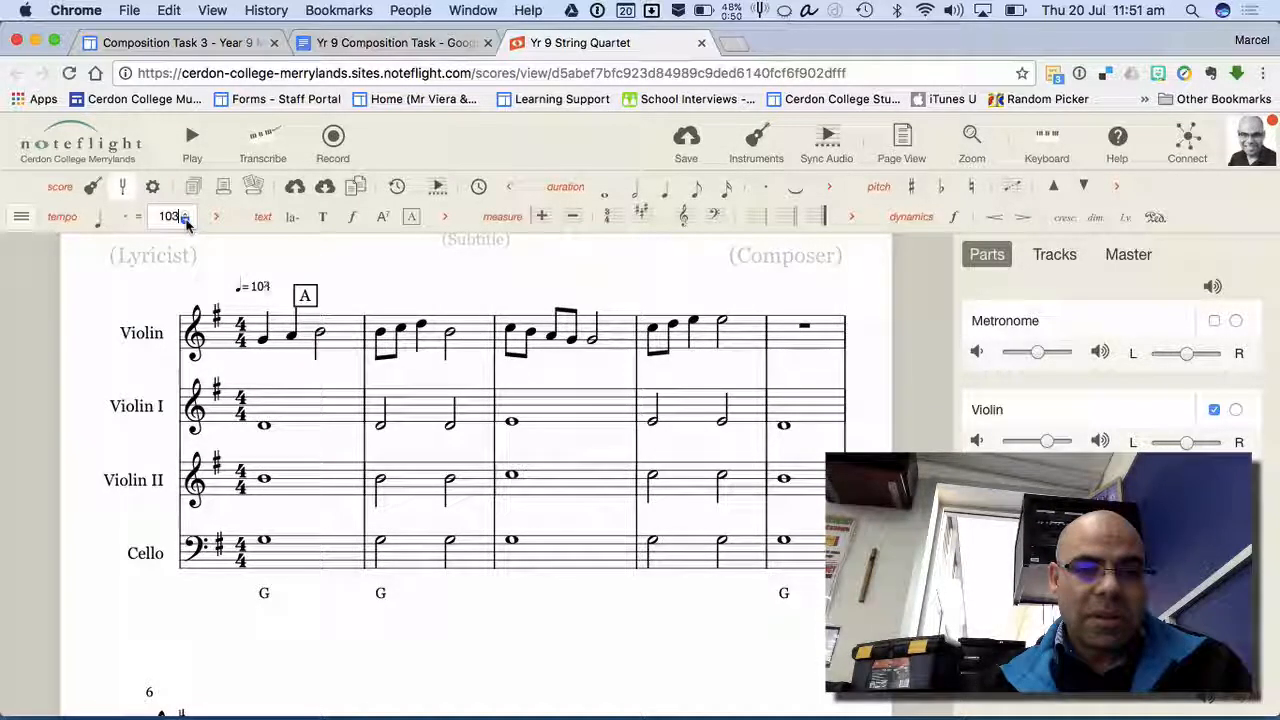
click(186, 224)
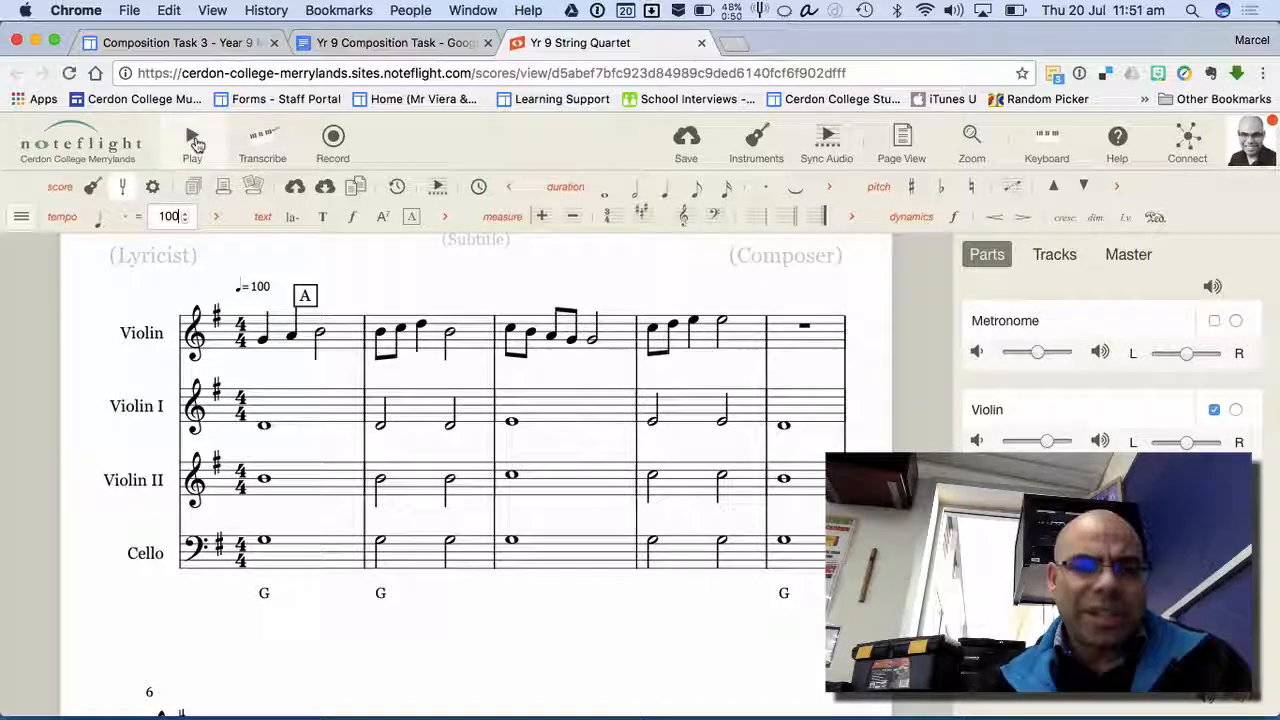
- Play back the opening bars at the new tempo, stopping at bar 5
click(195, 142)
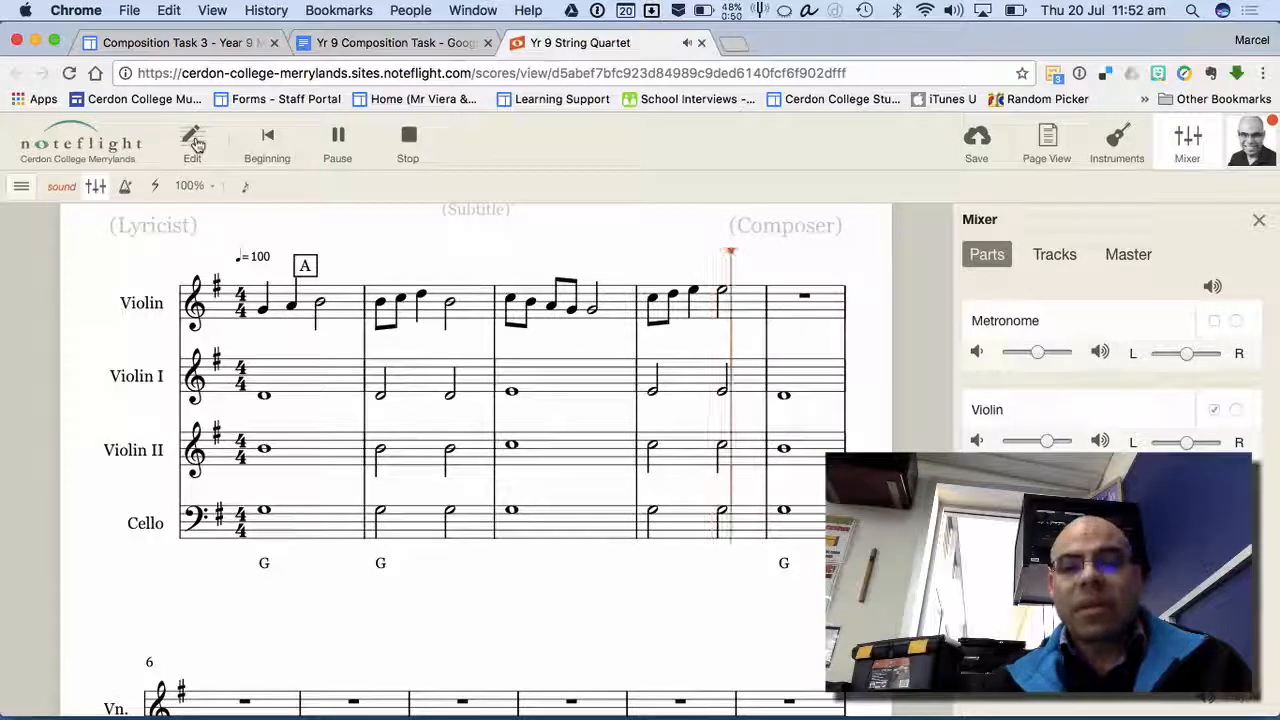
key(space)
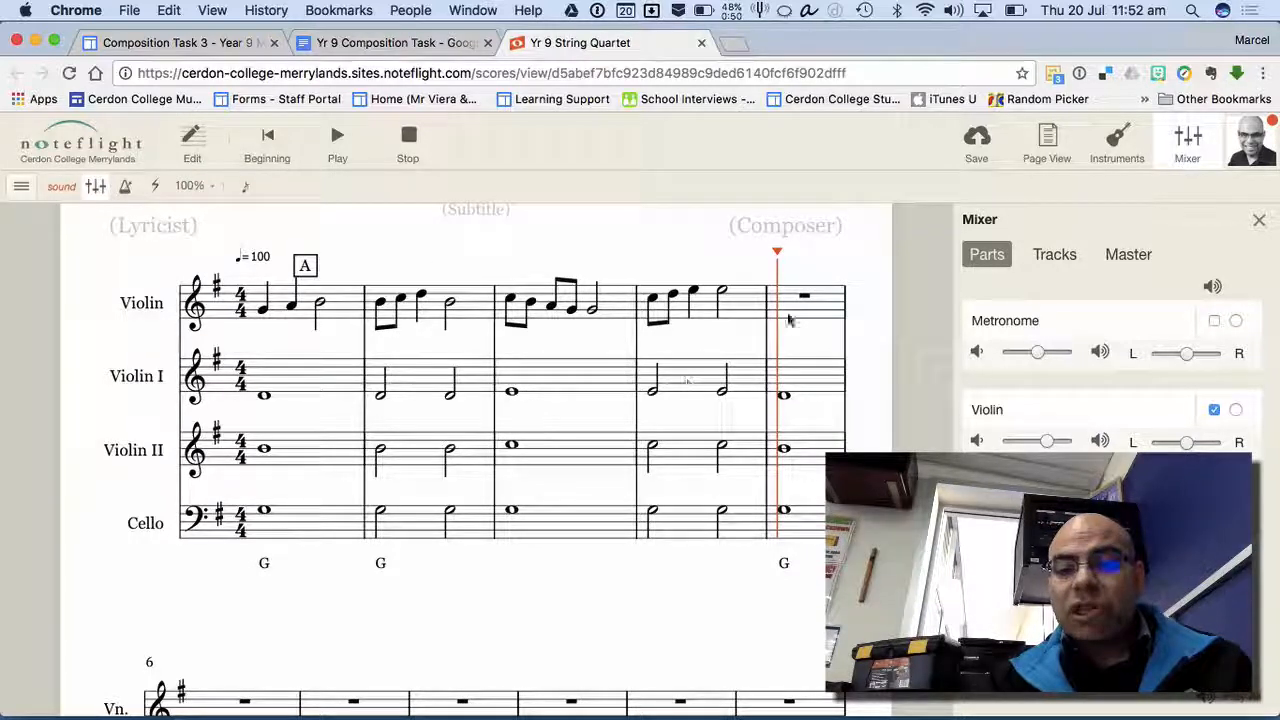
click(410, 138)
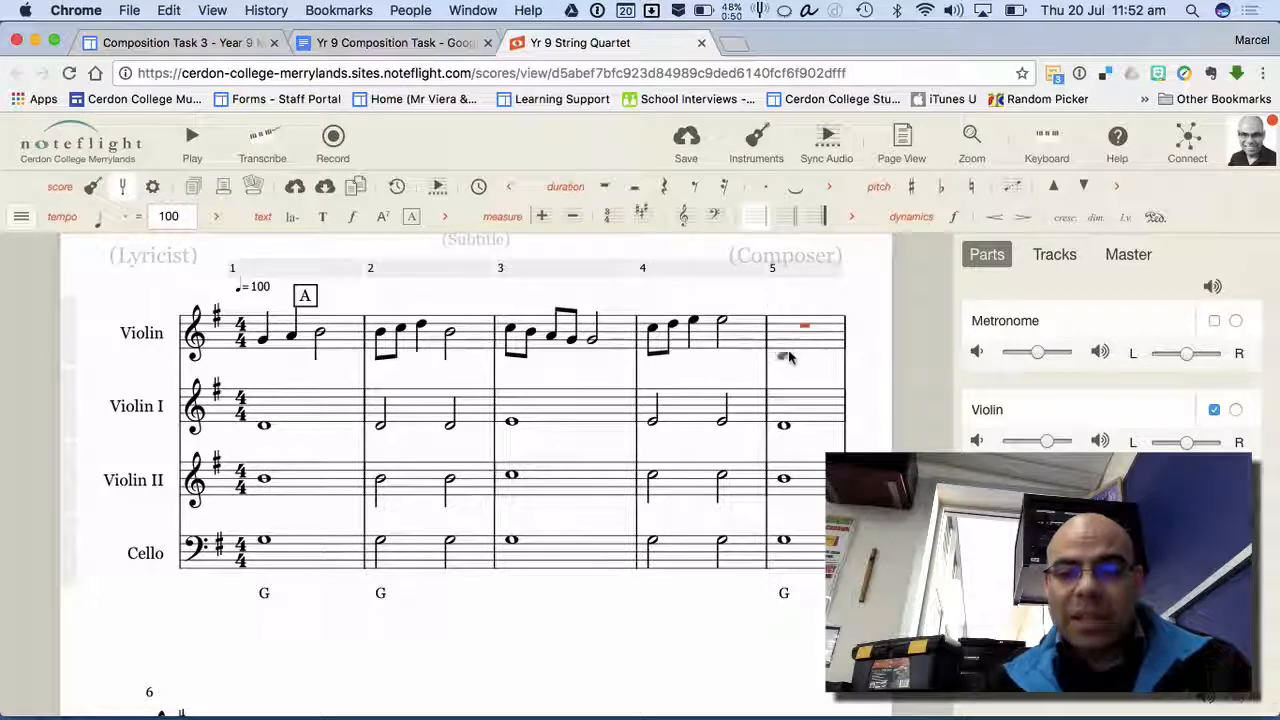
- Fill bar 5 of the Violin melody with the quarter notes F-sharp, C, A and E
click(790, 318)
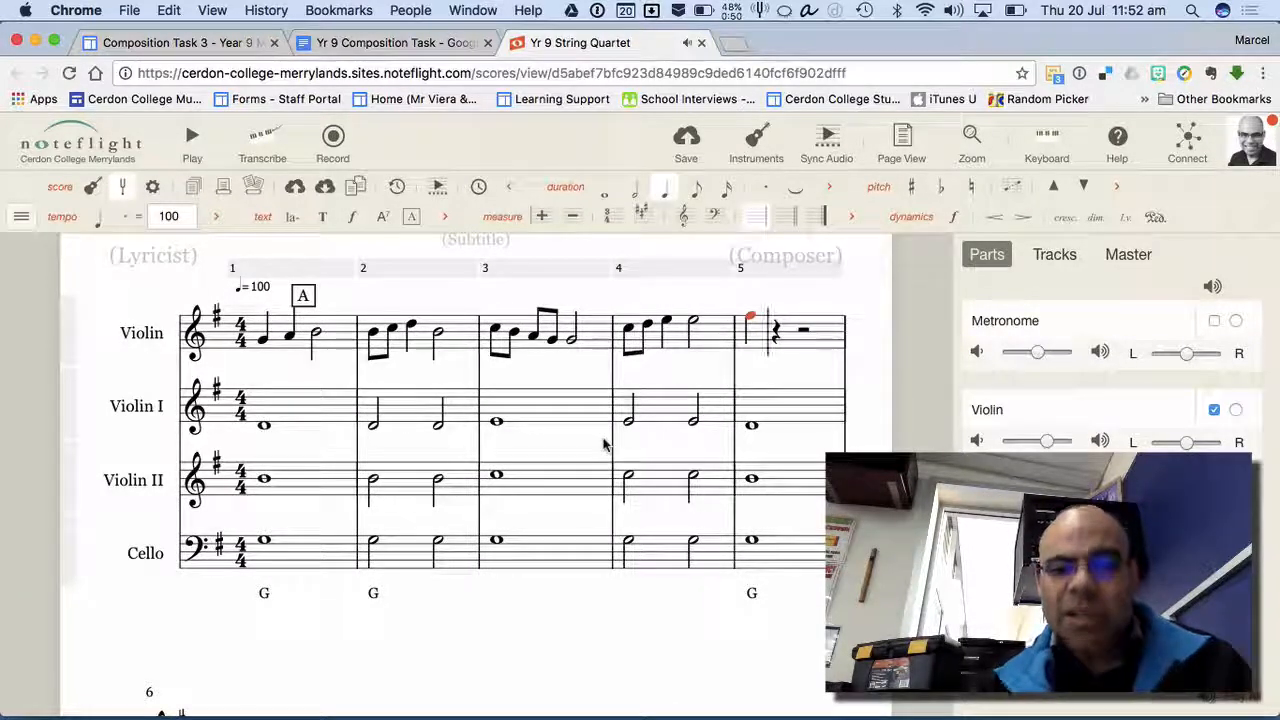
key(Right)
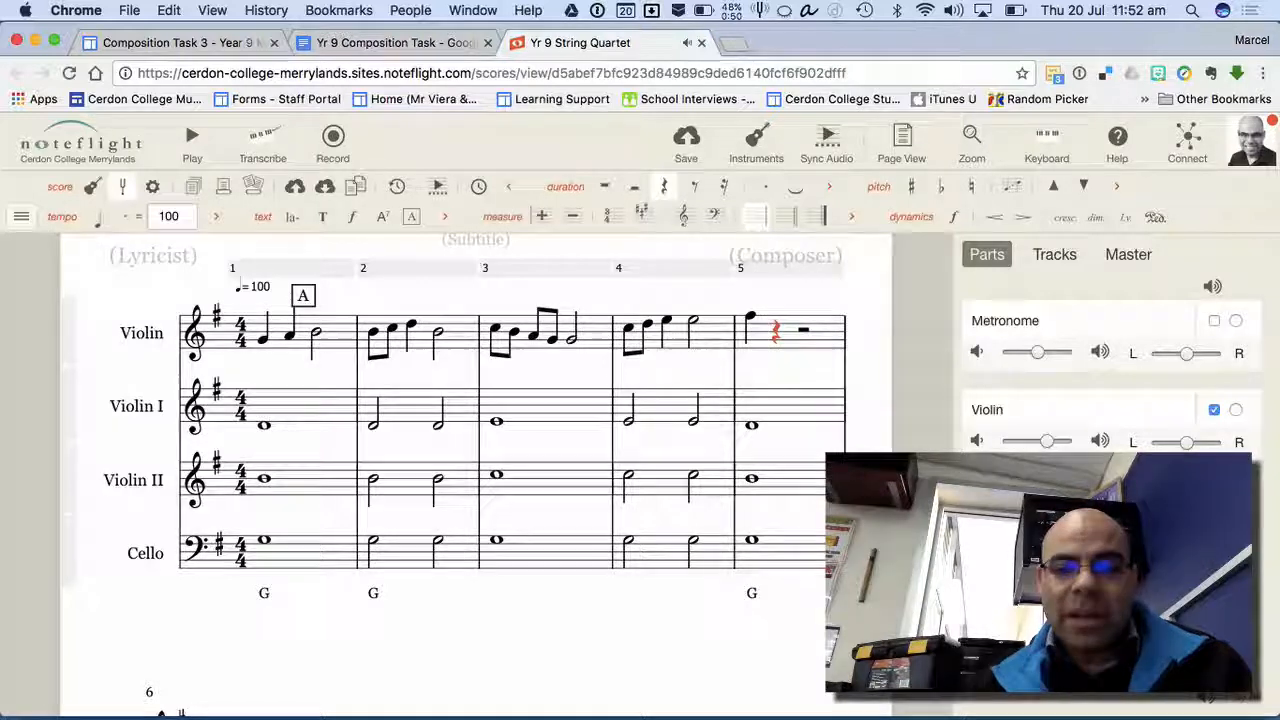
key(c)
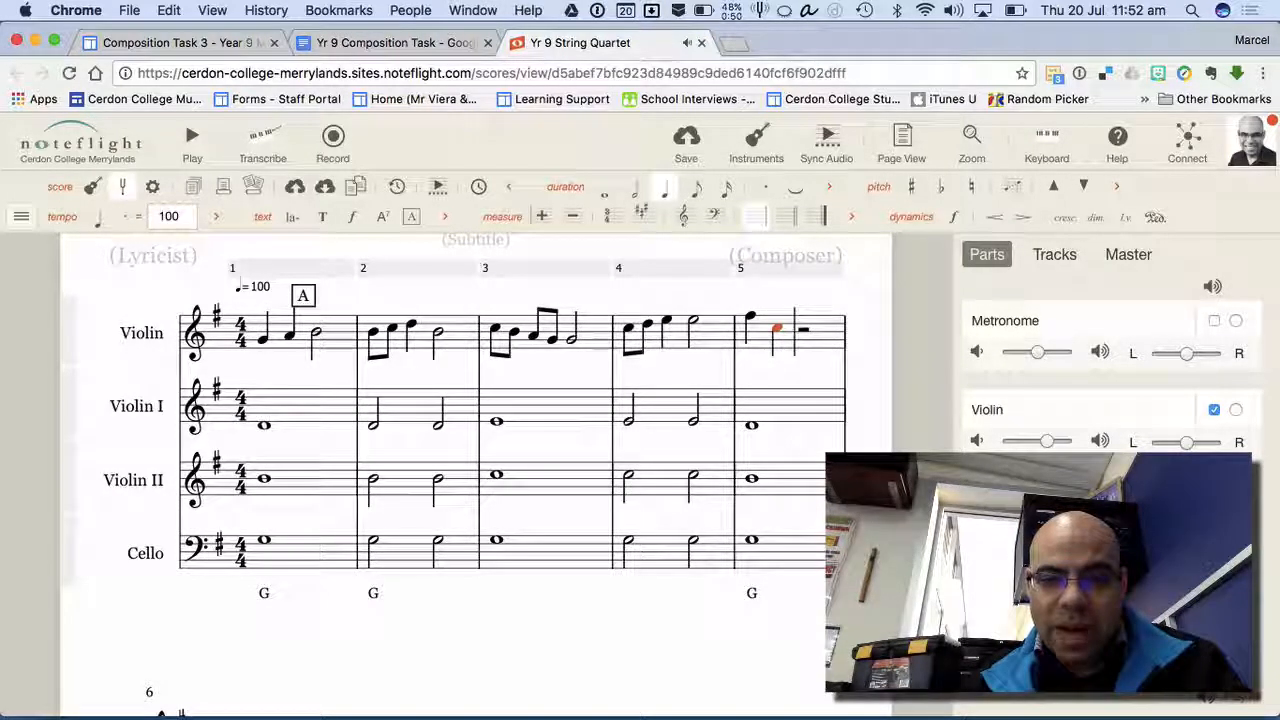
key(b)
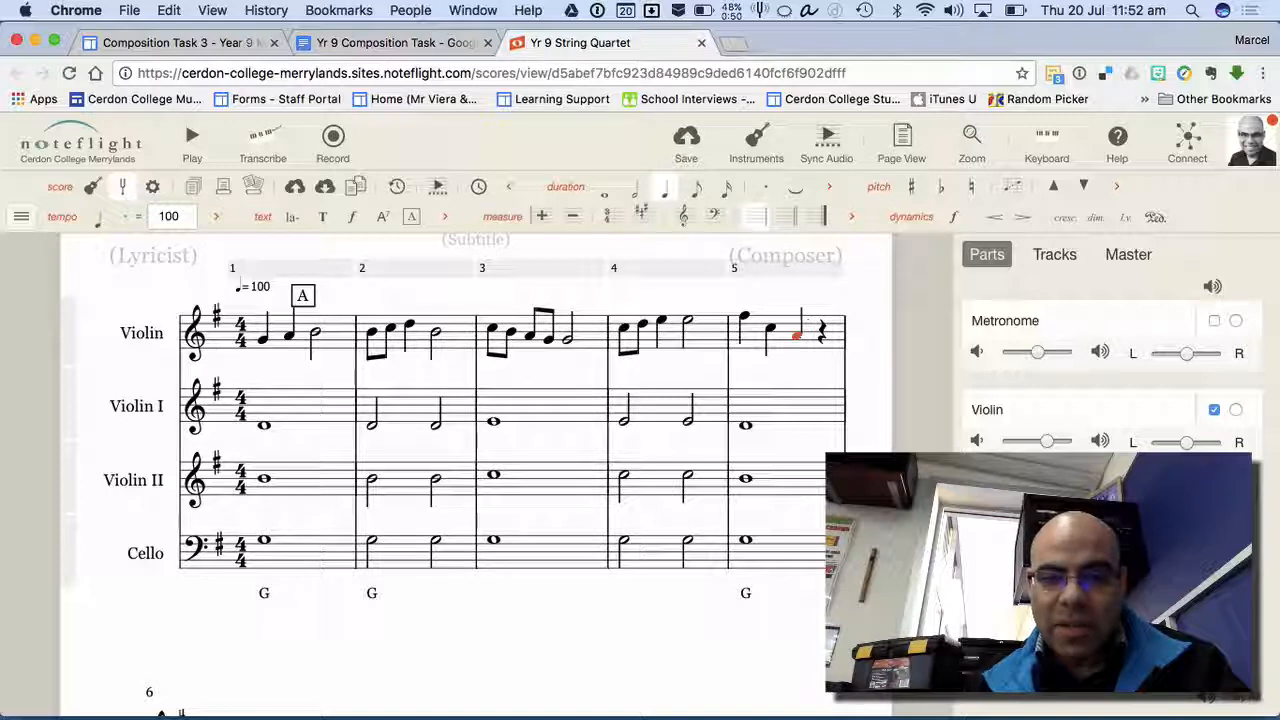
key(e)
key(super+Up)
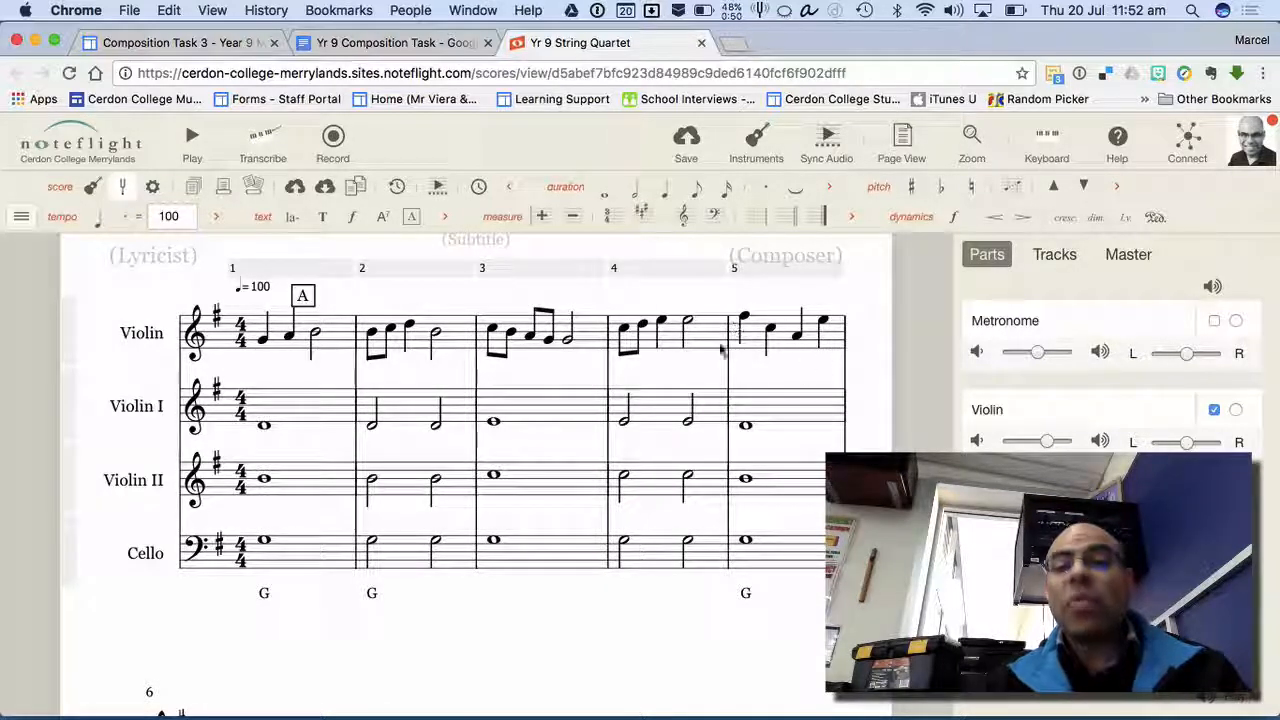
- Play back the score from bar 1 to bar 6 and return to editing the opening bars
click(258, 278)
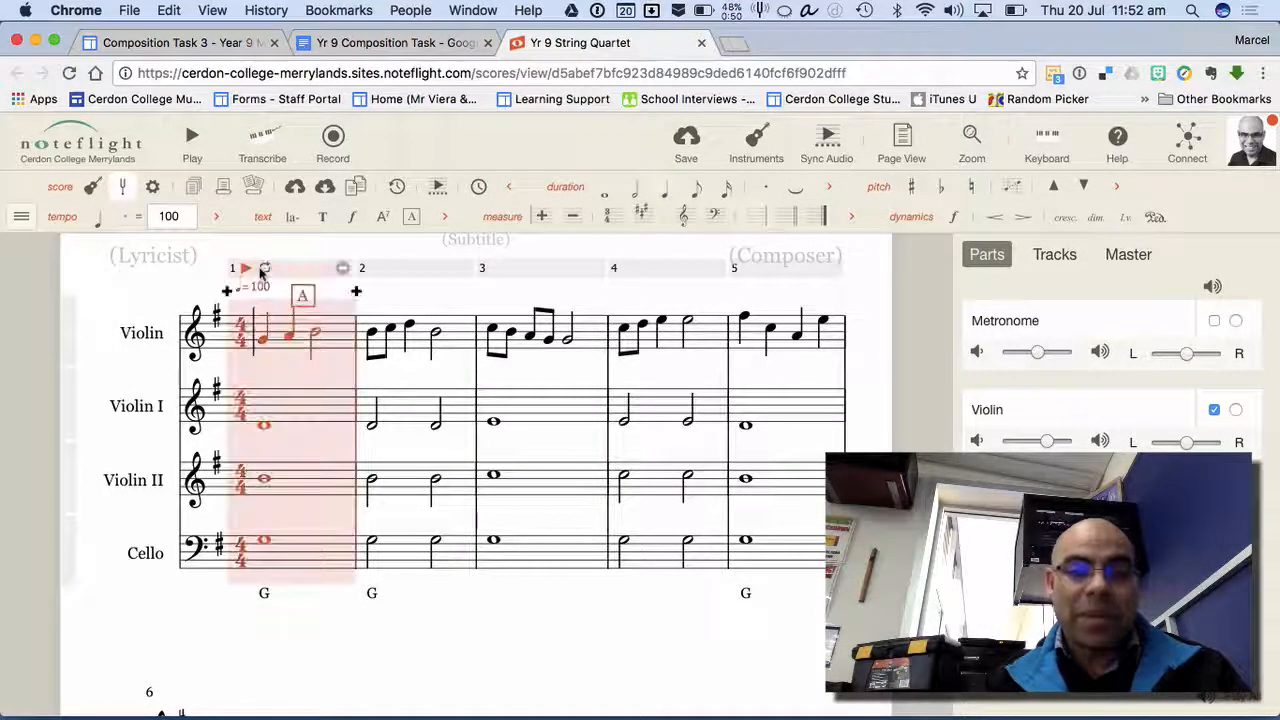
click(192, 138)
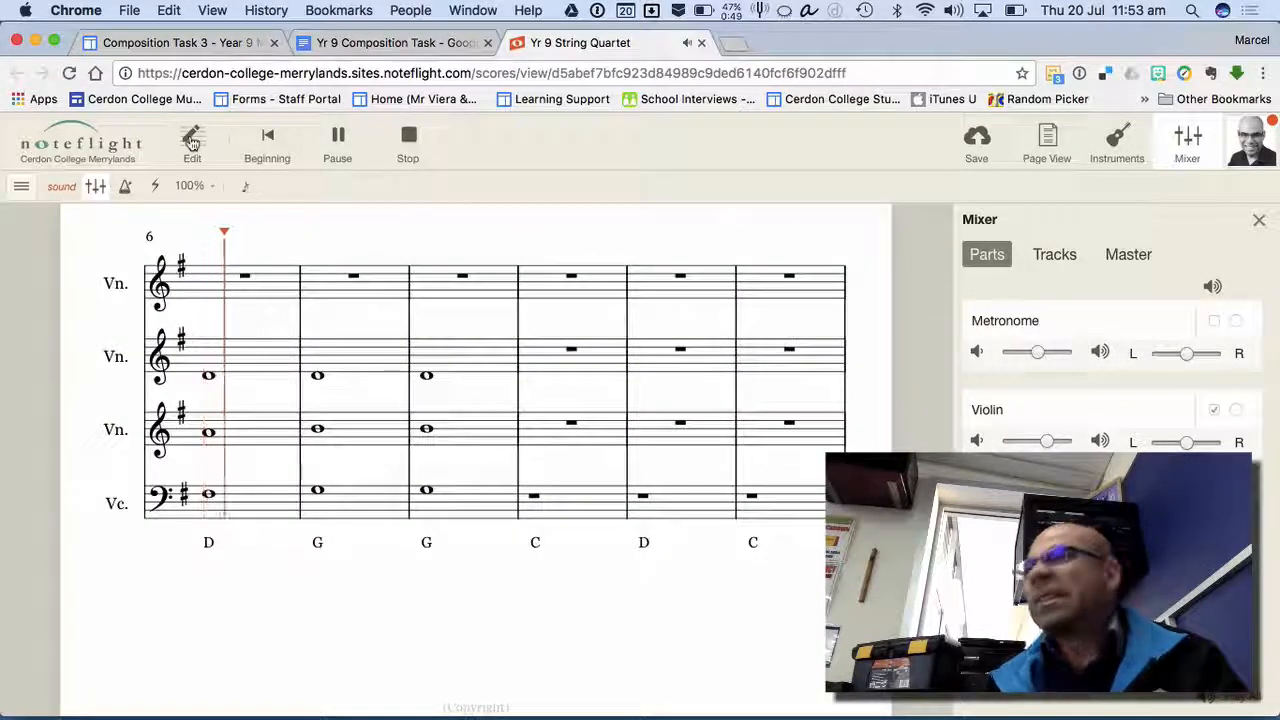
key(space)
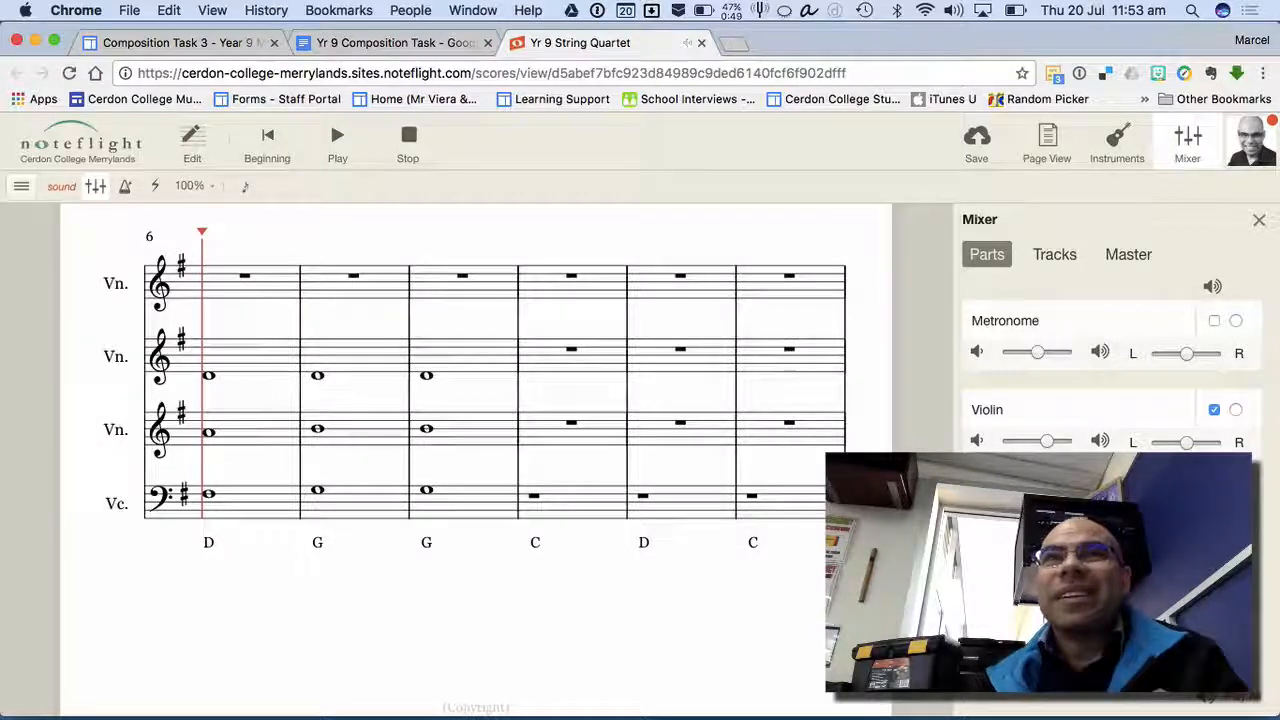
scroll(548, 430, up, 5)
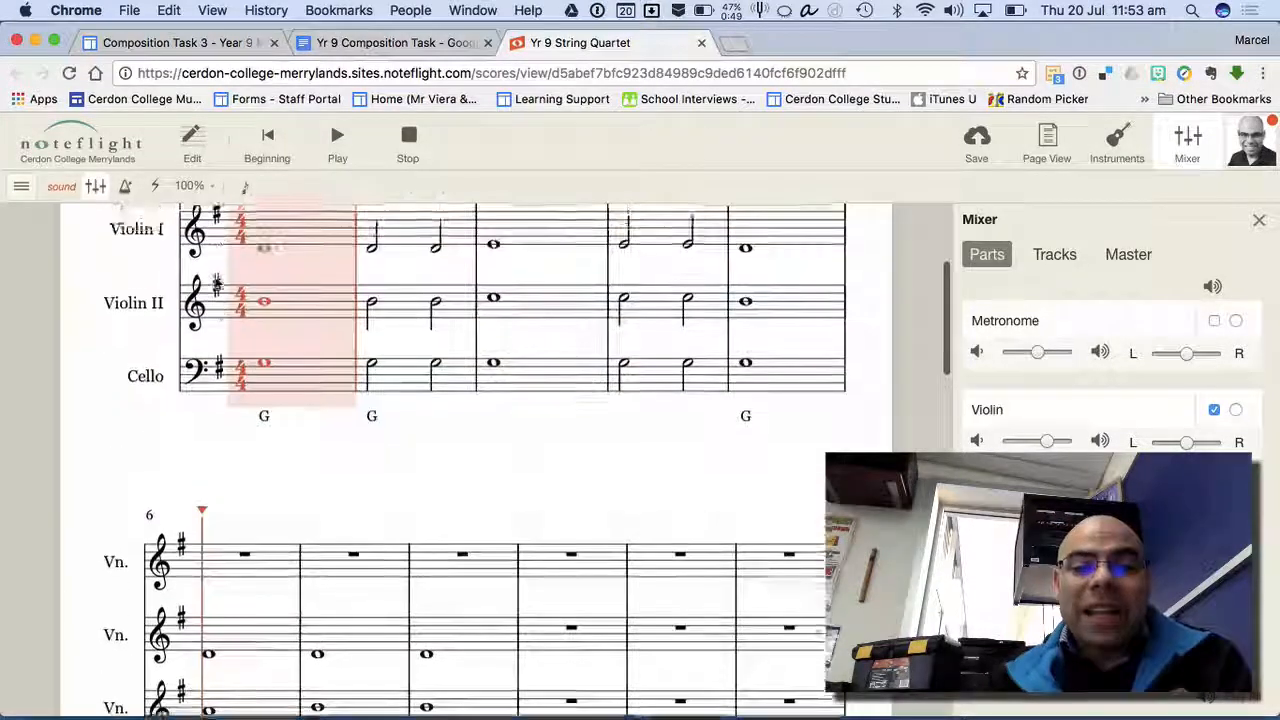
scroll(548, 430, down, 3)
scroll(548, 428, up, 3)
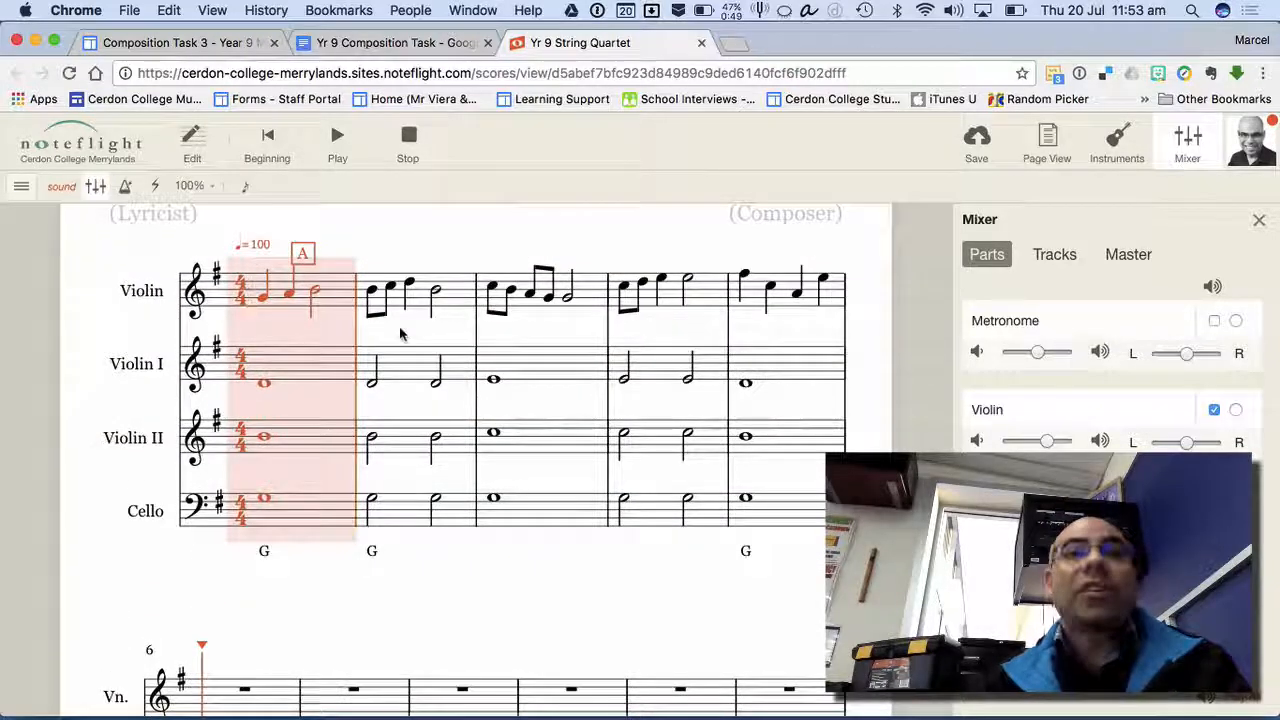
key(space)
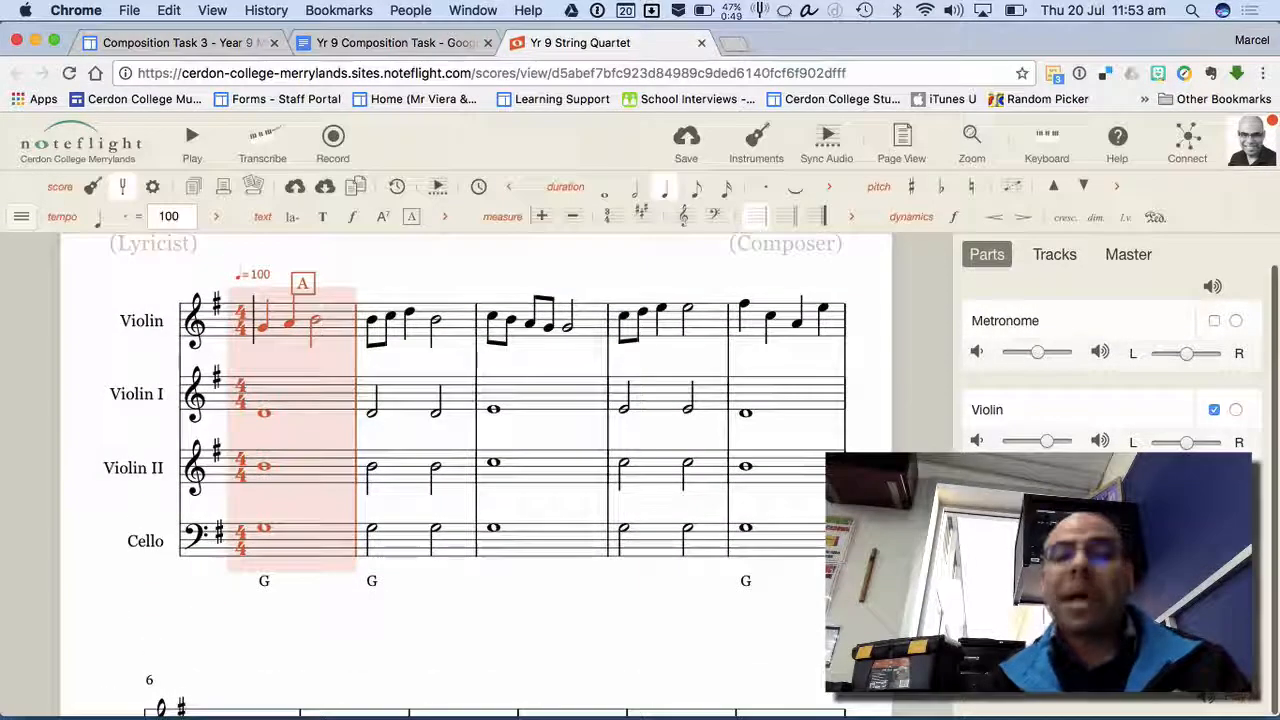
click(743, 308)
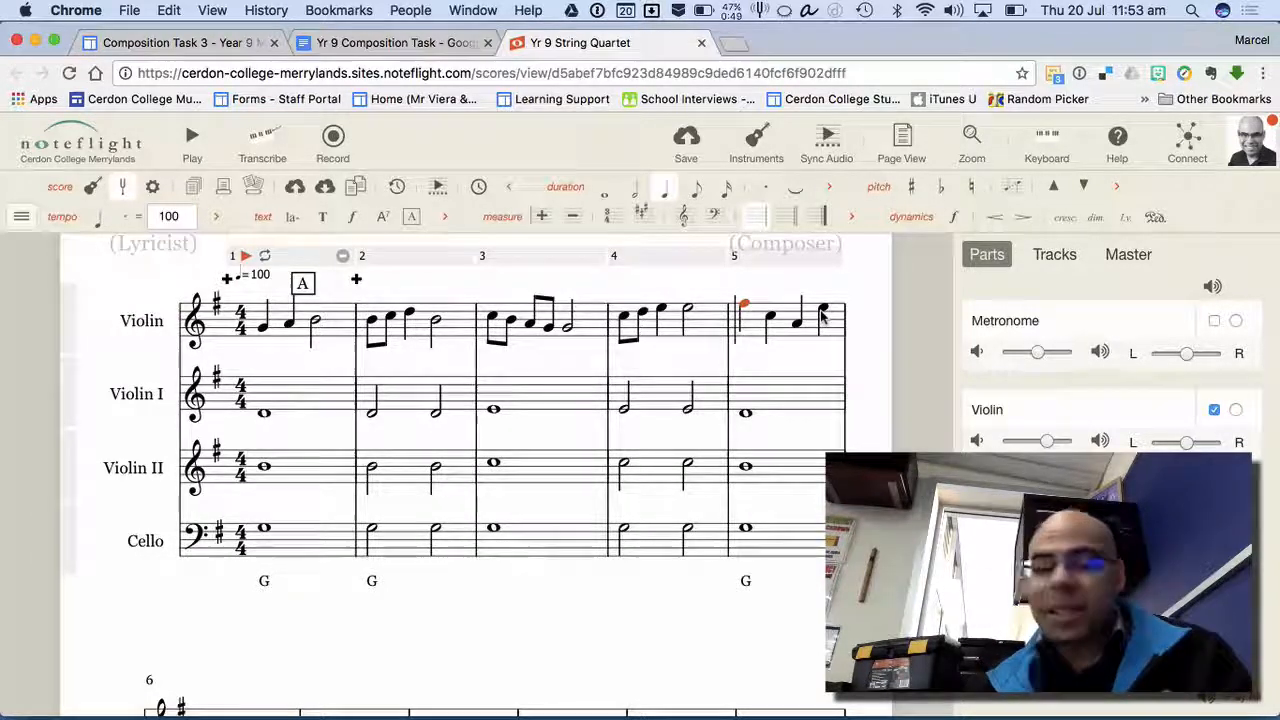
click(455, 700)
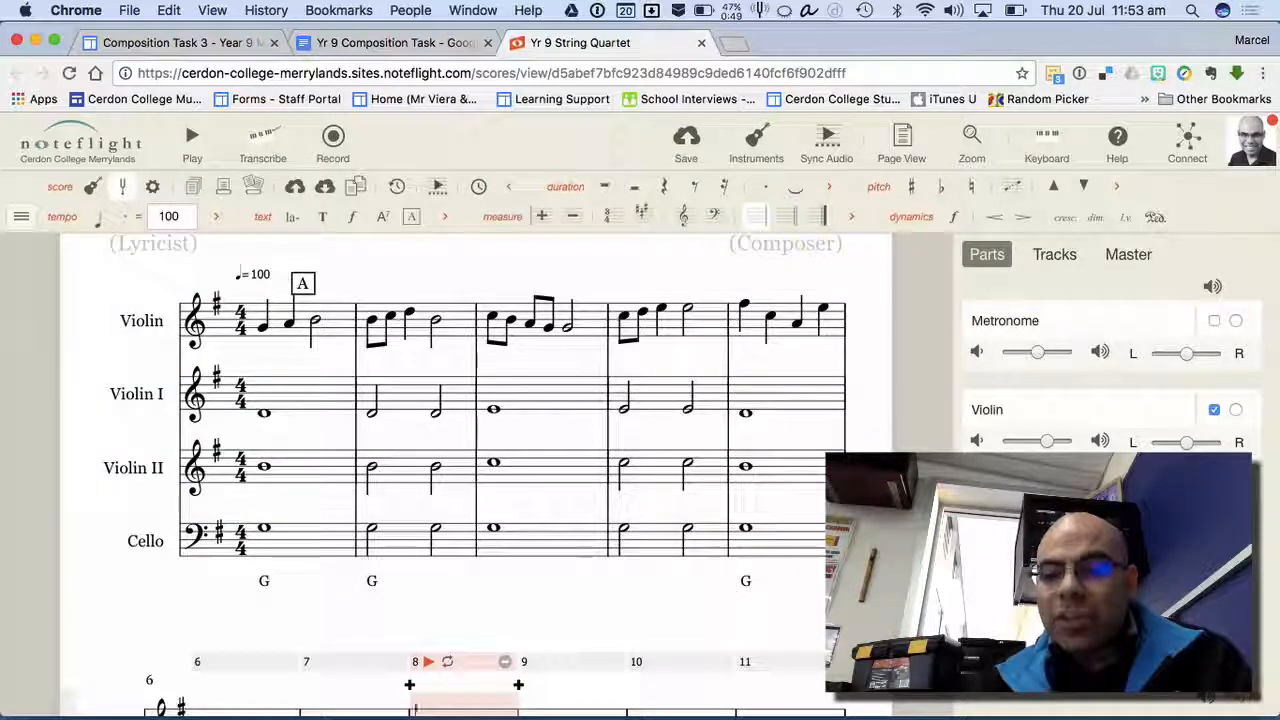
click(610, 626)
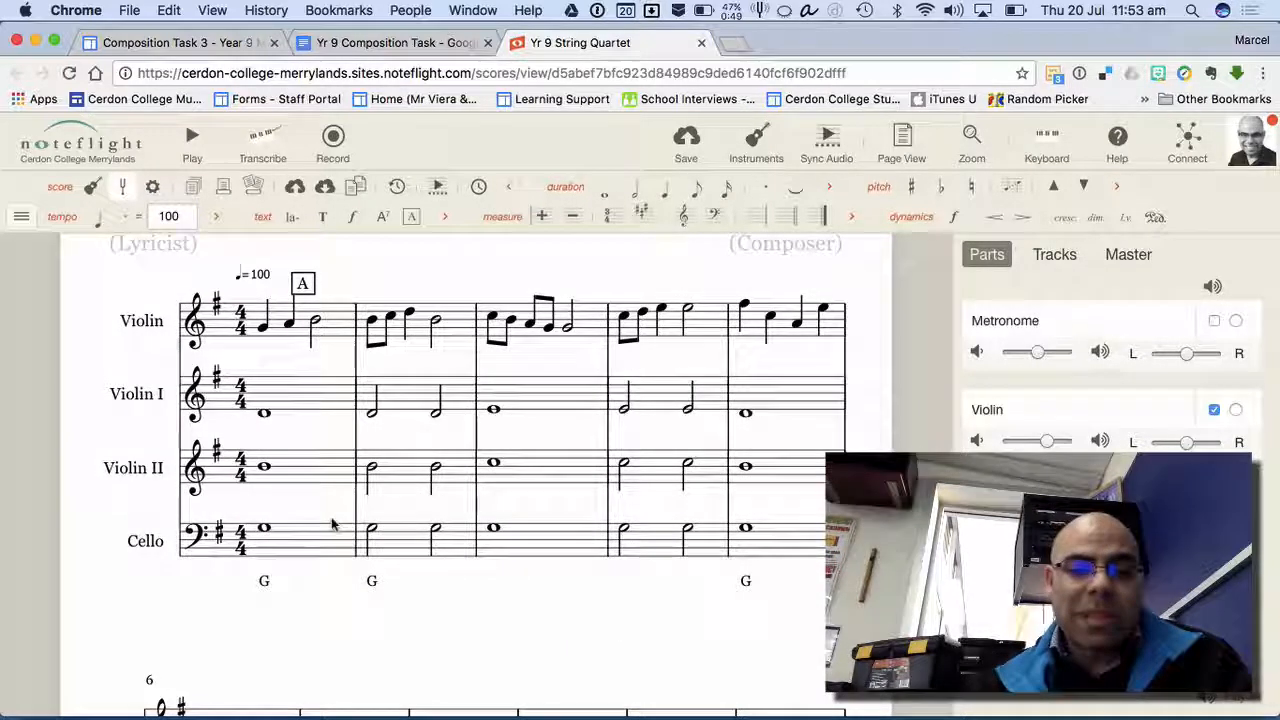
- Add an mp dynamic to the Cello's first note and move the marking up between the staff and the chord letter
click(265, 530)
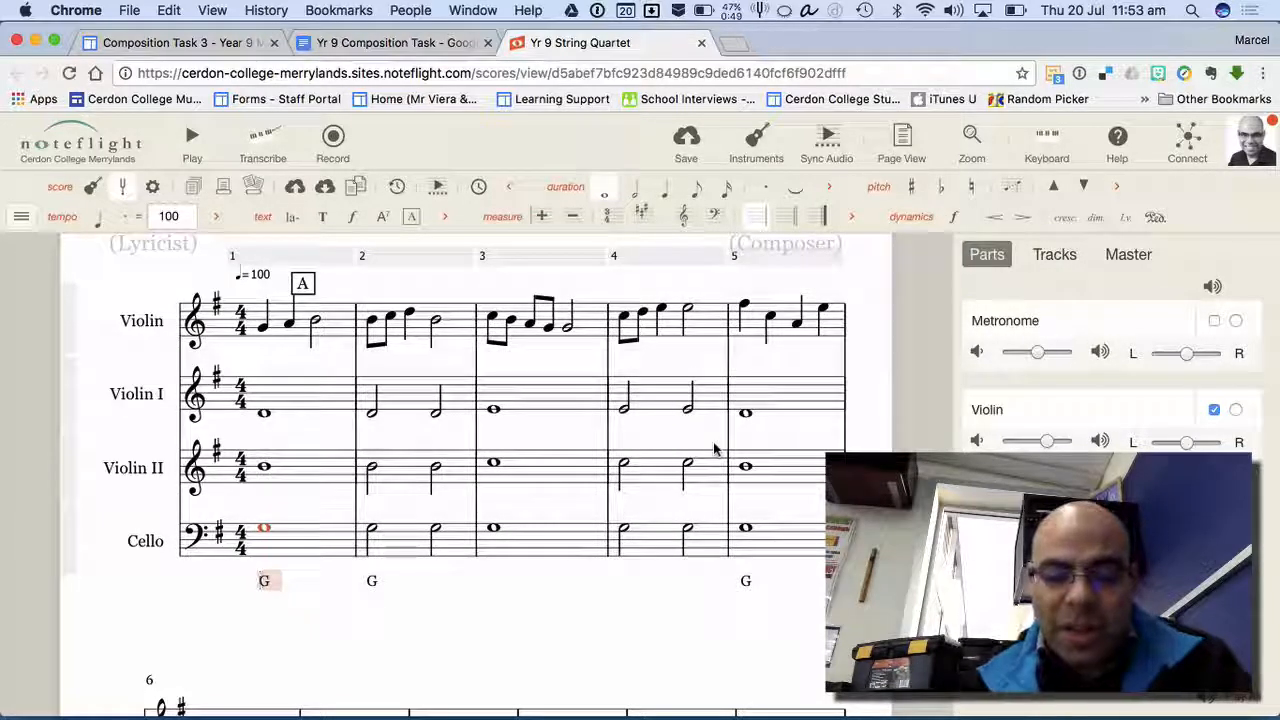
text(mp)
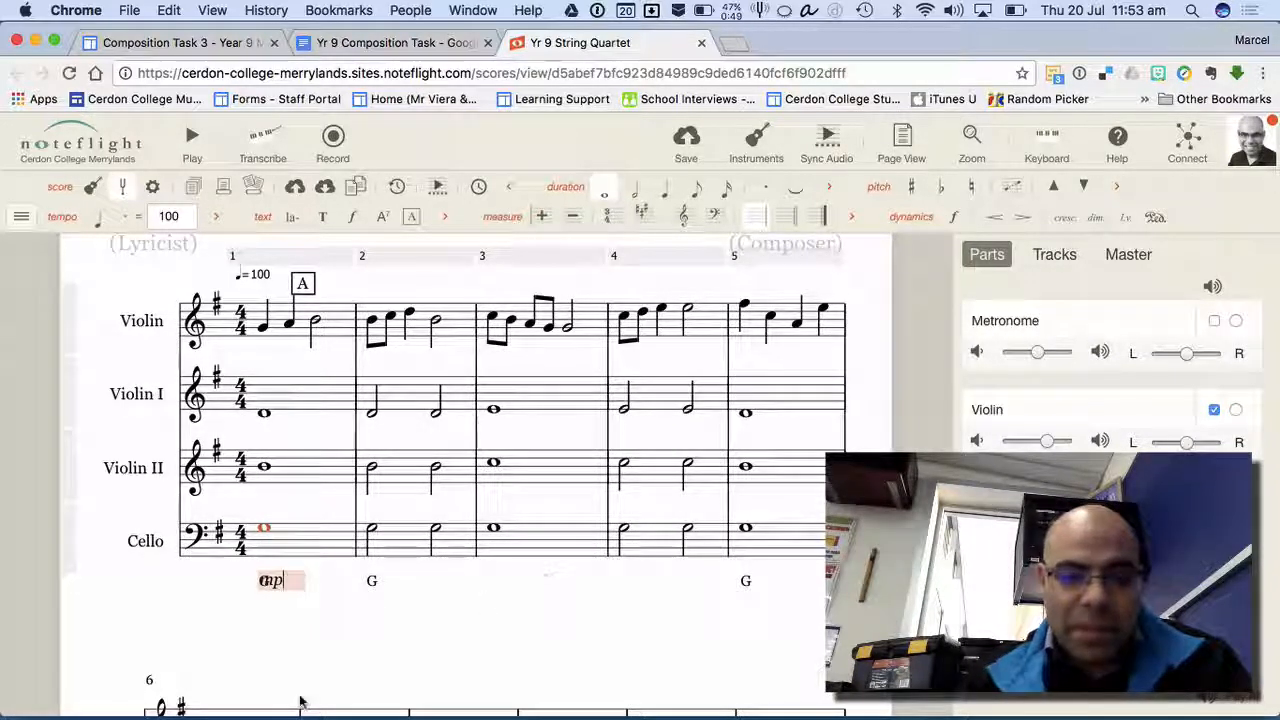
click(295, 673)
drag(269, 585, 275, 564)
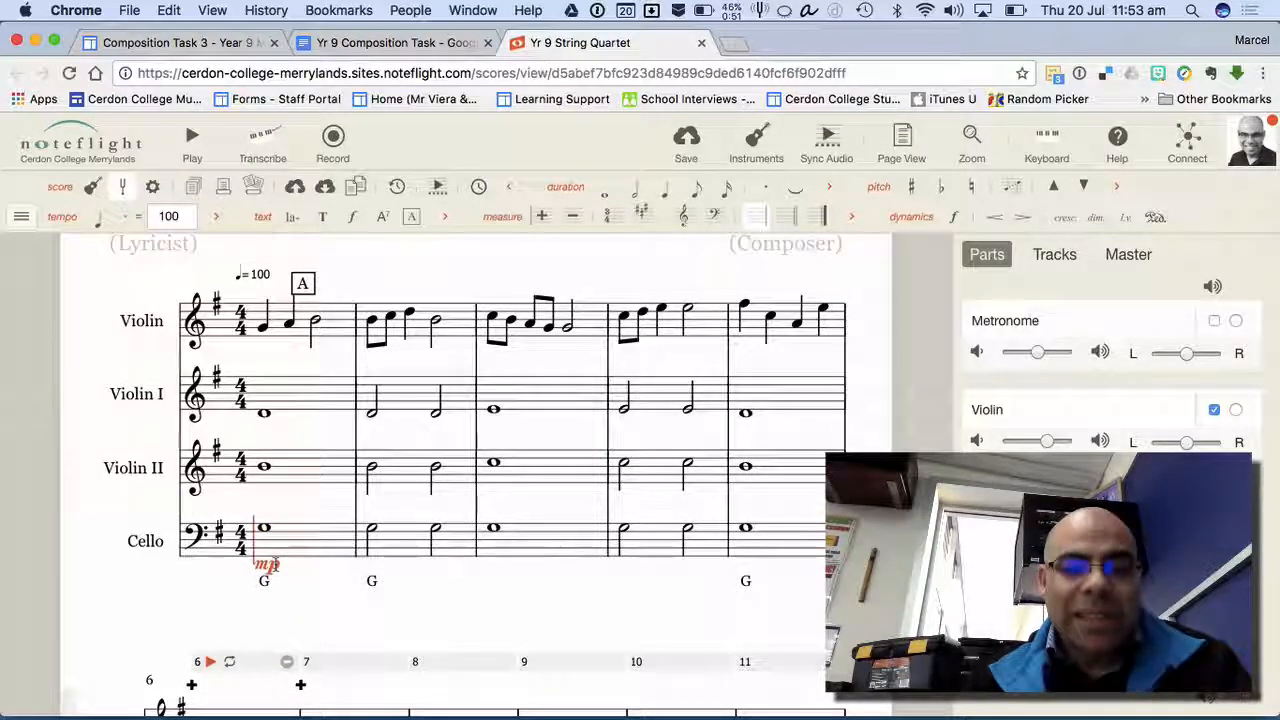
- Add an mp dynamic to Violin II's whole note in bar 1
click(266, 469)
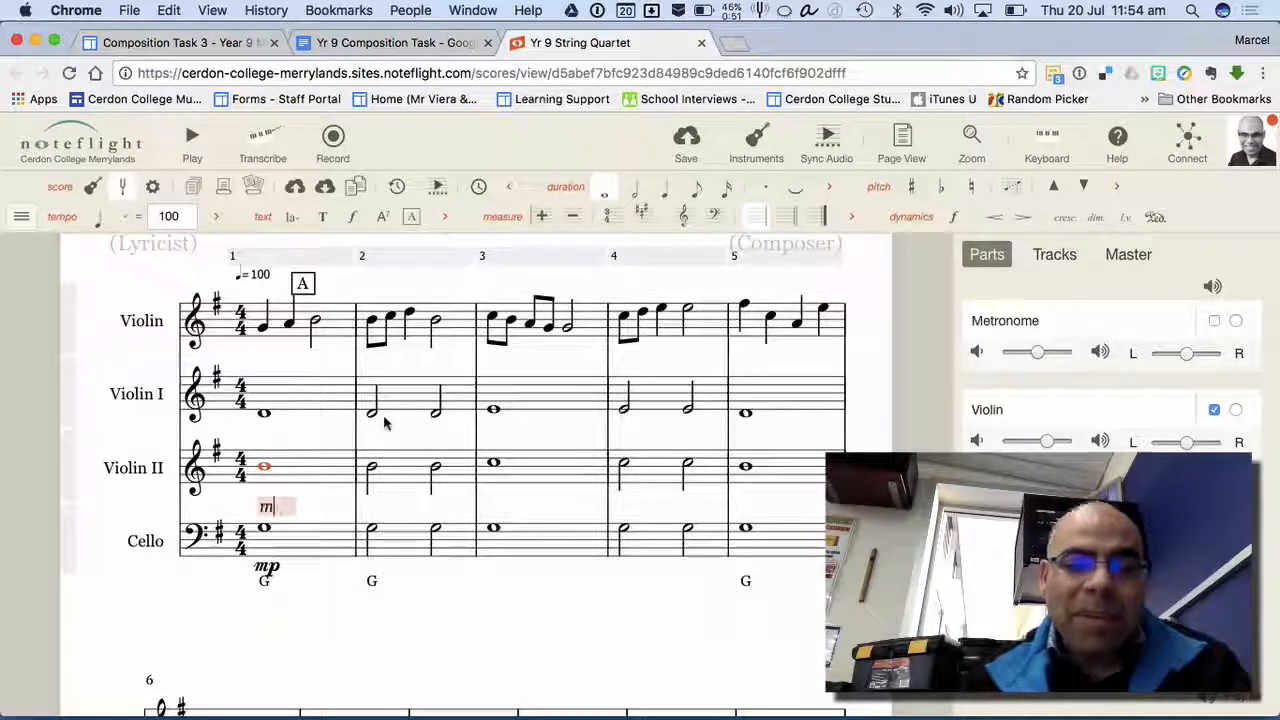
text(p)
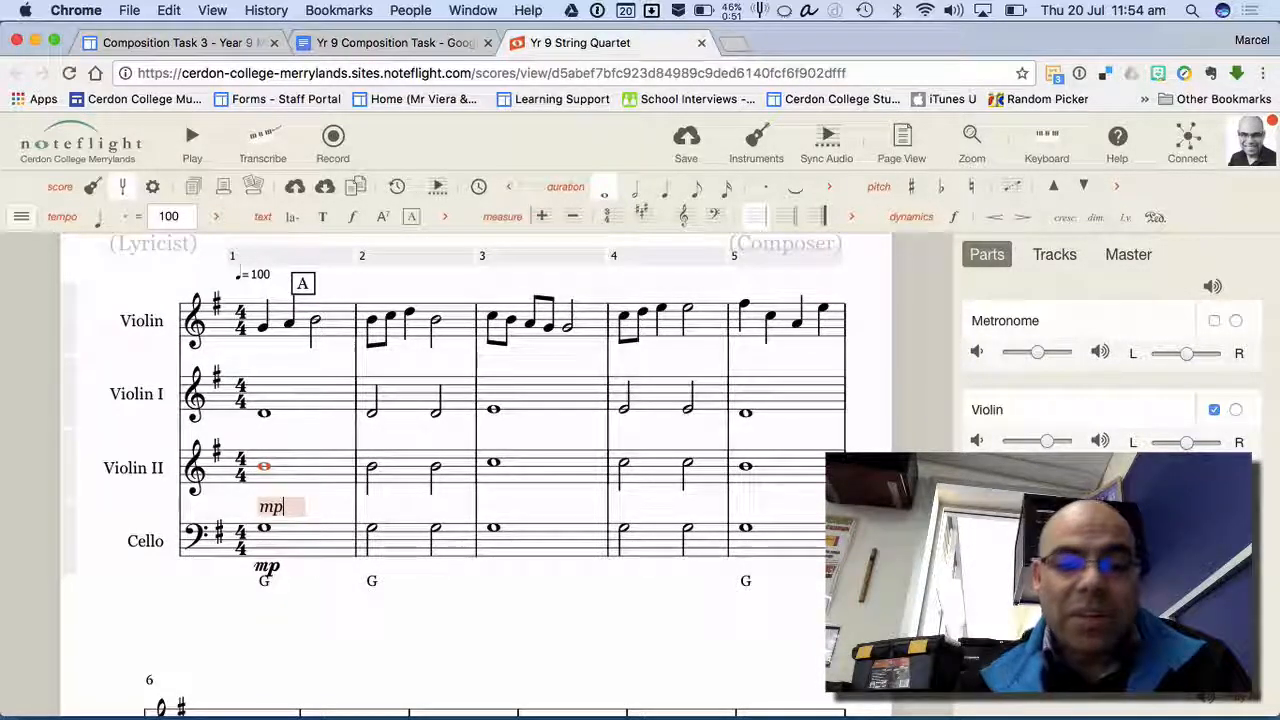
click(349, 634)
- Add an mp dynamic to Violin I's whole note in bar 1
click(265, 413)
click(267, 415)
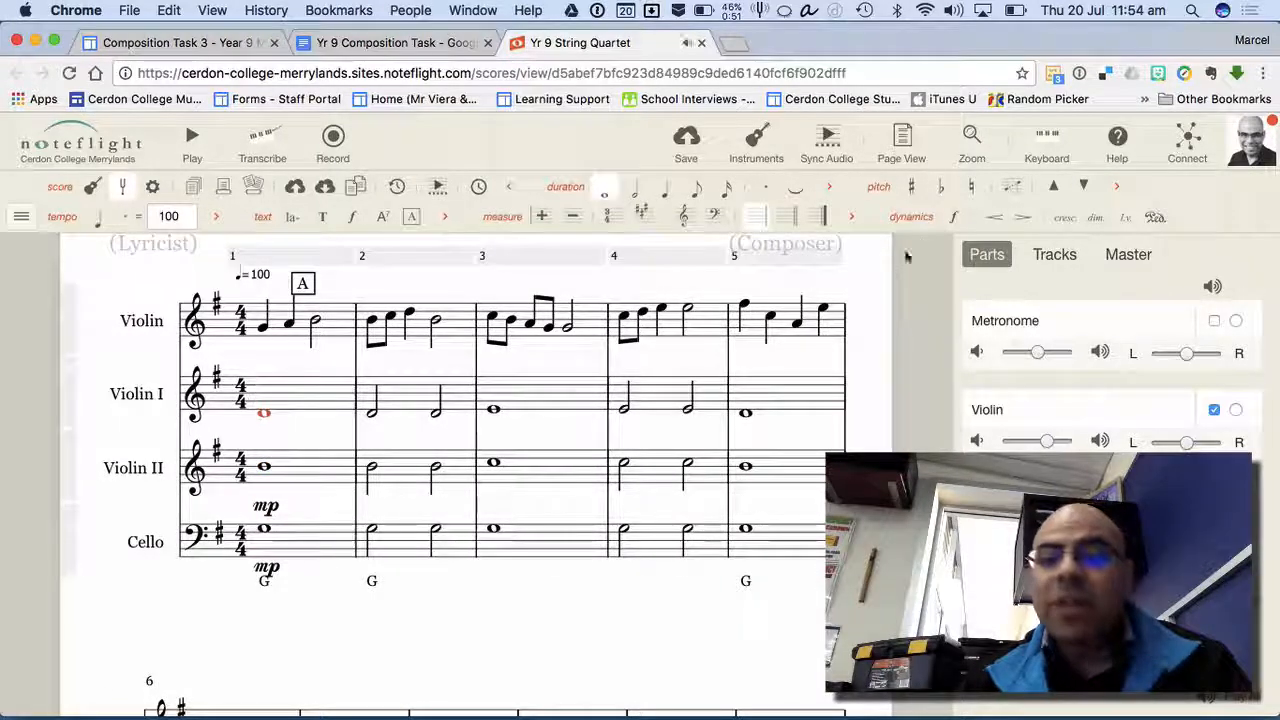
click(958, 218)
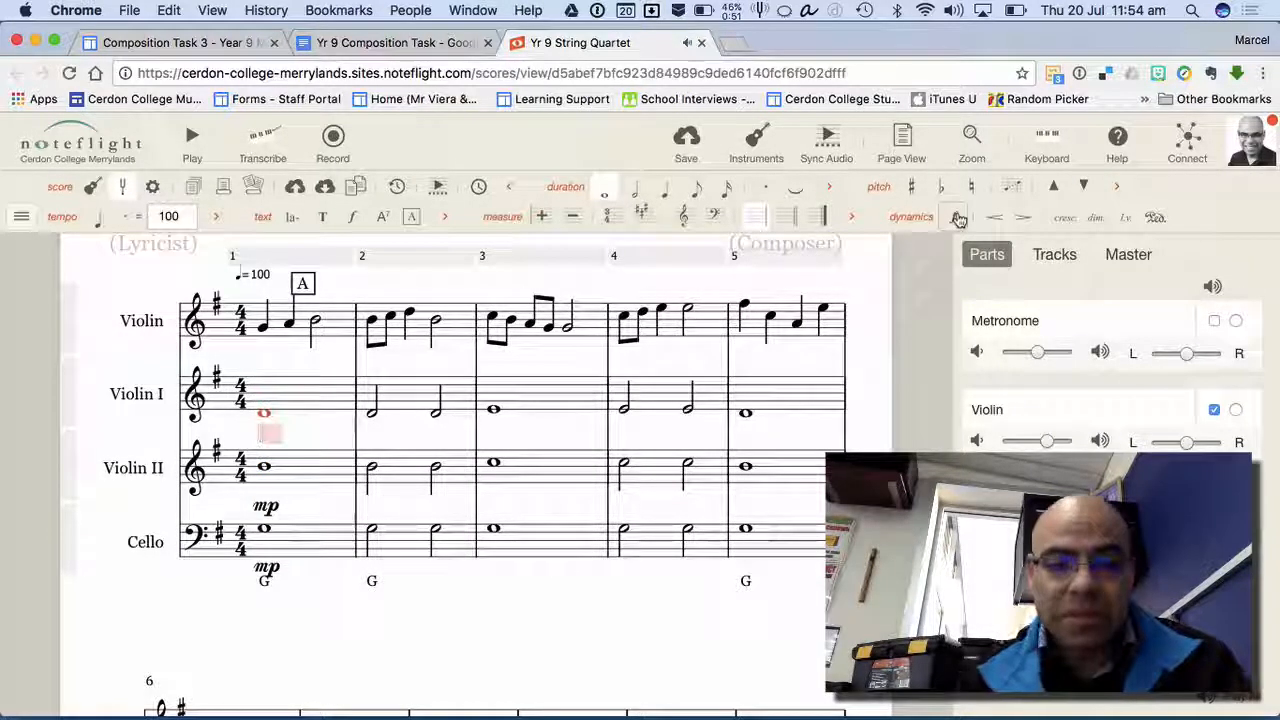
text(mp)
click(503, 618)
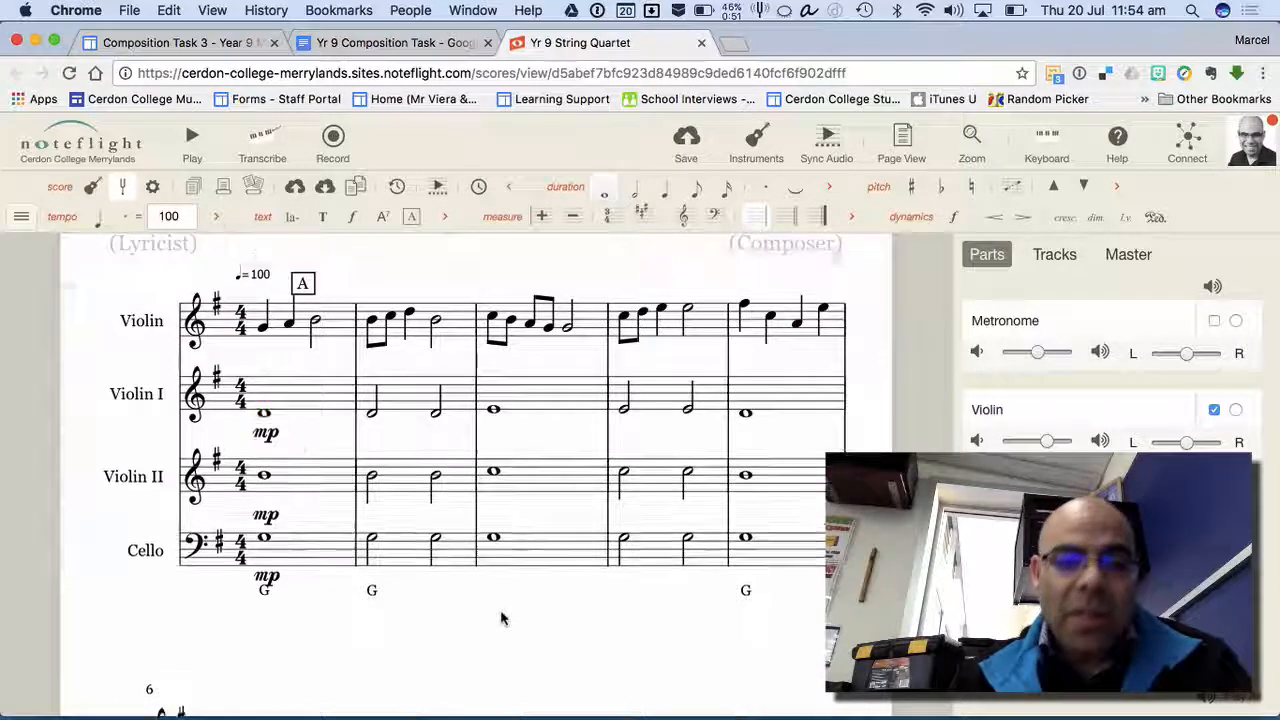
- Add an mf dynamic to the first note of the top Violin part in bar 1
click(264, 330)
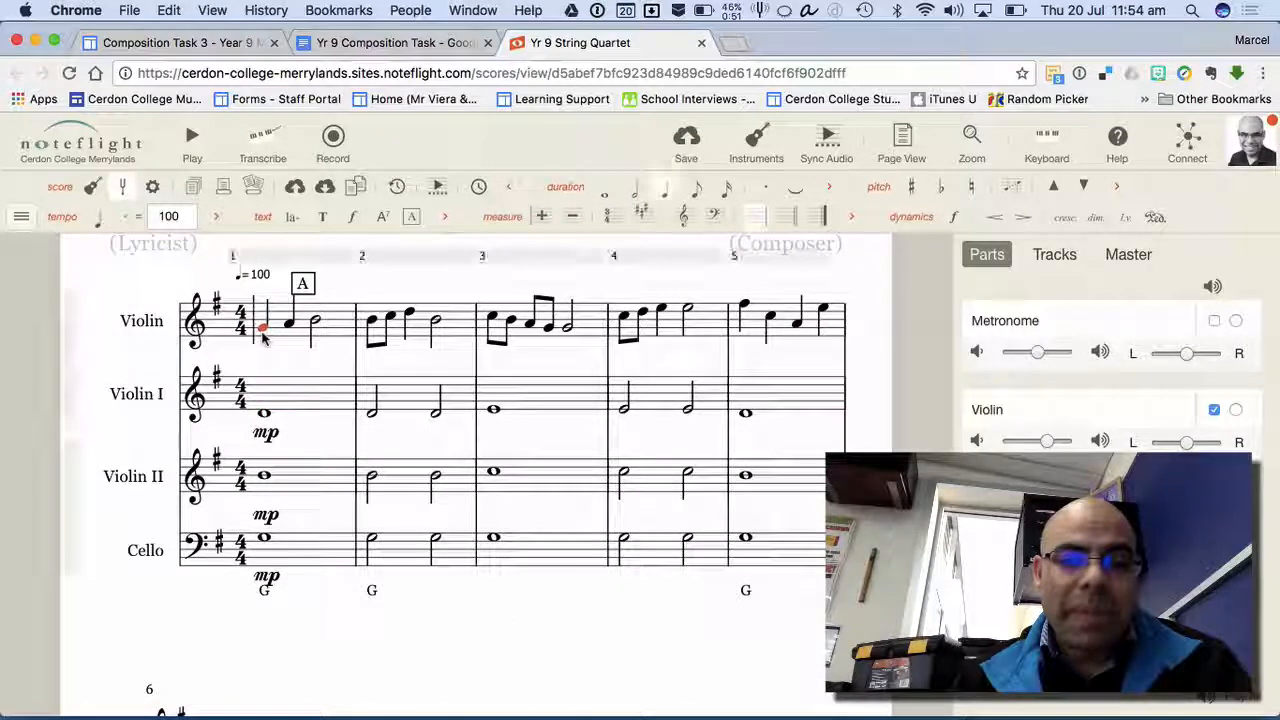
click(955, 218)
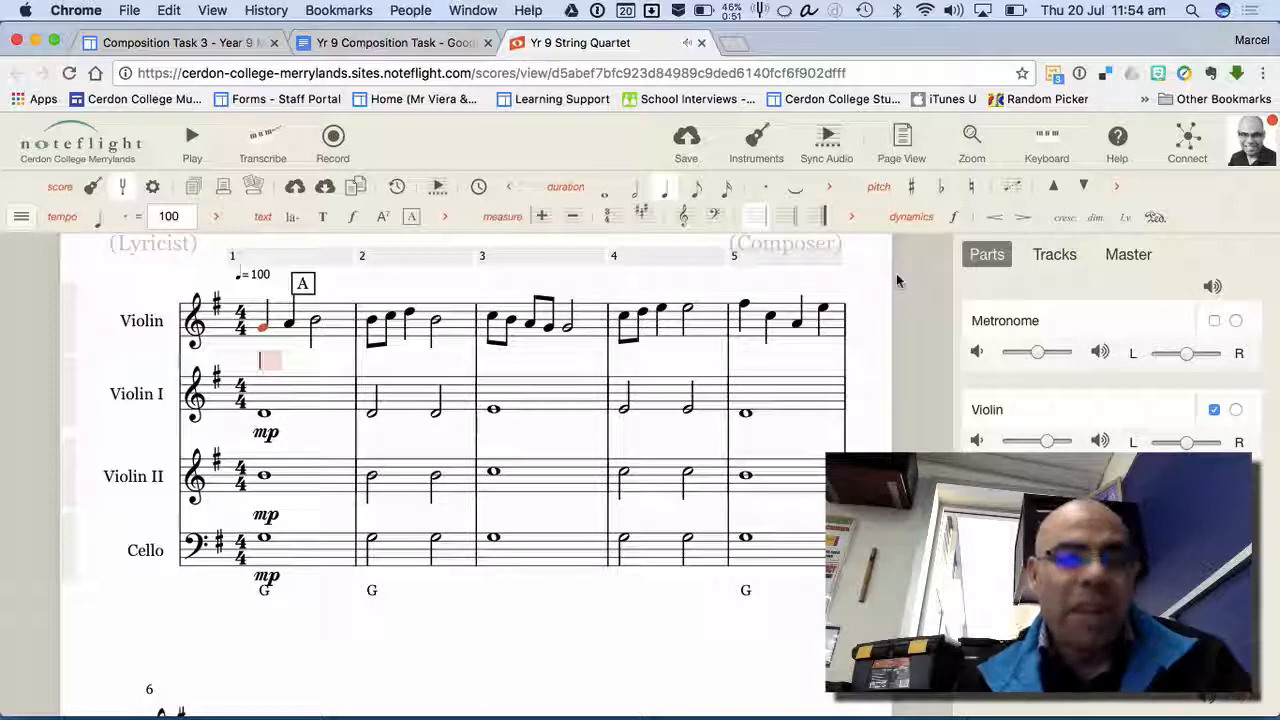
text(mf)
click(435, 677)
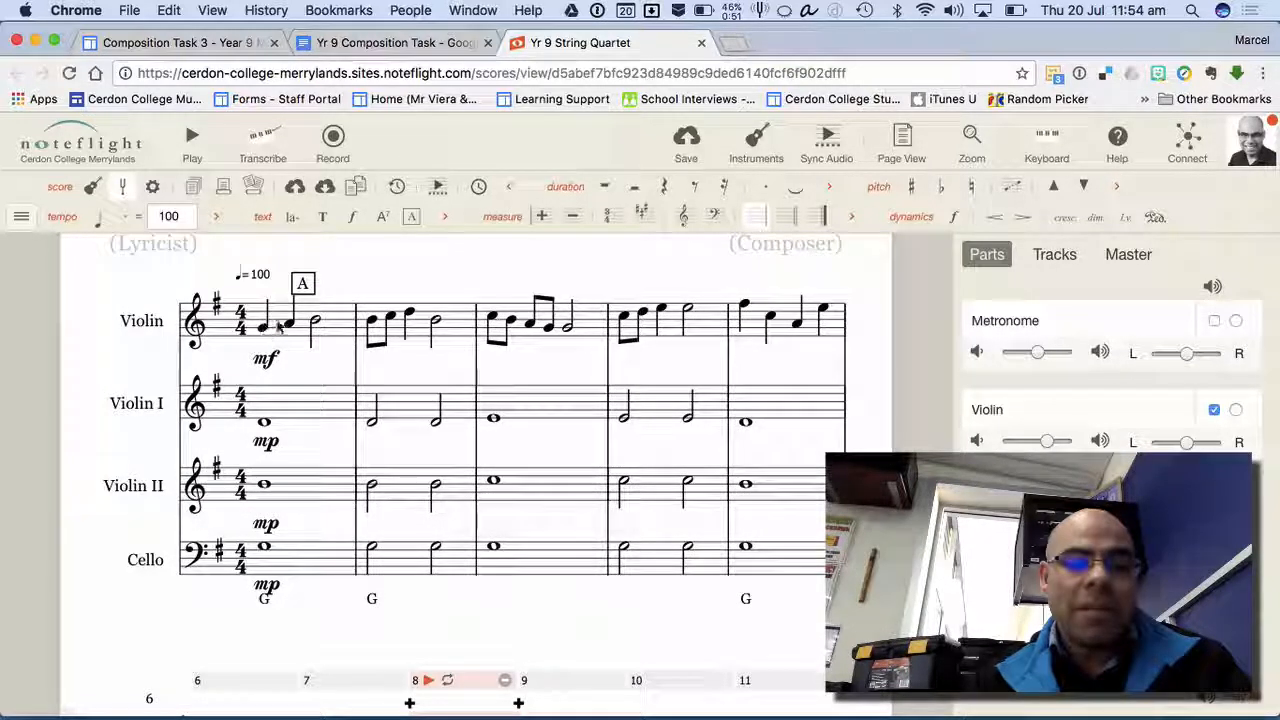
- Play back the score from bar 1 to bar 6 to hear the dynamics and return to editing
click(194, 140)
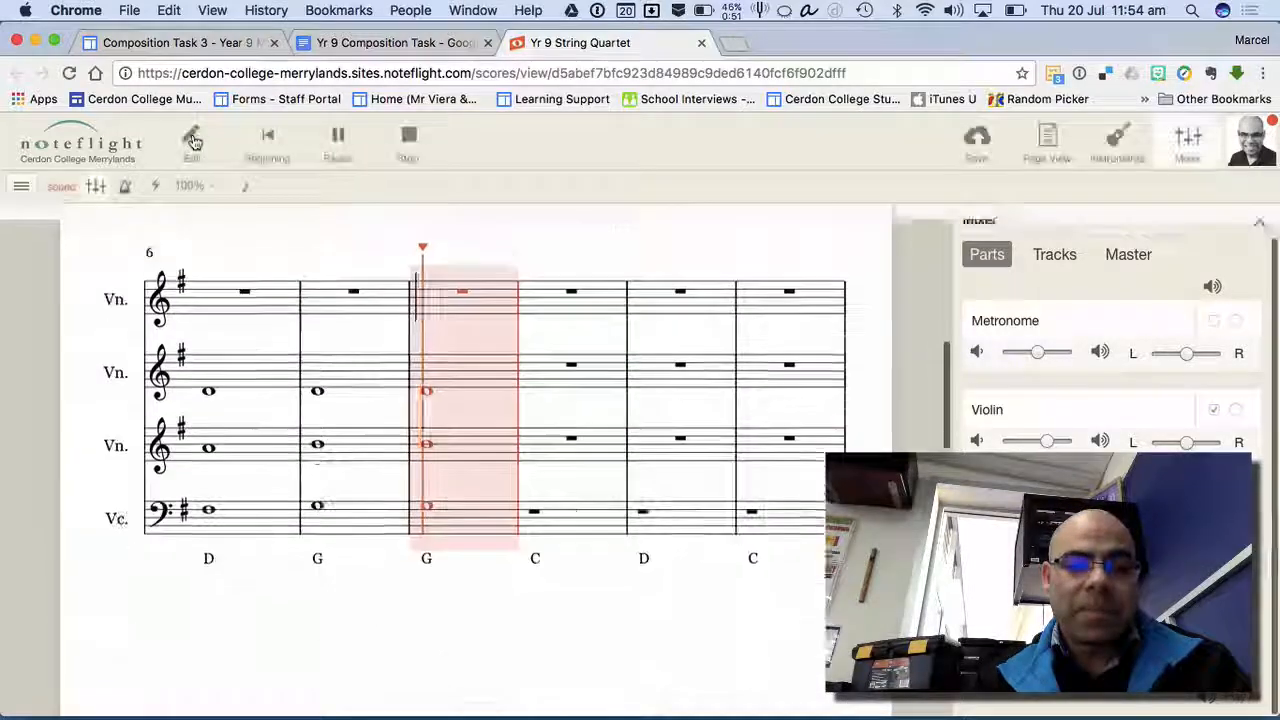
click(402, 146)
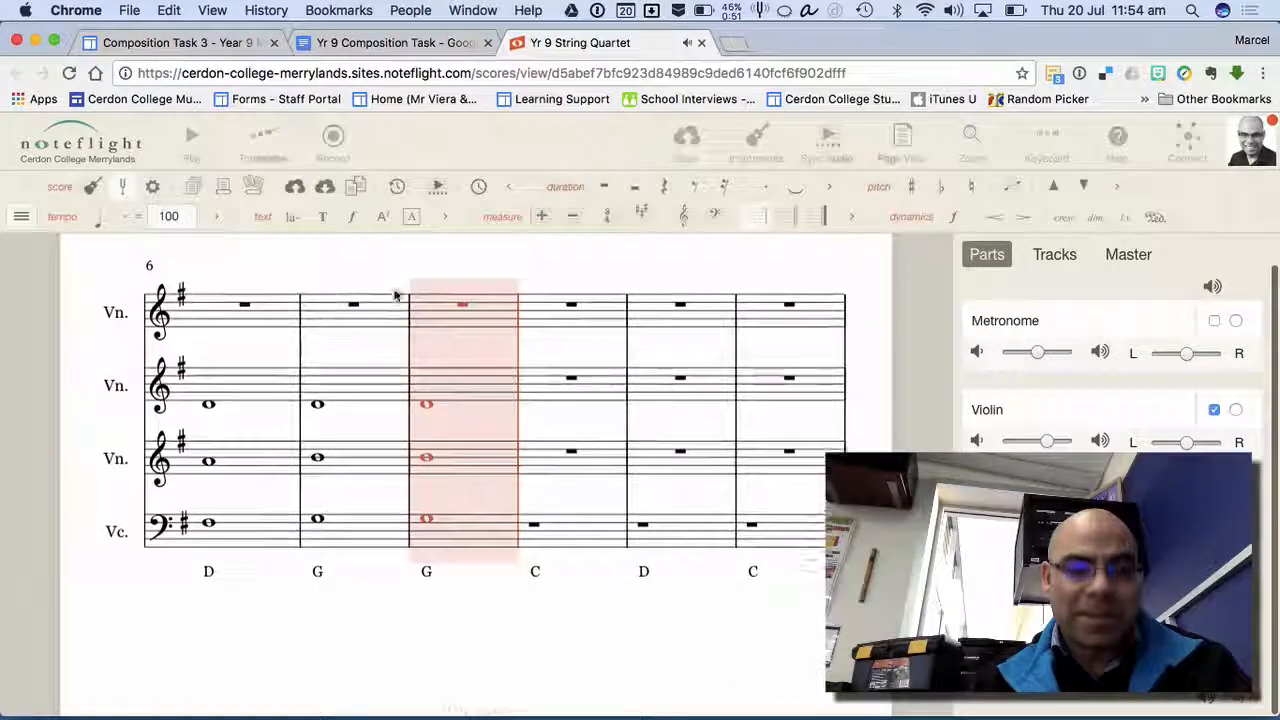
click(335, 425)
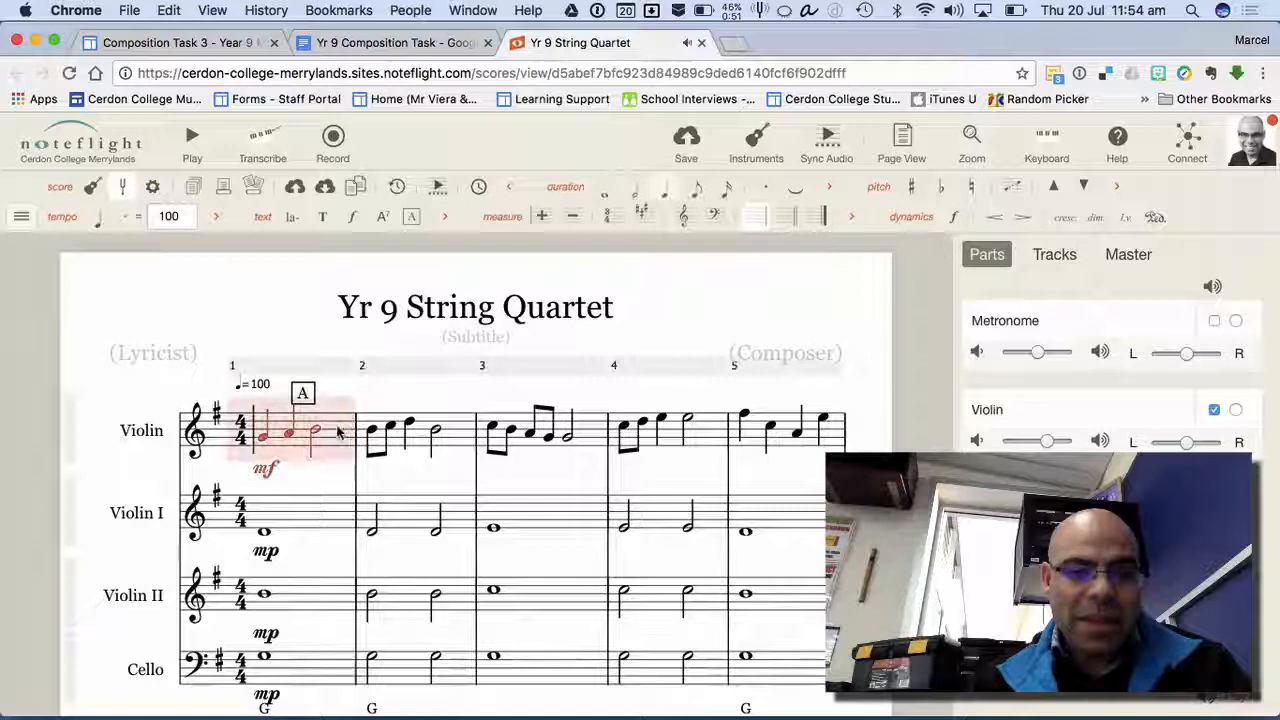
click(280, 368)
click(245, 366)
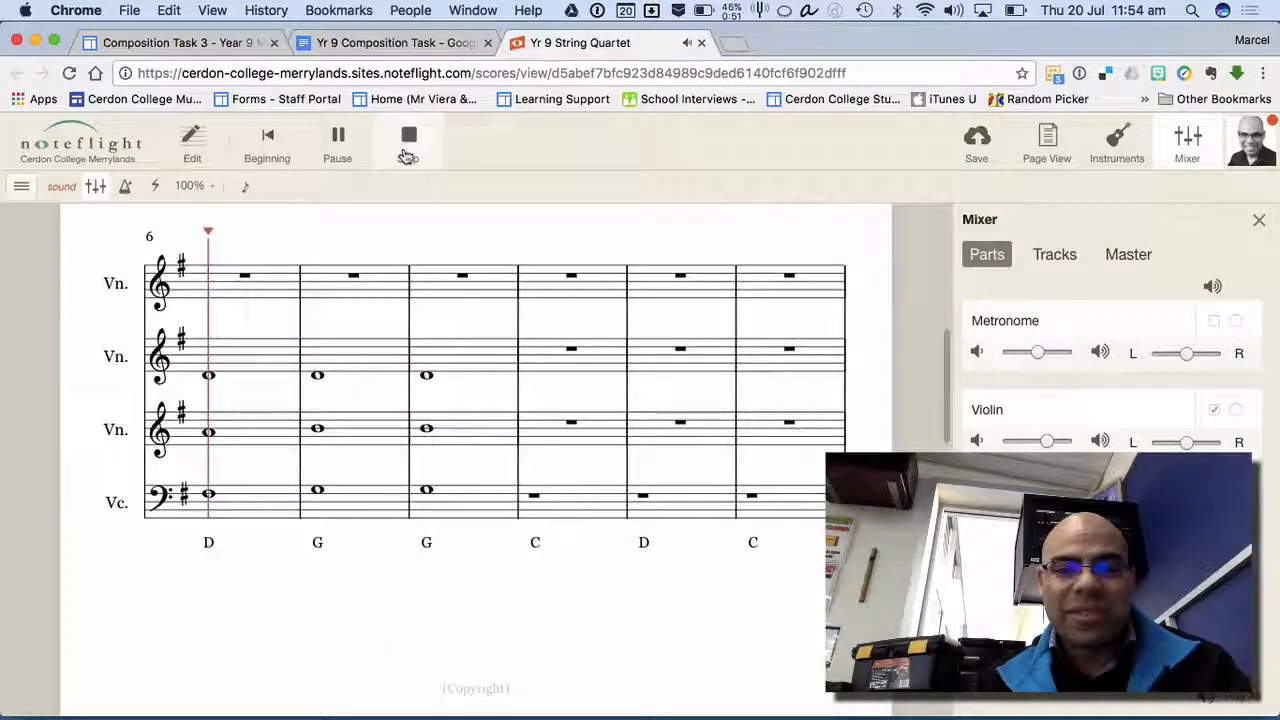
click(407, 150)
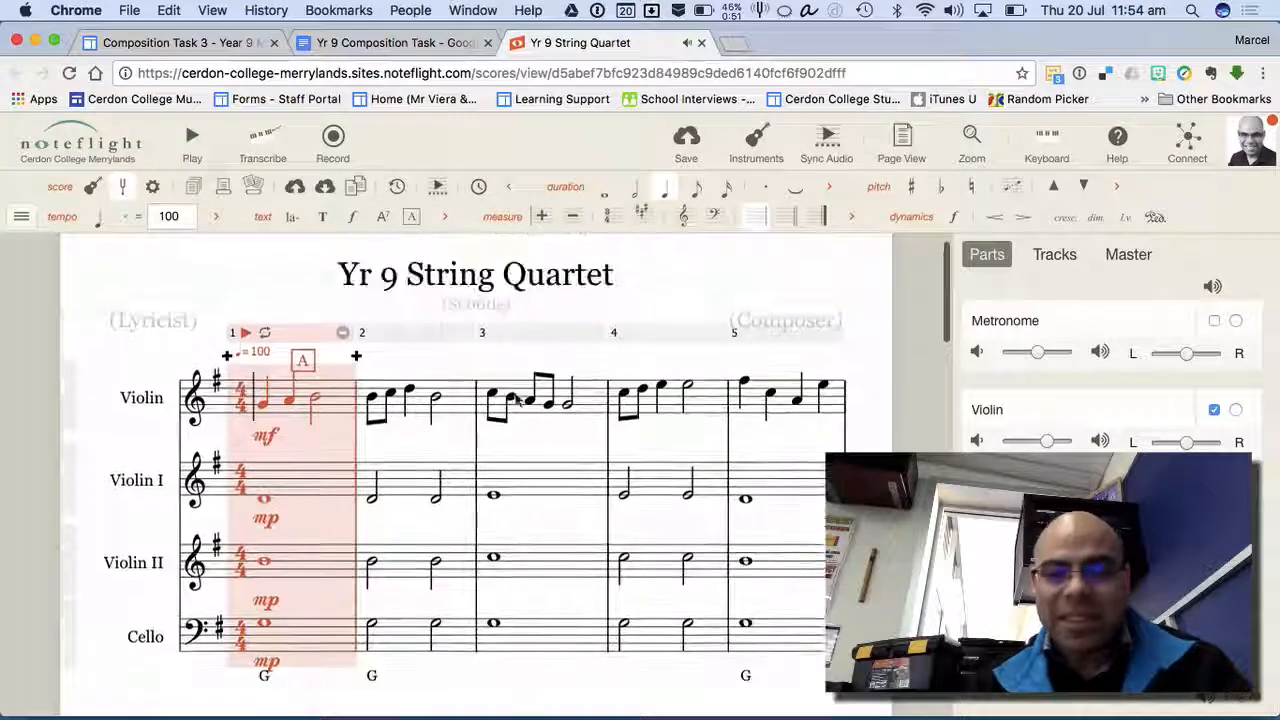
- Delete the top Violin part's notes in bar 5 and save the score
key(Delete)
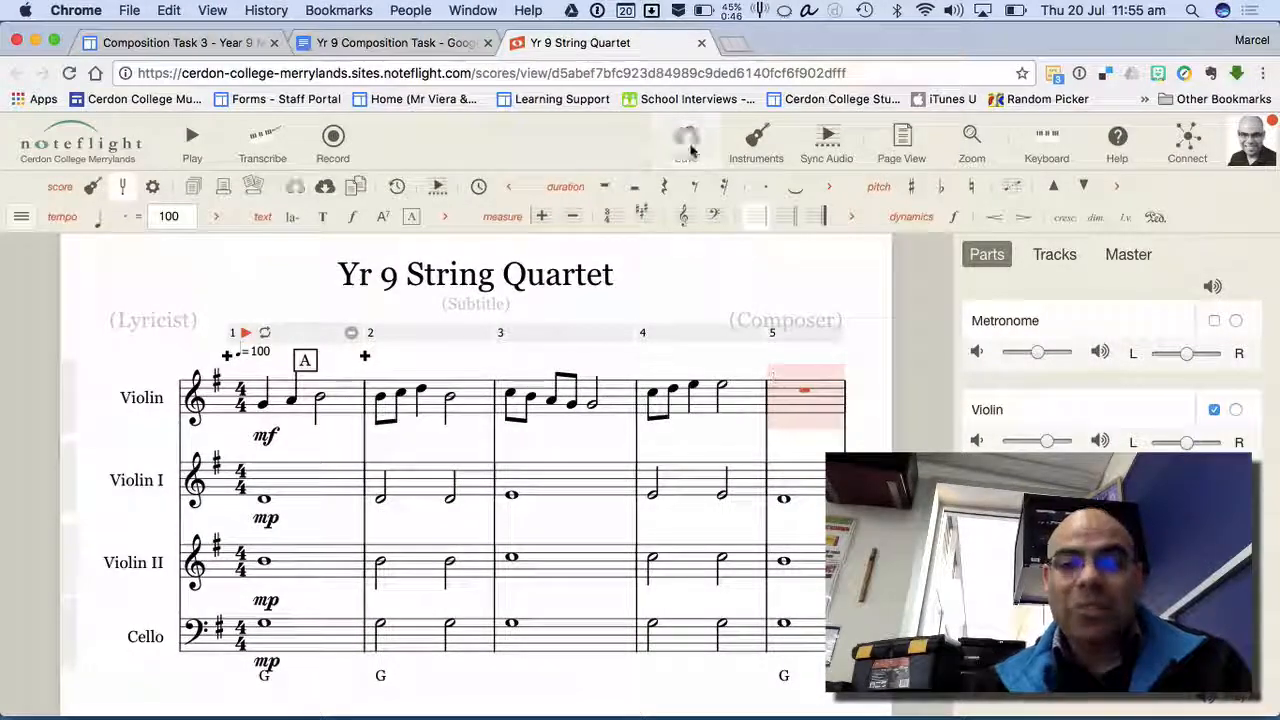
click(688, 145)
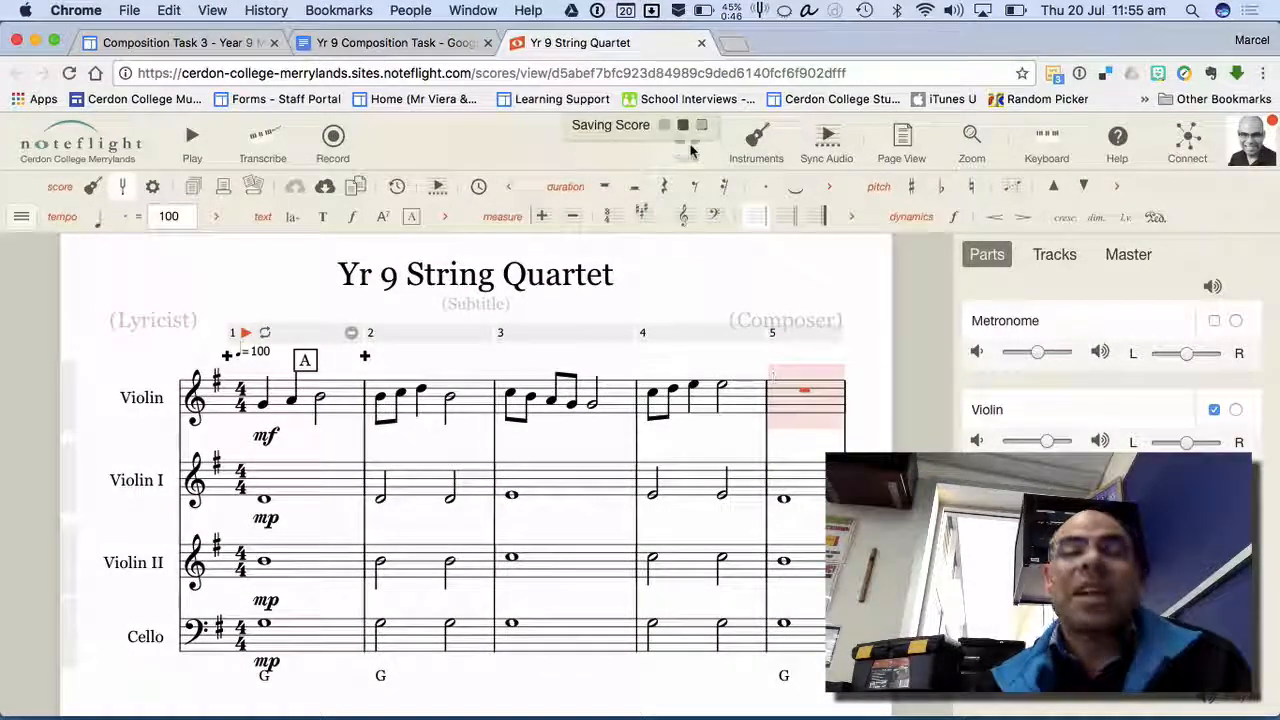